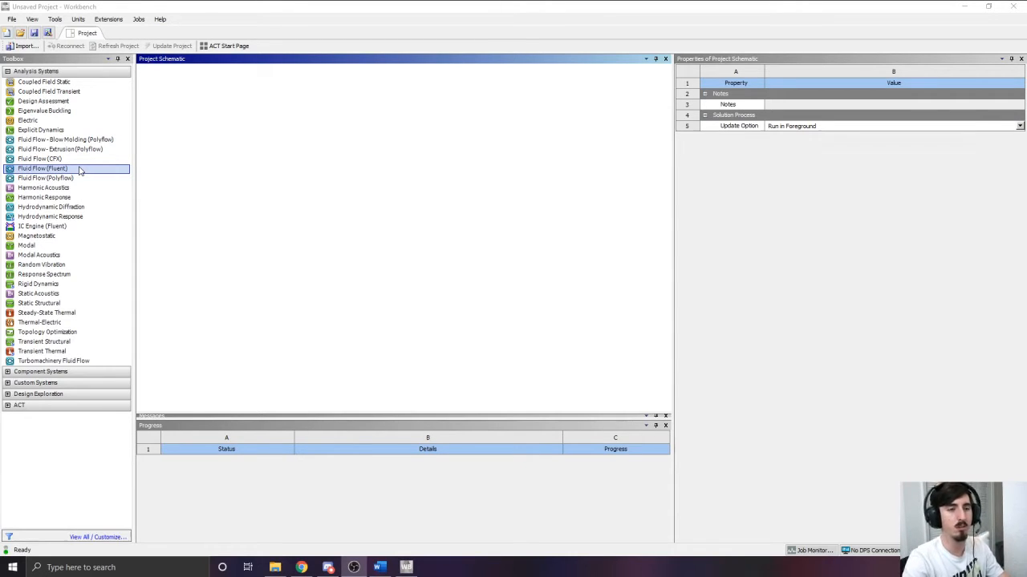
Step: Add a Fluid Flow (Fluent) analysis system to the project schematic and open its geometry as a new DesignModeler model
drag(80, 170, 197, 117)
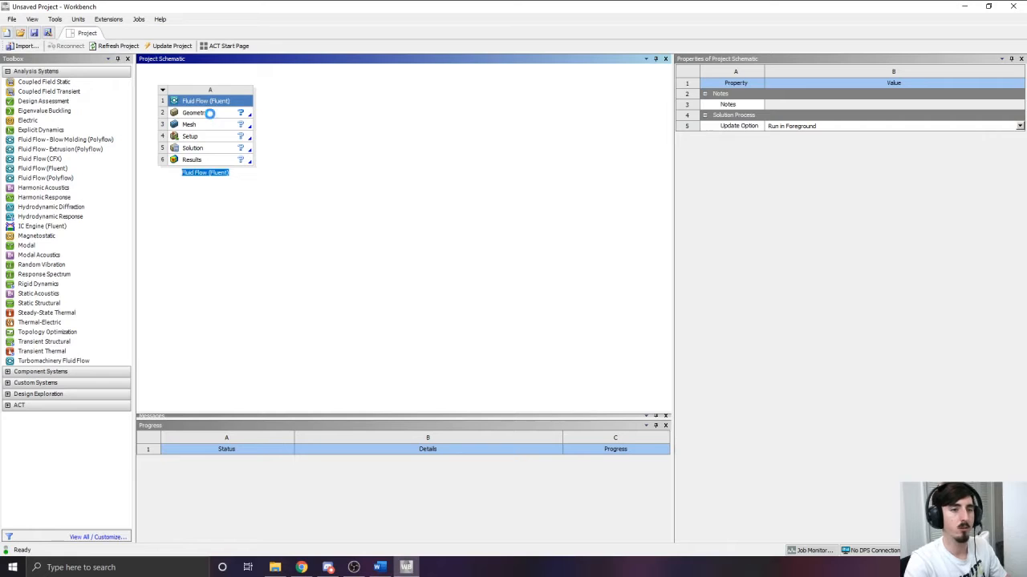
right_click(214, 117)
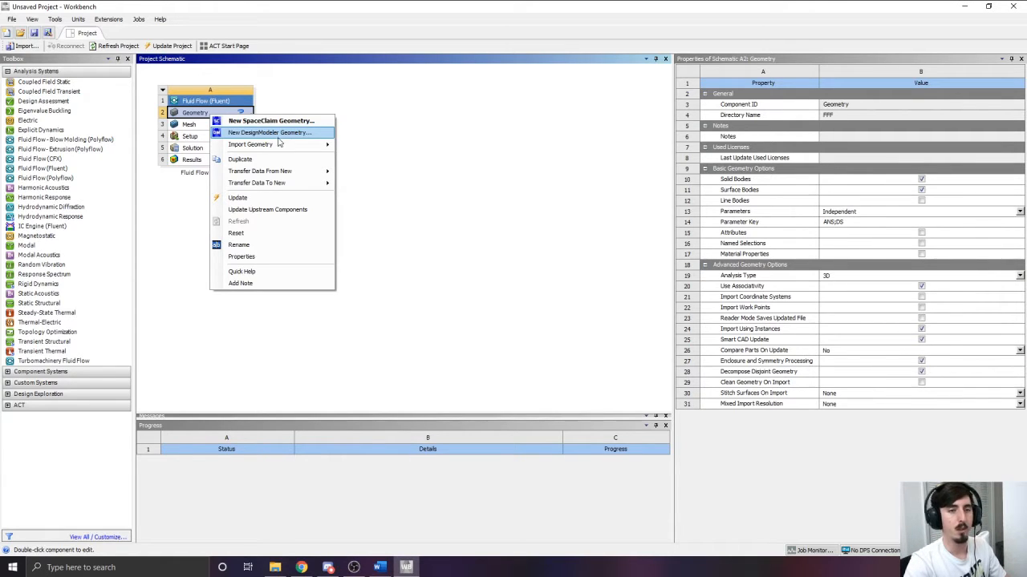
click(283, 133)
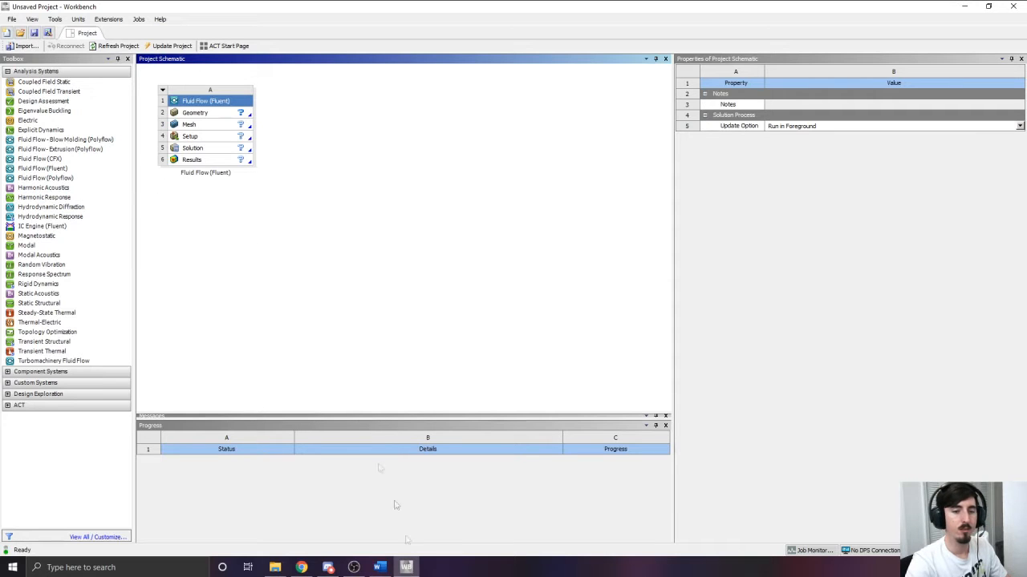
right_click(247, 118)
click(338, 95)
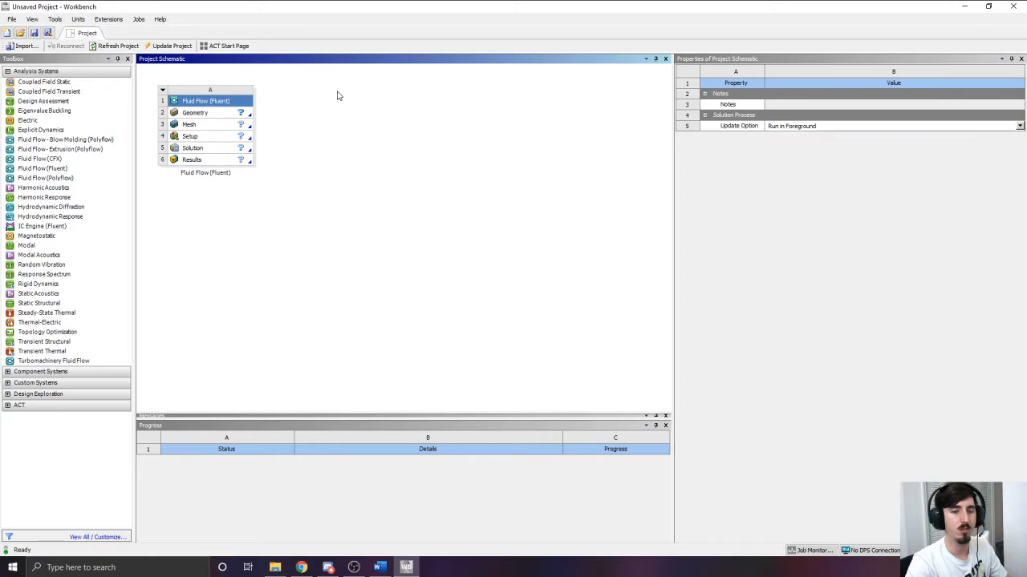
right_click(243, 113)
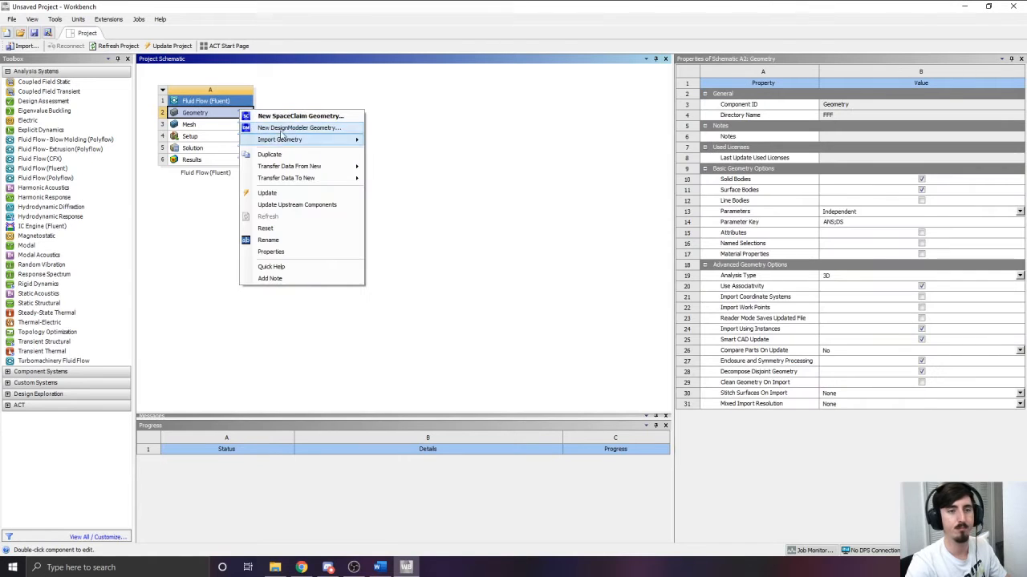
click(282, 128)
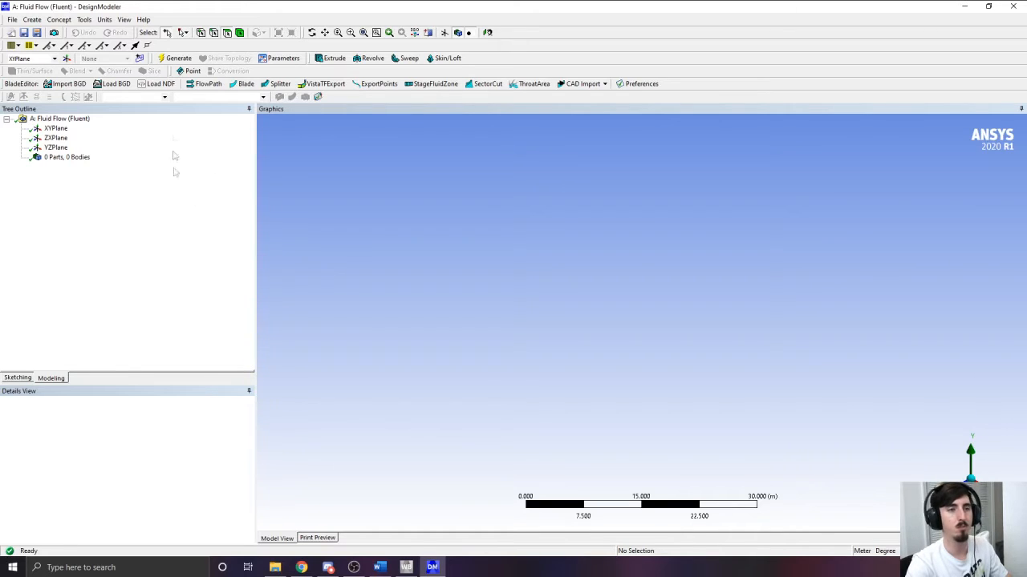
Step: Set the modelling length unit to millimetres and turn the view square to the XY plane
click(105, 20)
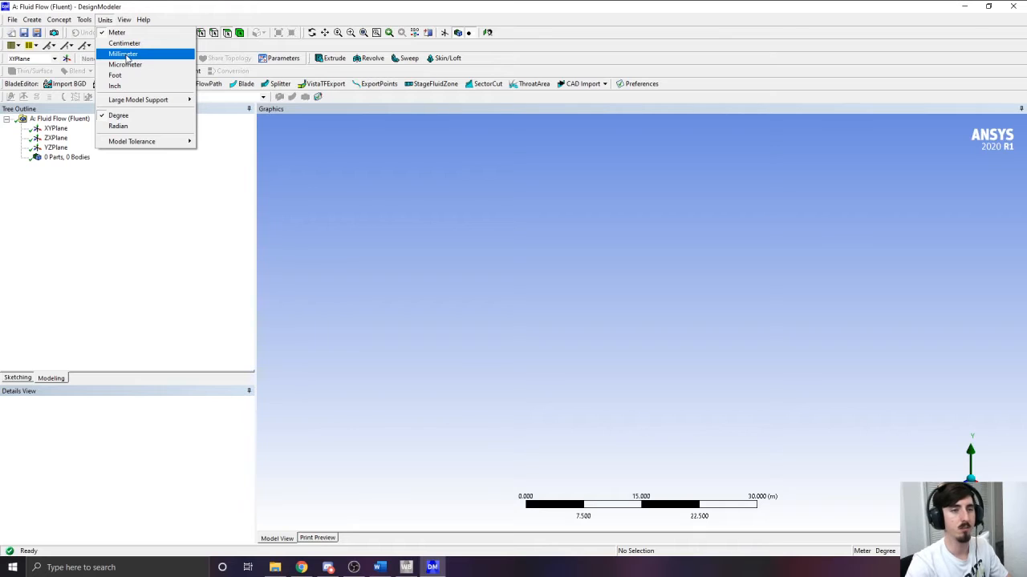
click(125, 53)
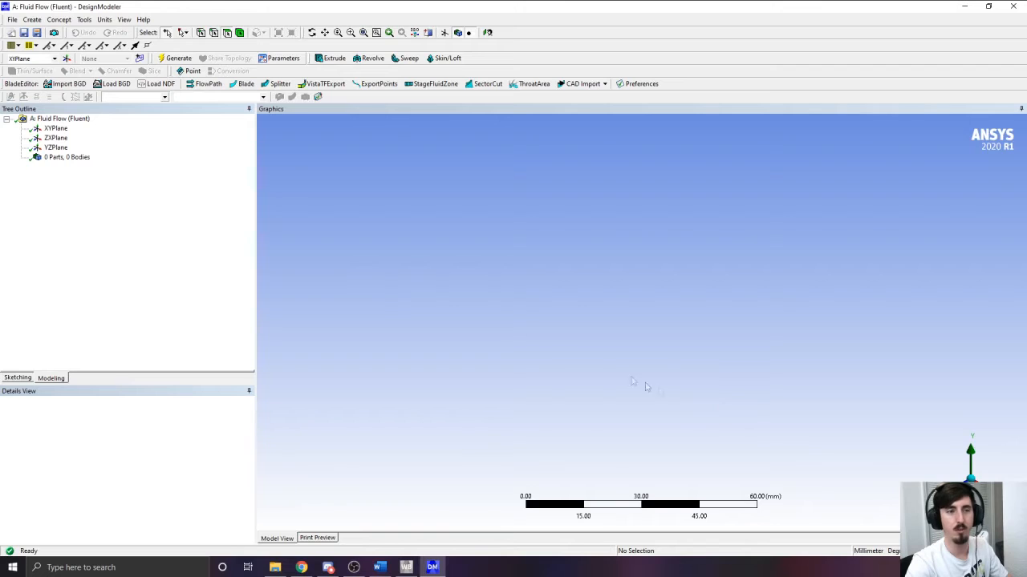
click(54, 128)
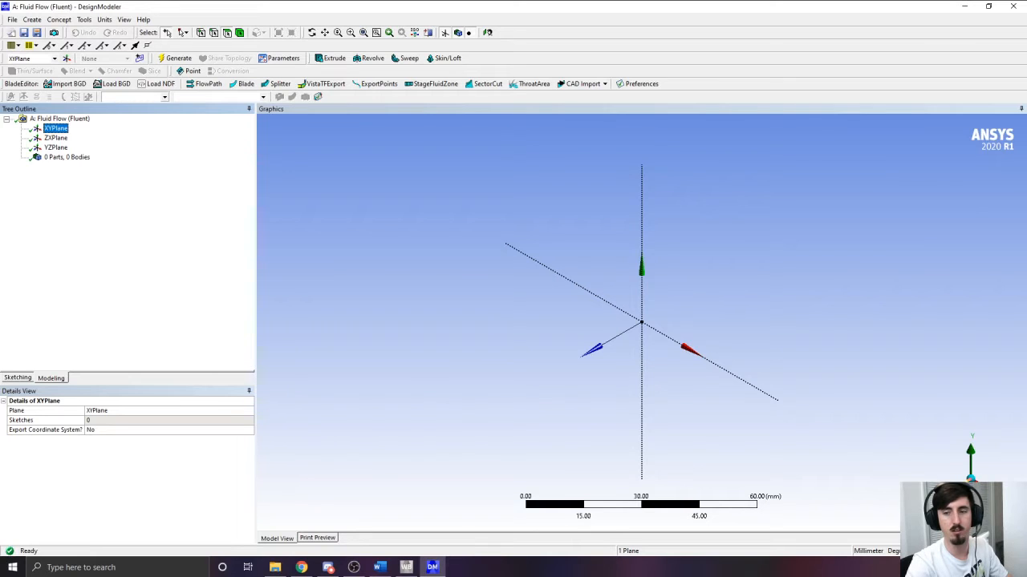
click(940, 496)
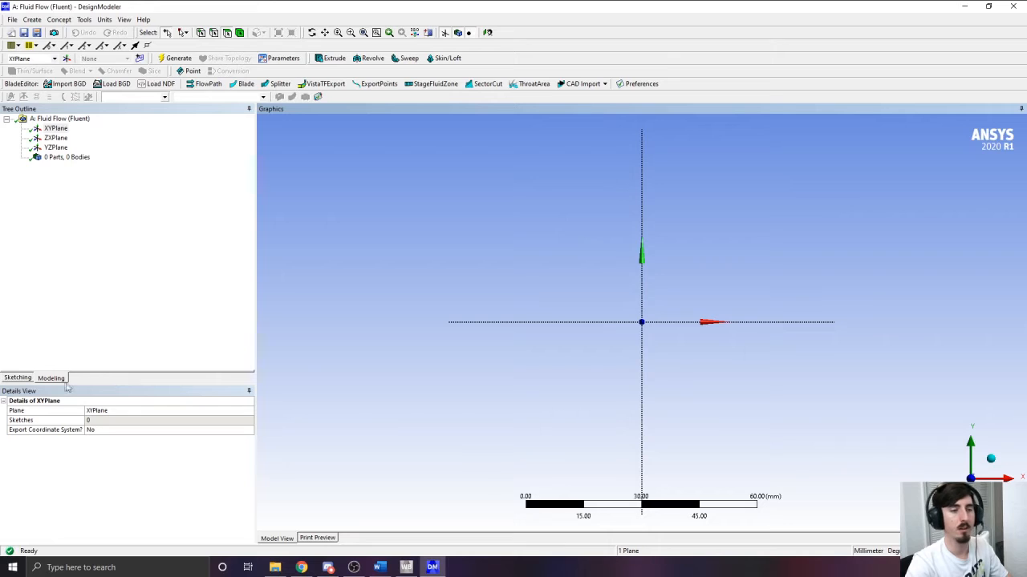
Step: Sketch a rectangle about 24 mm wide and 6 mm high on the XY plane, with one corner at the origin
click(17, 378)
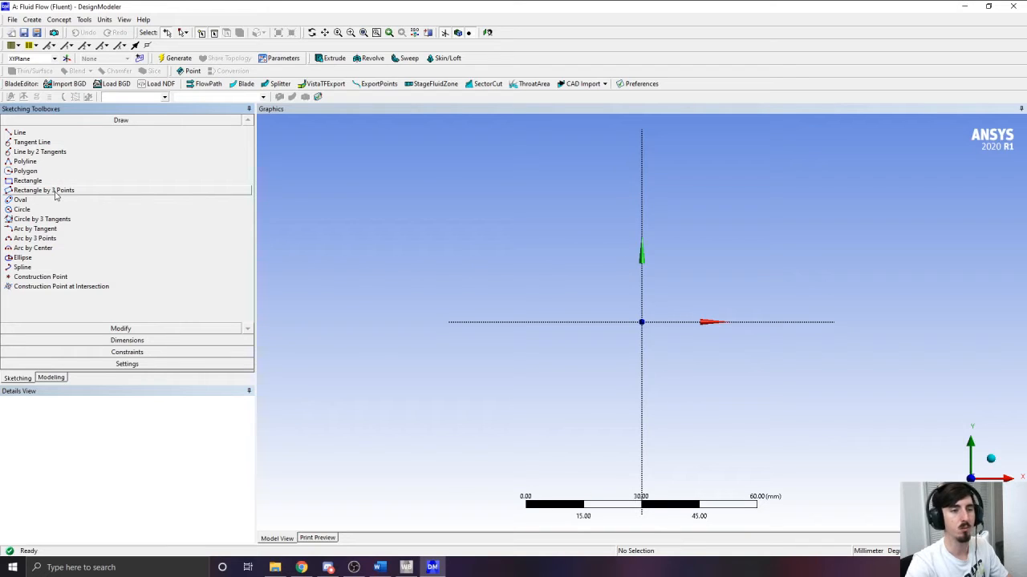
click(32, 180)
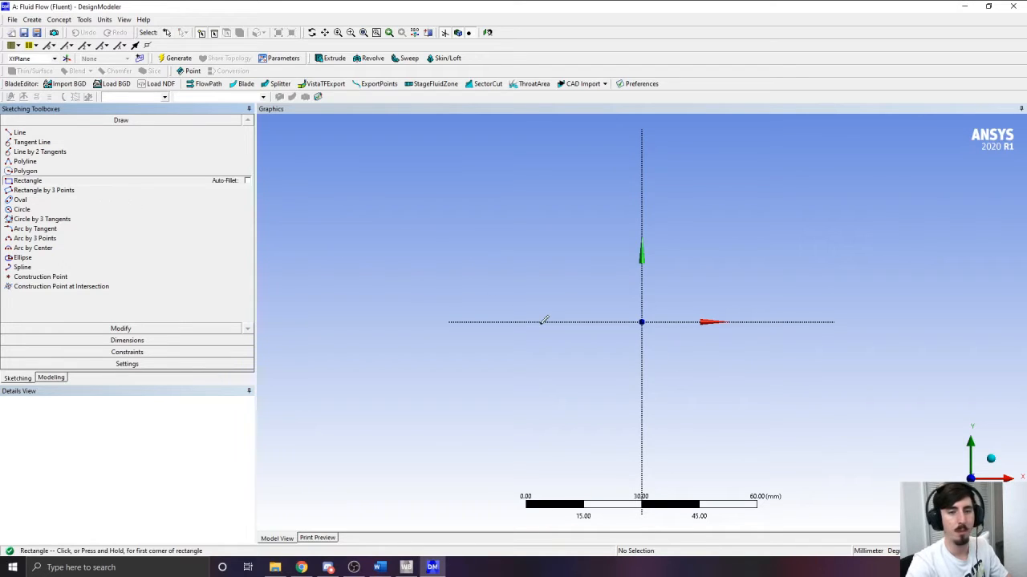
click(642, 322)
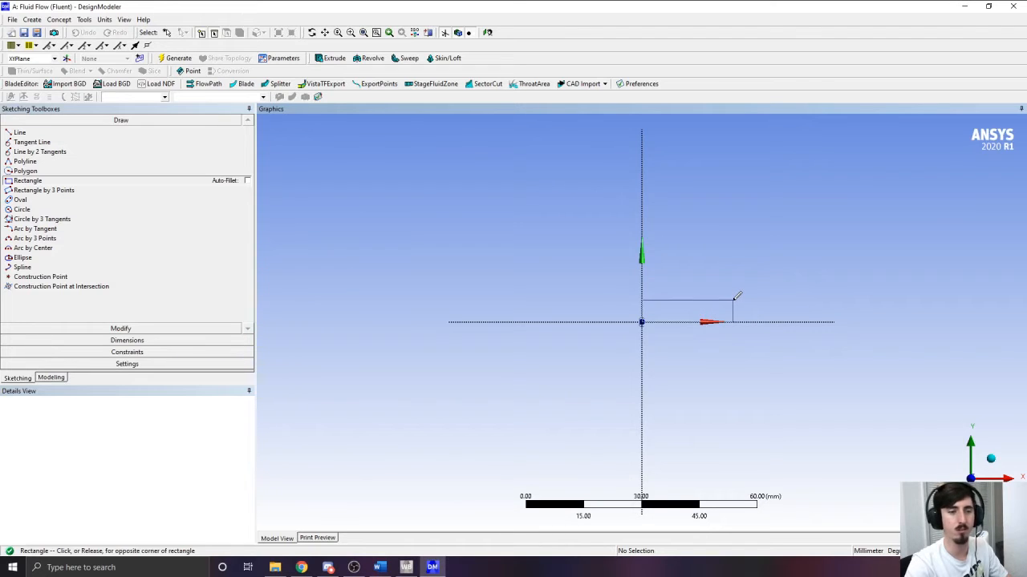
click(732, 301)
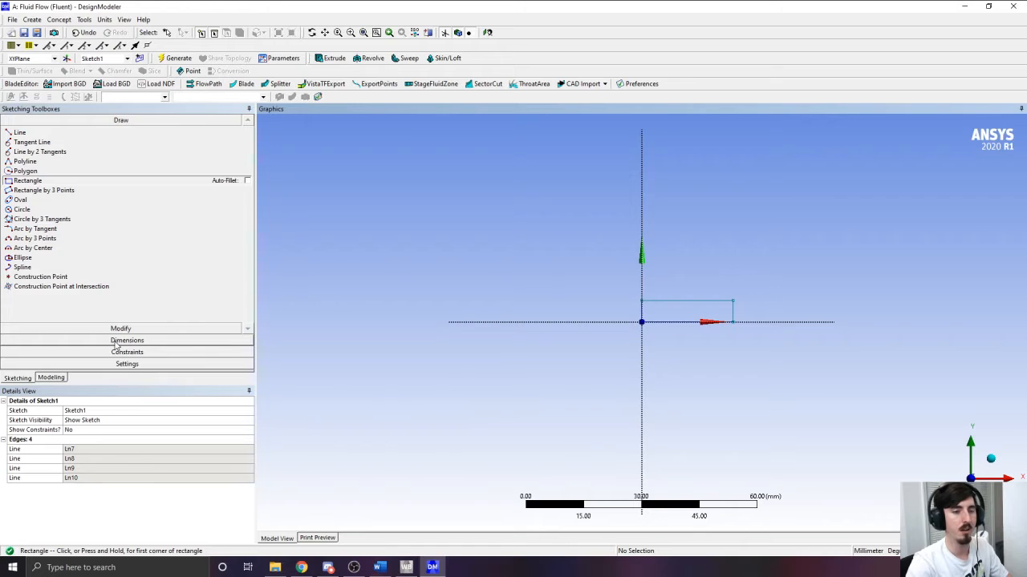
Step: Add general dimensions to the rectangle's upper edge and to its vertical edge on the Y axis
click(122, 341)
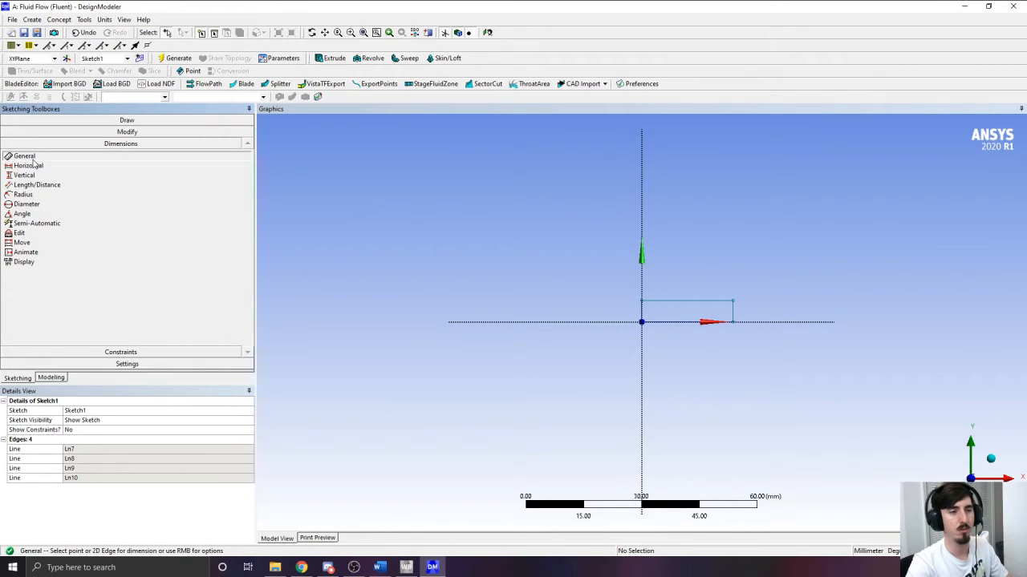
click(680, 301)
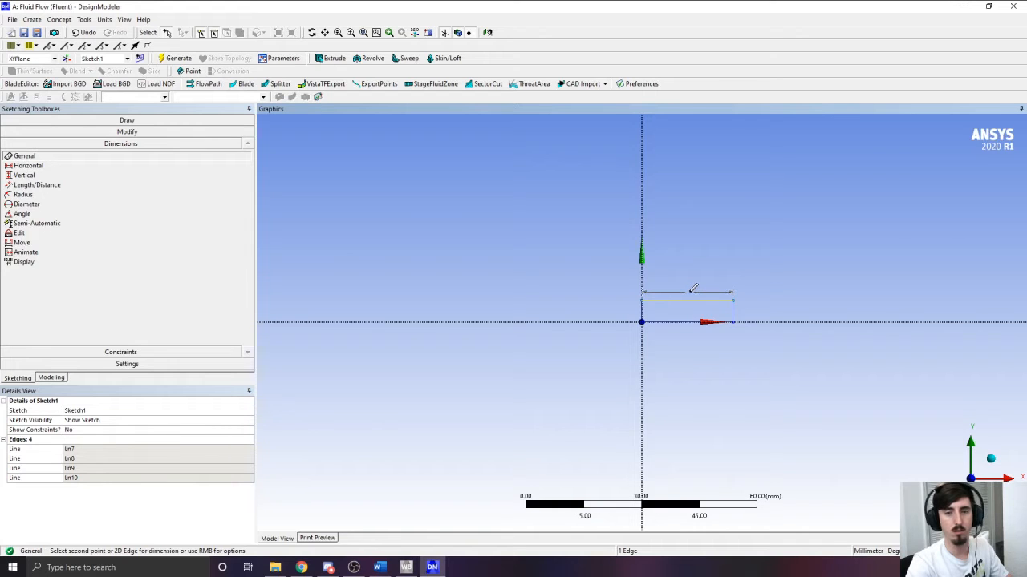
click(693, 287)
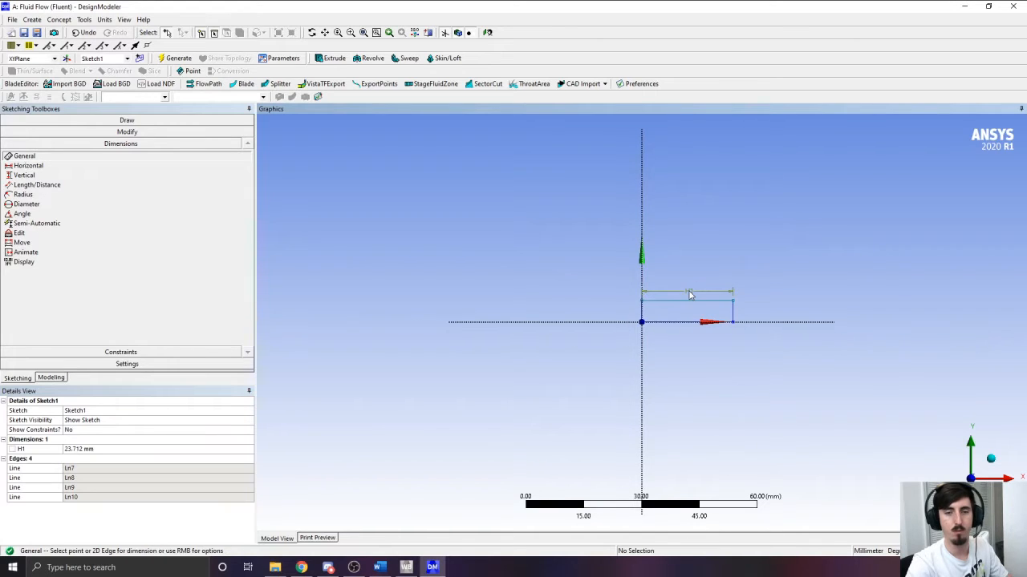
click(642, 314)
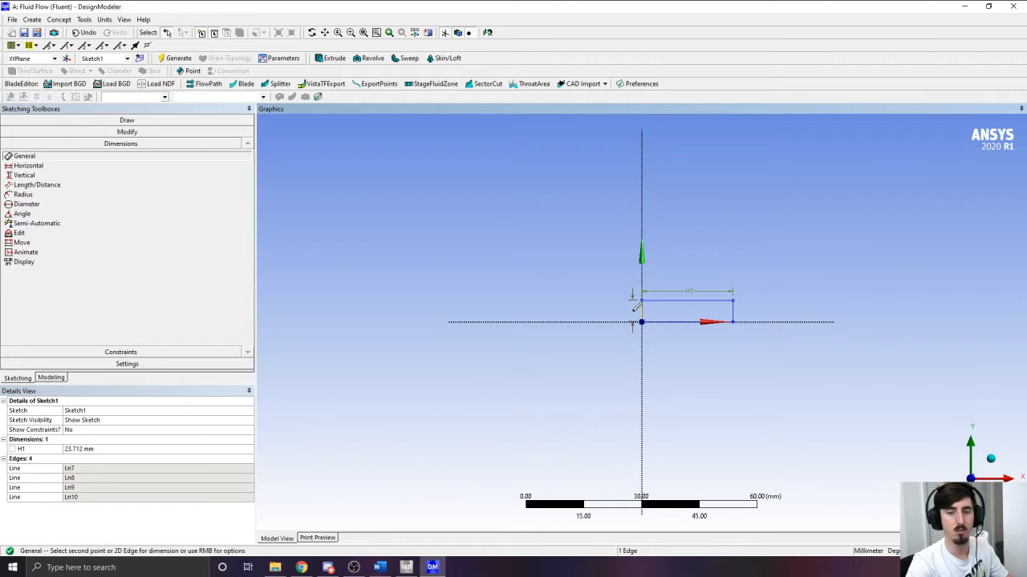
click(634, 314)
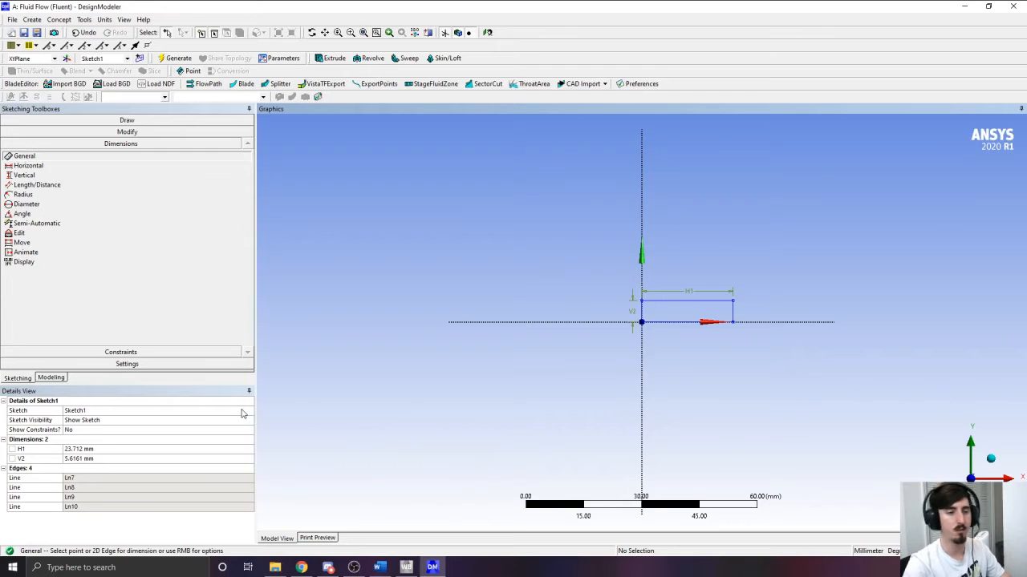
Step: Set the rectangle's vertical dimension to 10 mm and its horizontal dimension to 500 mm
click(73, 451)
click(97, 458)
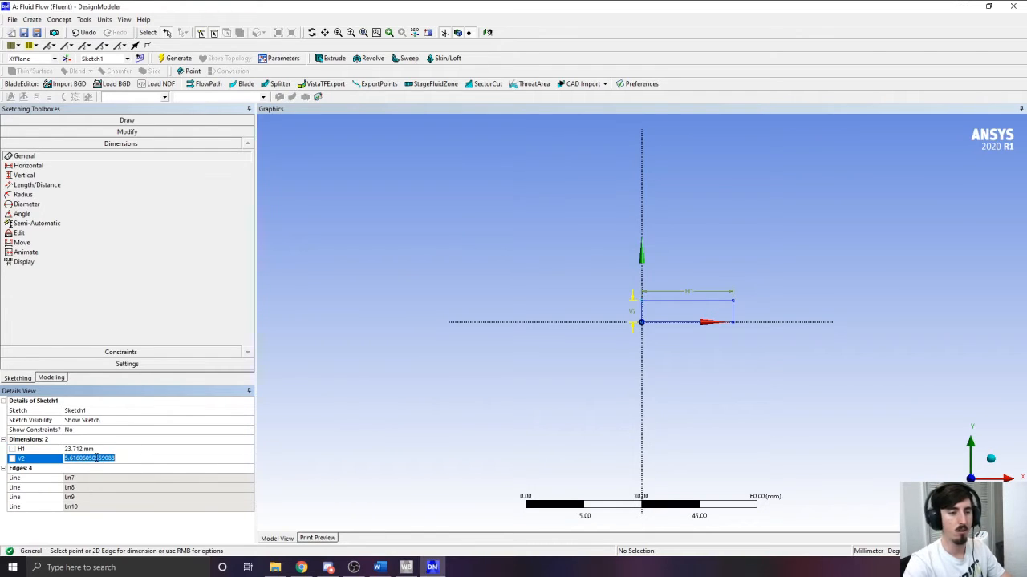
text(1)
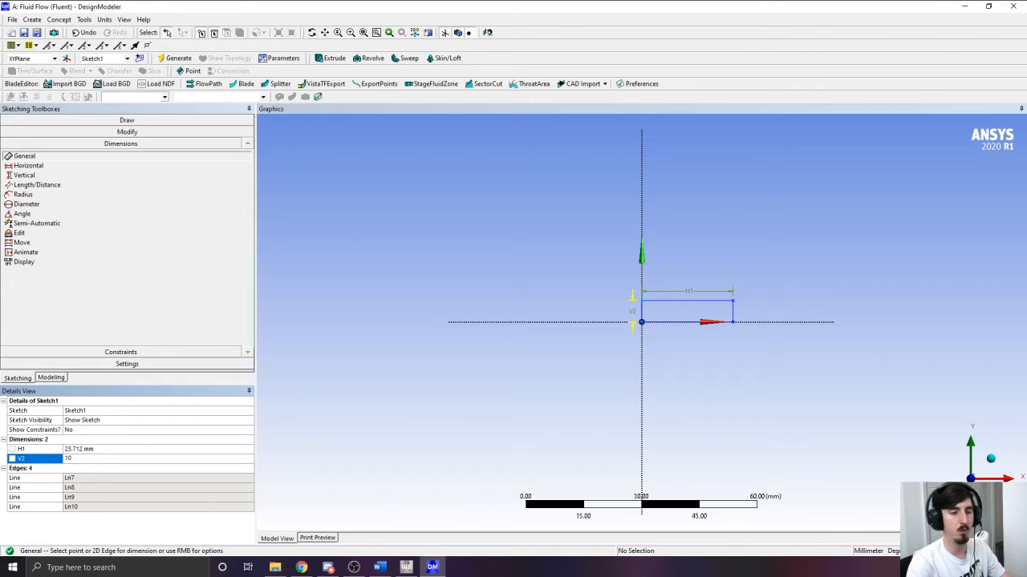
text(0)
key(Return)
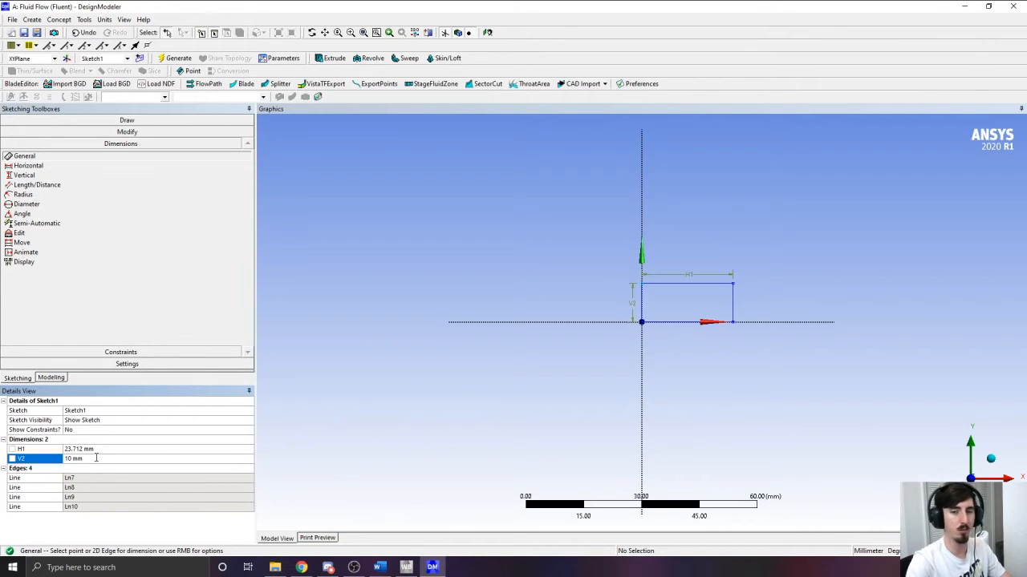
click(99, 449)
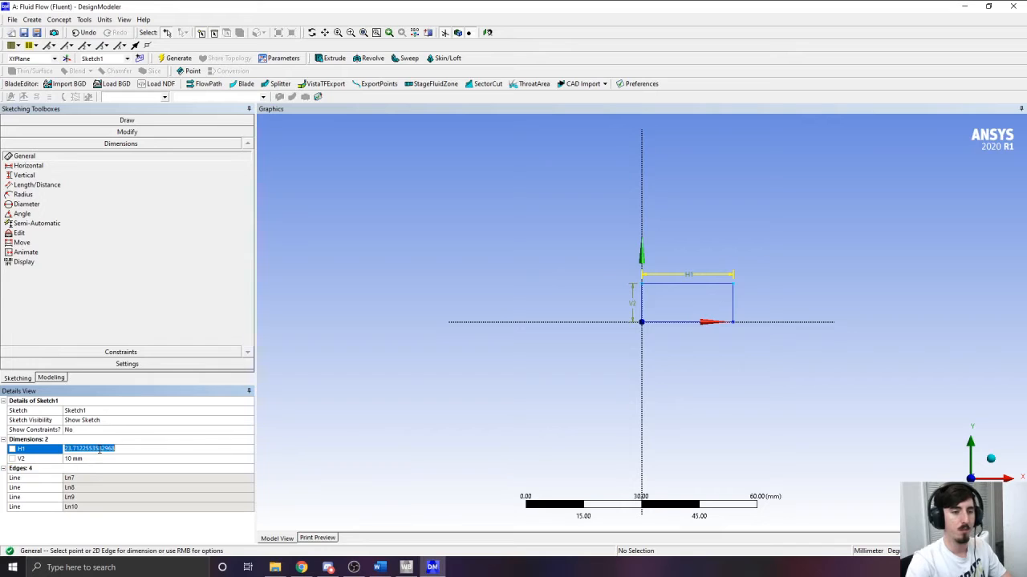
text(500)
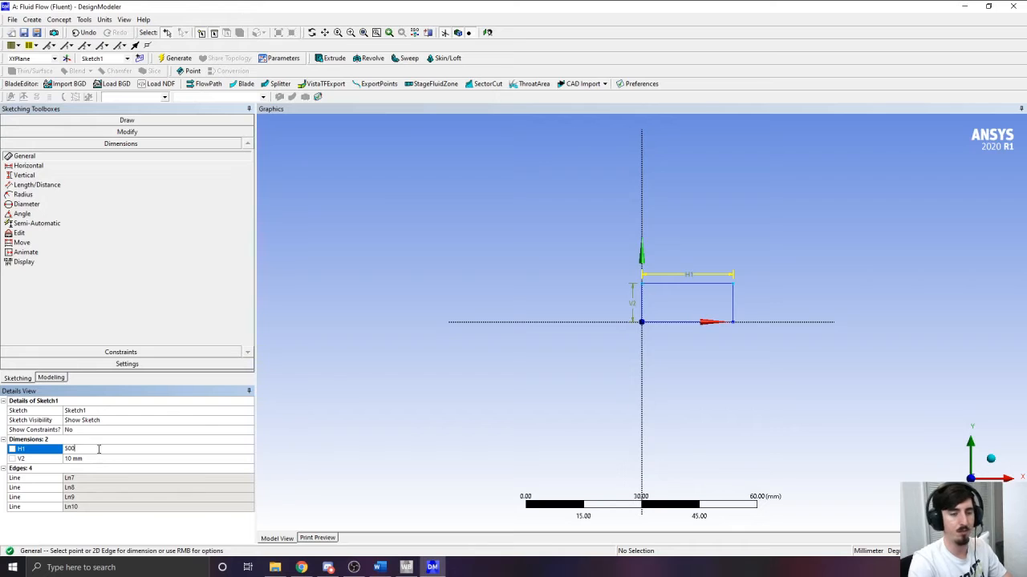
key(Return)
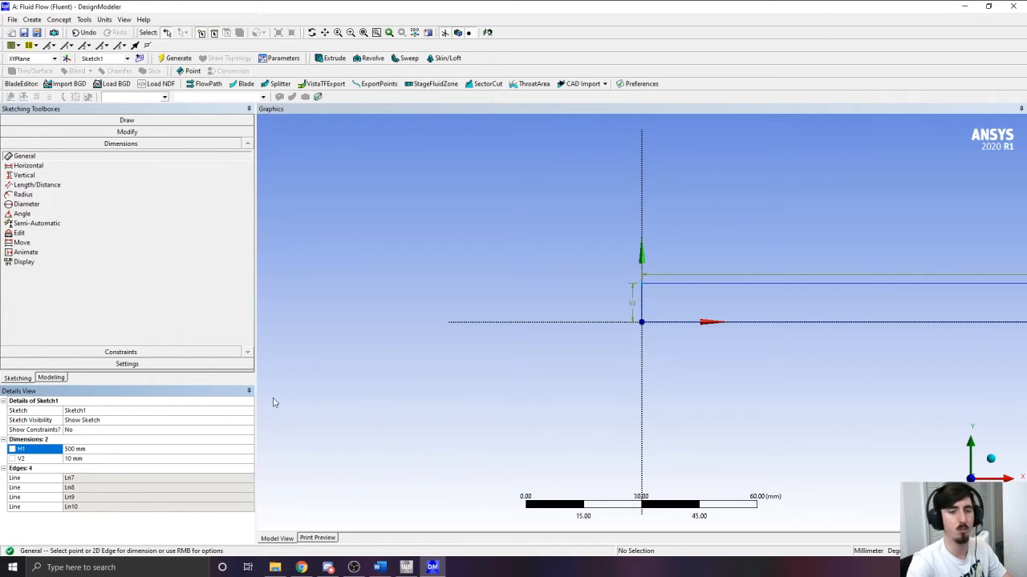
Step: Create a Surfaces From Sketches feature using the rectangle sketch on the XY plane as its base object
scroll(754, 393, down, 1)
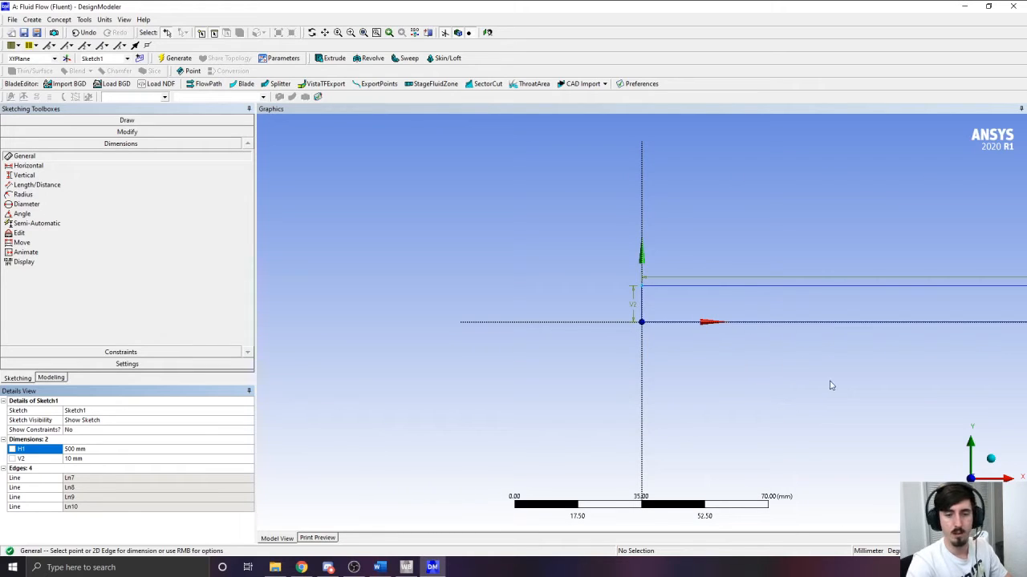
scroll(836, 376, down, 3)
ctrl+middle_drag(830, 360, 526, 329)
scroll(578, 332, down, 5)
ctrl+middle_drag(722, 331, 639, 350)
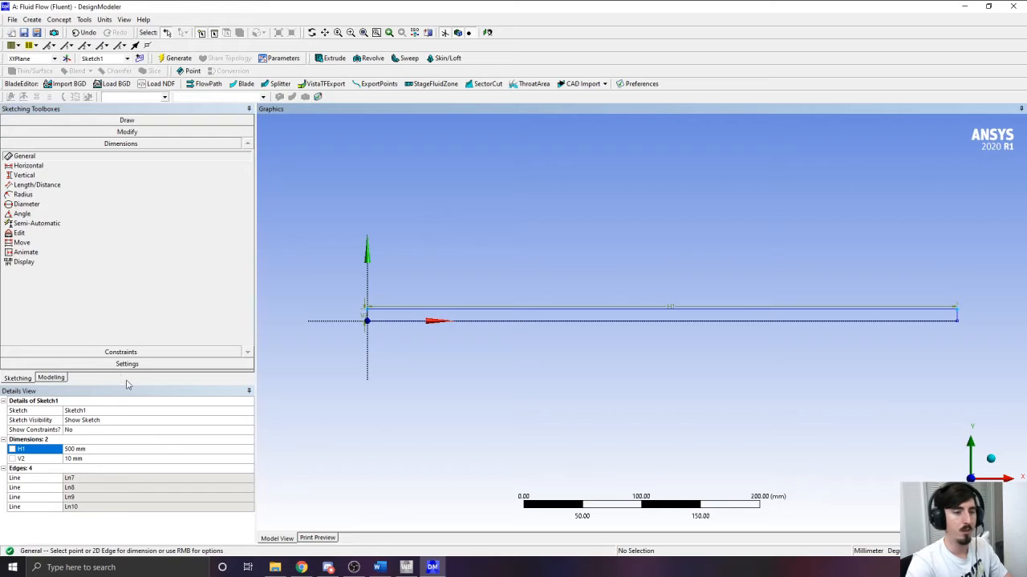
click(51, 379)
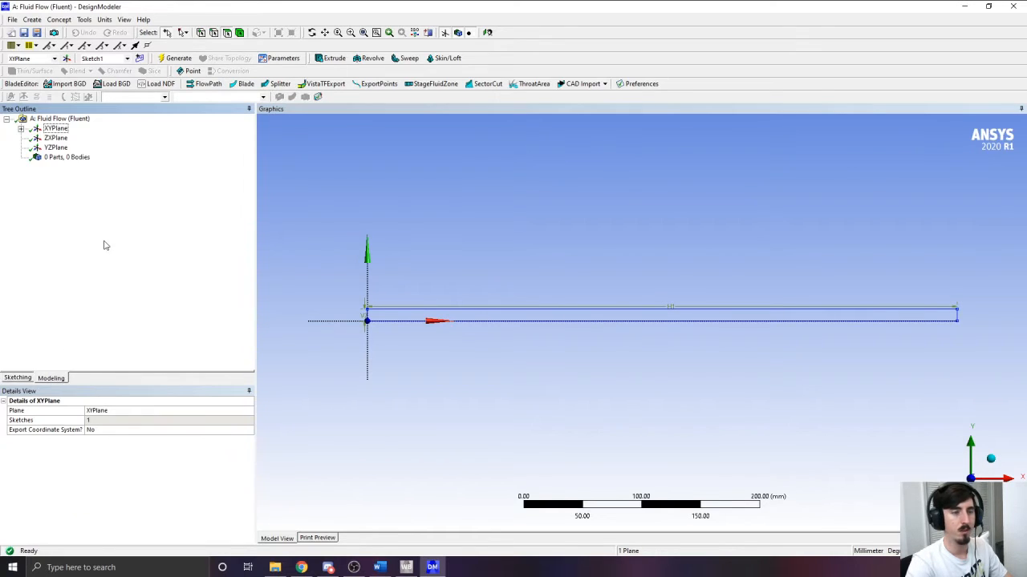
click(21, 130)
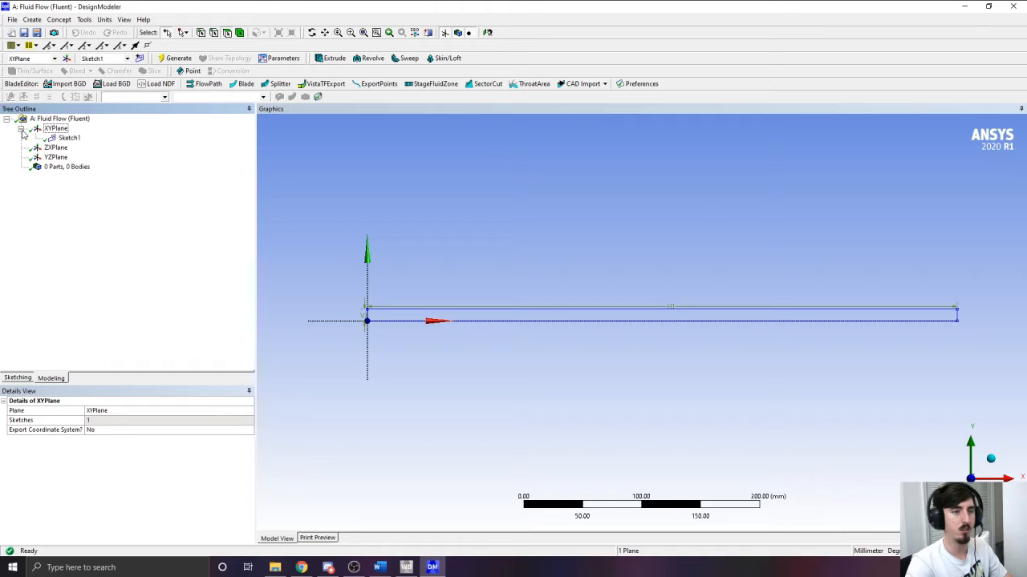
click(69, 138)
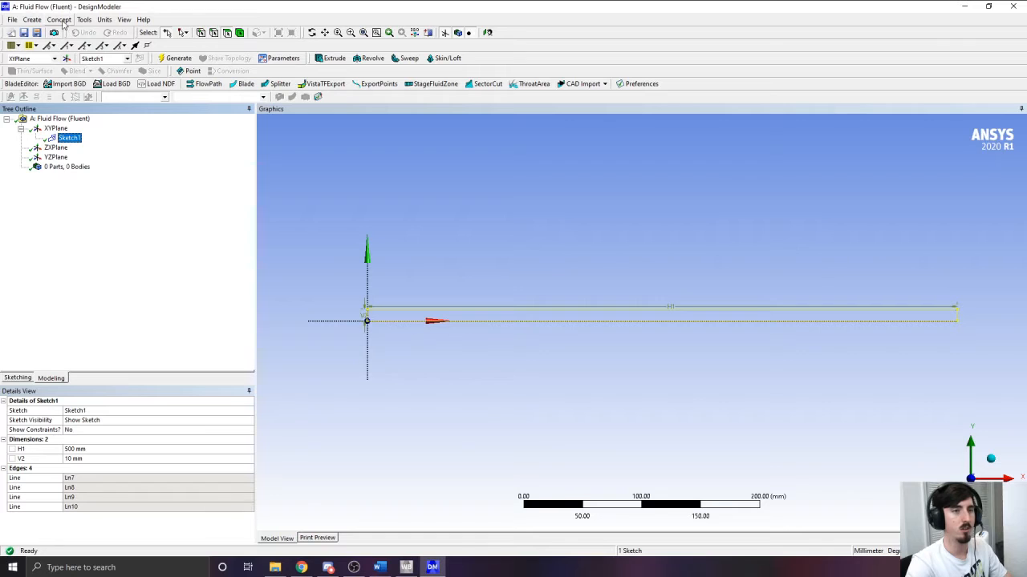
click(84, 19)
mouse_move(58, 20)
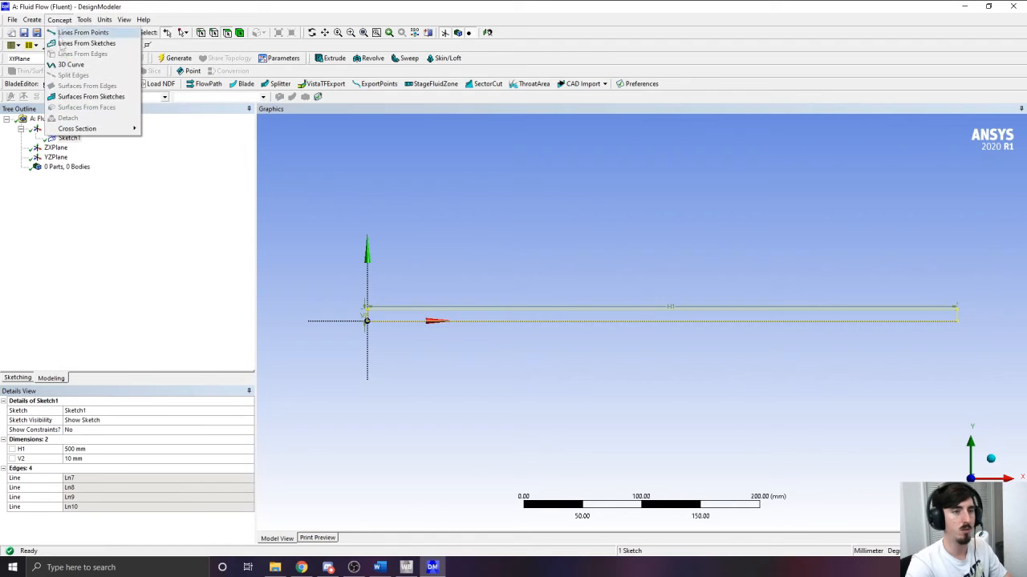
click(80, 97)
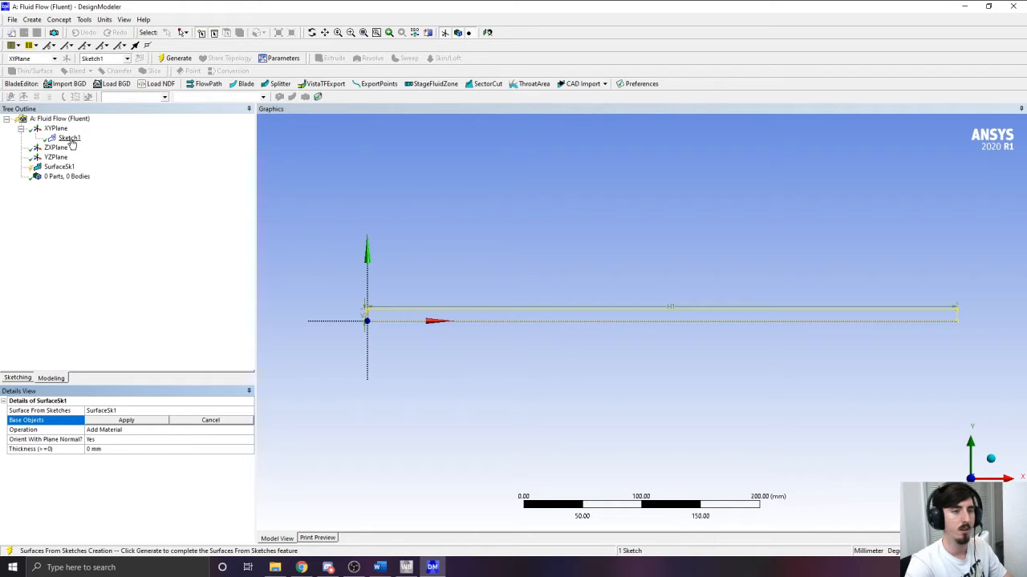
click(59, 167)
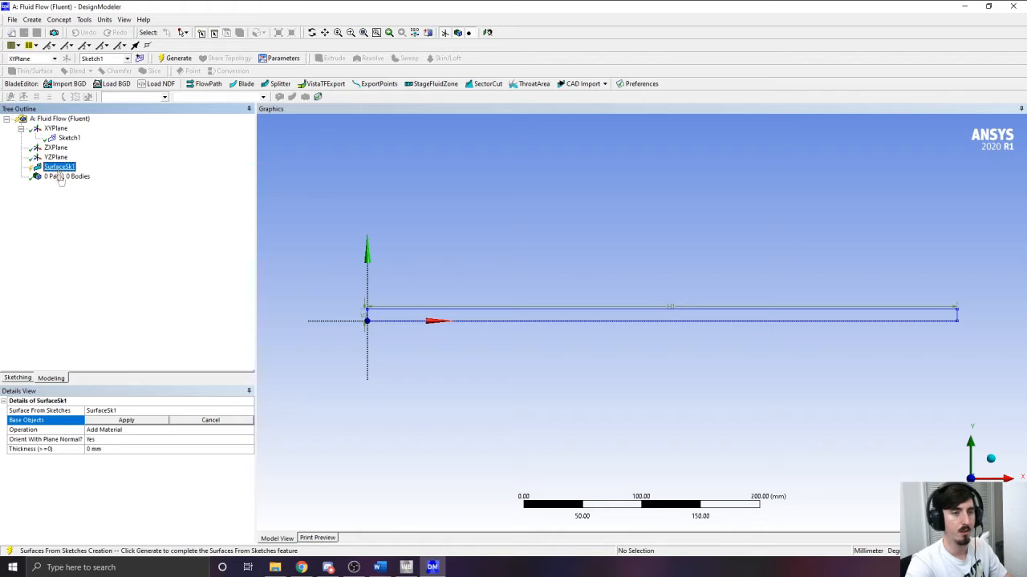
Step: Try to rename the Surfaces From Sketches feature as 10x500
click(118, 411)
click(118, 411)
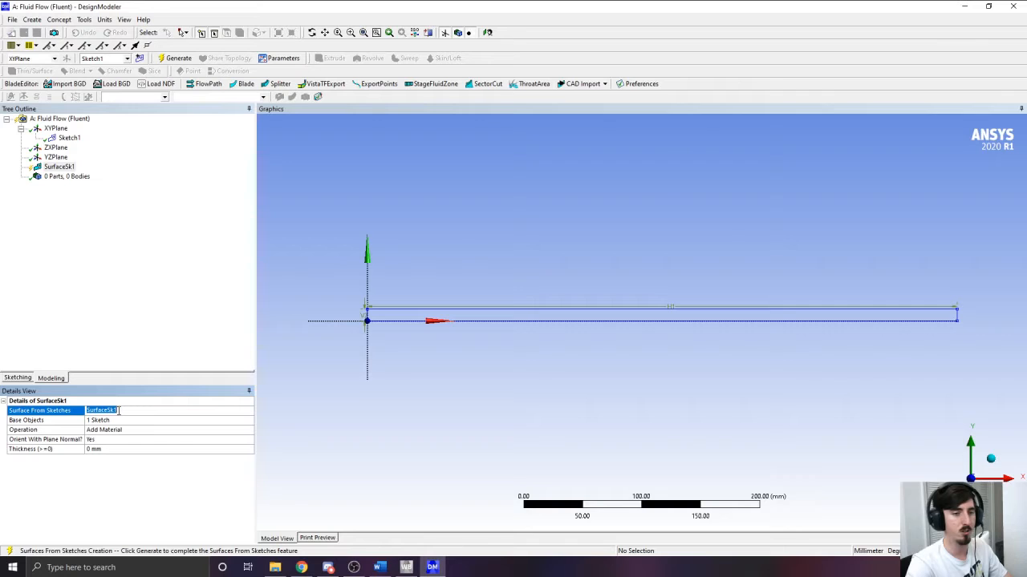
text(10x500)
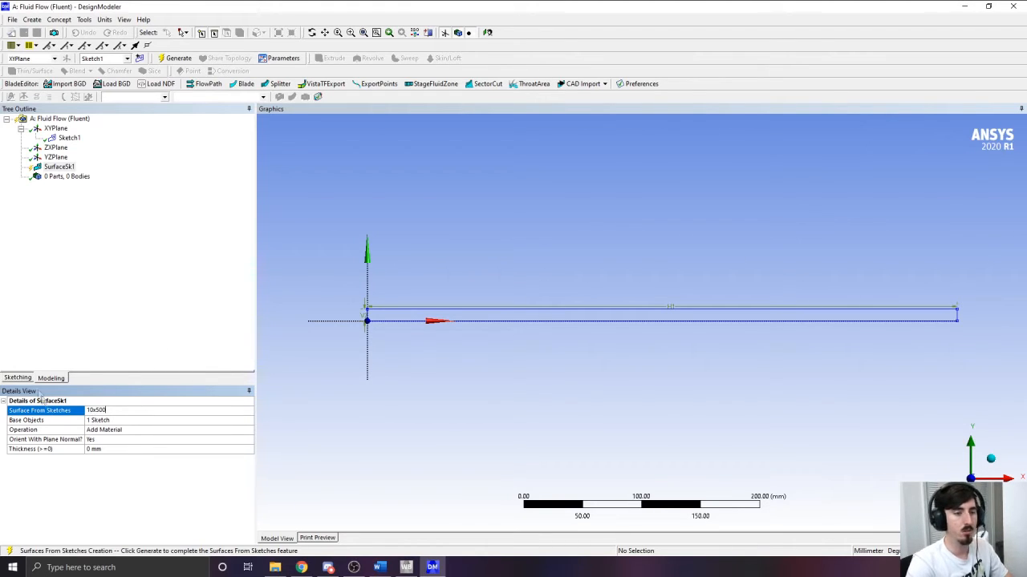
key(Return)
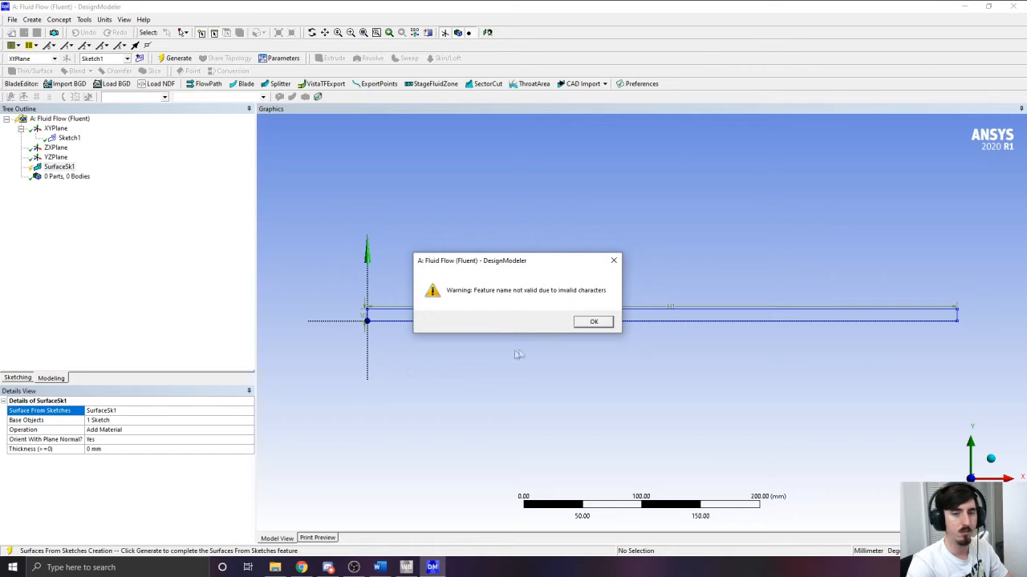
click(595, 322)
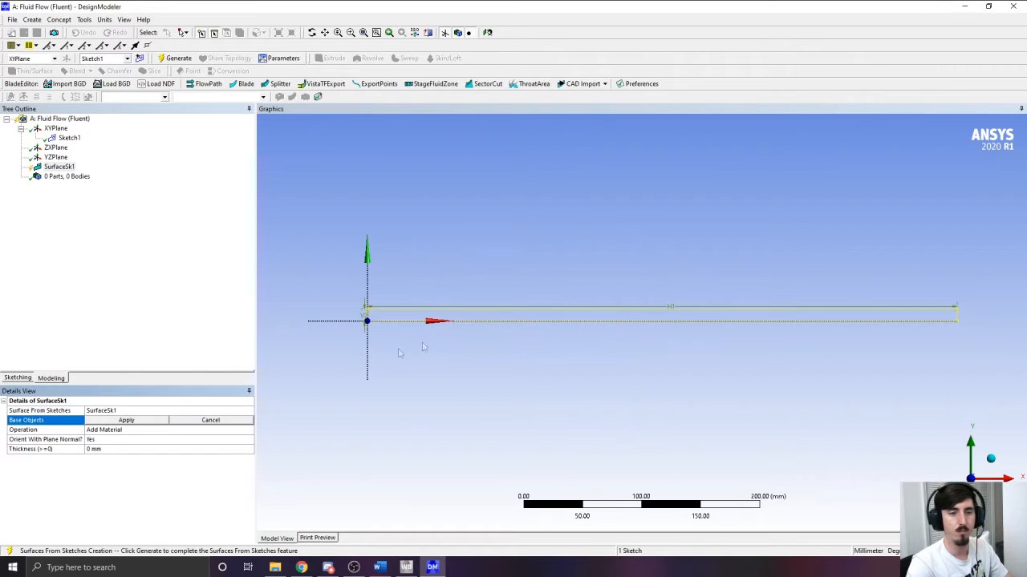
click(118, 419)
click(170, 407)
text(10)
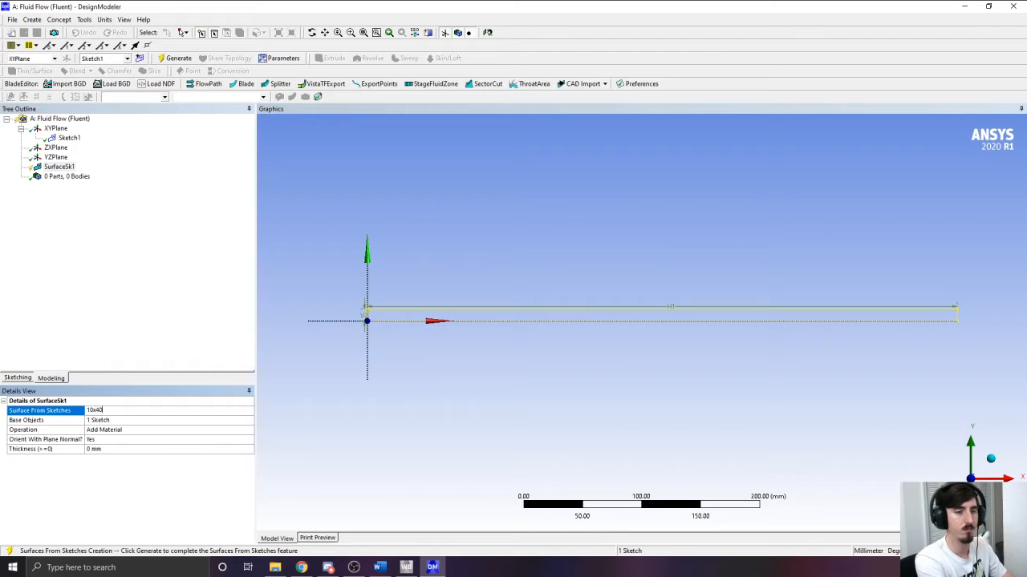
text(x500)
key(Return)
key(Return)
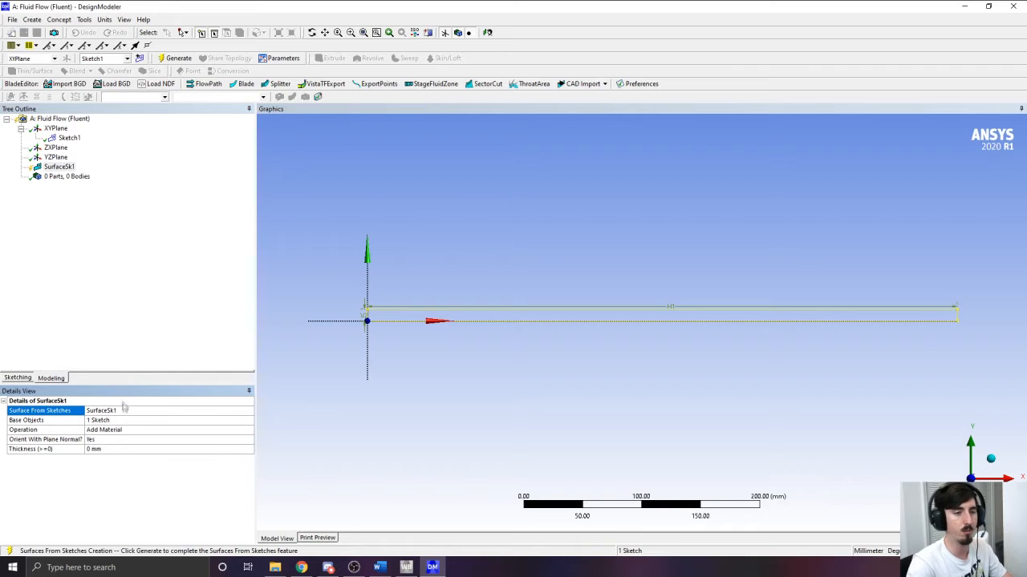
Step: Generate the Surfaces From Sketches feature so the rectangle sketch becomes a surface body
click(66, 167)
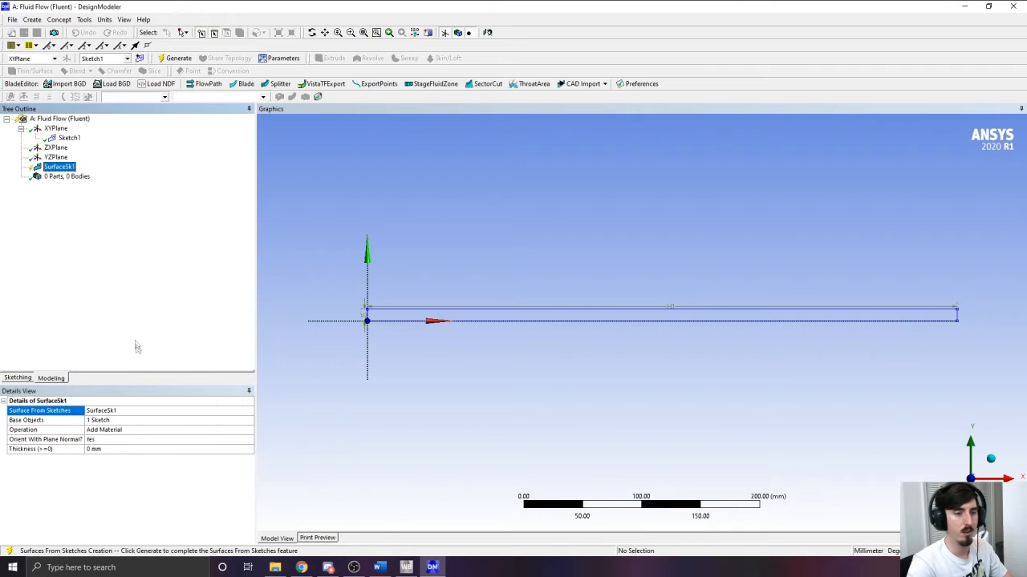
click(464, 322)
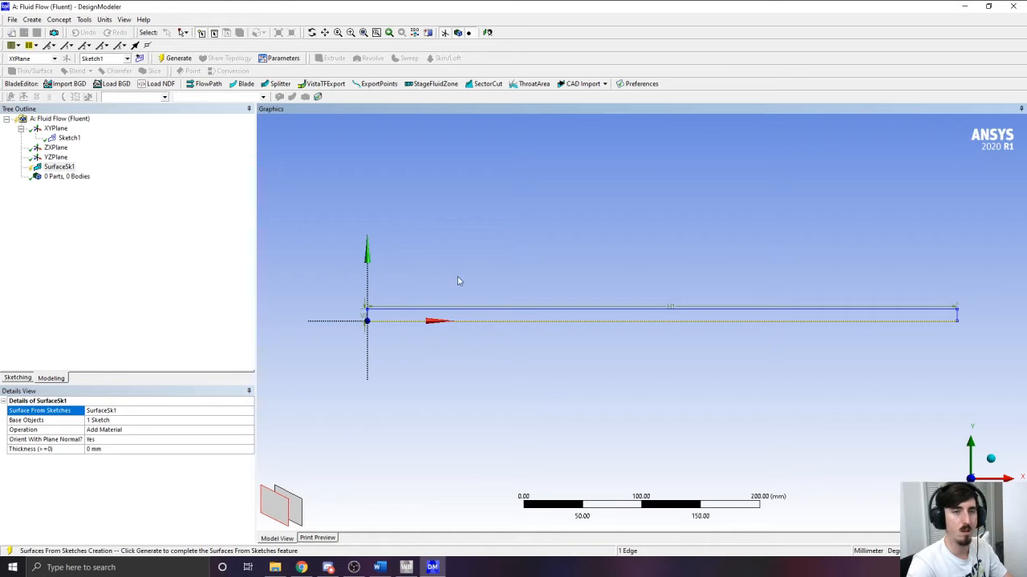
click(229, 145)
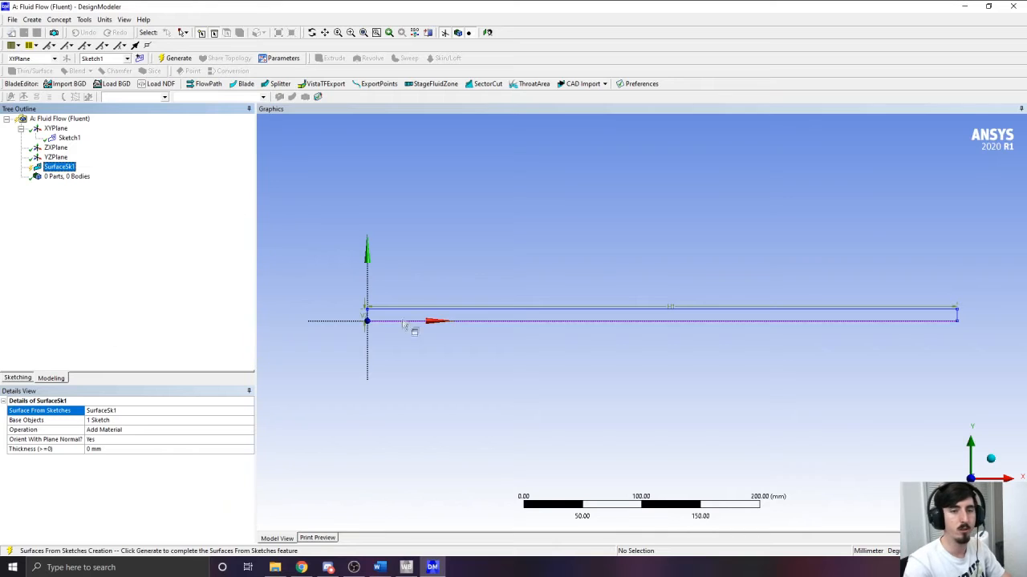
click(174, 58)
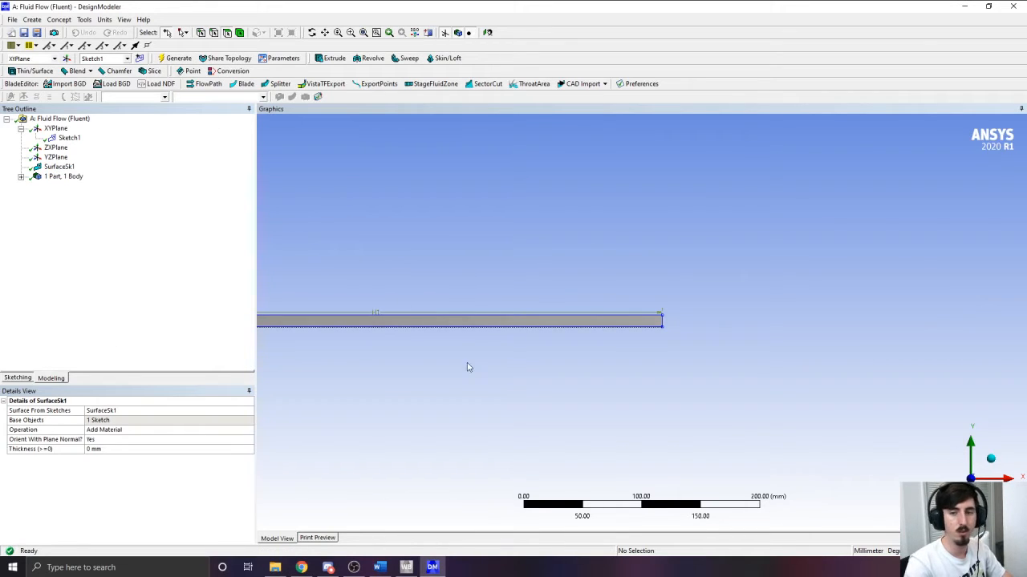
Step: Examine the generated rectangular surface along its full length
ctrl+middle_drag(452, 359, 677, 371)
ctrl+middle_drag(536, 379, 566, 366)
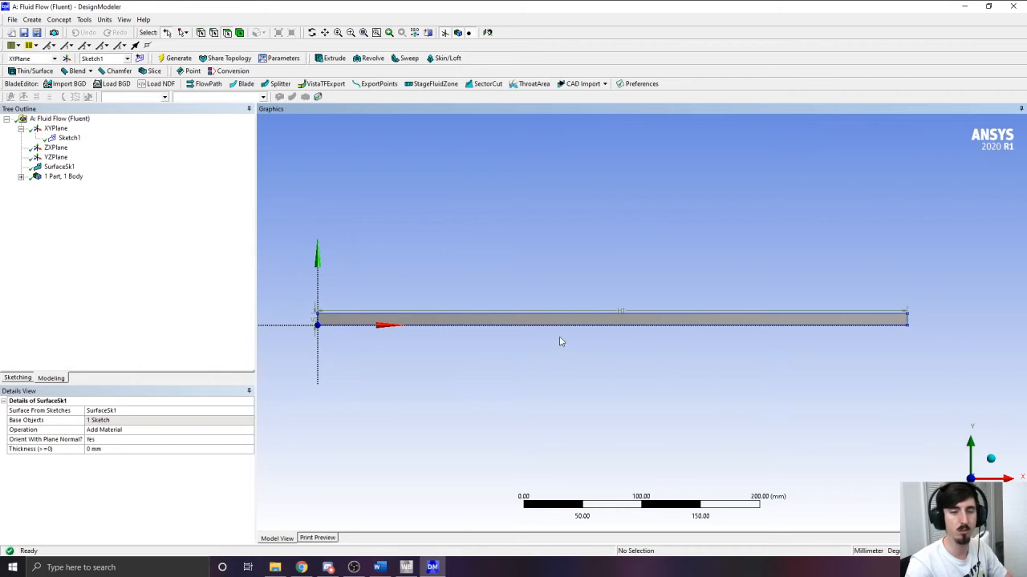
mouse_move(559, 337)
mouse_down()
mouse_move(587, 332)
mouse_move(633, 296)
mouse_move(614, 326)
mouse_move(591, 296)
mouse_move(598, 350)
mouse_move(597, 340)
mouse_up()
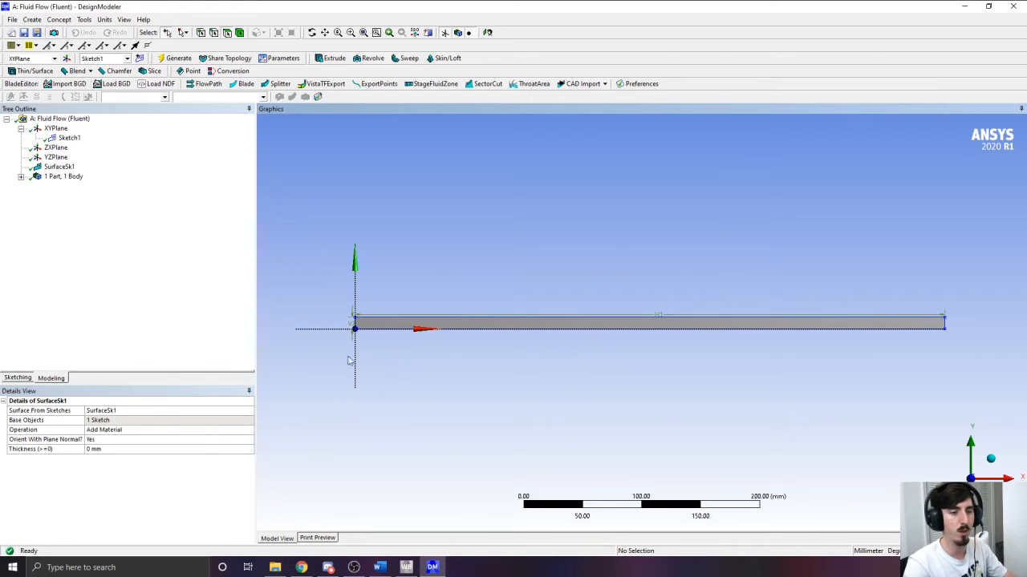
scroll(572, 312, up, 3)
scroll(580, 320, down, 3)
scroll(579, 316, up, 3)
scroll(579, 316, down, 3)
scroll(633, 339, up, 3)
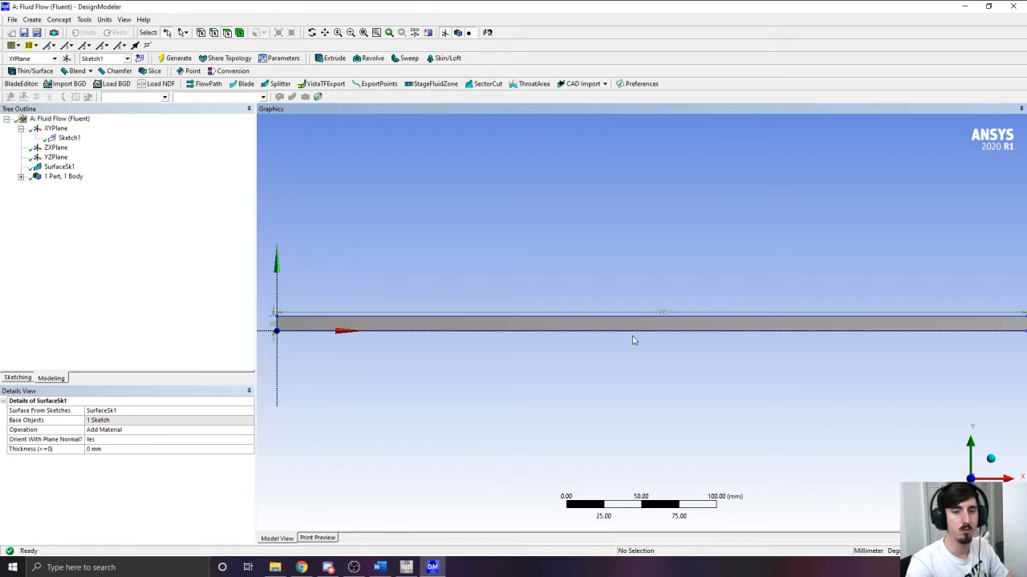
scroll(633, 340, down, 3)
scroll(633, 340, up, 2)
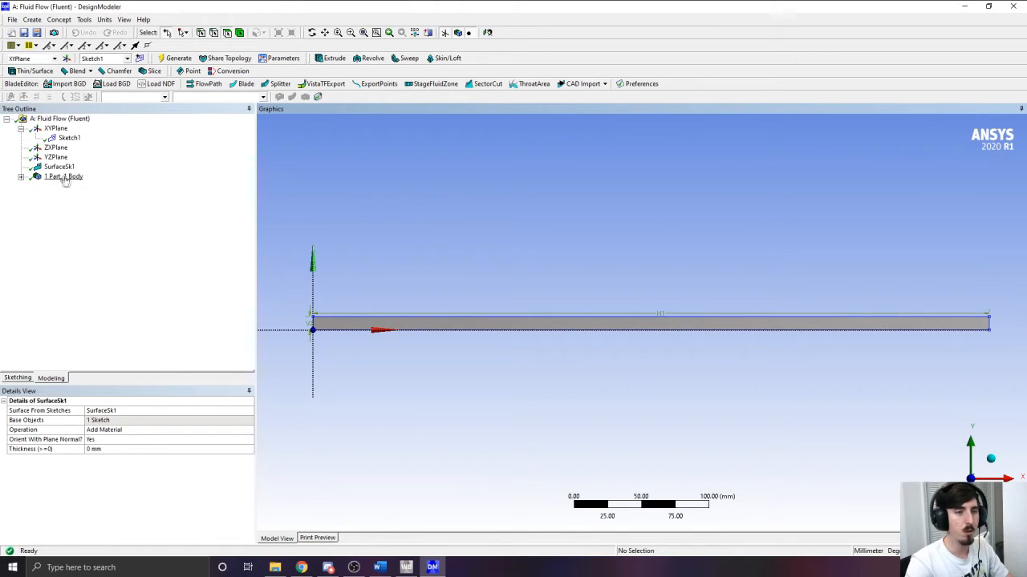
Step: Inspect the surface body's details and select its short vertical edge at the Y axis
click(22, 176)
click(64, 187)
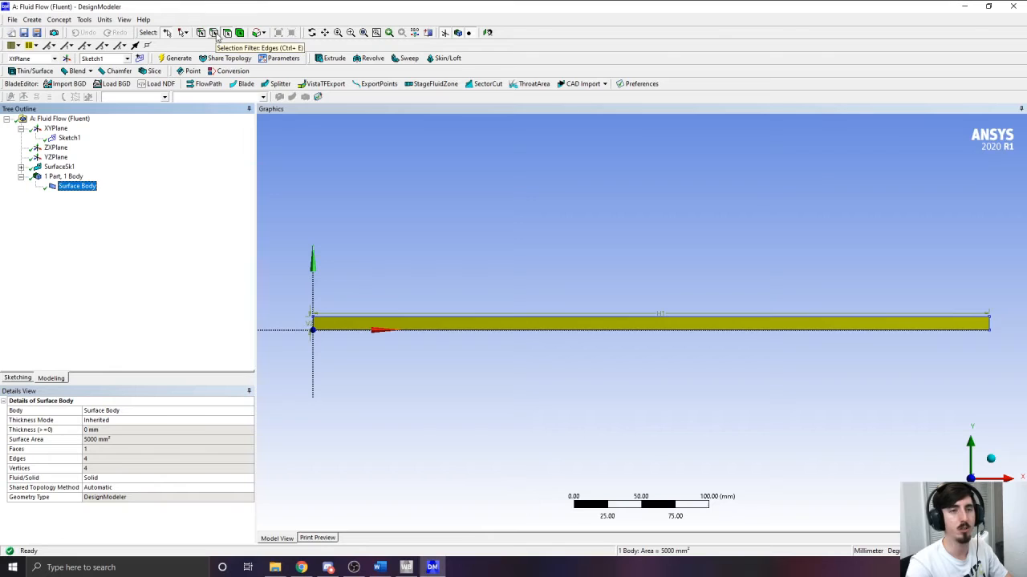
click(215, 35)
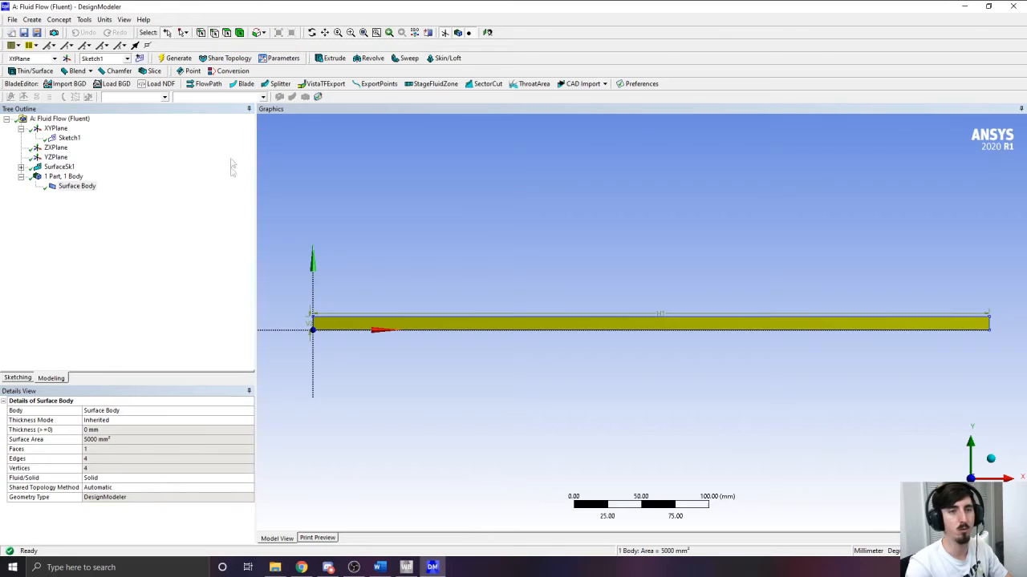
click(314, 326)
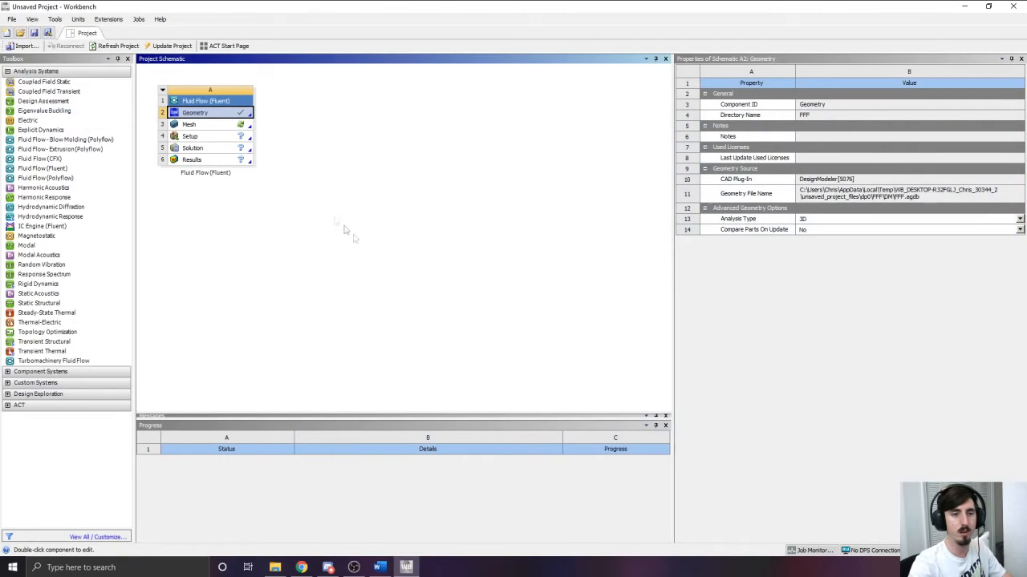
Step: Open the Fluid Flow (Fluent) system's Mesh cell in the Meshing application and show the mesh settings
double_click(214, 125)
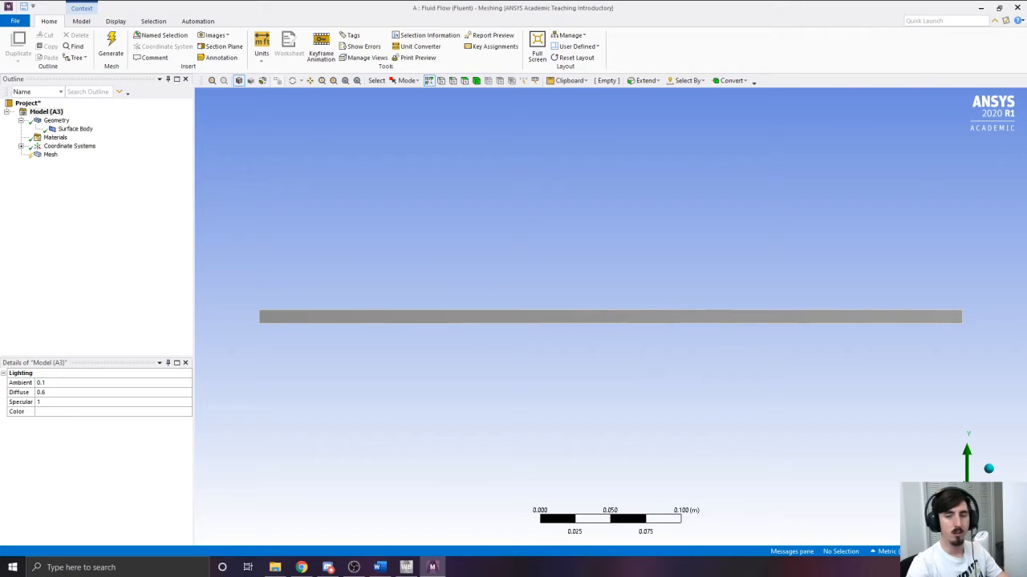
click(21, 147)
click(50, 163)
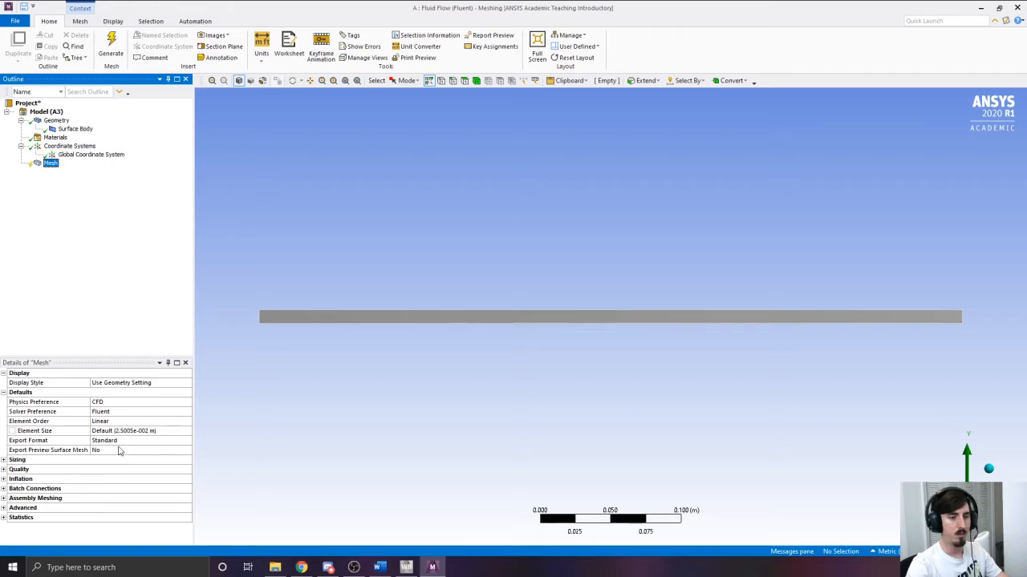
Step: Generate a mesh with the default settings and select the rectangular face
click(379, 323)
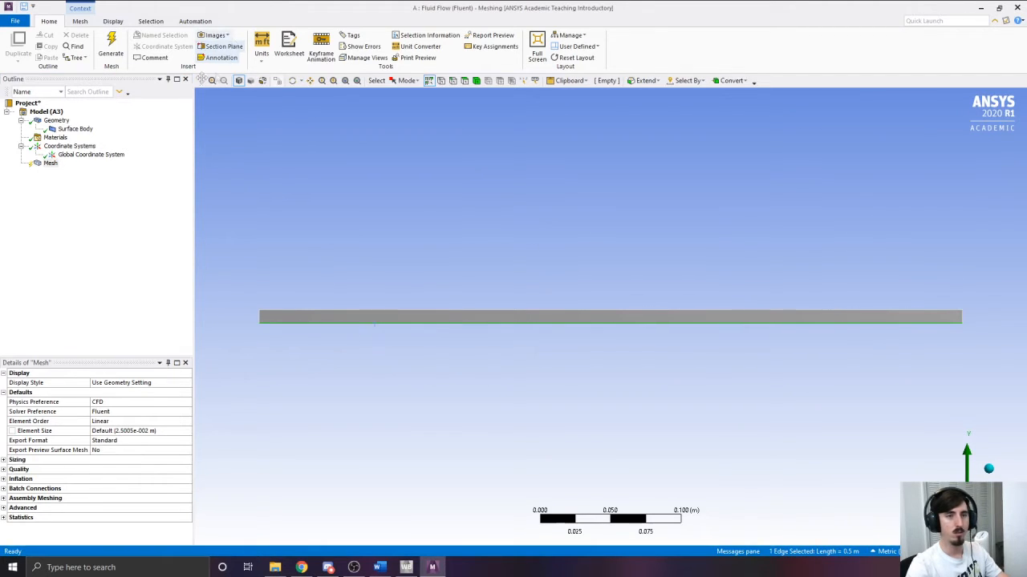
click(110, 48)
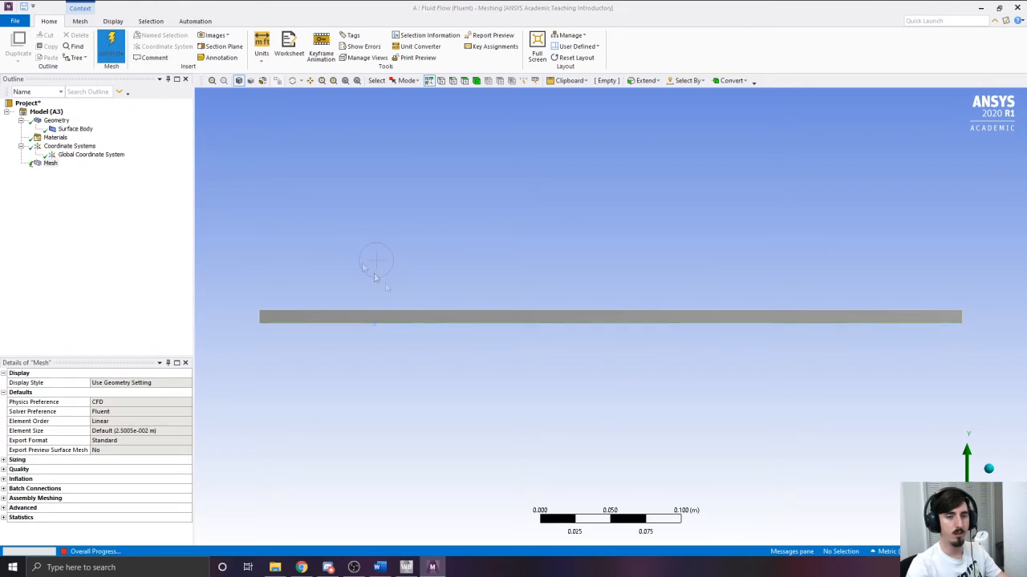
click(432, 319)
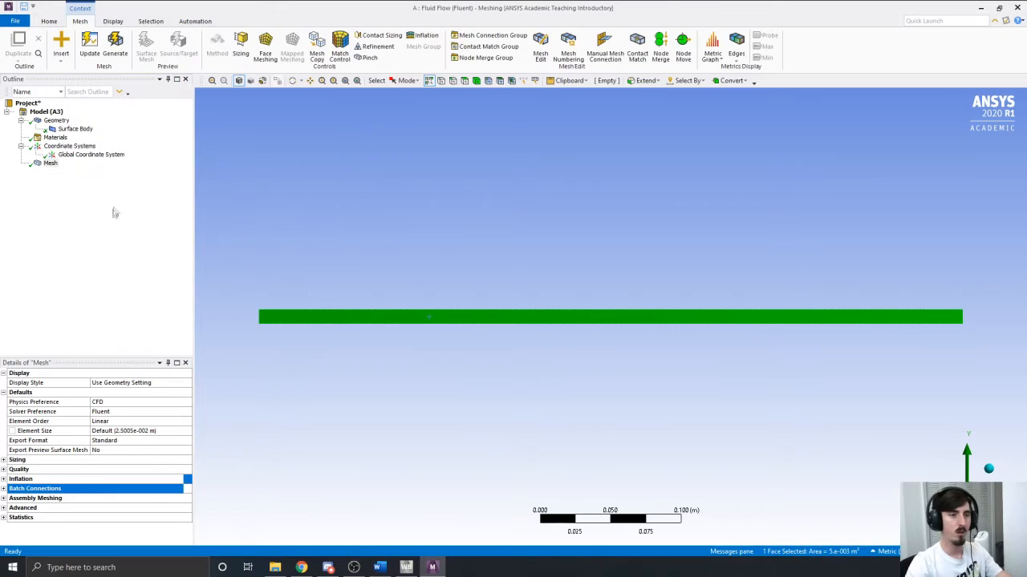
click(49, 163)
right_click(50, 165)
mouse_move(58, 171)
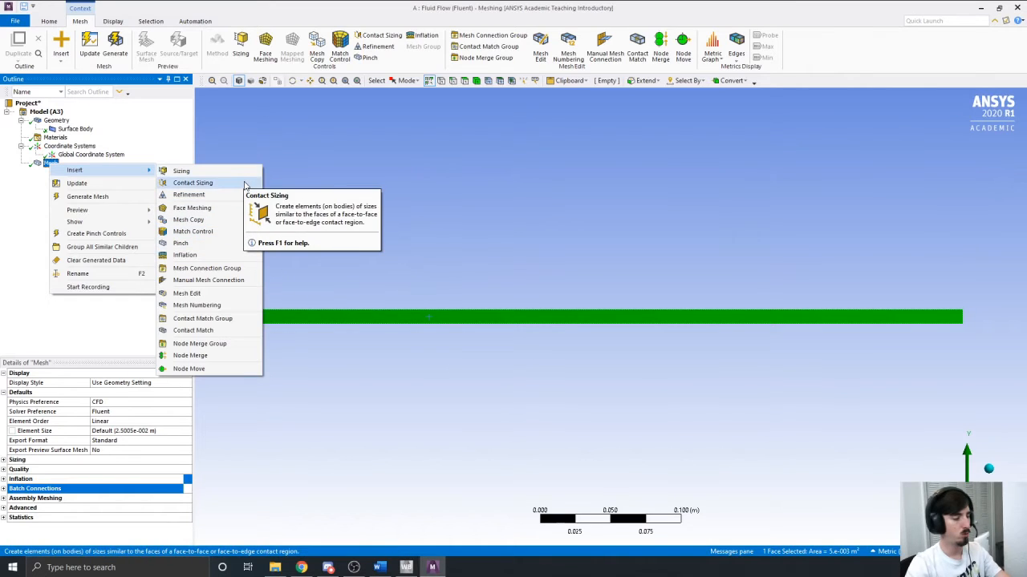
click(452, 259)
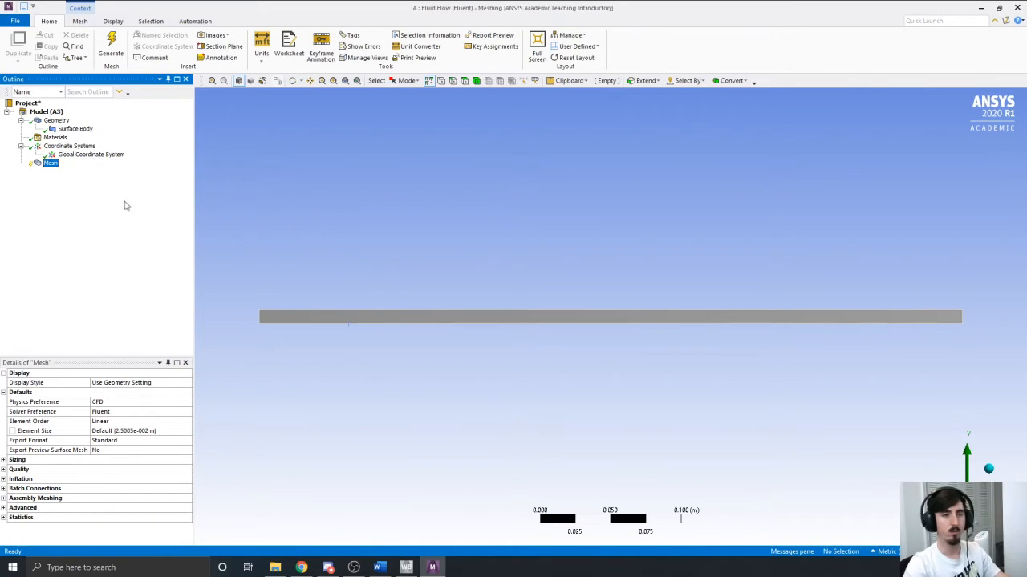
Step: Add a mesh method scoped to the rectangular surface body and generate the mesh
right_click(57, 166)
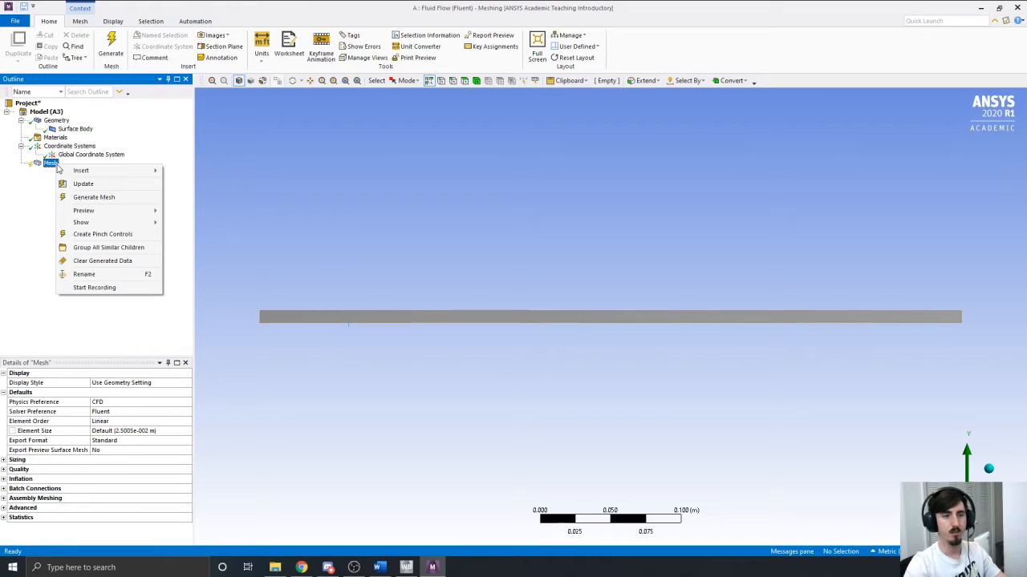
mouse_move(80, 170)
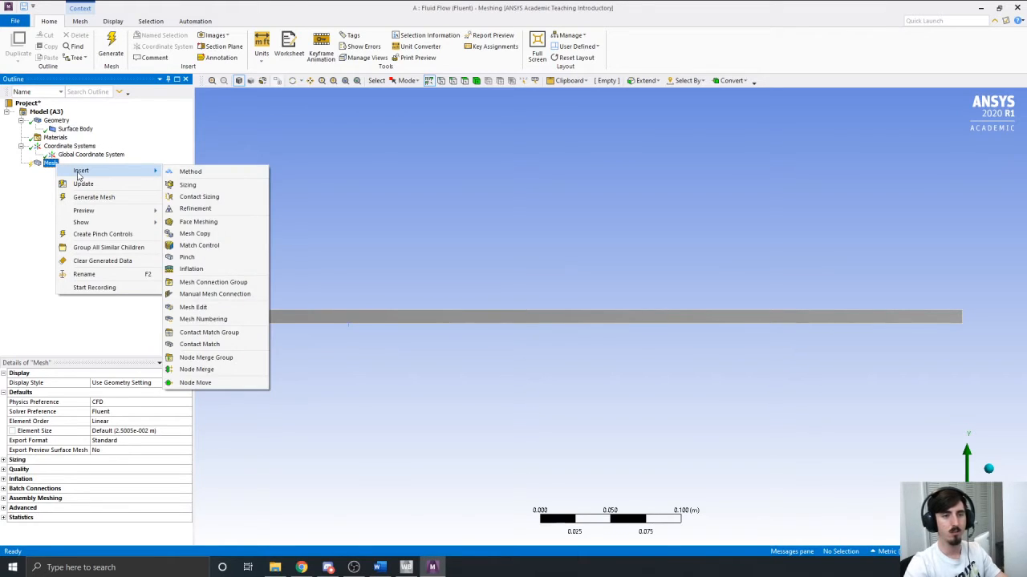
click(179, 172)
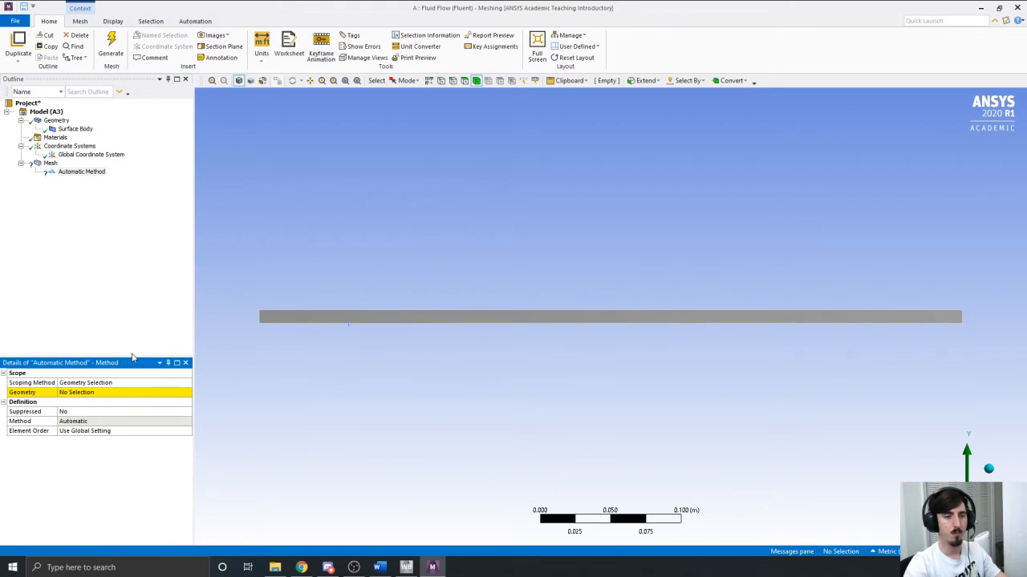
click(100, 392)
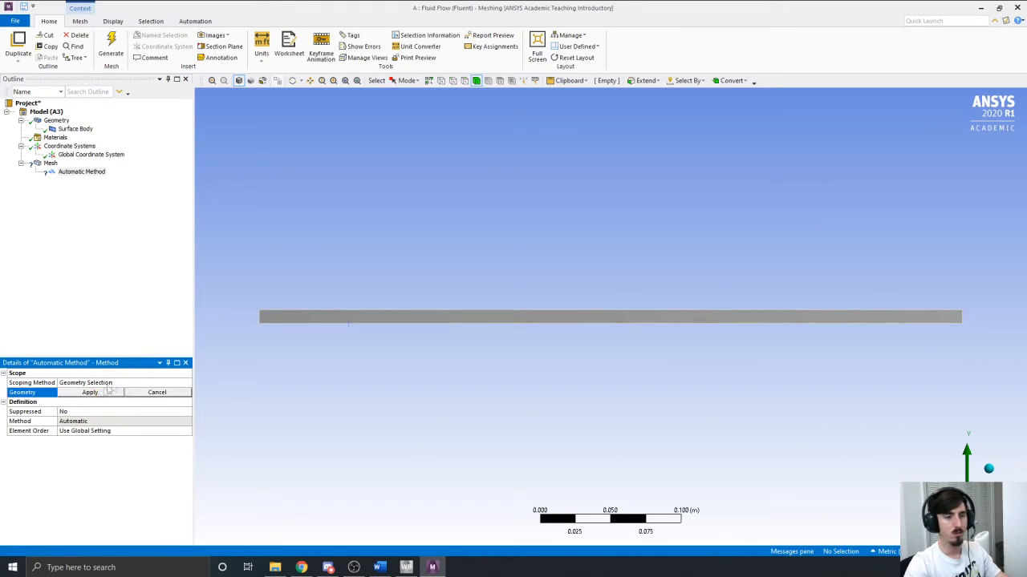
click(390, 316)
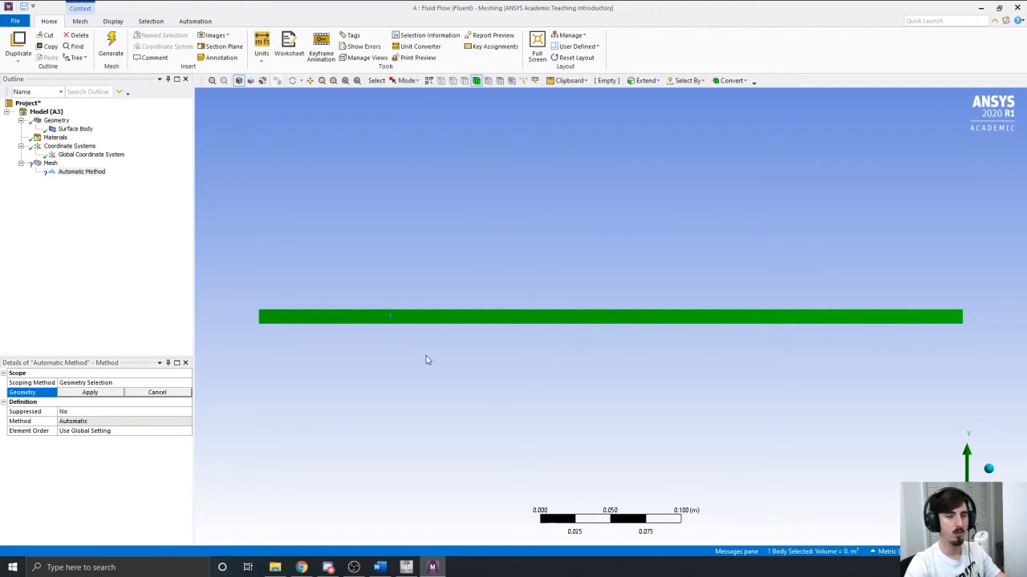
click(91, 394)
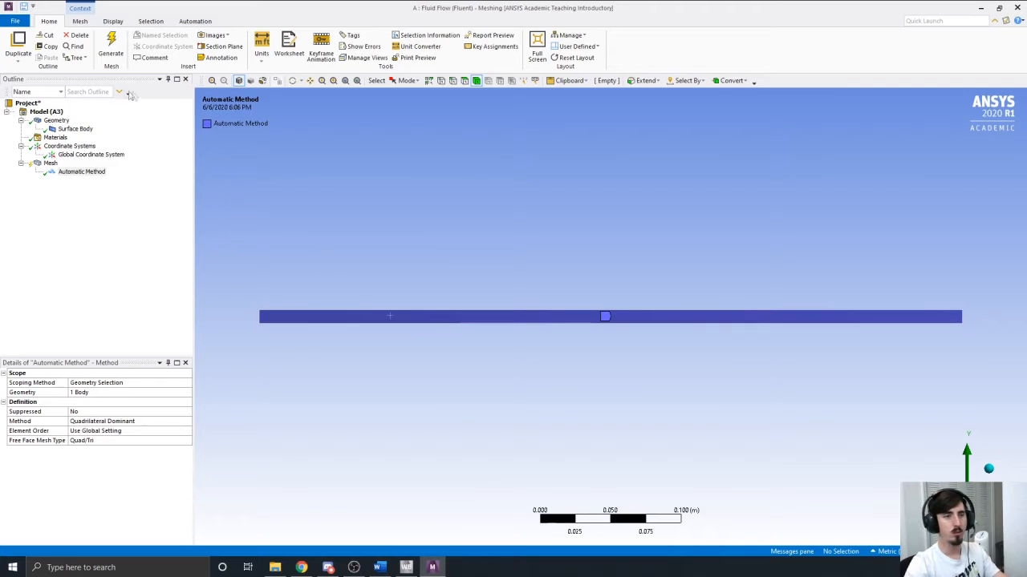
click(111, 50)
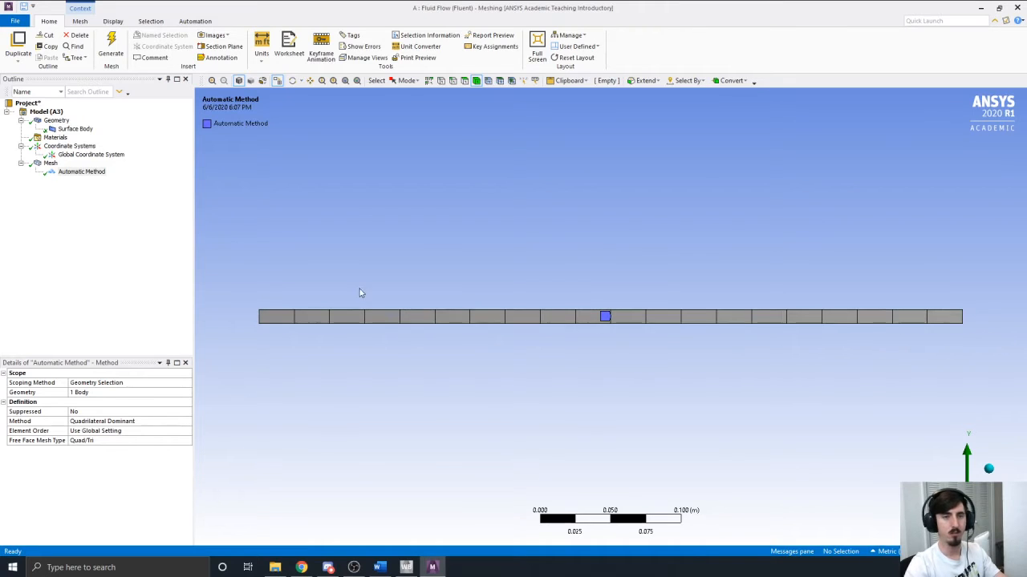
Step: Add a mesh sizing control scoped to the two short vertical edges of the rectangular surface
click(52, 163)
right_click(53, 165)
mouse_move(55, 171)
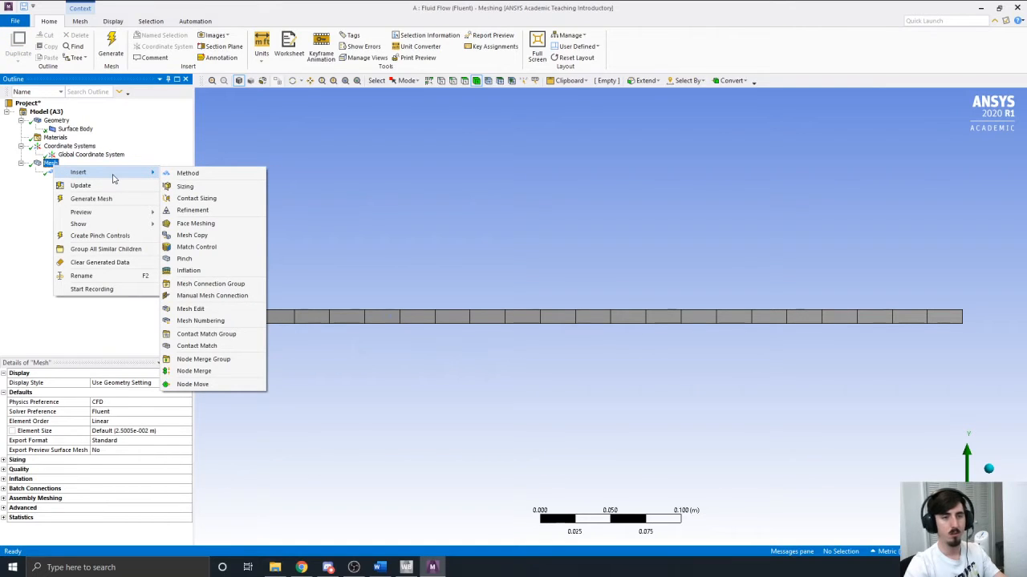
click(210, 186)
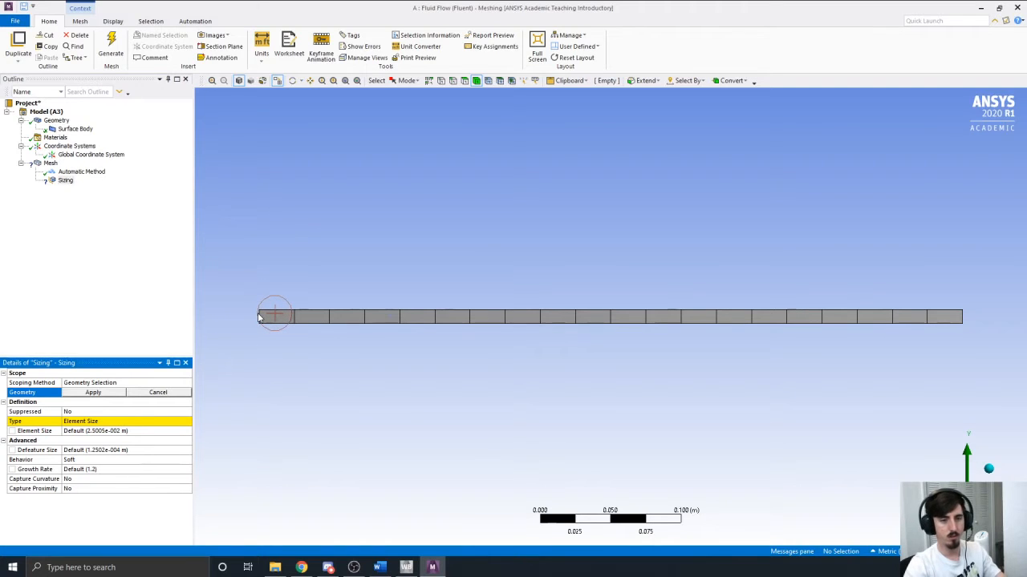
click(453, 81)
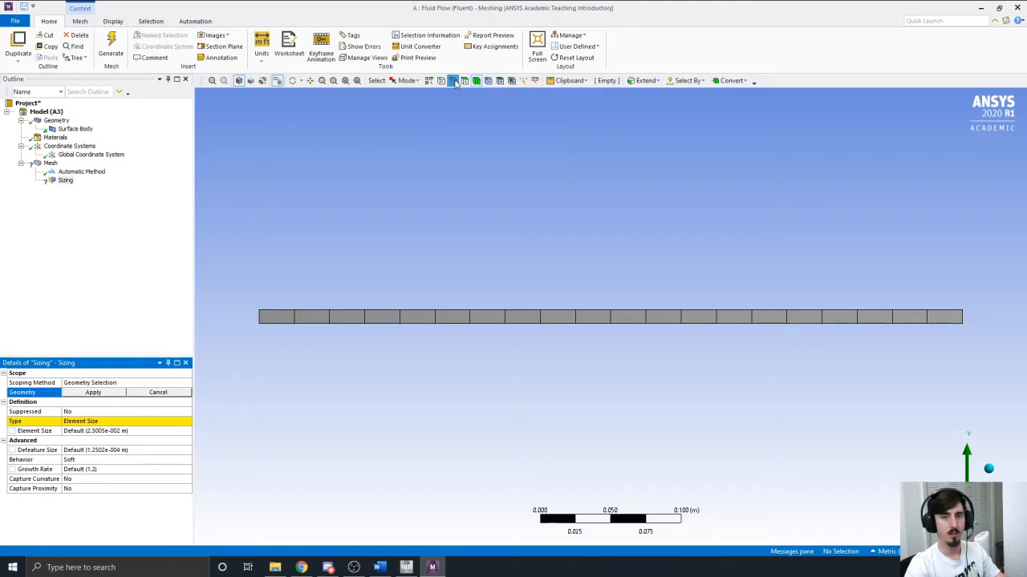
click(259, 319)
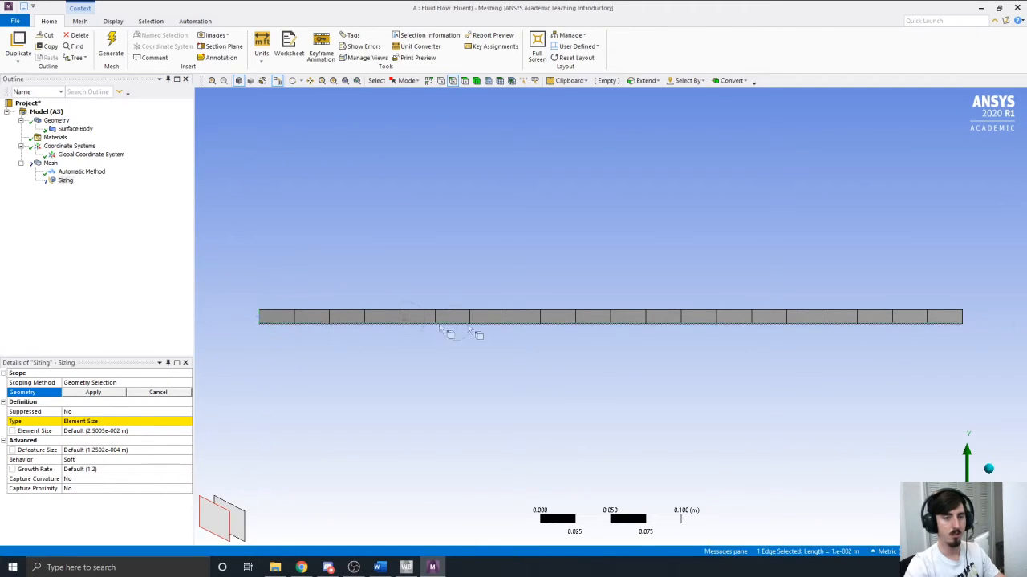
ctrl+click(960, 316)
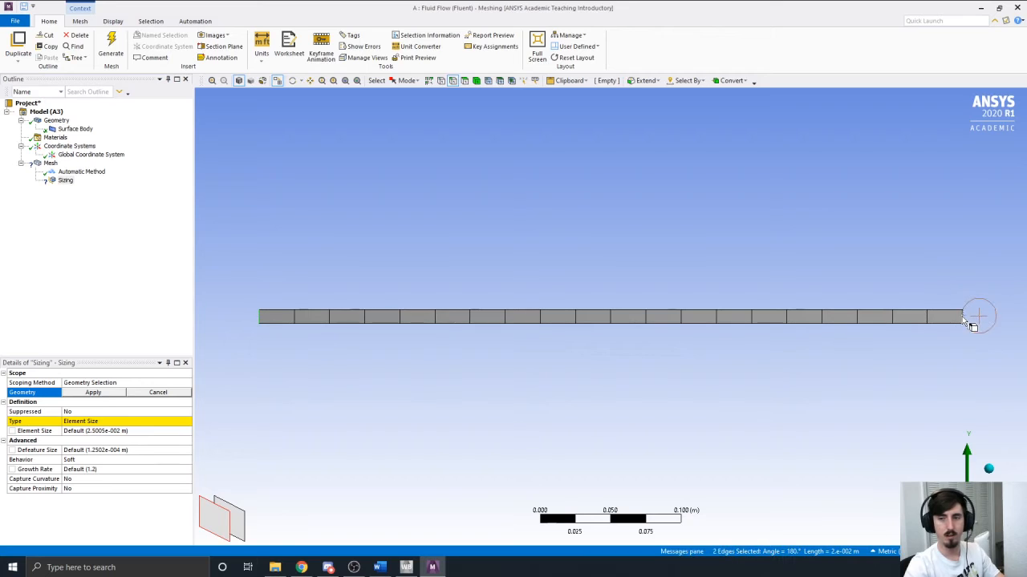
click(93, 392)
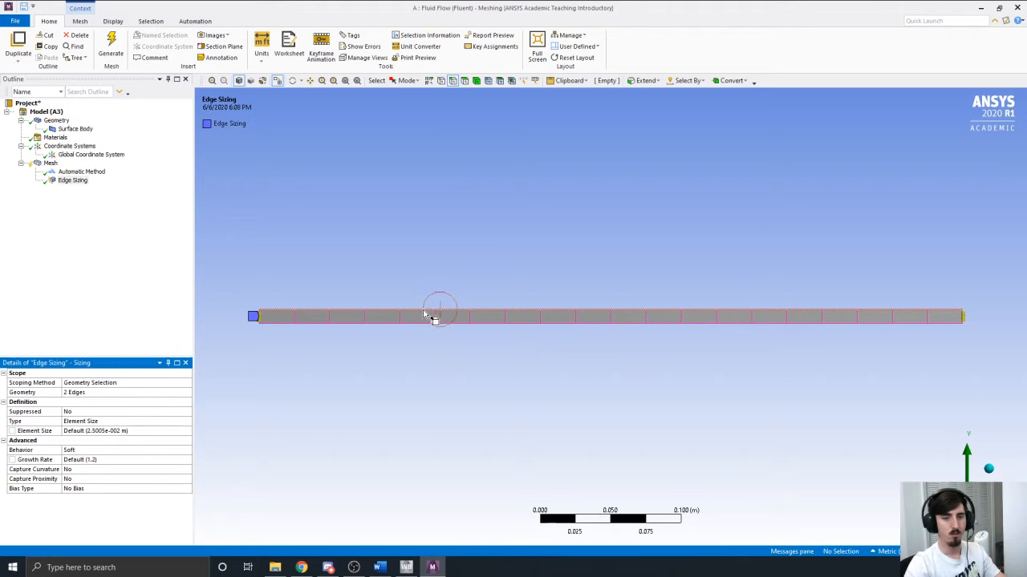
Step: Add a second mesh sizing control scoped to the two long horizontal edges of the surface
right_click(77, 173)
mouse_move(97, 177)
click(201, 190)
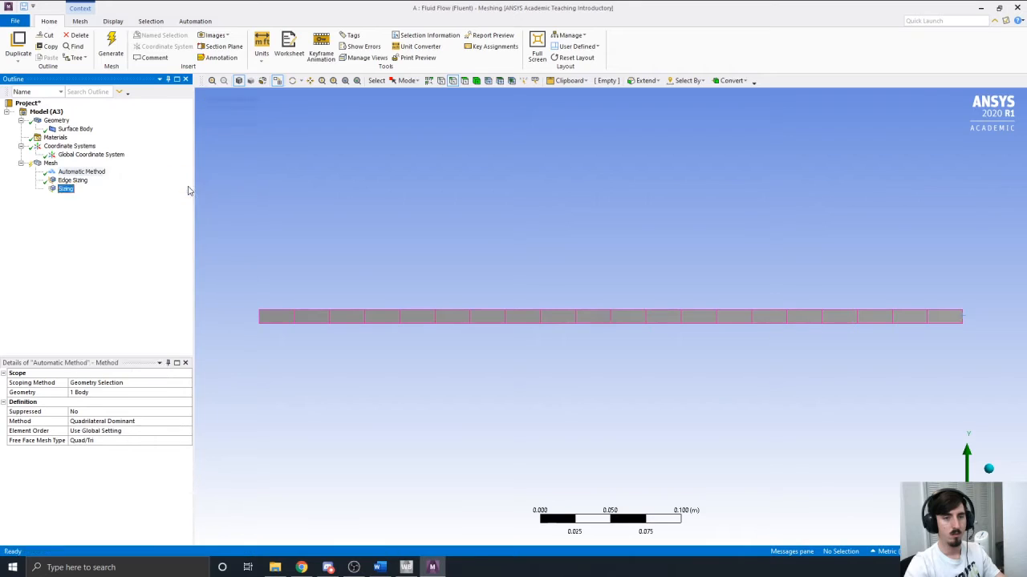
click(489, 325)
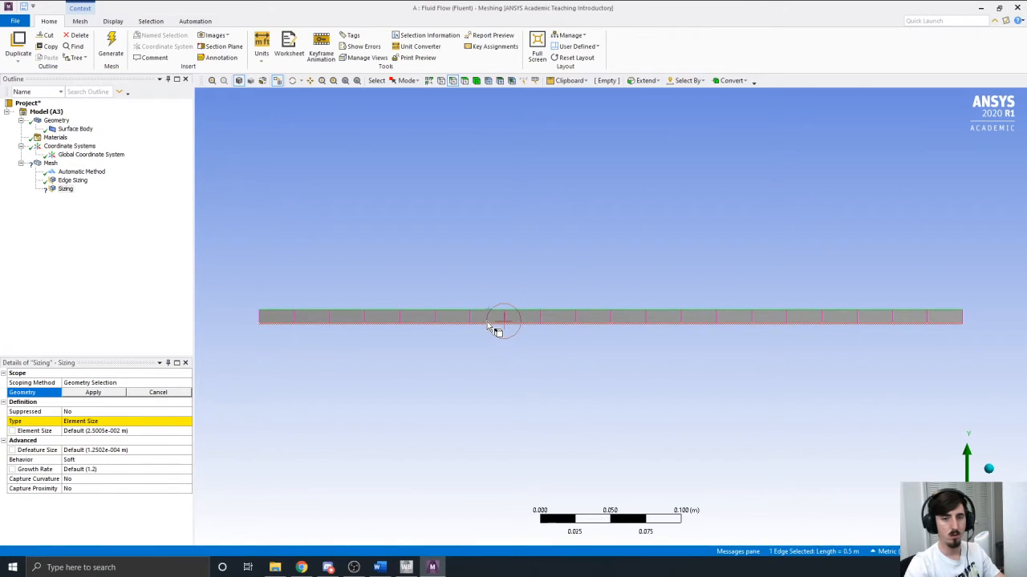
ctrl+click(496, 313)
click(93, 392)
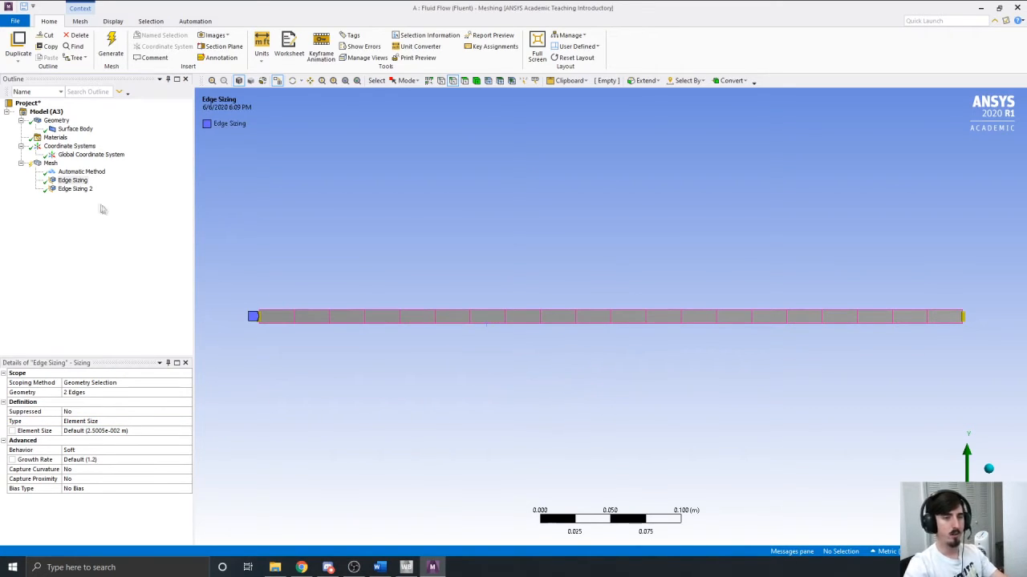
Step: Change the short-edge sizing to the Number of Divisions type with 150 divisions
click(74, 181)
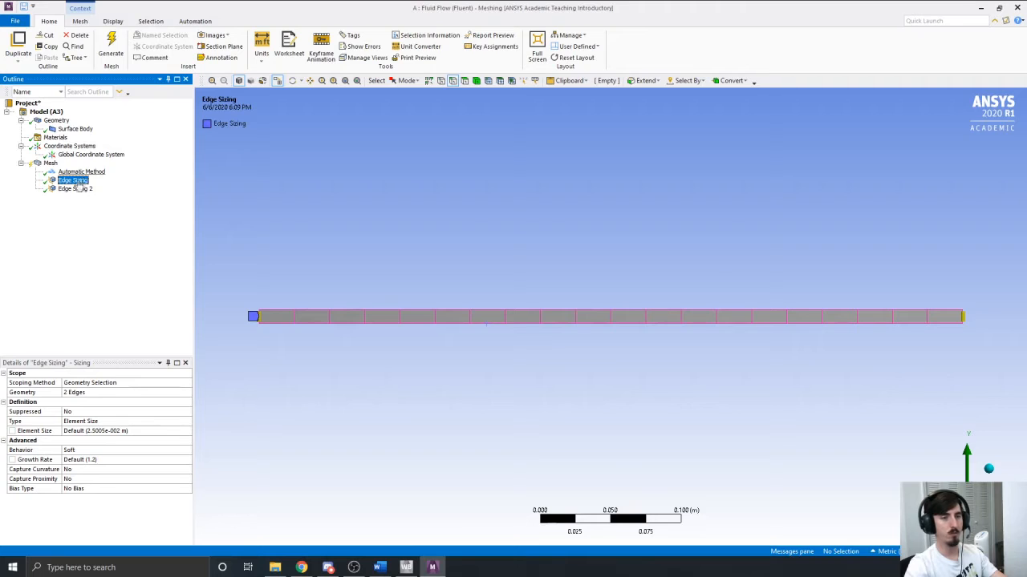
click(75, 189)
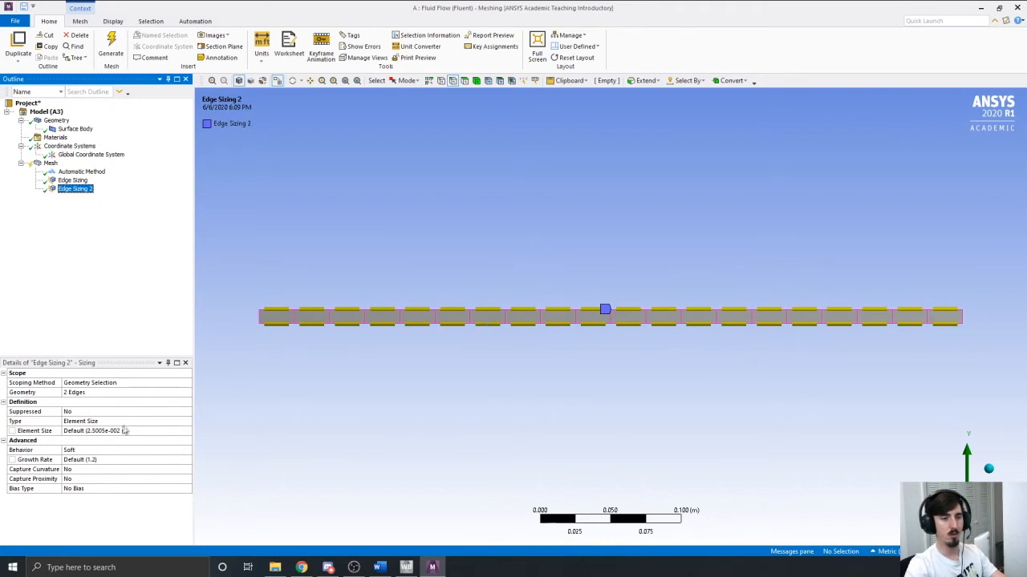
click(73, 181)
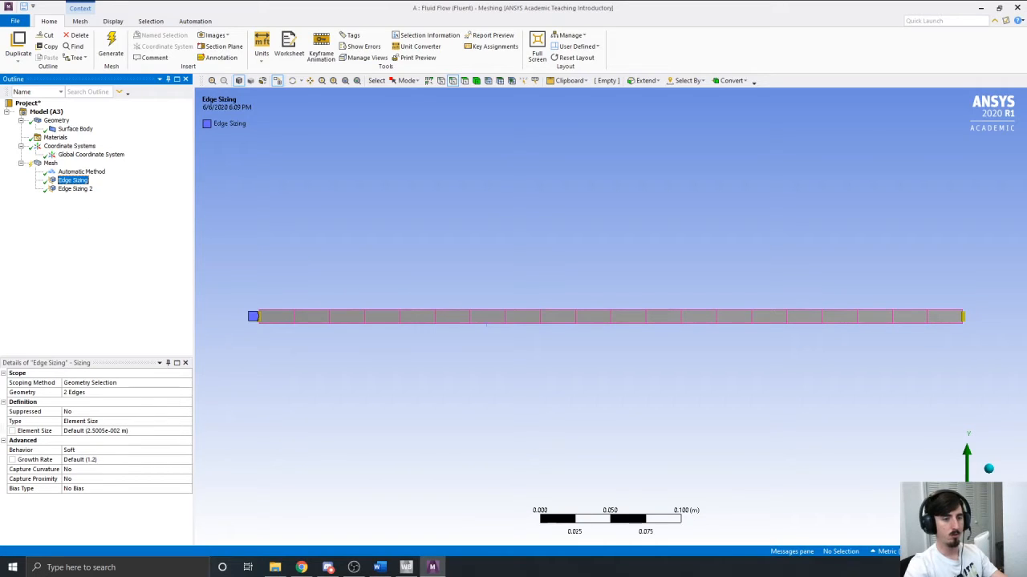
click(101, 421)
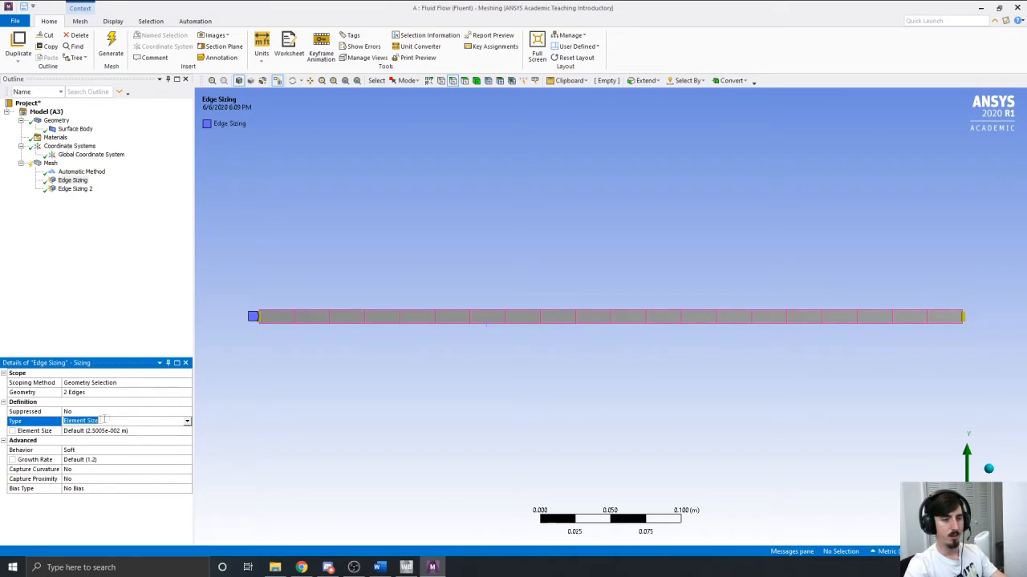
click(187, 422)
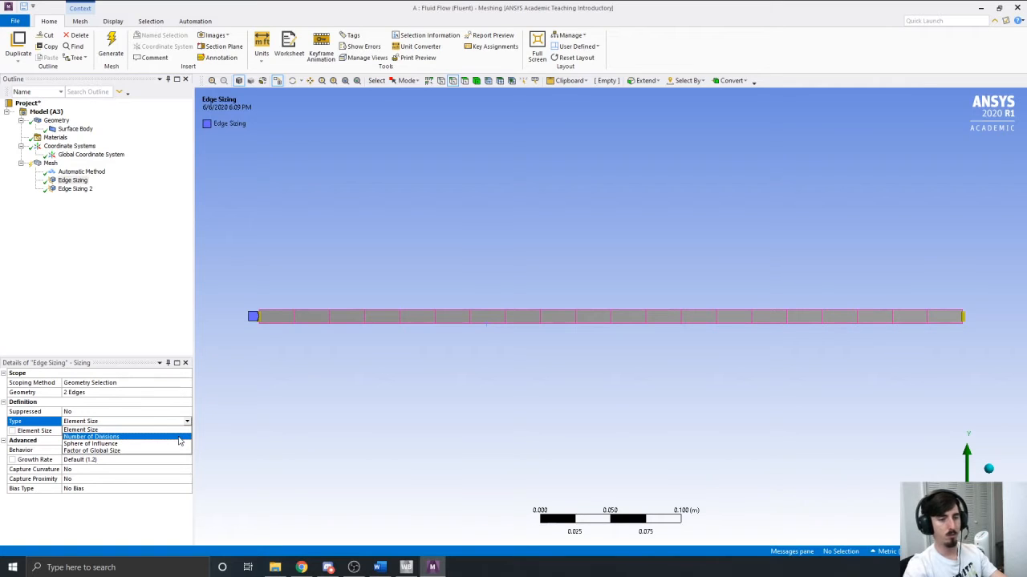
click(121, 437)
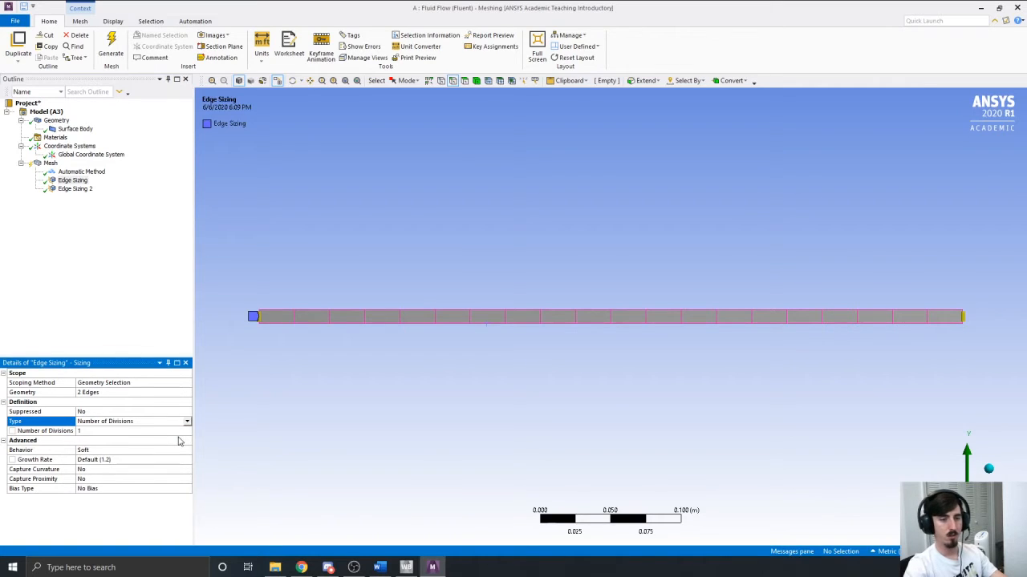
click(118, 433)
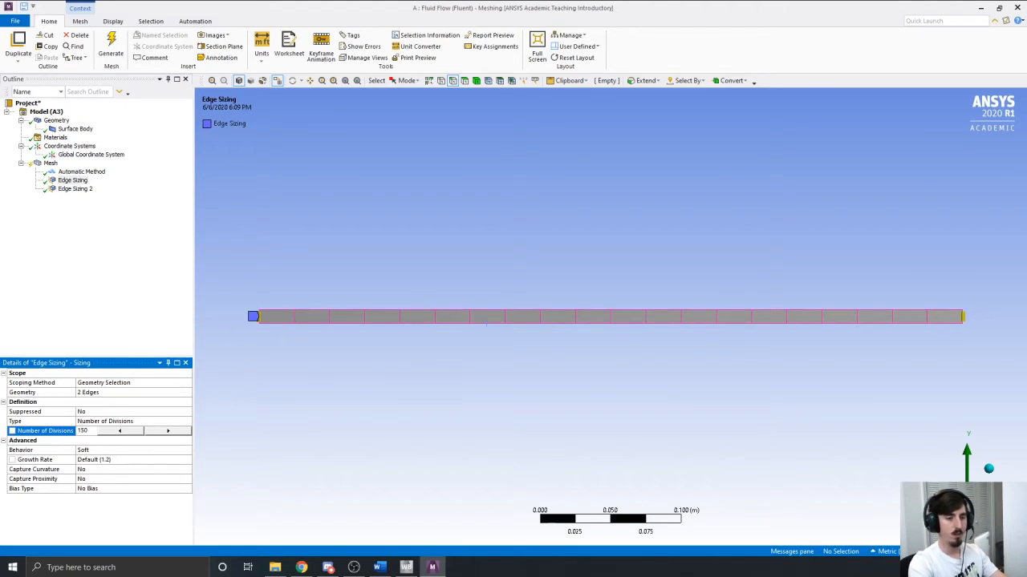
key(Return)
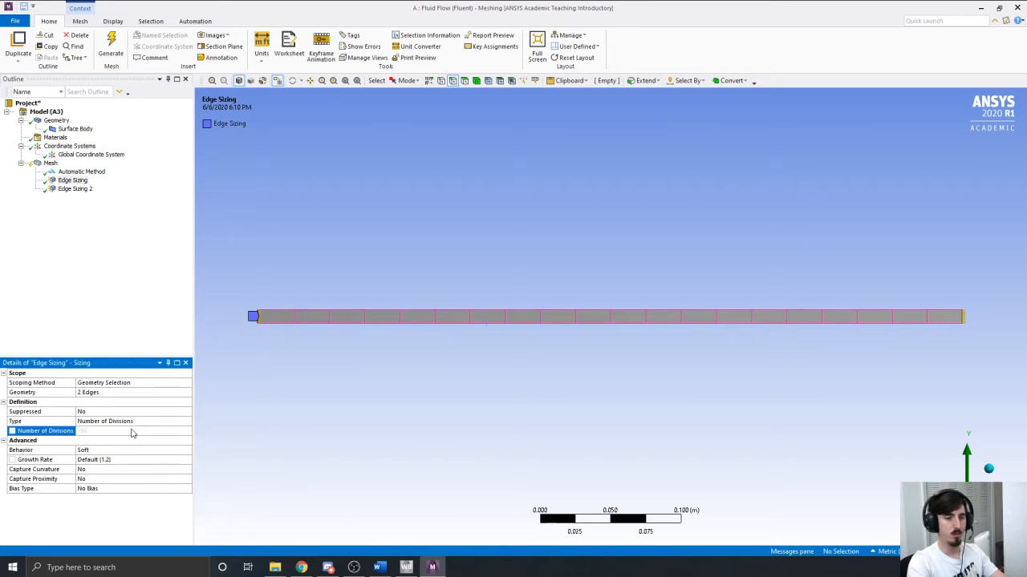
Step: Change the long-edge sizing to the Number of Divisions type with 250 divisions and generate the mesh
click(71, 189)
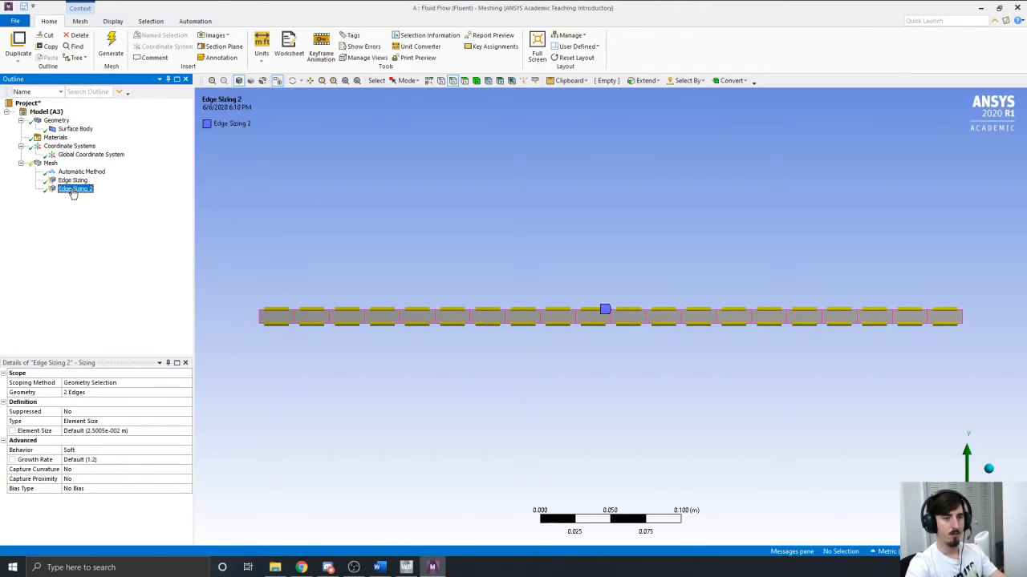
click(105, 422)
click(186, 423)
click(152, 447)
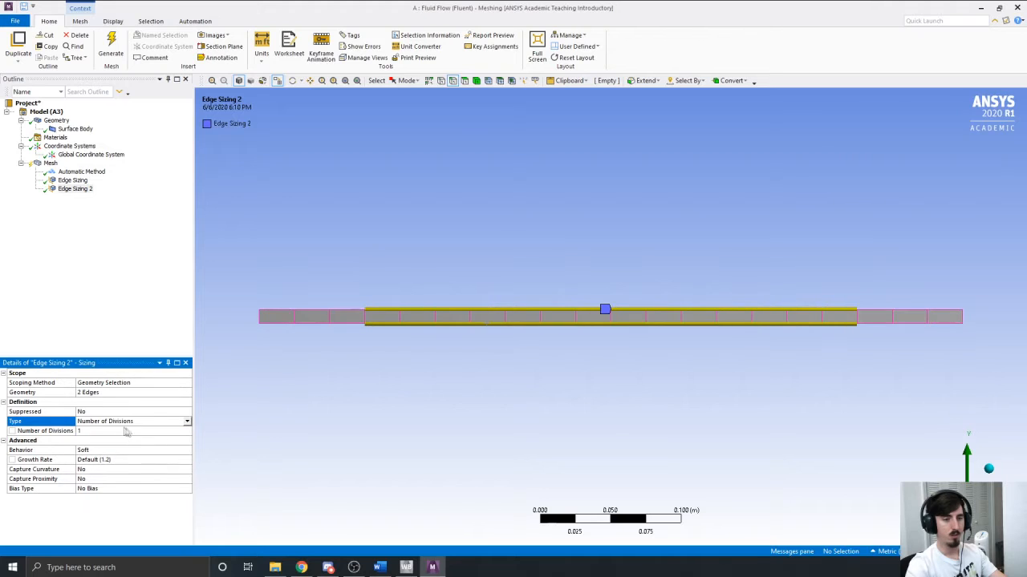
click(121, 431)
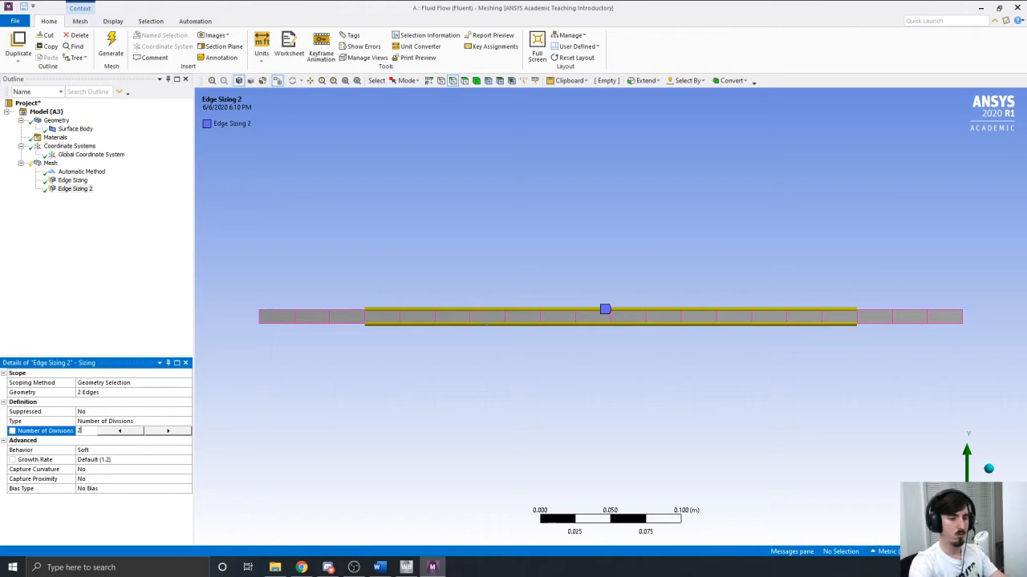
text(250)
key(Return)
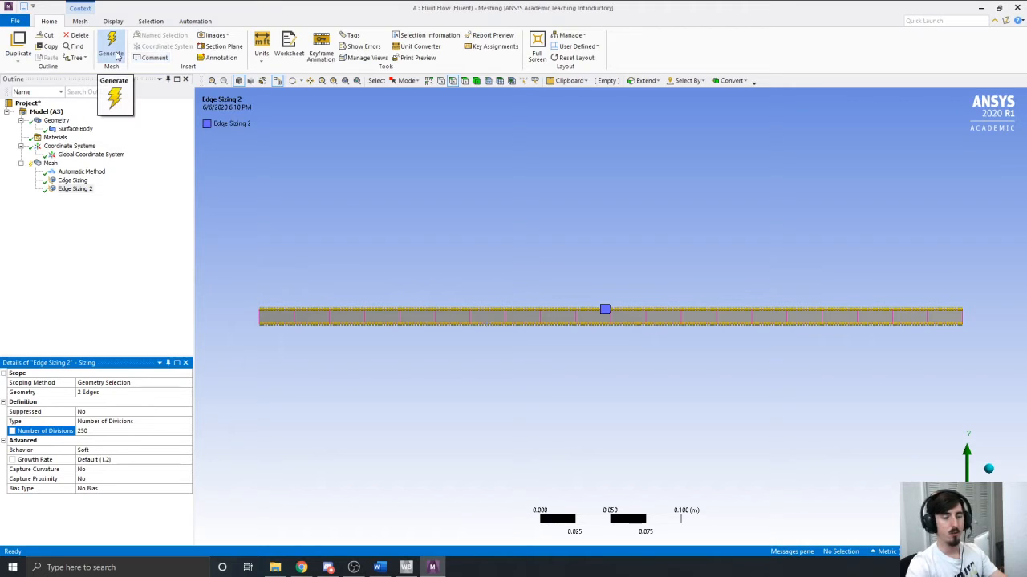
click(116, 55)
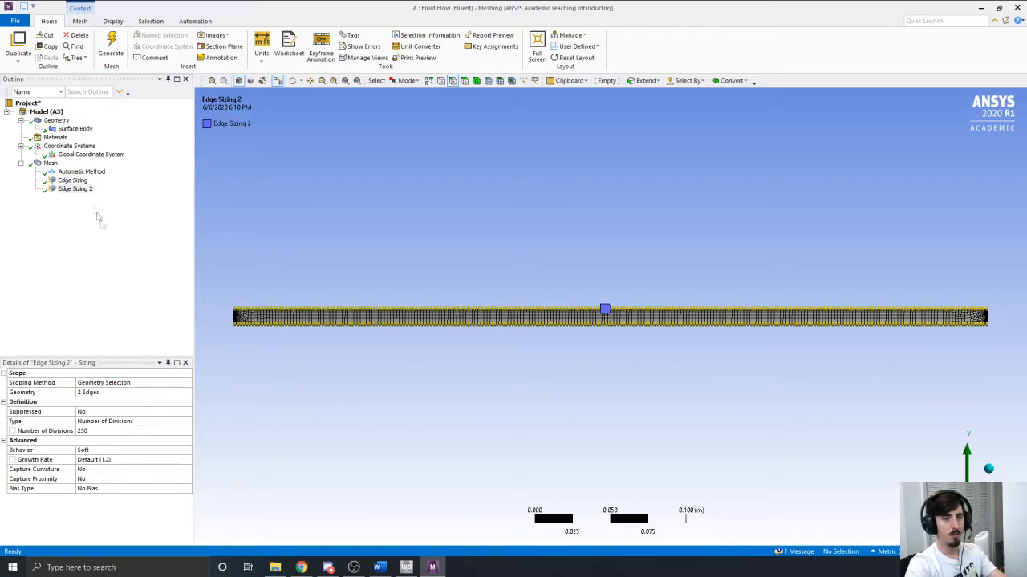
Step: Set the behavior of both the short-edge and long-edge sizings to Hard
click(72, 180)
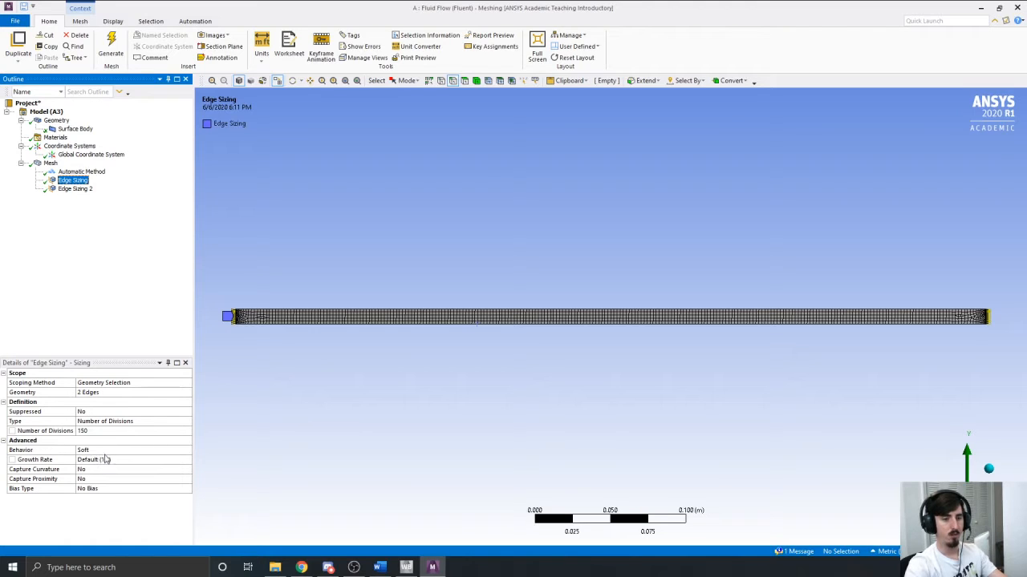
click(103, 452)
click(186, 449)
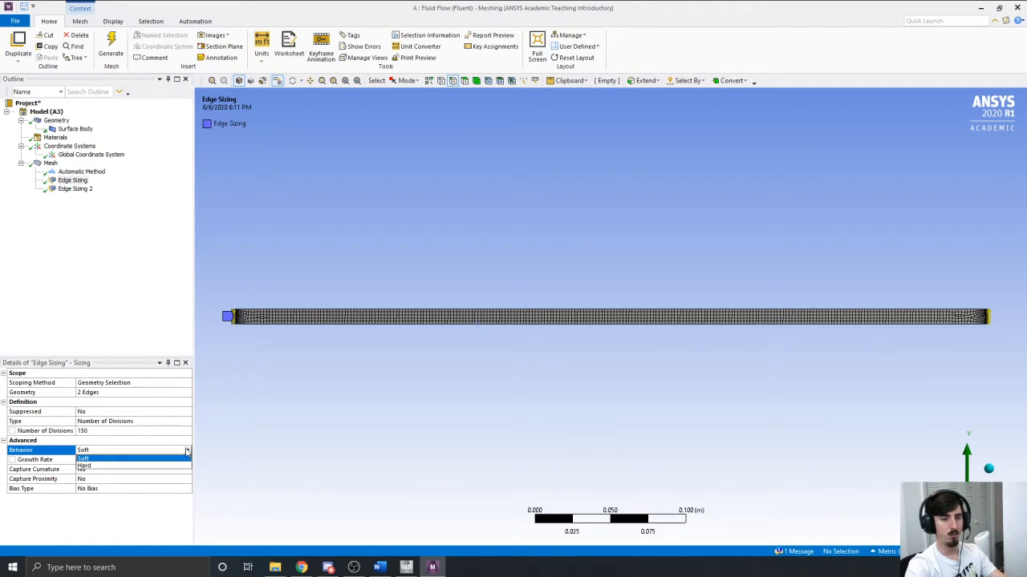
click(161, 466)
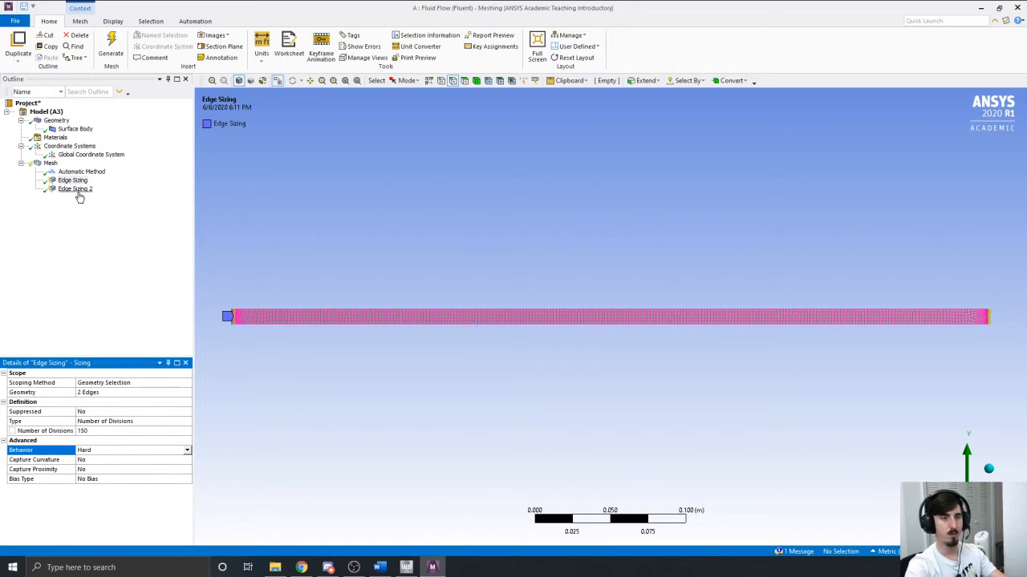
click(76, 189)
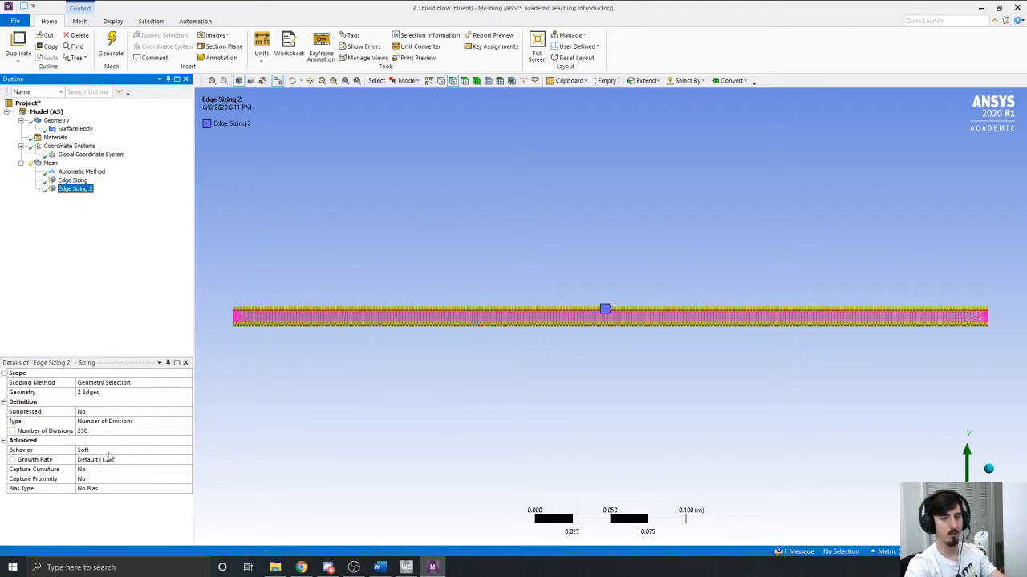
click(111, 451)
click(186, 450)
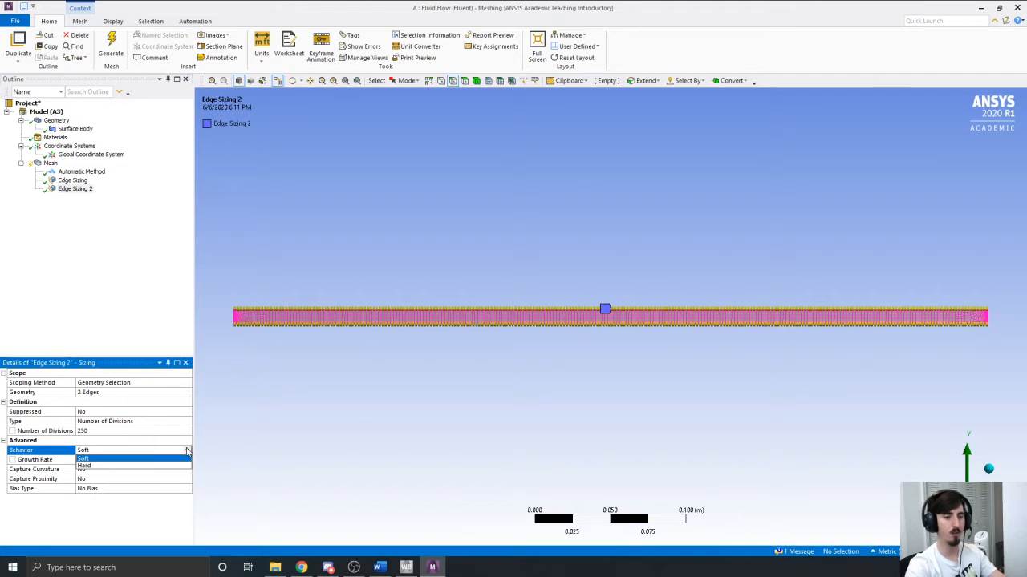
click(158, 469)
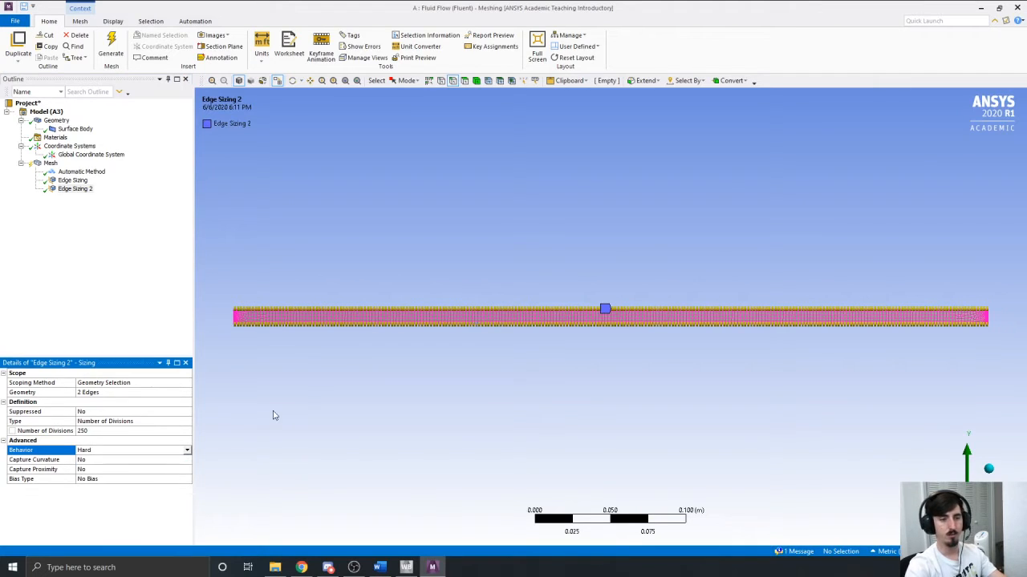
click(488, 347)
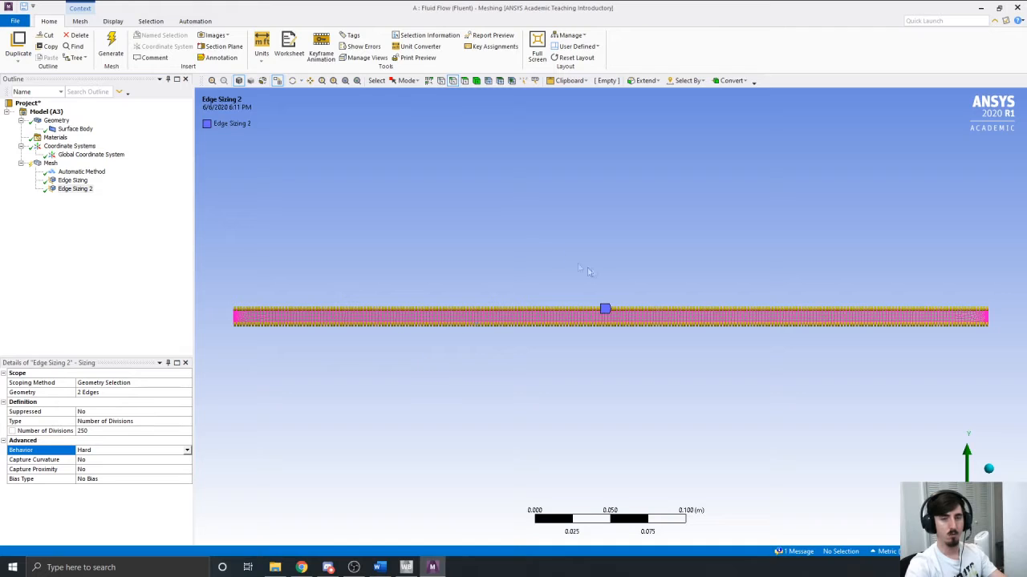
Step: Regenerate the mesh with the hard edge sizings and examine the elements around the middle of the surface
click(111, 47)
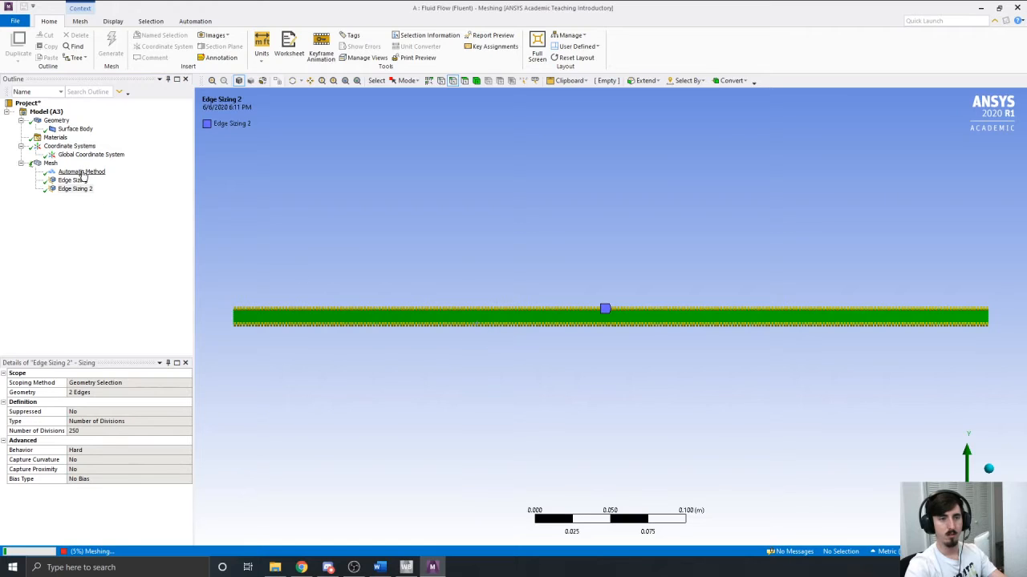
click(82, 171)
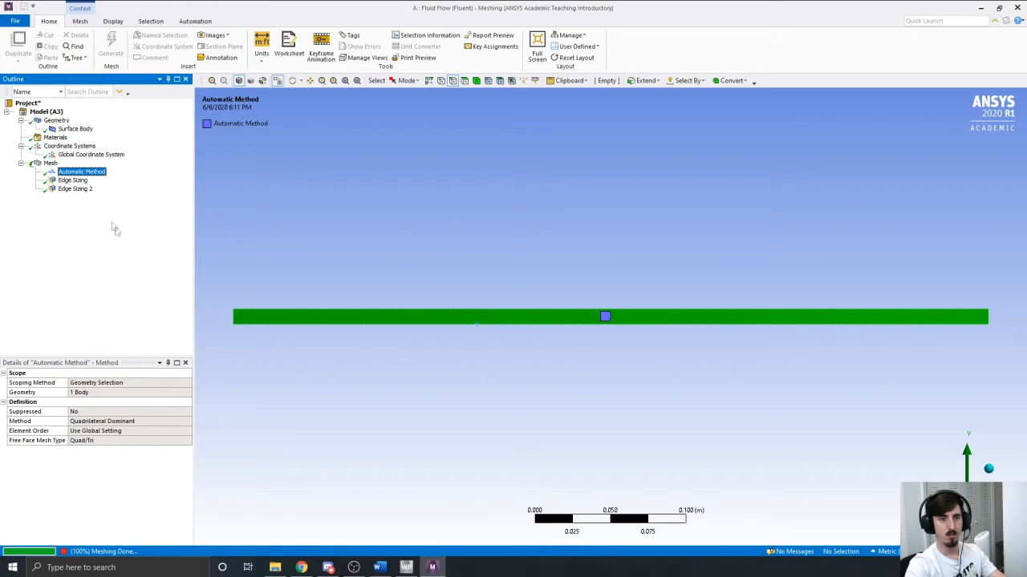
scroll(561, 343, up, 3)
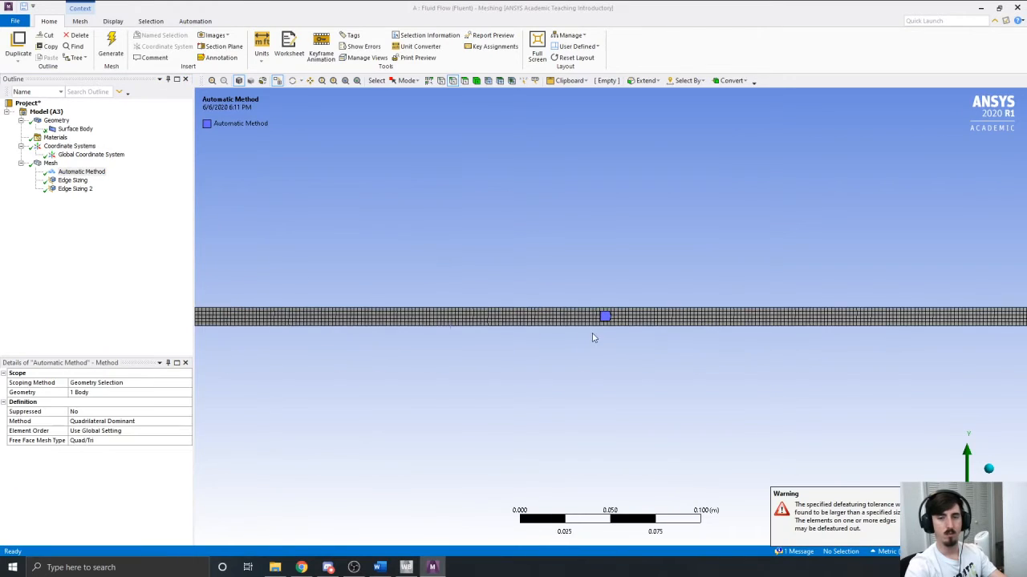
scroll(577, 337, up, 5)
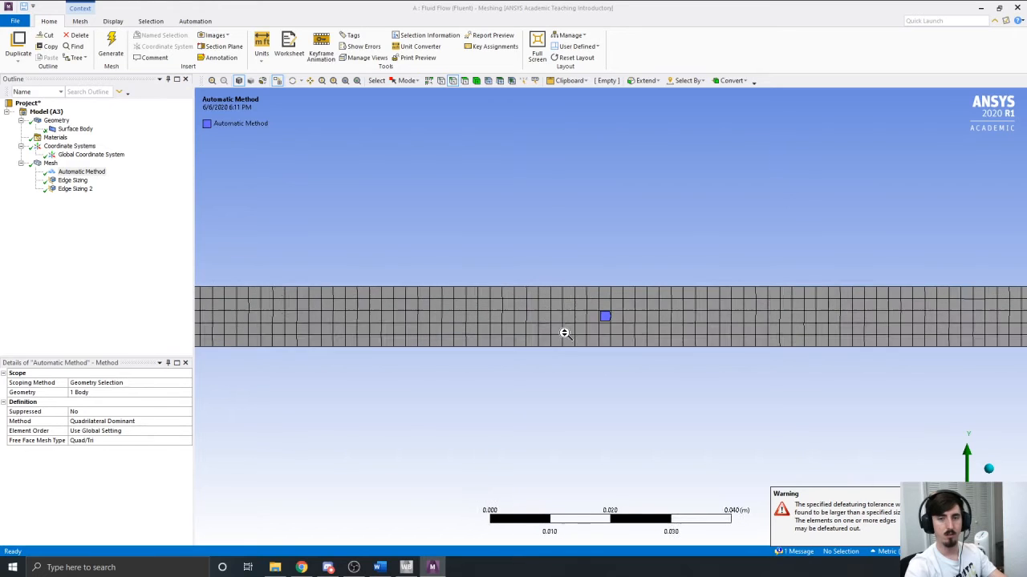
scroll(566, 337, up, 2)
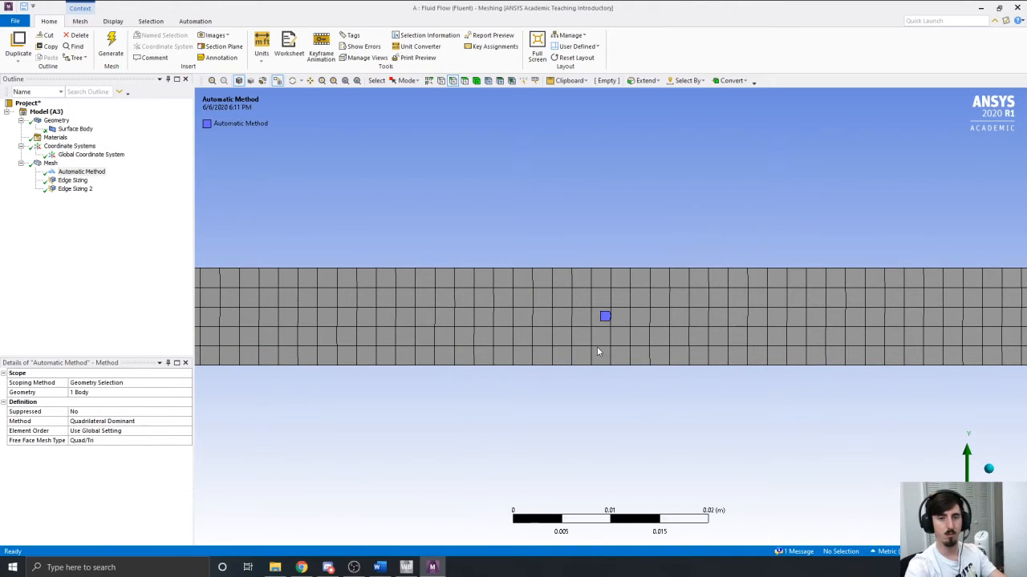
scroll(379, 354, down, 6)
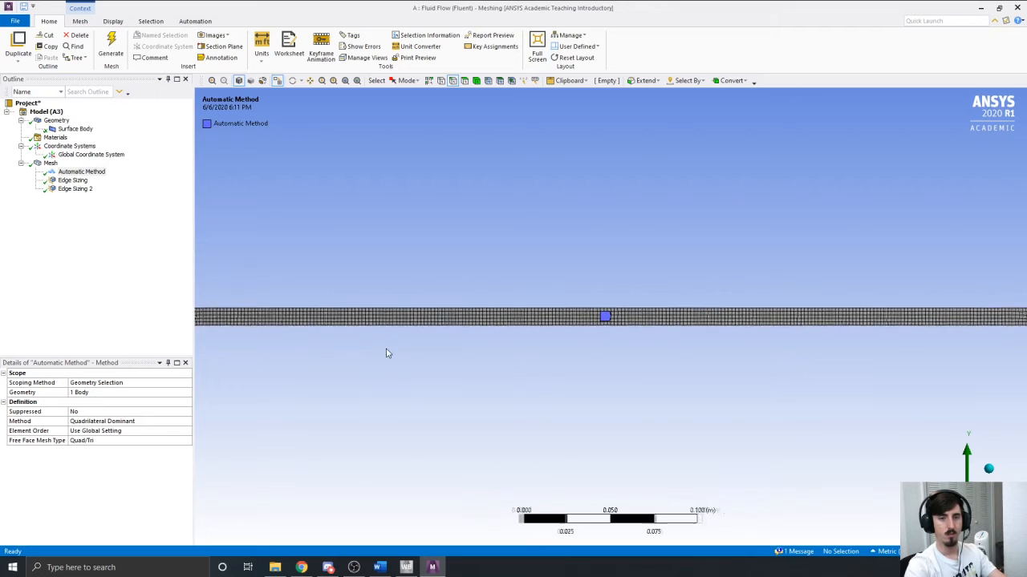
scroll(239, 332, up, 2)
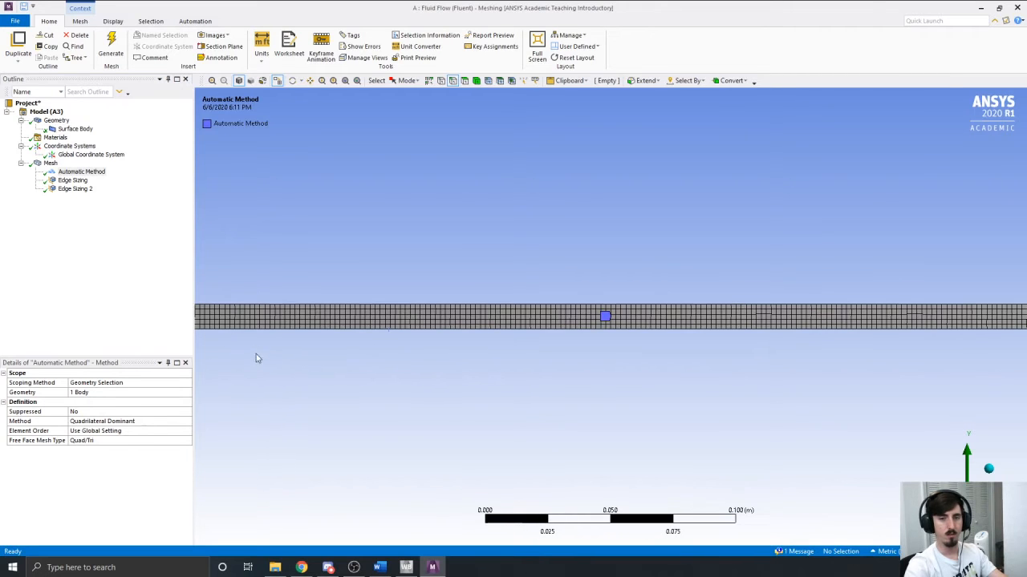
ctrl+middle_drag(259, 360, 724, 373)
scroll(473, 358, up, 1)
scroll(472, 355, up, 1)
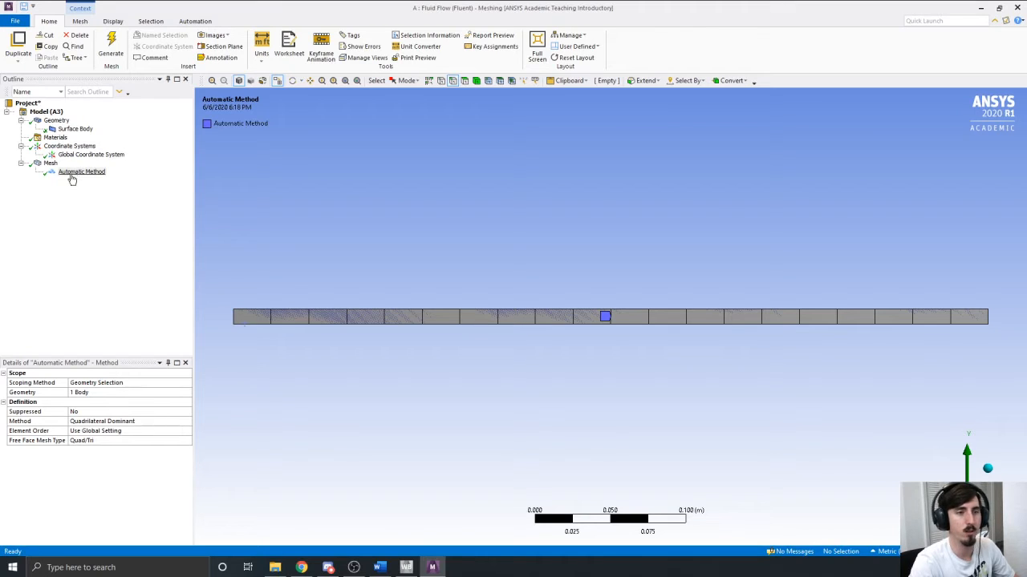
Step: Insert a mesh sizing control scoped to the two short end edges of the surface and generate the mesh
click(50, 164)
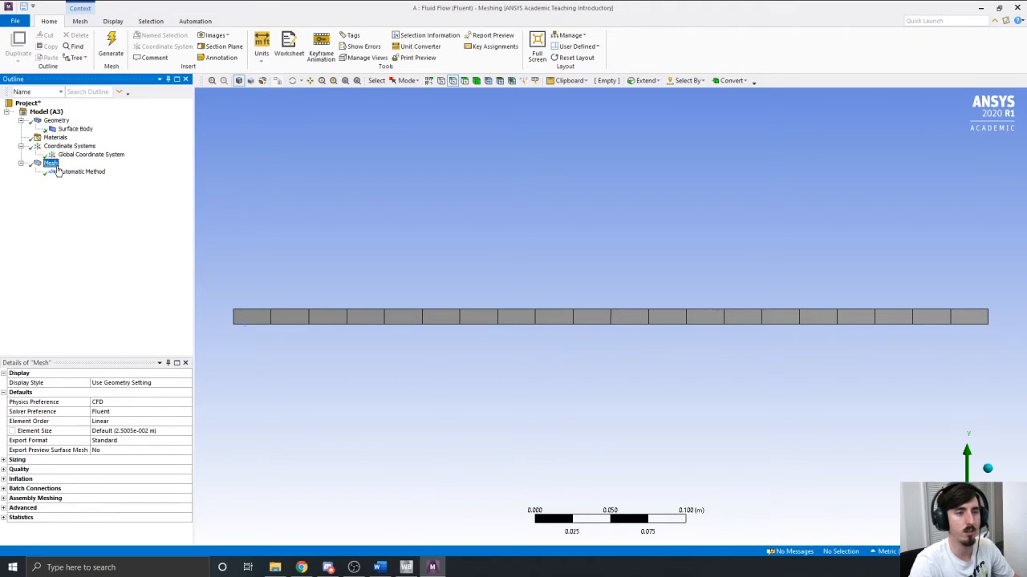
right_click(56, 166)
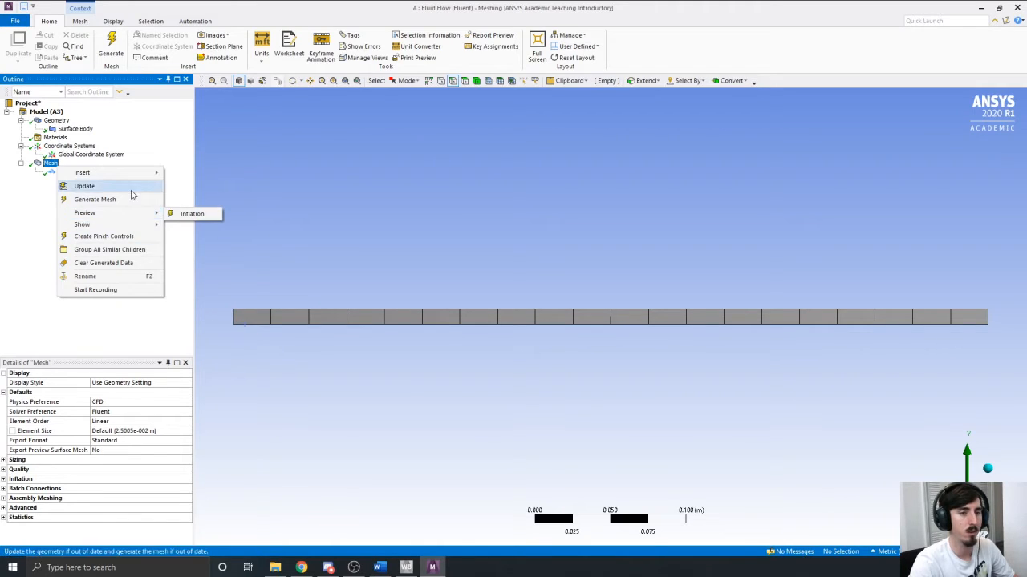
mouse_move(129, 175)
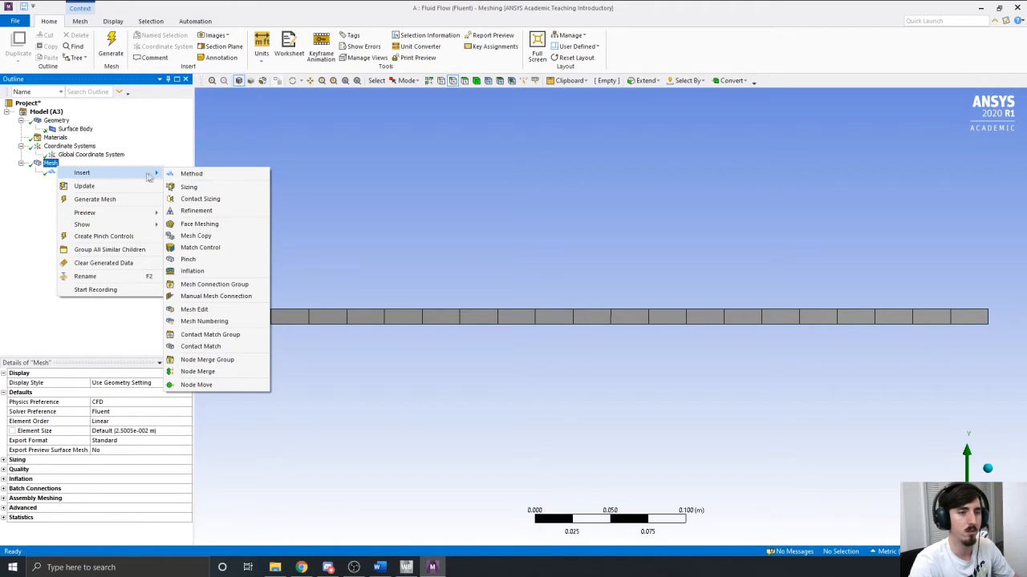
click(193, 187)
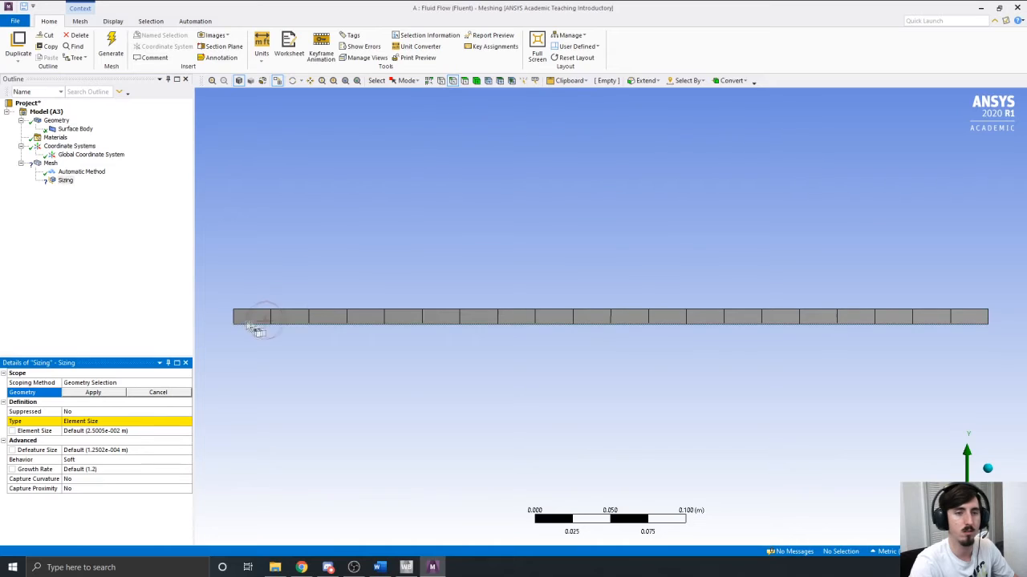
click(239, 319)
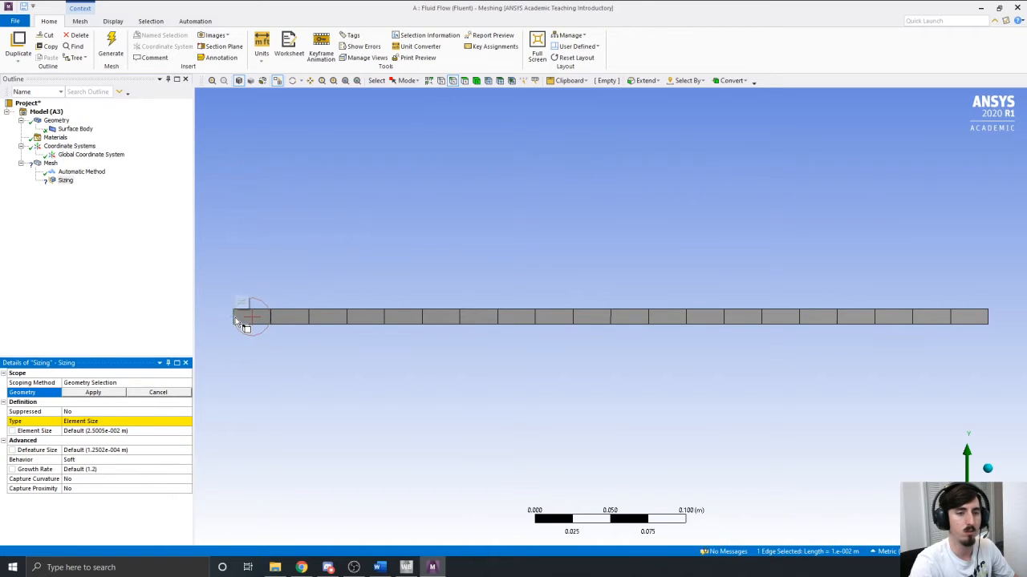
ctrl+click(989, 322)
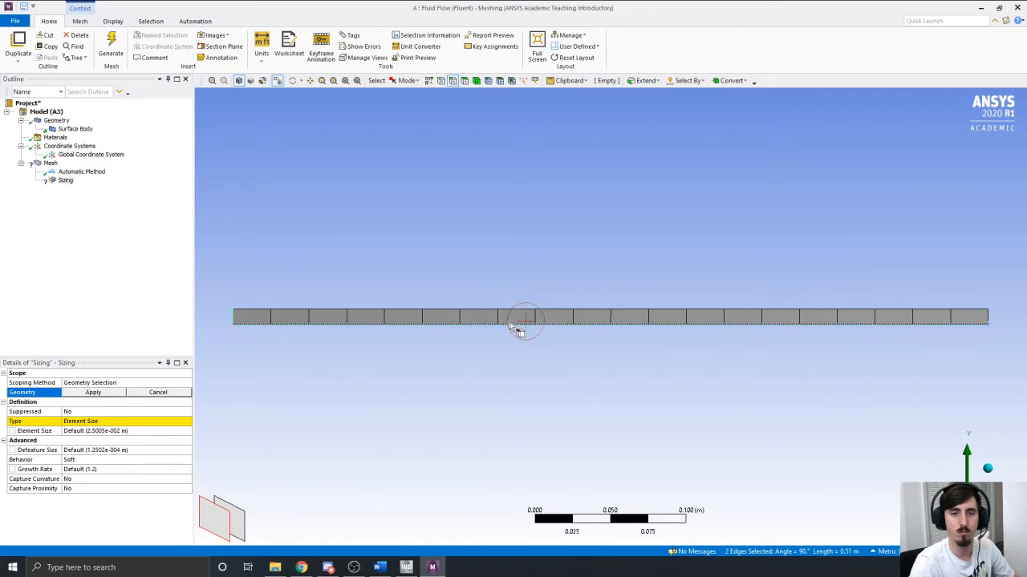
click(999, 332)
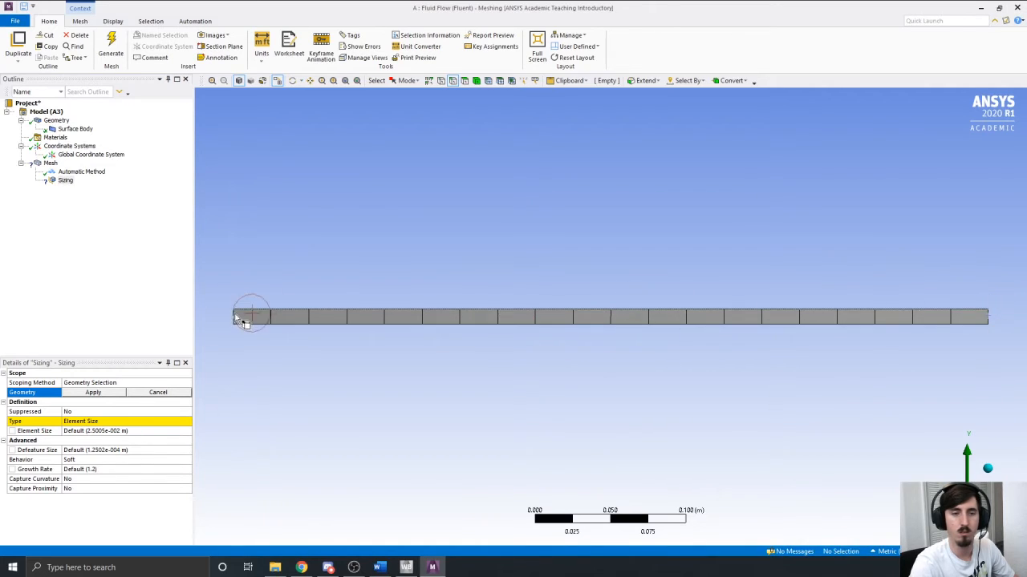
click(235, 317)
ctrl+click(988, 316)
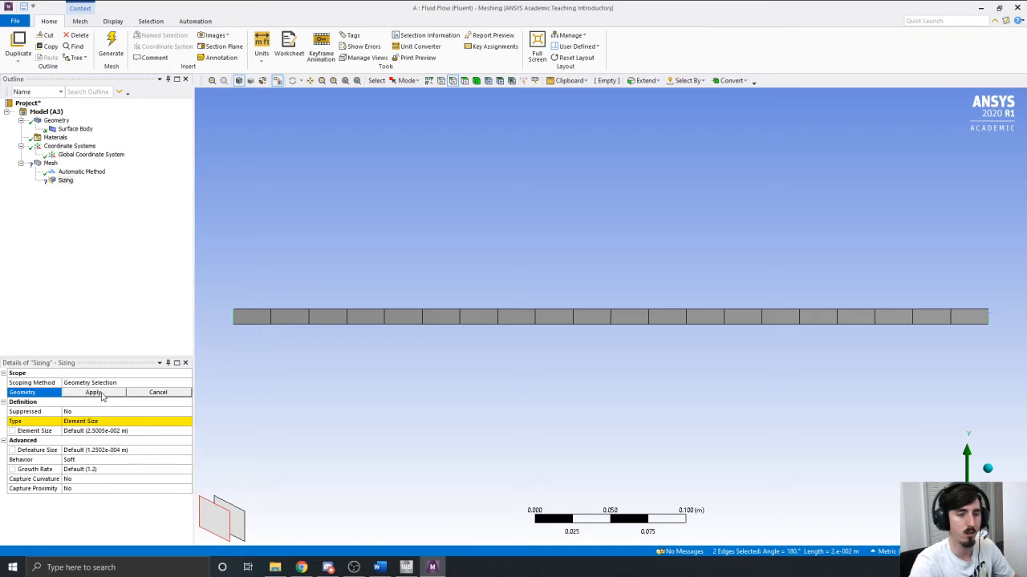
click(102, 396)
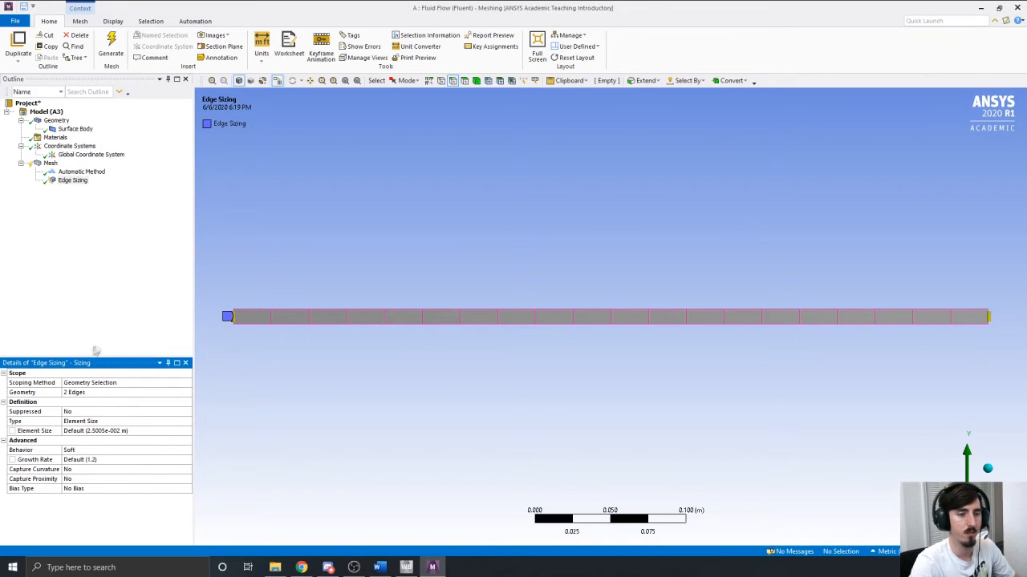
click(112, 49)
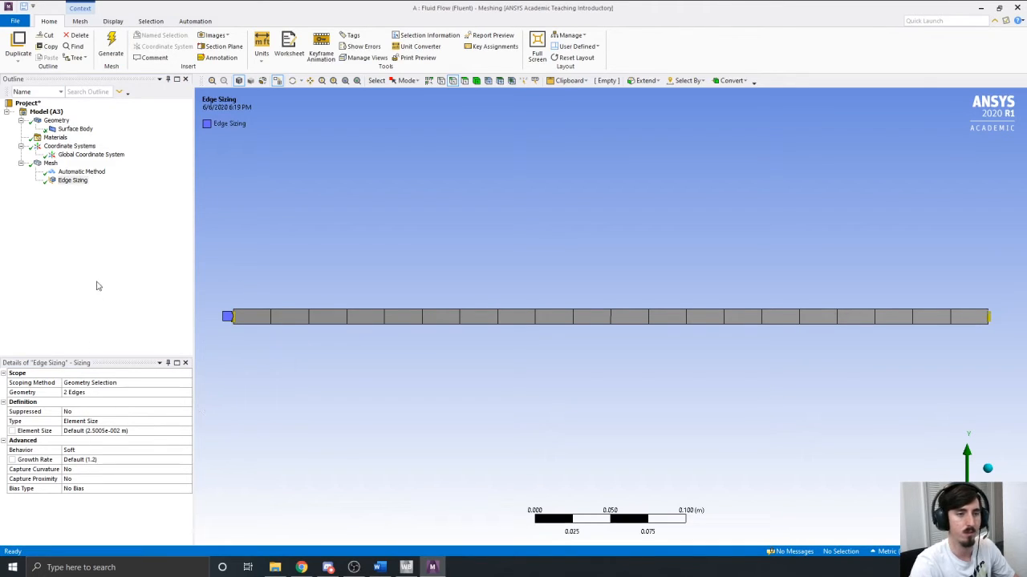
Step: Change the short-edge sizing type to Number of Divisions and set it to 150 divisions
click(73, 184)
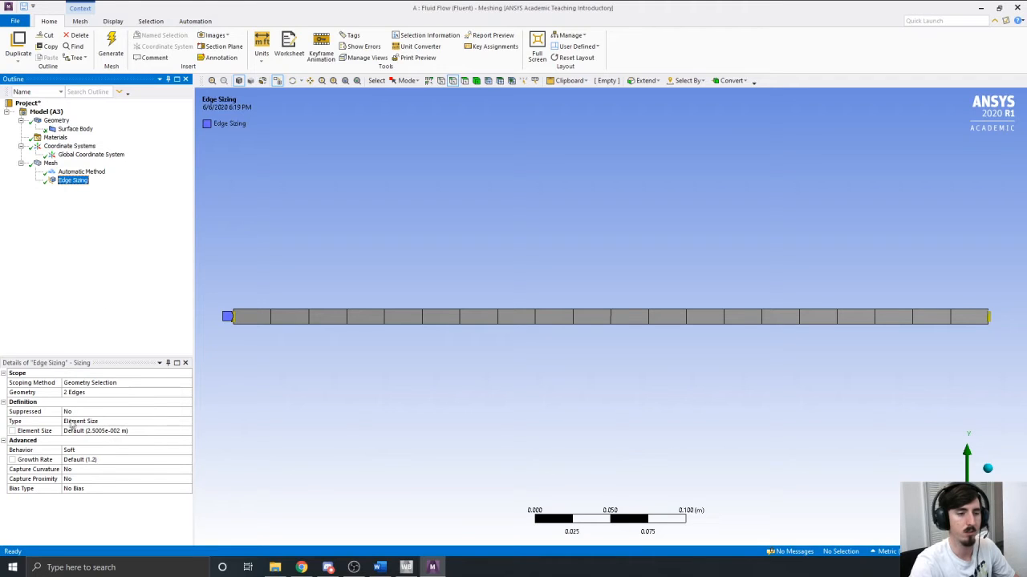
click(82, 422)
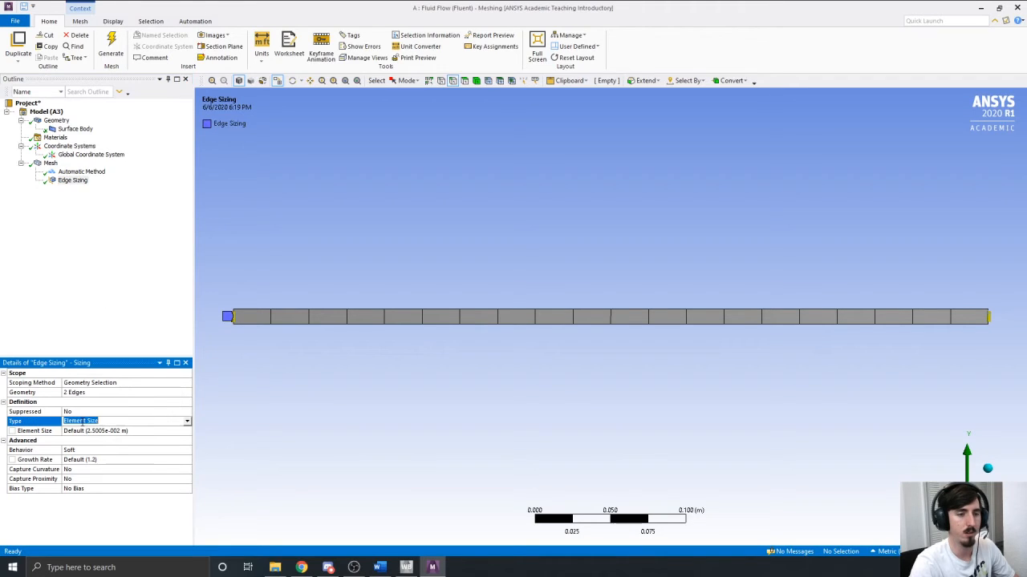
click(188, 425)
click(170, 440)
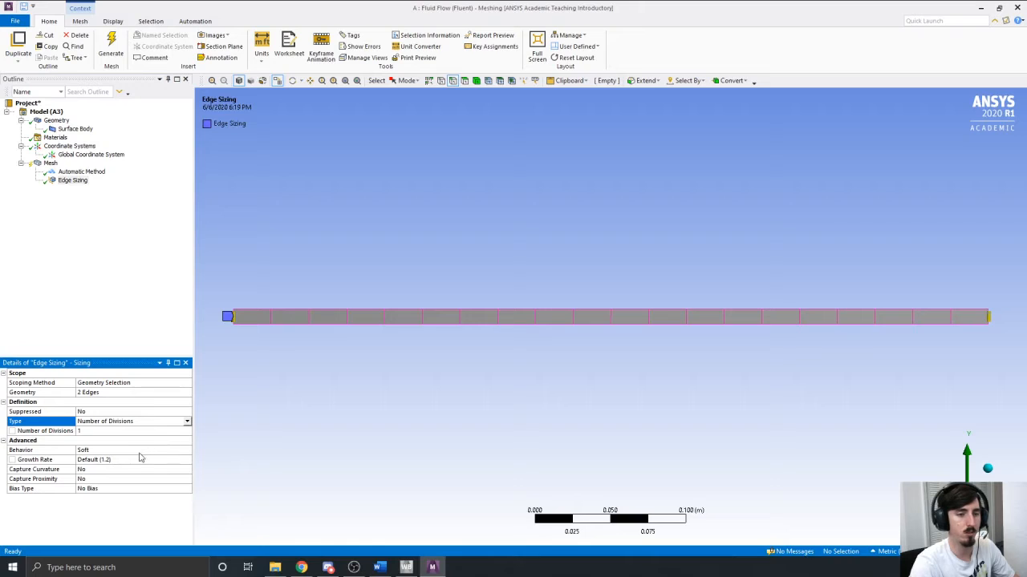
click(98, 431)
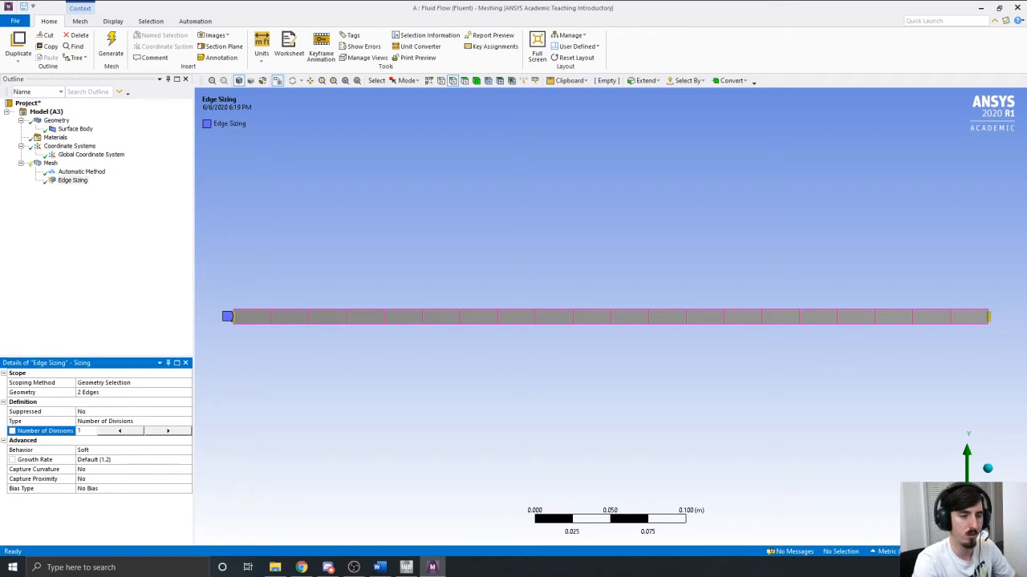
Step: Set the behavior of the short-edge sizing to Hard and generate the mesh
click(88, 451)
click(186, 451)
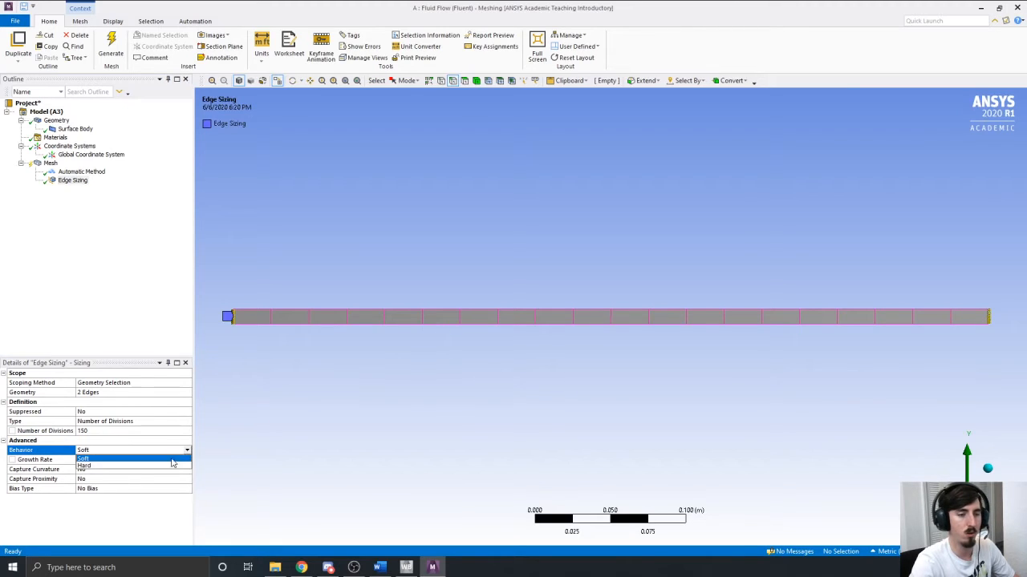
click(168, 468)
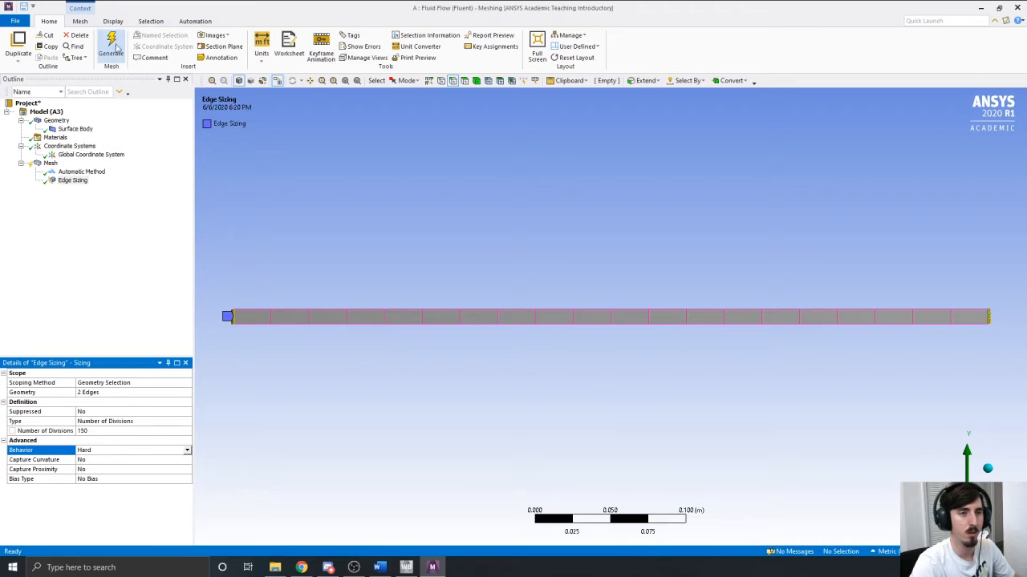
click(111, 47)
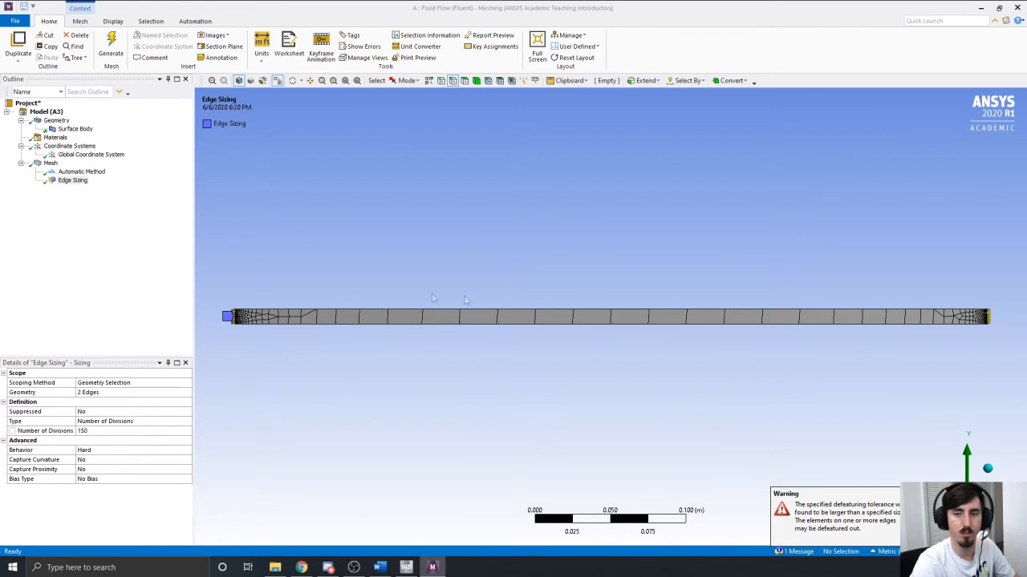
Step: Insert a second mesh sizing control scoped to the two long edges of the surface
right_click(47, 163)
mouse_move(68, 171)
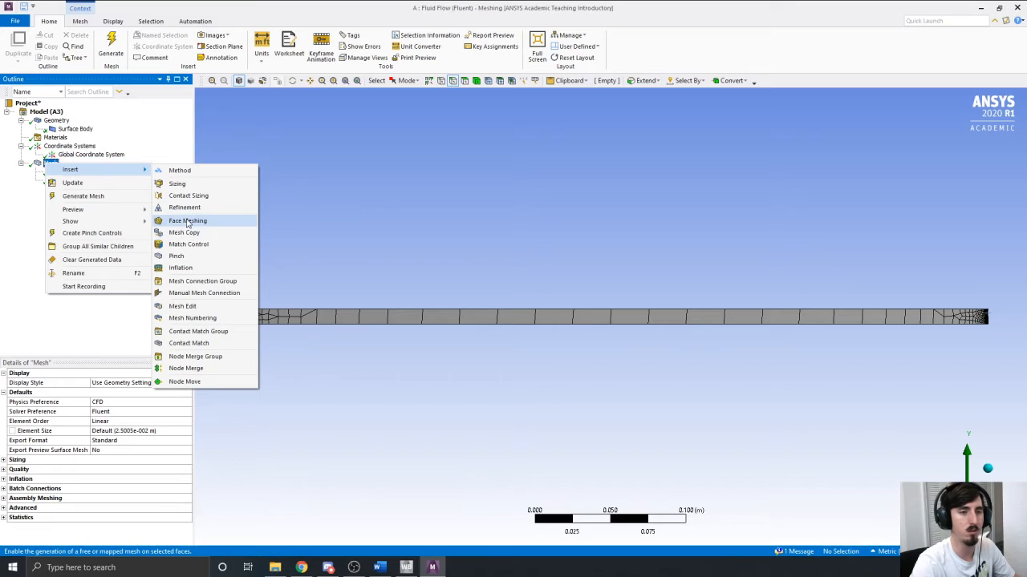
click(202, 185)
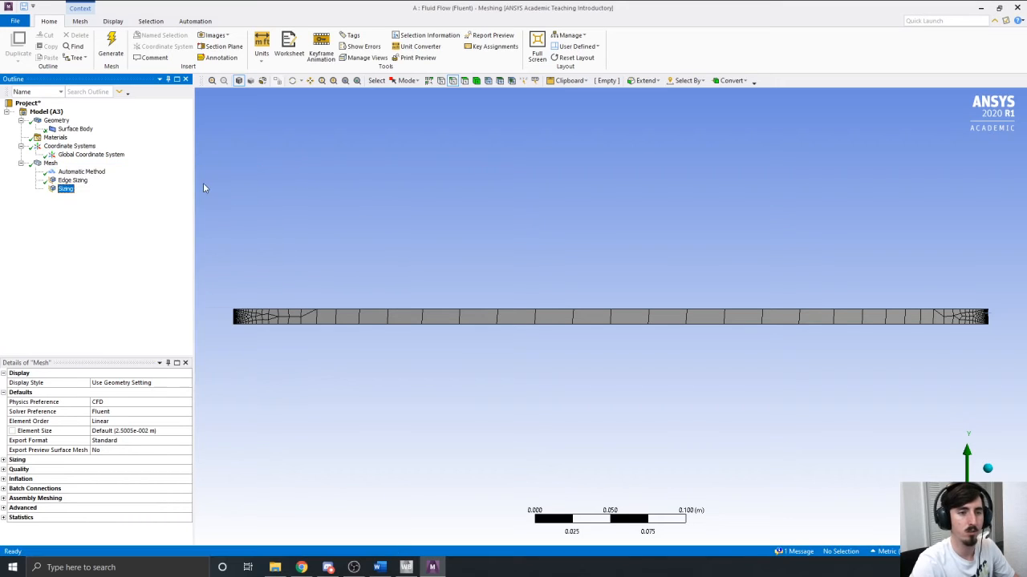
click(305, 309)
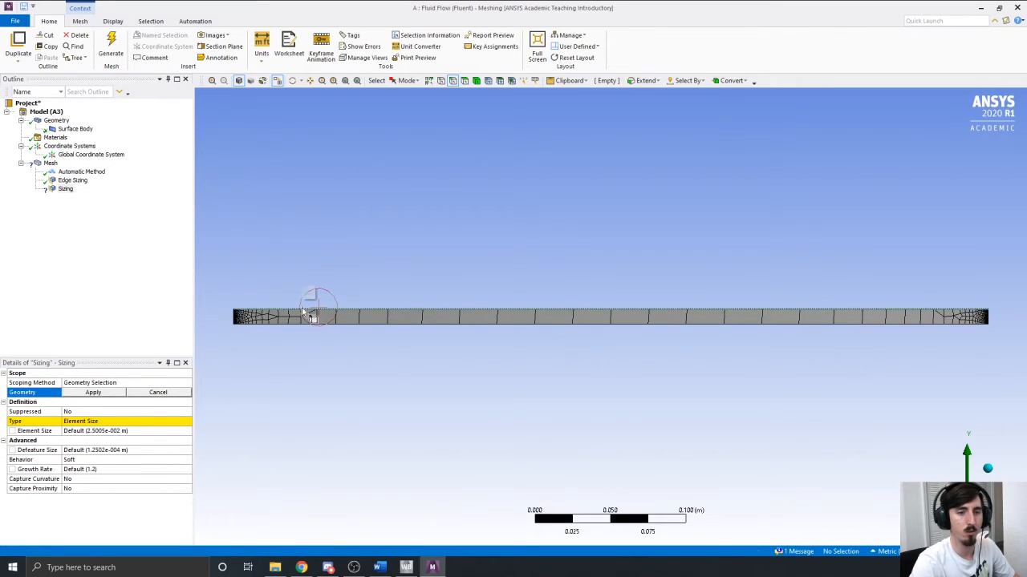
ctrl+click(322, 326)
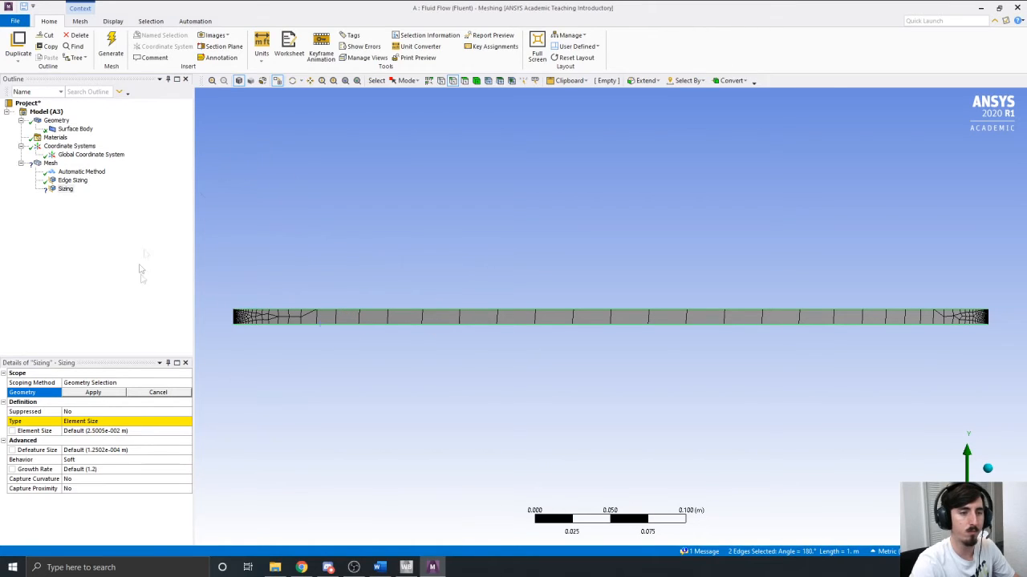
click(93, 393)
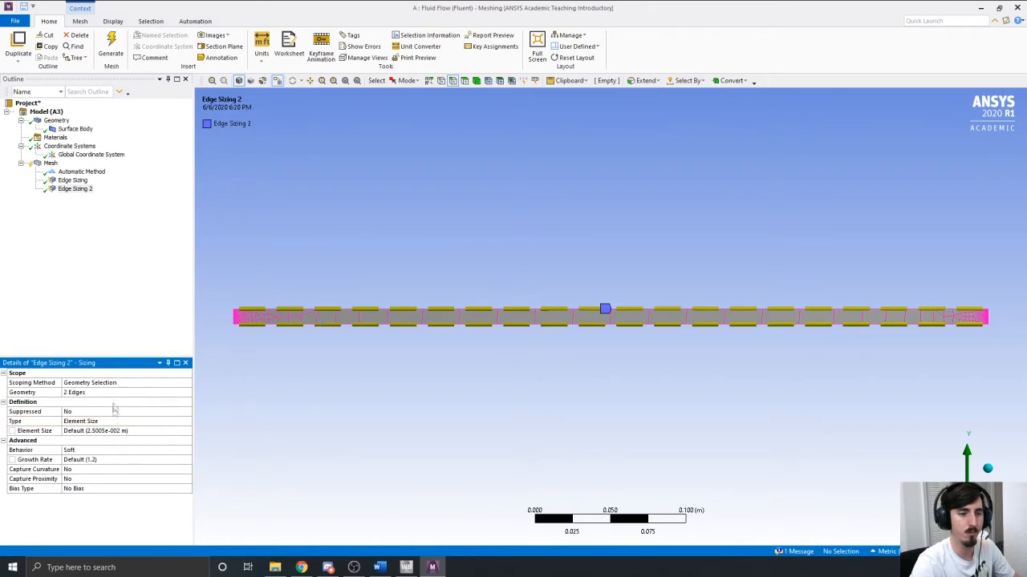
Step: Change the long-edge sizing type to Number of Divisions and set it to 400 divisions
click(166, 422)
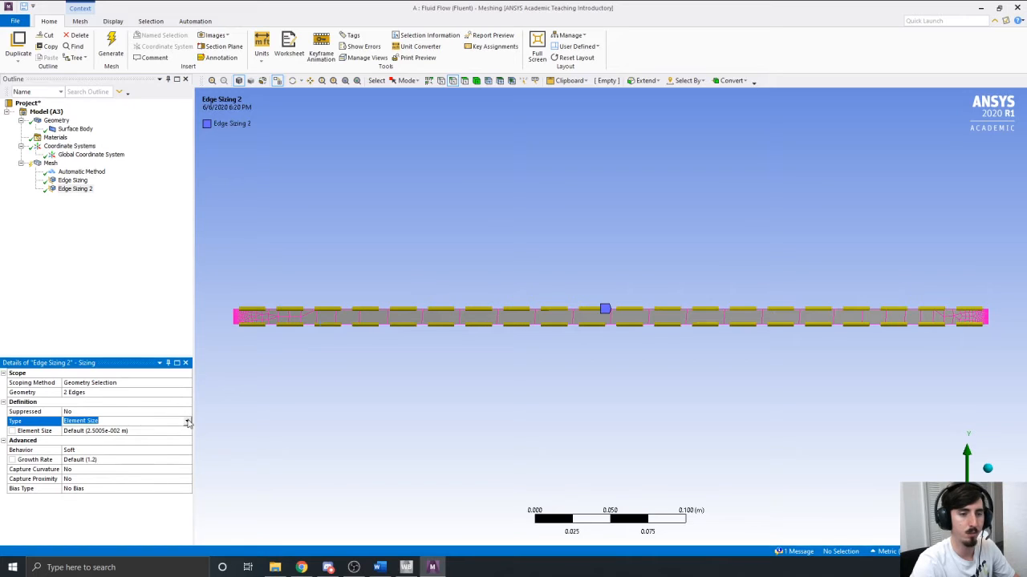
click(187, 422)
click(116, 438)
click(117, 433)
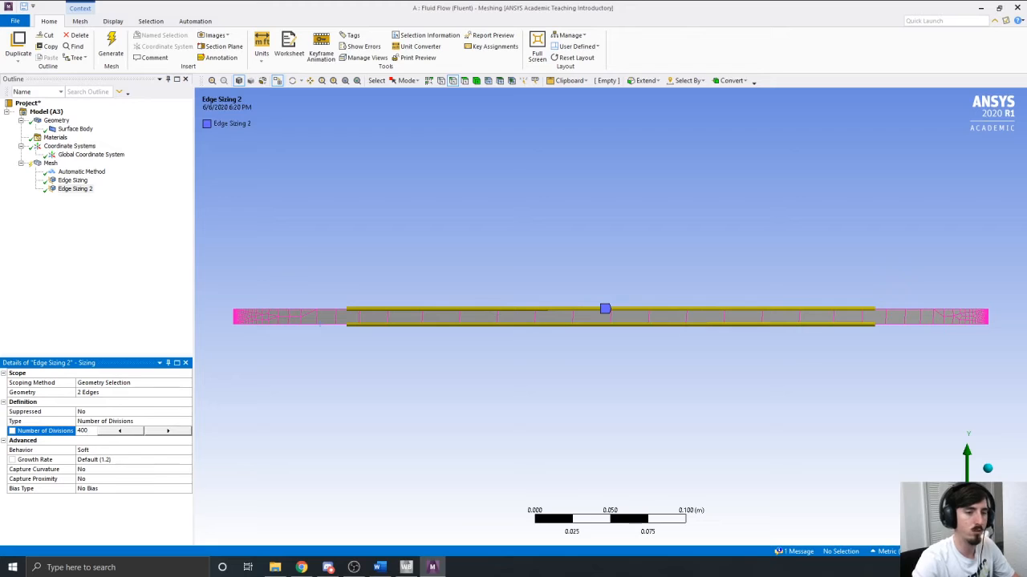
key(Return)
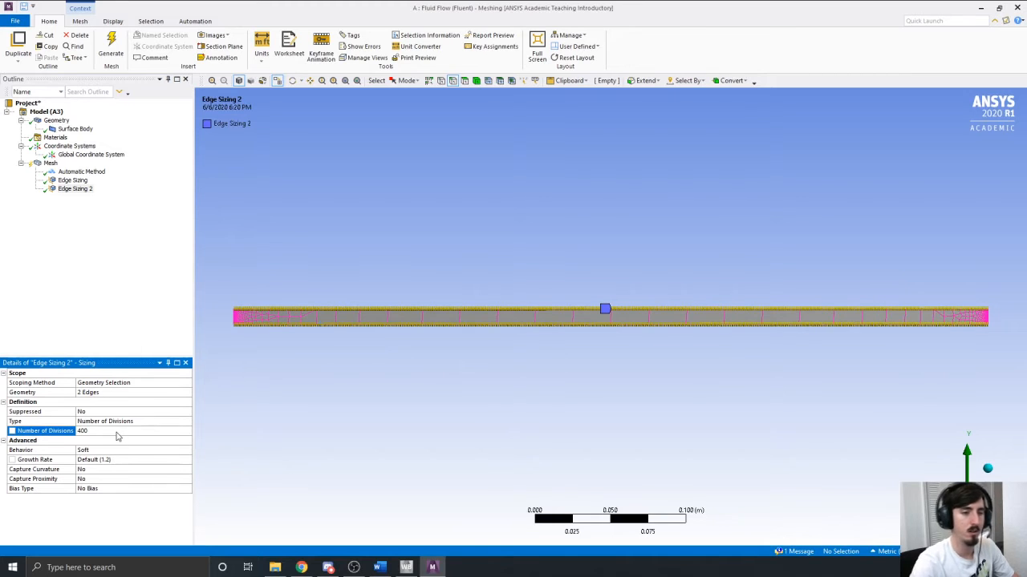
Step: Set the behavior of the long-edge sizing to Hard and regenerate the mesh
click(109, 450)
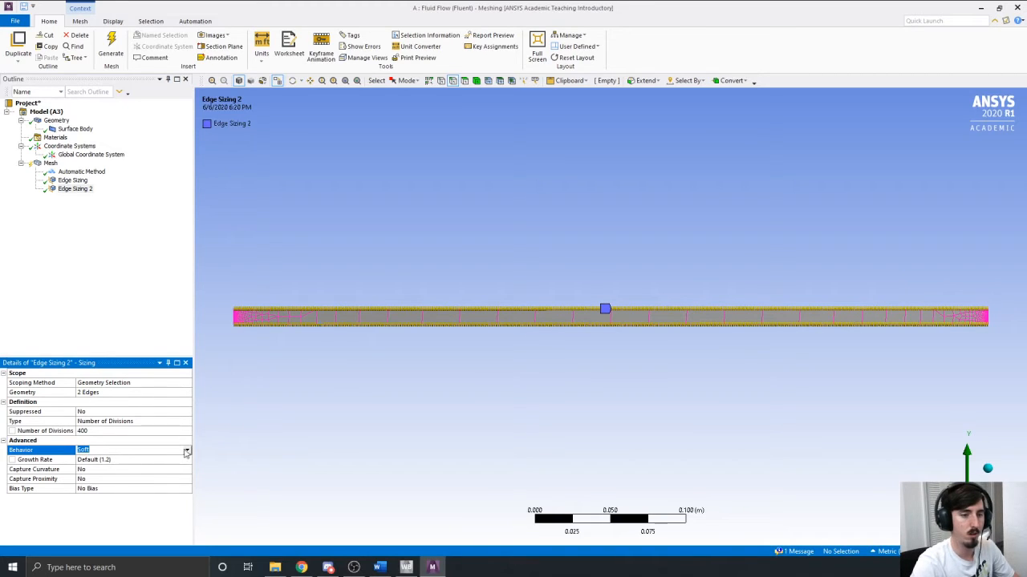
click(187, 452)
click(170, 468)
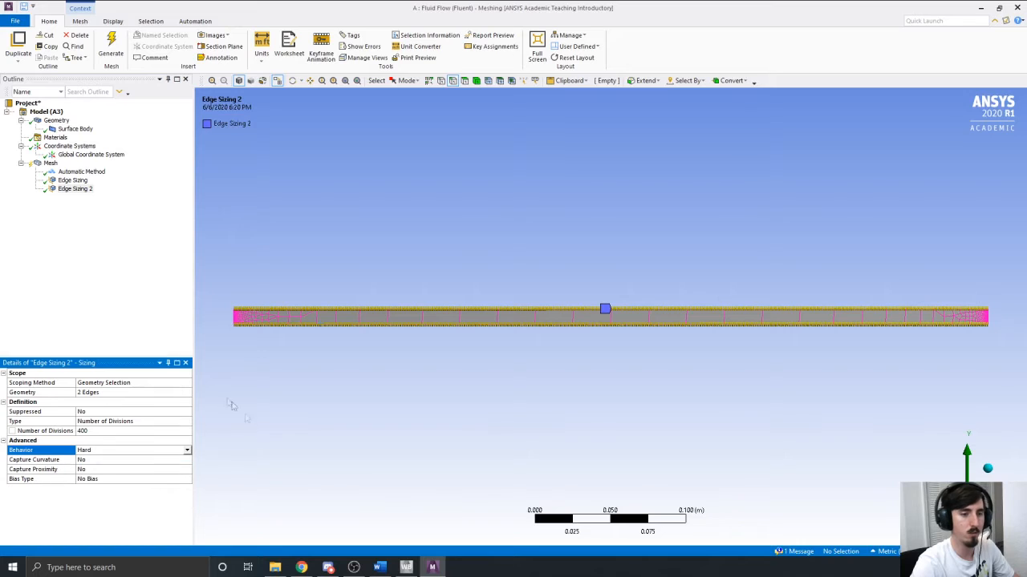
click(111, 46)
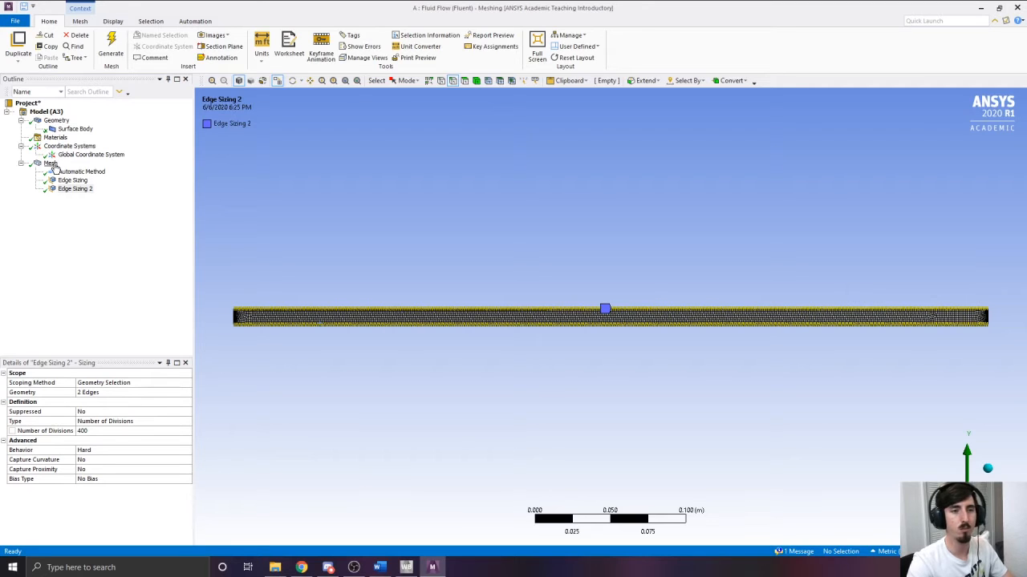
Step: Add a mapped Face Meshing control on the whole surface face and regenerate the mesh
right_click(50, 163)
mouse_move(74, 170)
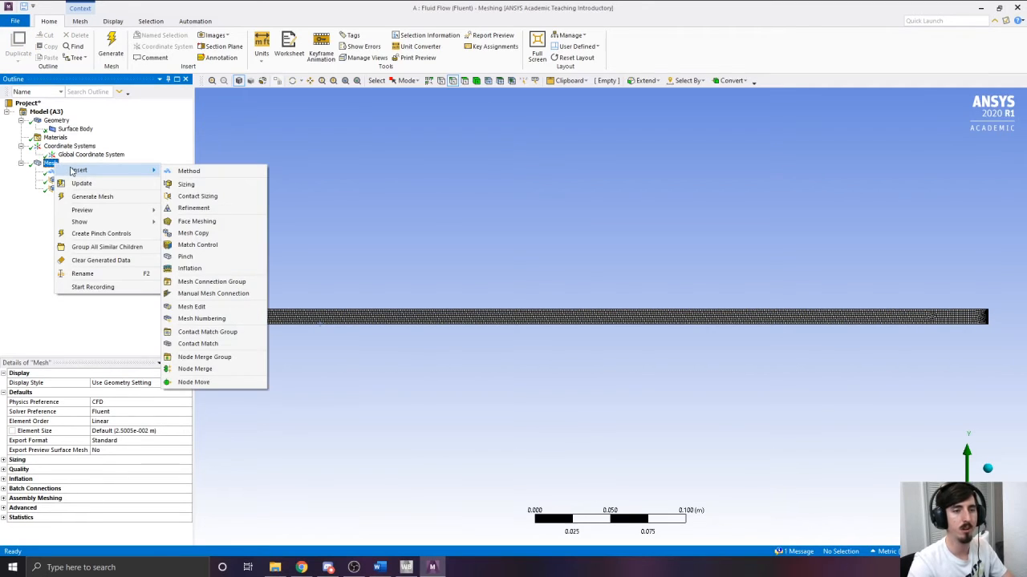
click(196, 222)
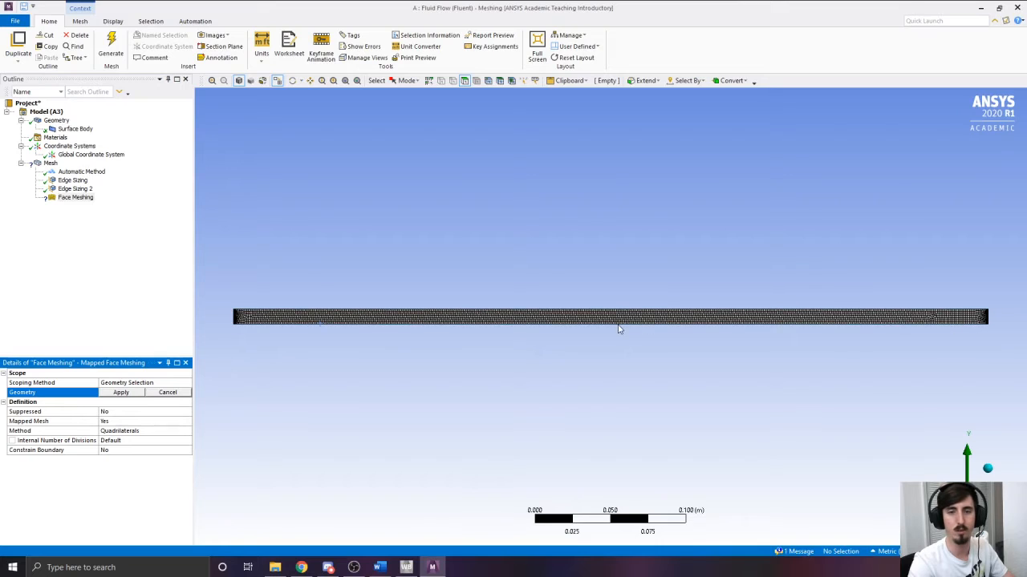
click(539, 319)
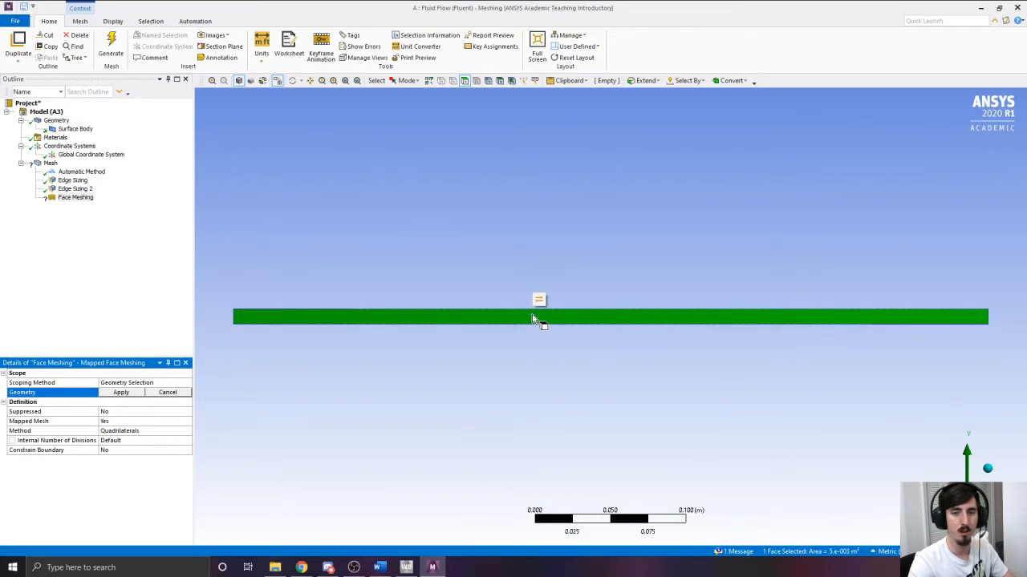
click(121, 393)
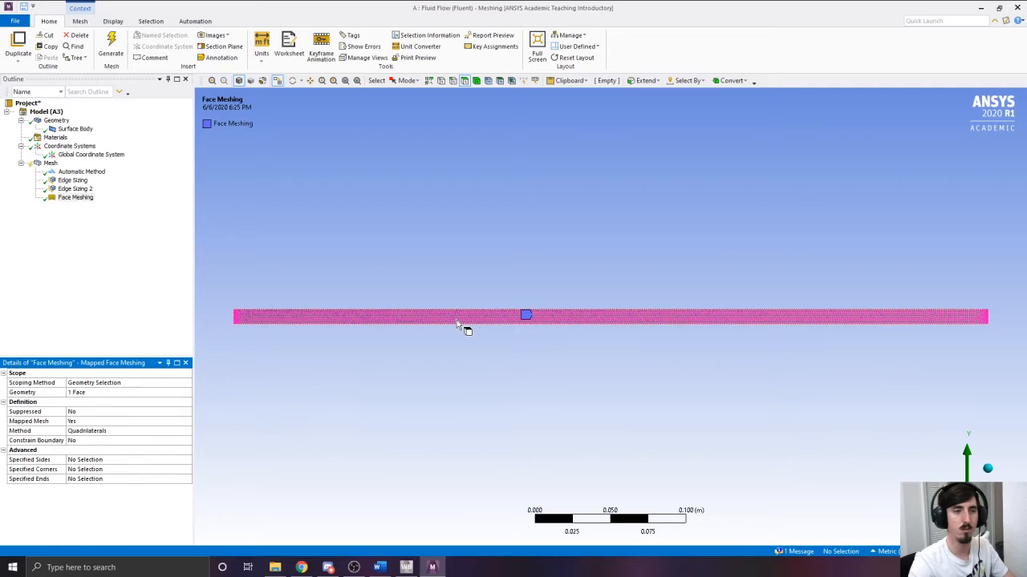
click(110, 47)
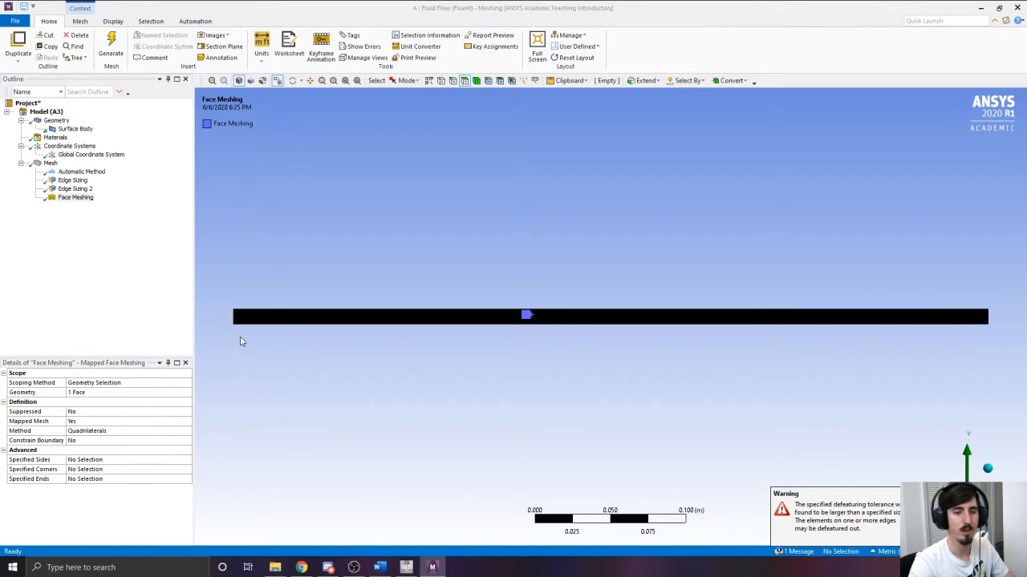
Step: Examine the mapped mesh closely along the surface body and at its end, including the cell rows and divisions
scroll(309, 321, up, 3)
scroll(544, 329, up, 8)
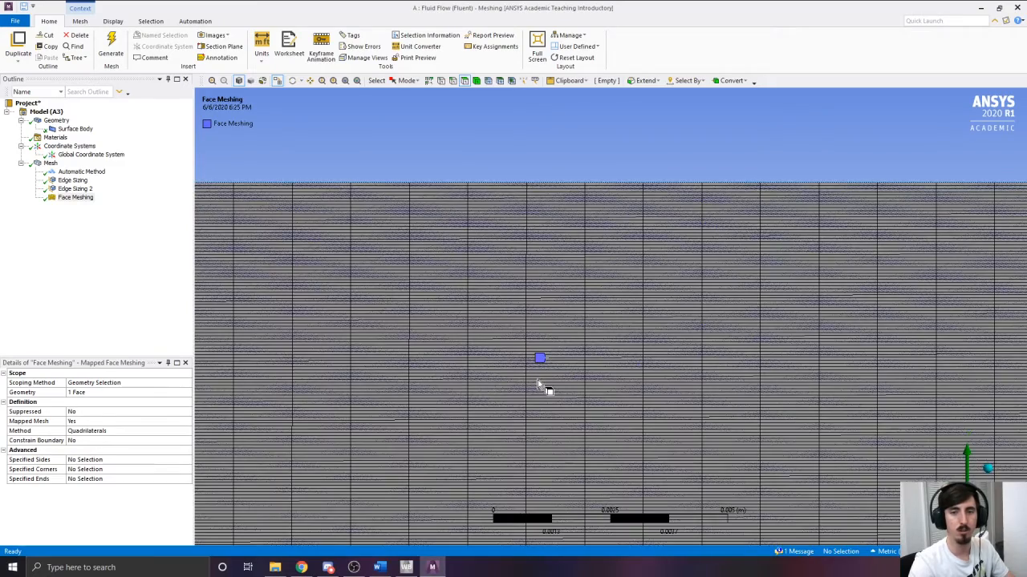
scroll(550, 396, up, 4)
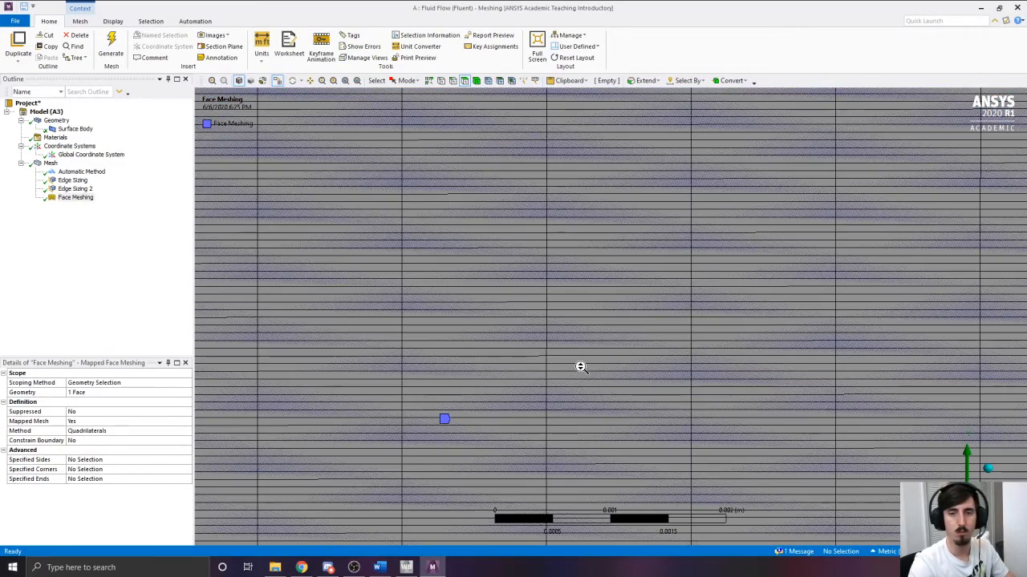
scroll(582, 368, down, 2)
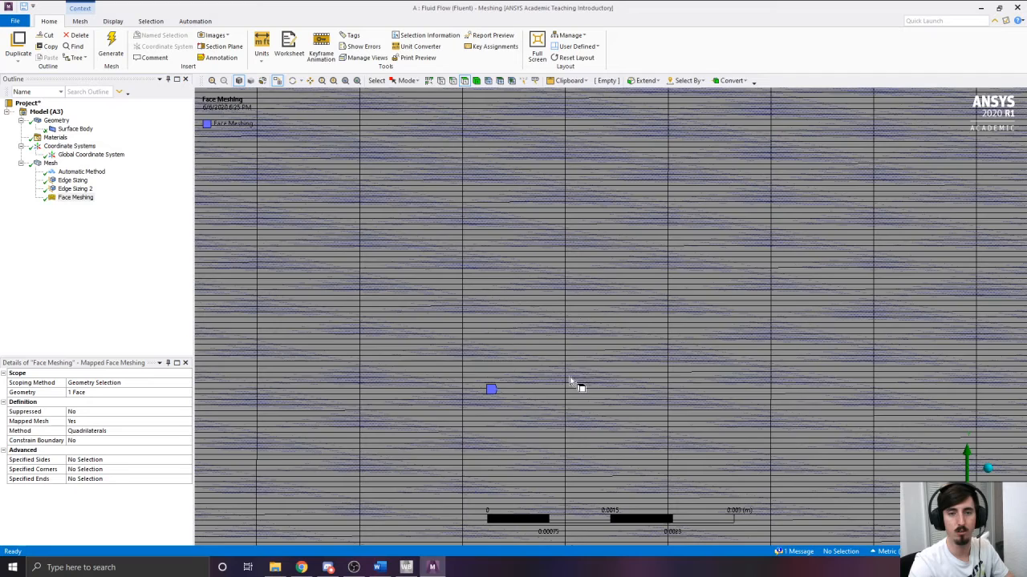
scroll(569, 376, down, 2)
scroll(571, 381, down, 4)
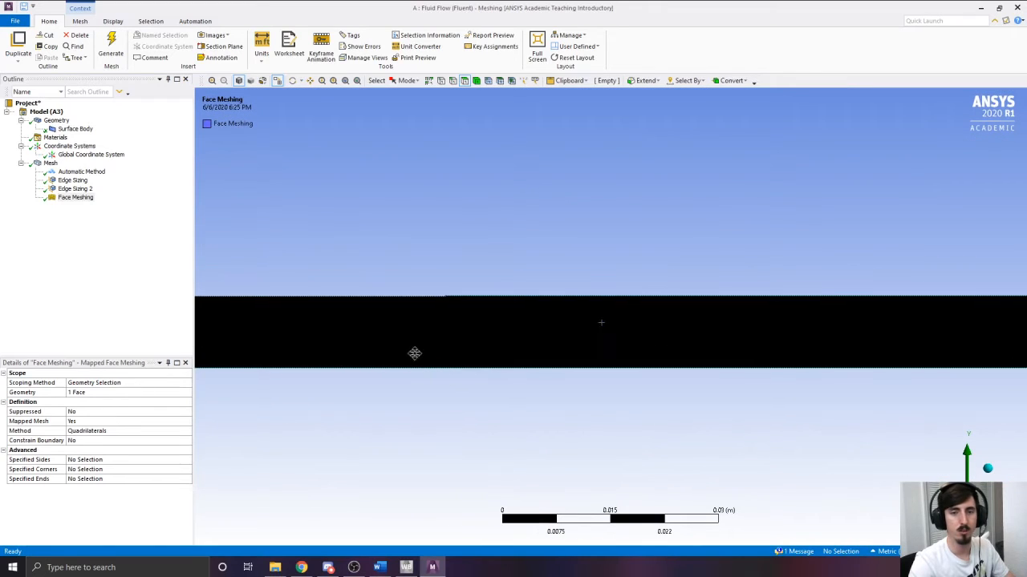
ctrl+middle_drag(603, 329, 590, 327)
click(189, 321)
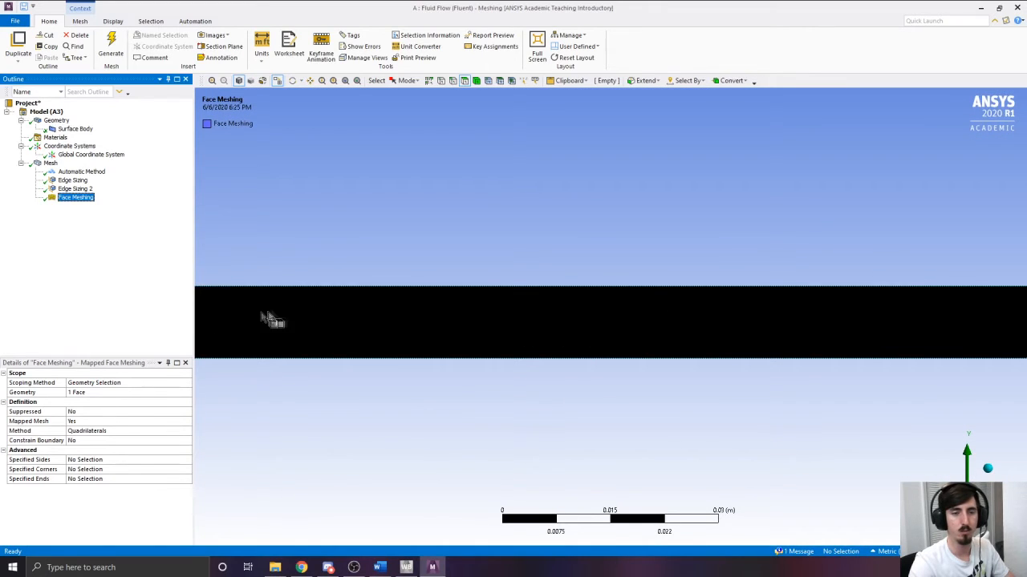
ctrl+middle_drag(231, 337, 421, 343)
scroll(393, 334, up, 3)
ctrl+middle_drag(348, 365, 591, 356)
scroll(424, 356, up, 4)
scroll(420, 350, down, 2)
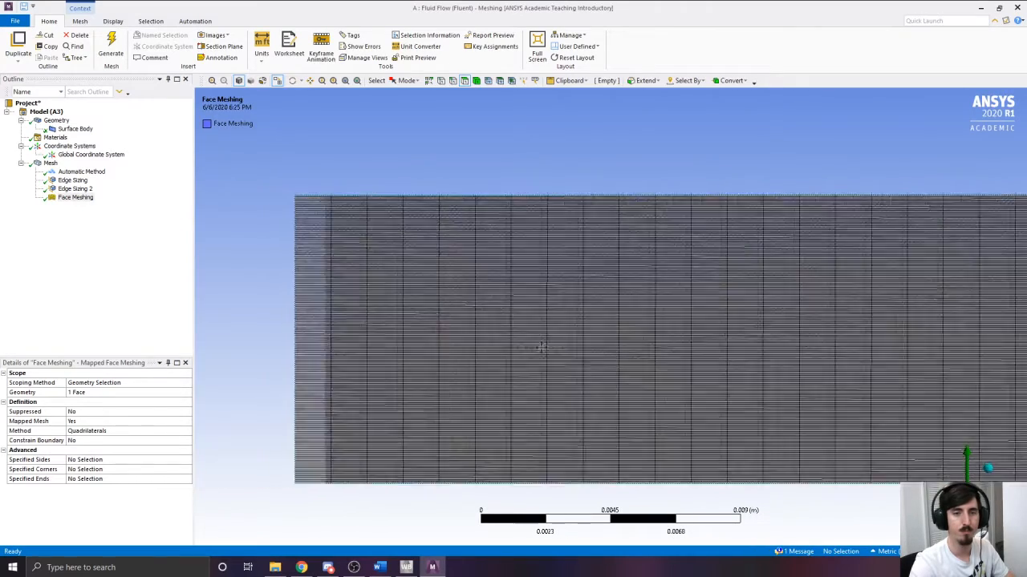
click(344, 81)
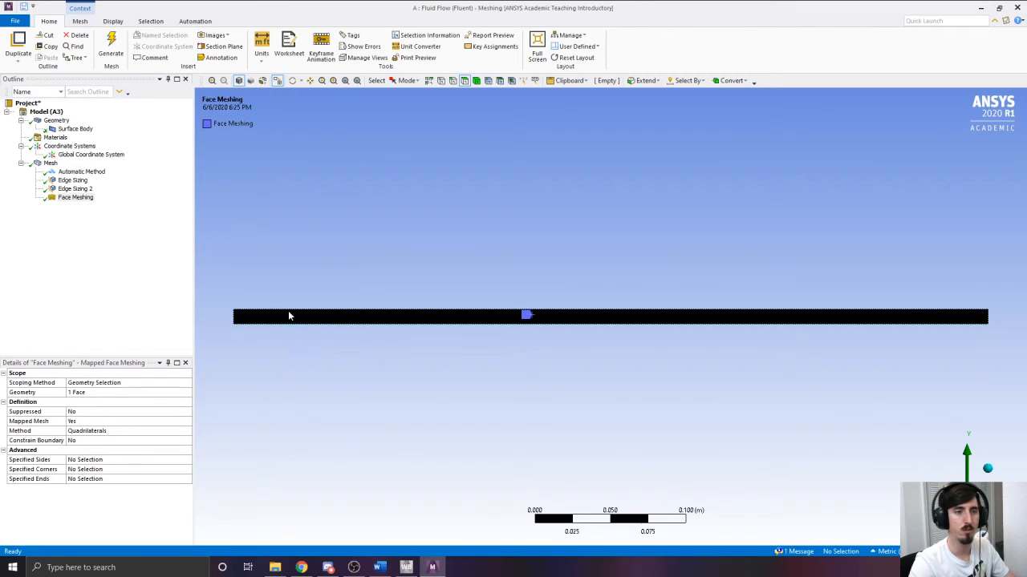
click(136, 265)
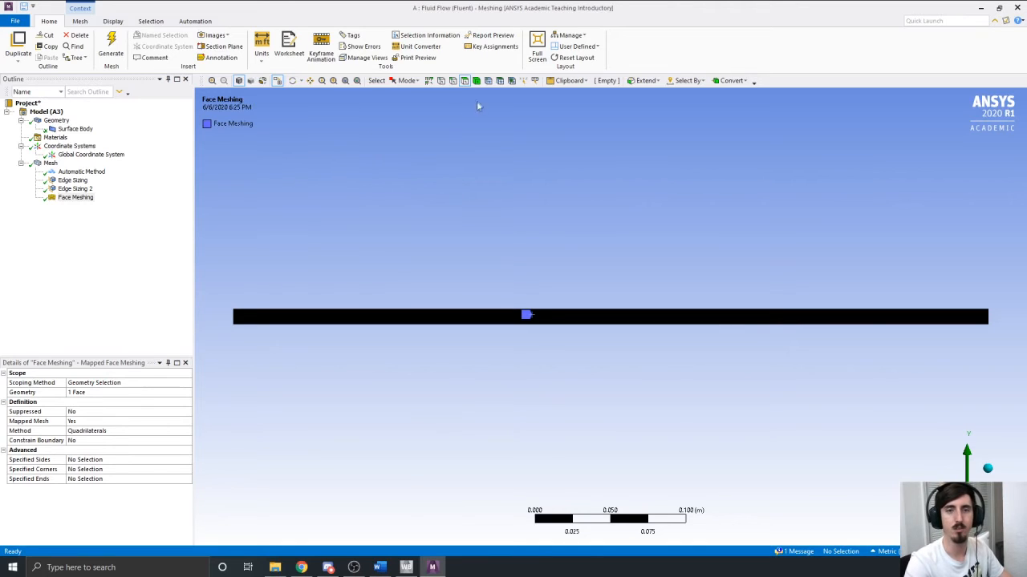
Step: Create a named selection called Inlet on the short left edge of the surface
click(452, 80)
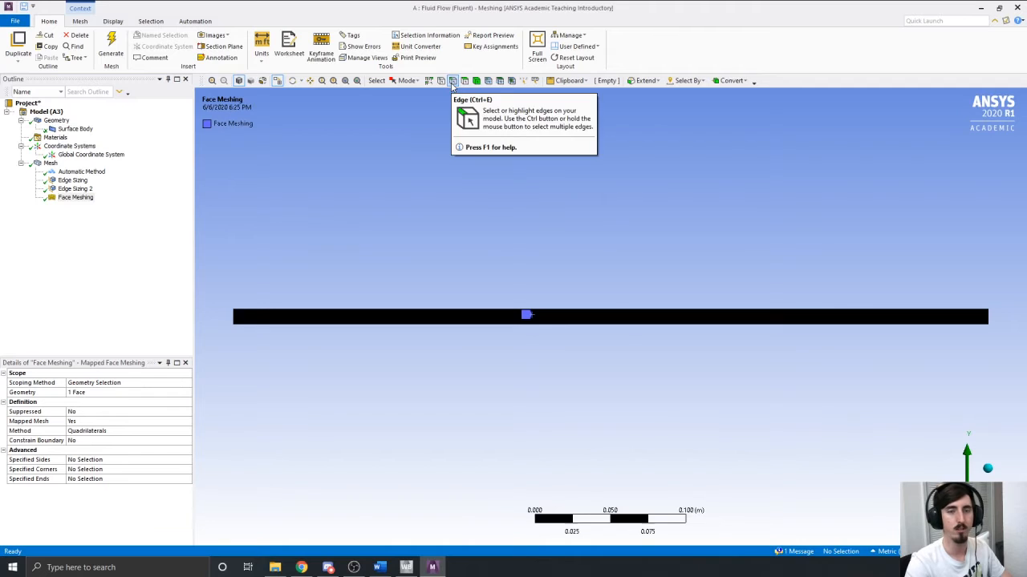
right_click(235, 319)
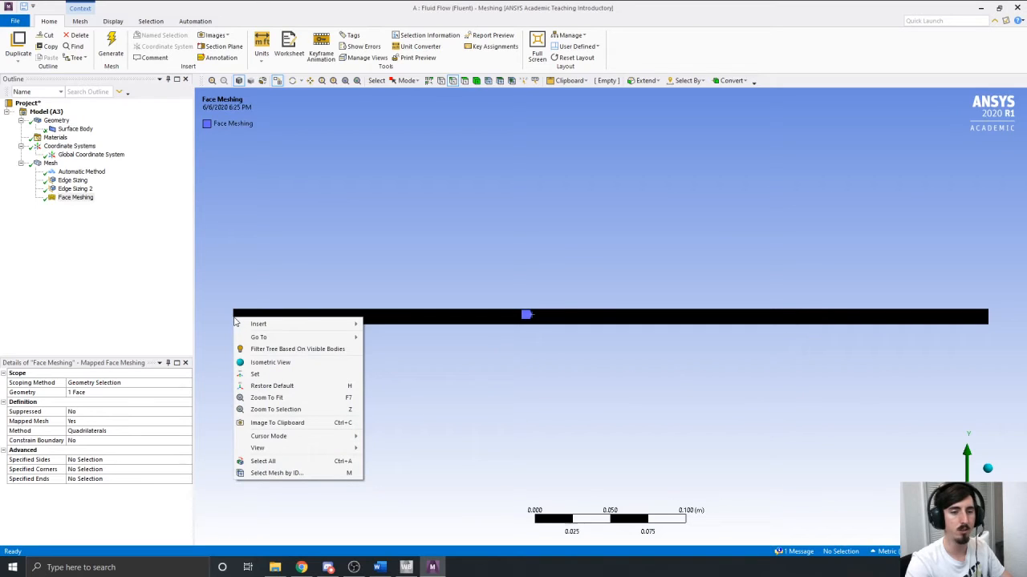
click(235, 319)
click(237, 320)
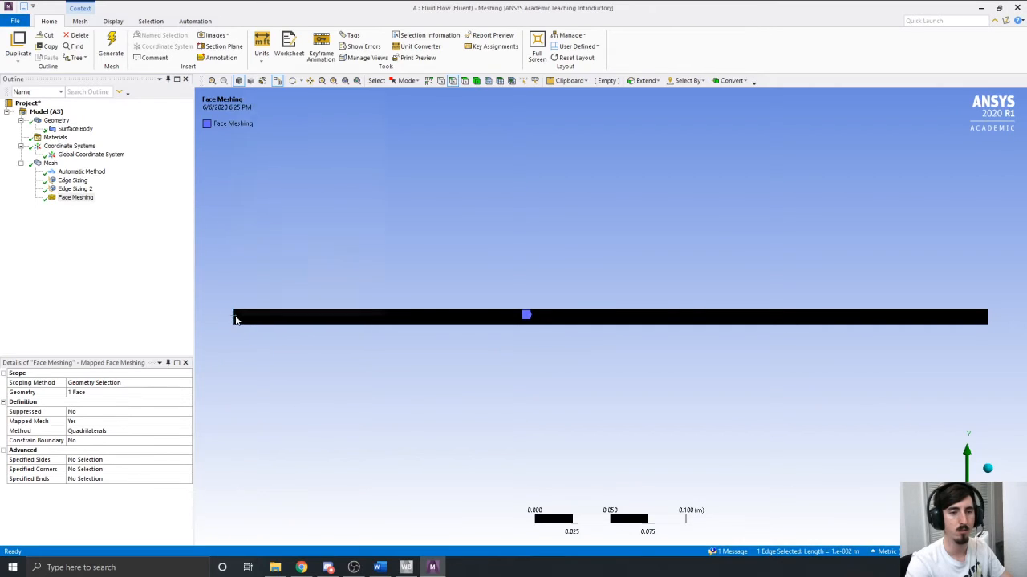
right_click(237, 319)
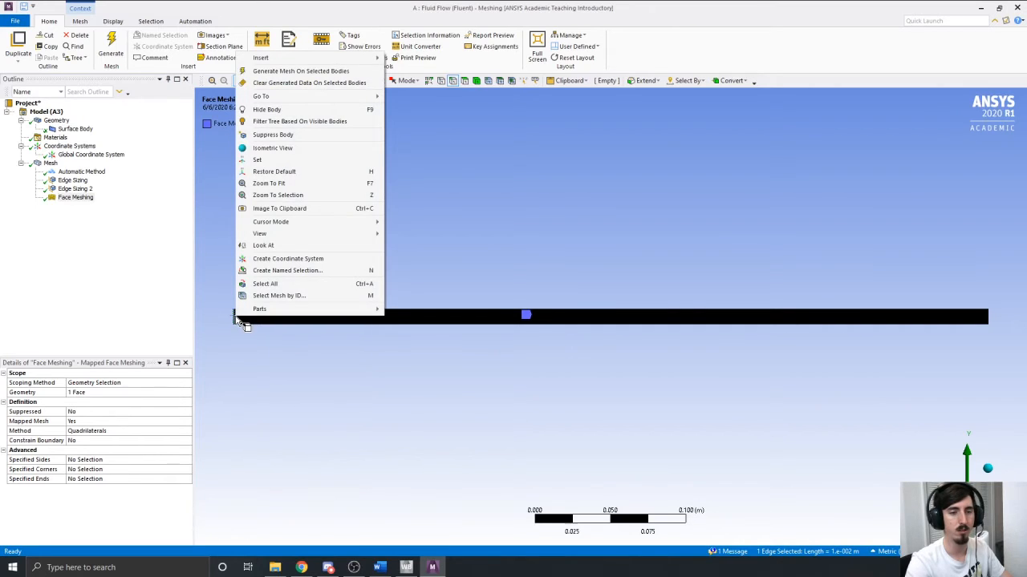
click(299, 271)
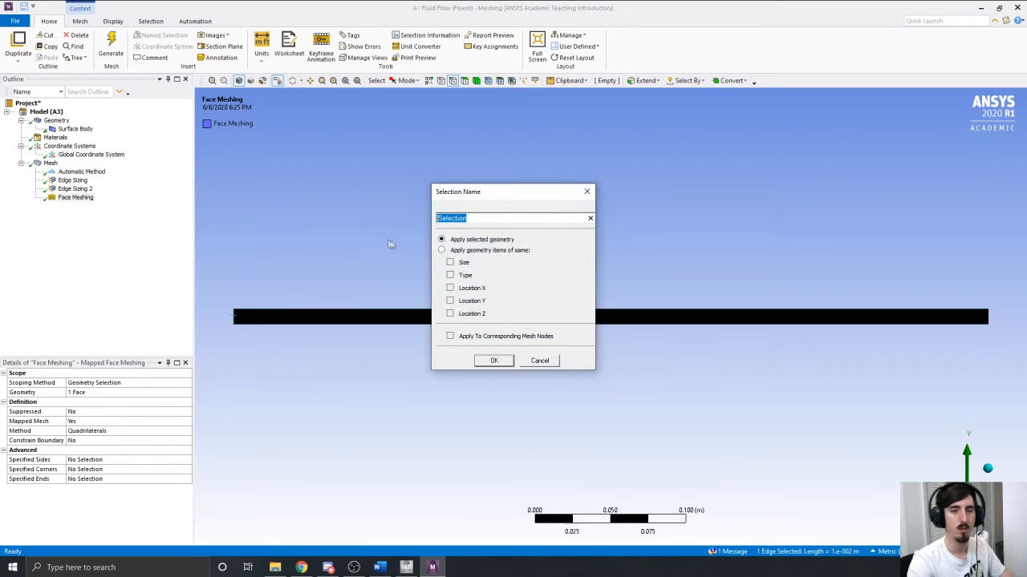
text(Inlet)
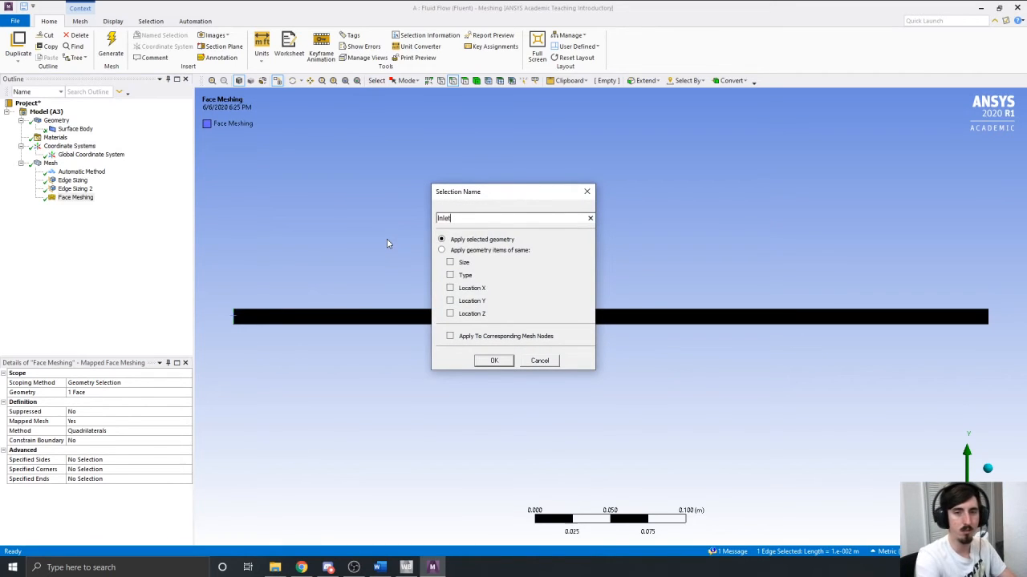
click(491, 361)
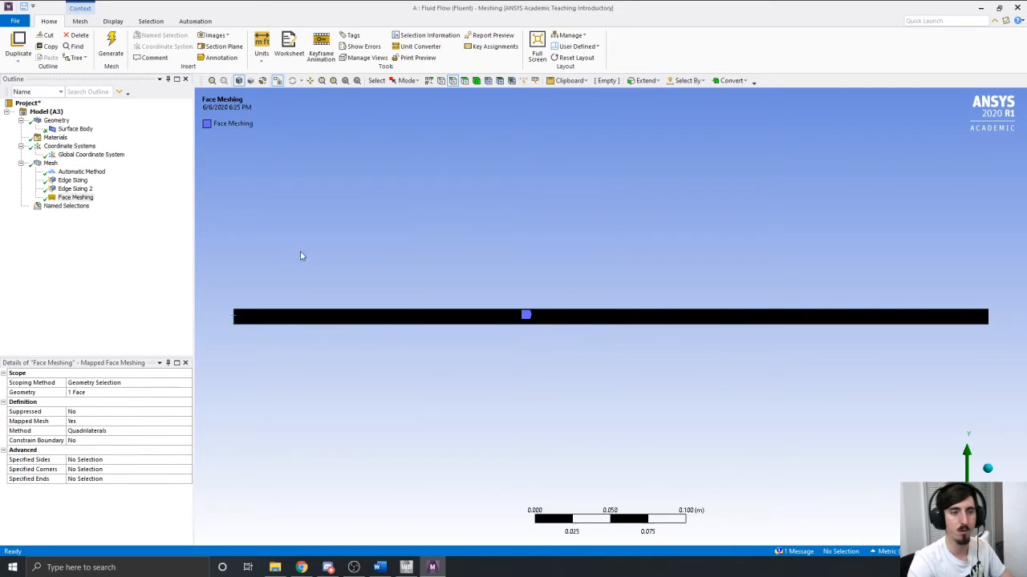
Step: Create a named selection called Outlet on the short right edge of the surface
click(988, 317)
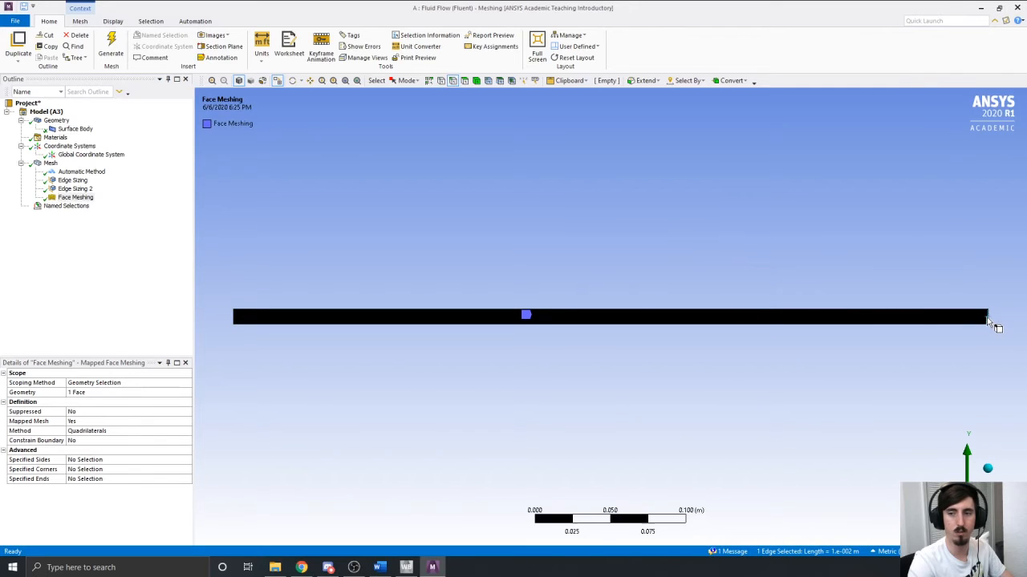
right_click(990, 320)
click(930, 271)
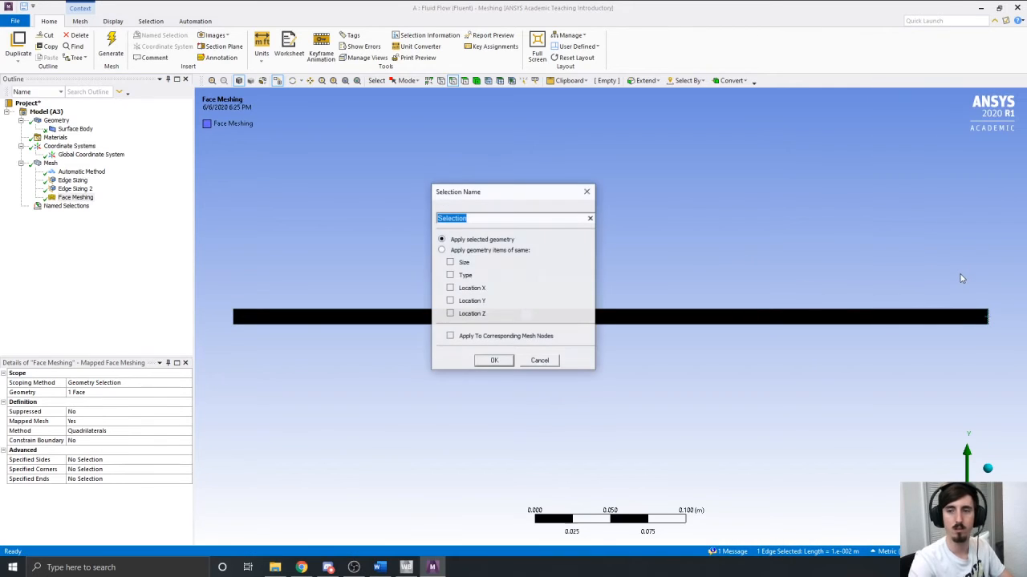
text(Outlet)
key(Return)
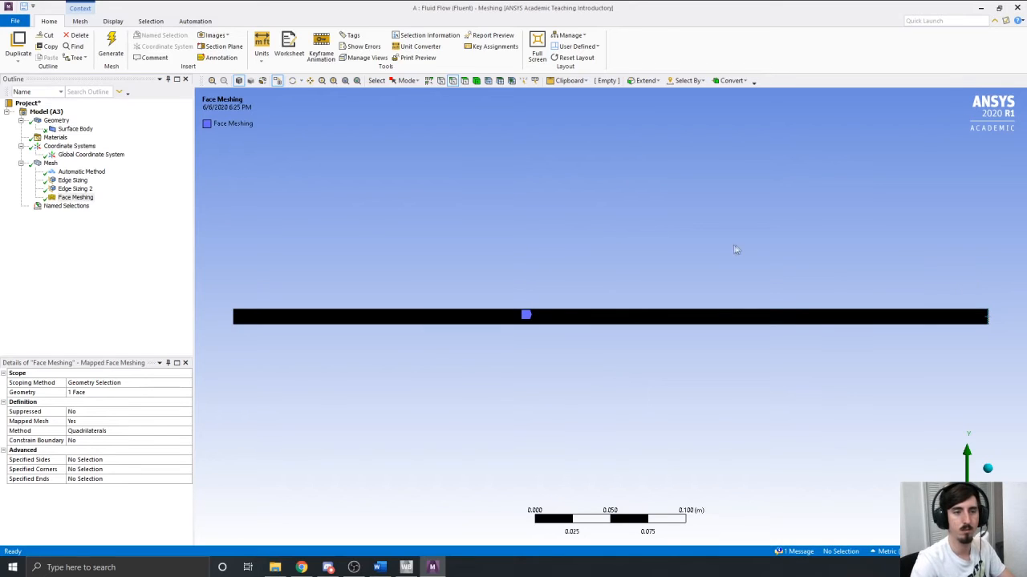
Step: Create a named selection called Top Boundary on the upper long edge of the surface
click(603, 310)
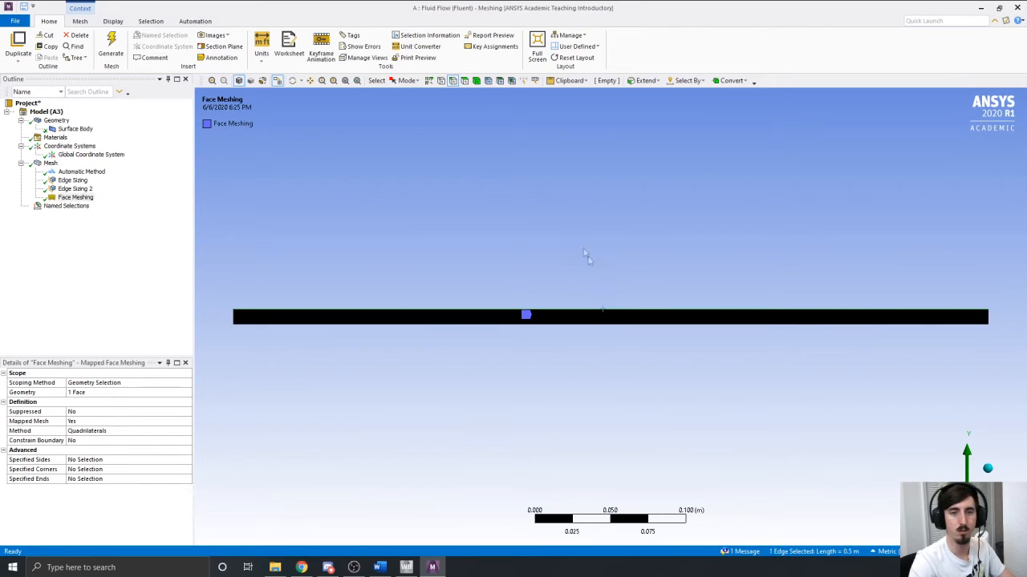
right_click(568, 306)
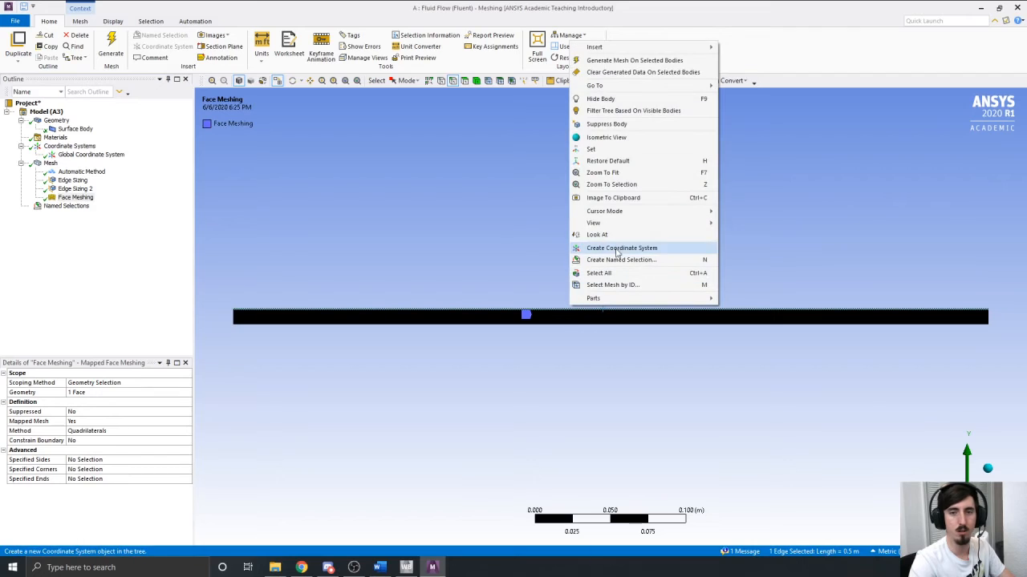
click(619, 260)
text(Top Boundary)
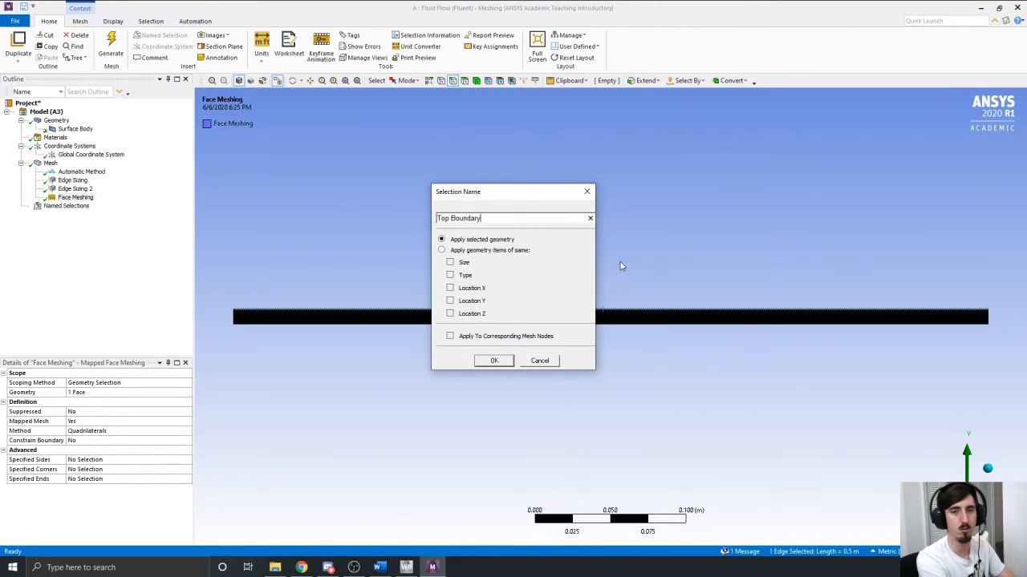
click(494, 362)
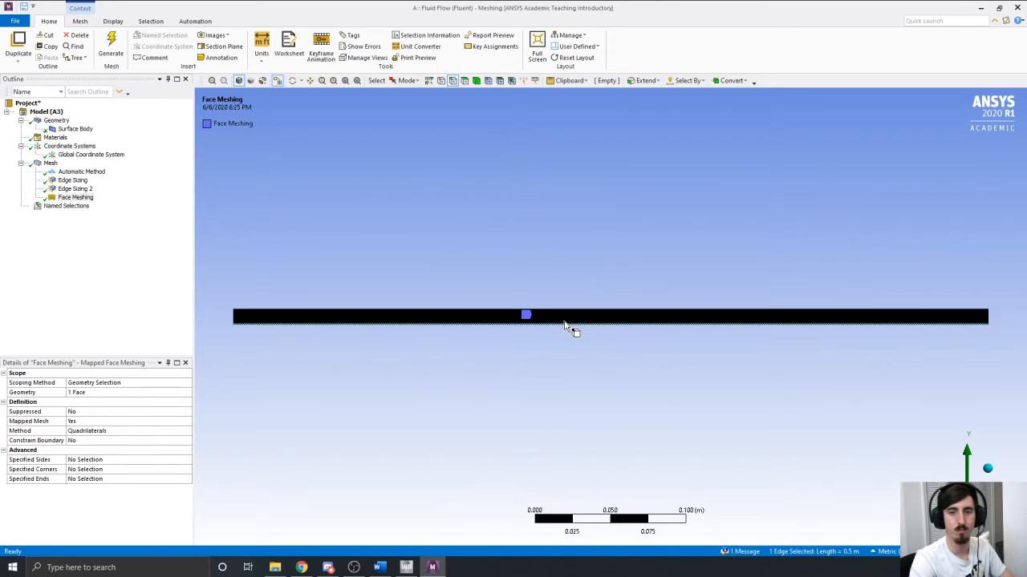
Step: Create a named selection called Bottom Boundary on the lower long edge of the surface
right_click(572, 323)
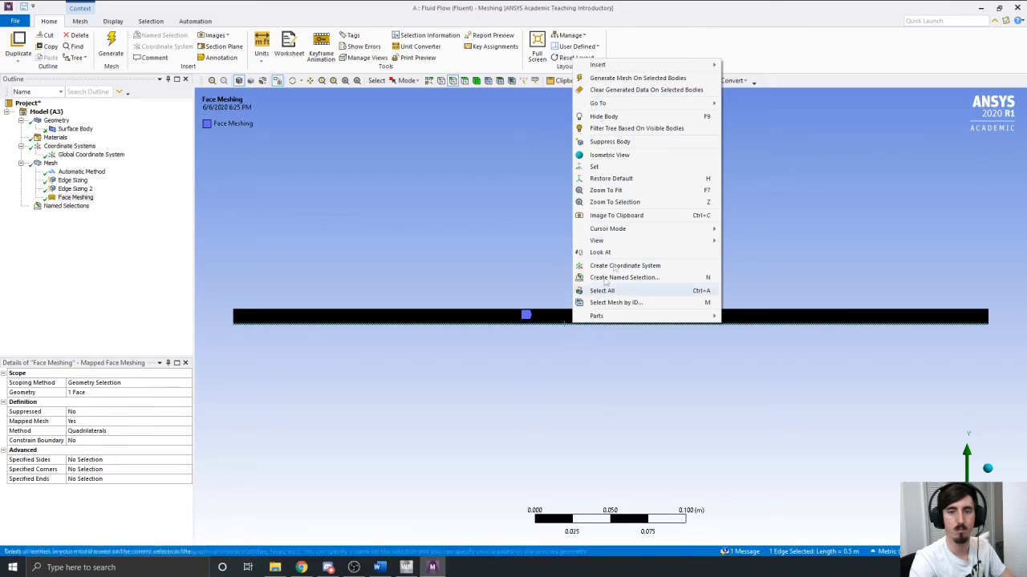
click(626, 278)
text(Bottom Boundary)
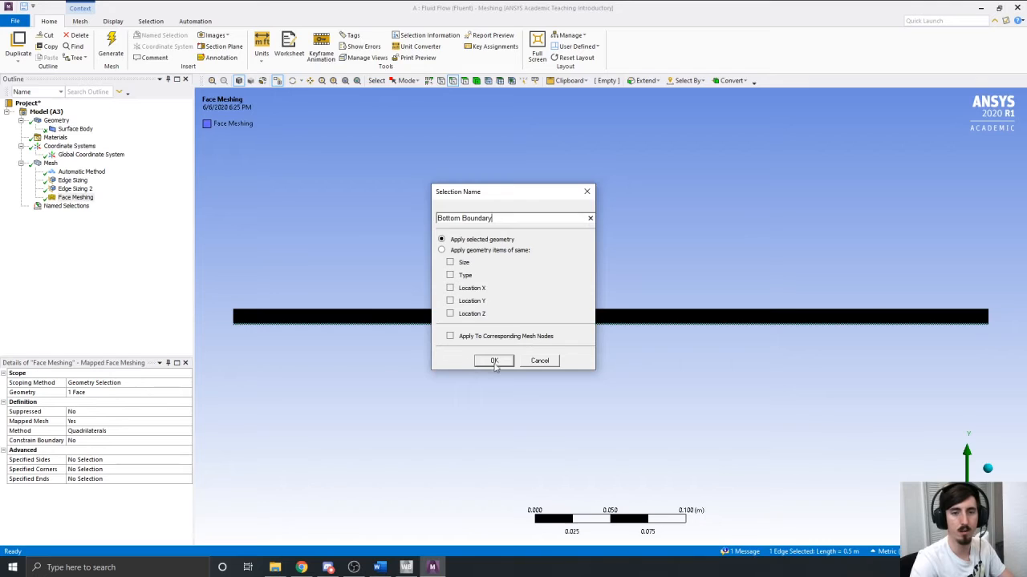
click(495, 361)
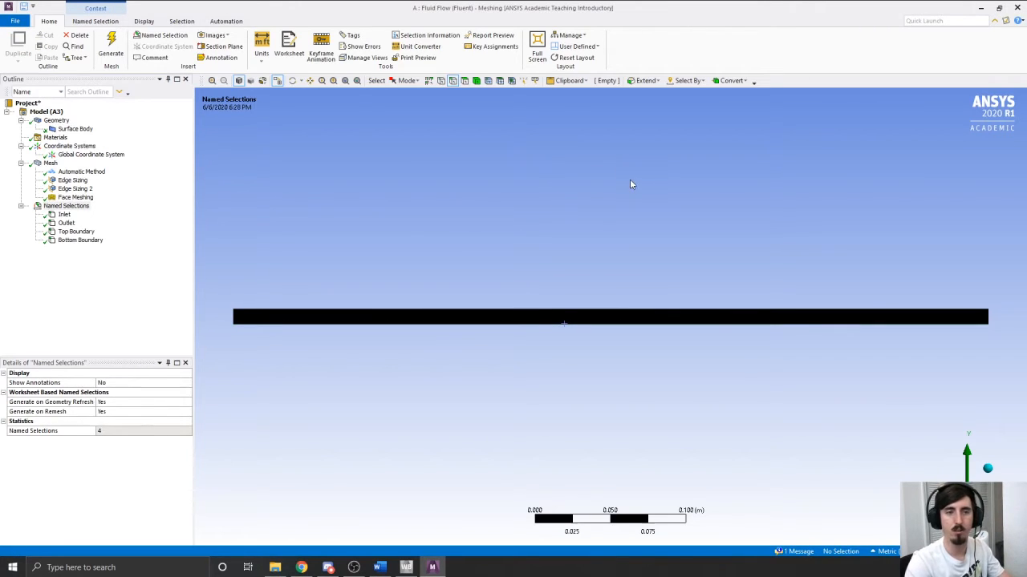
Step: Close the mesh editor to return to Workbench and update the Mesh cell of the Fluid Flow system
click(1018, 10)
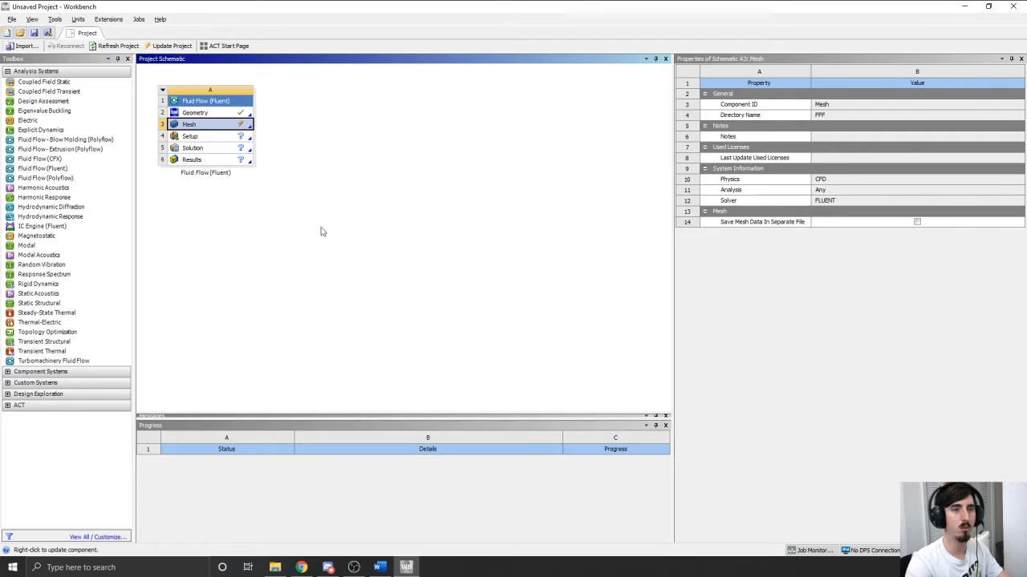
right_click(240, 130)
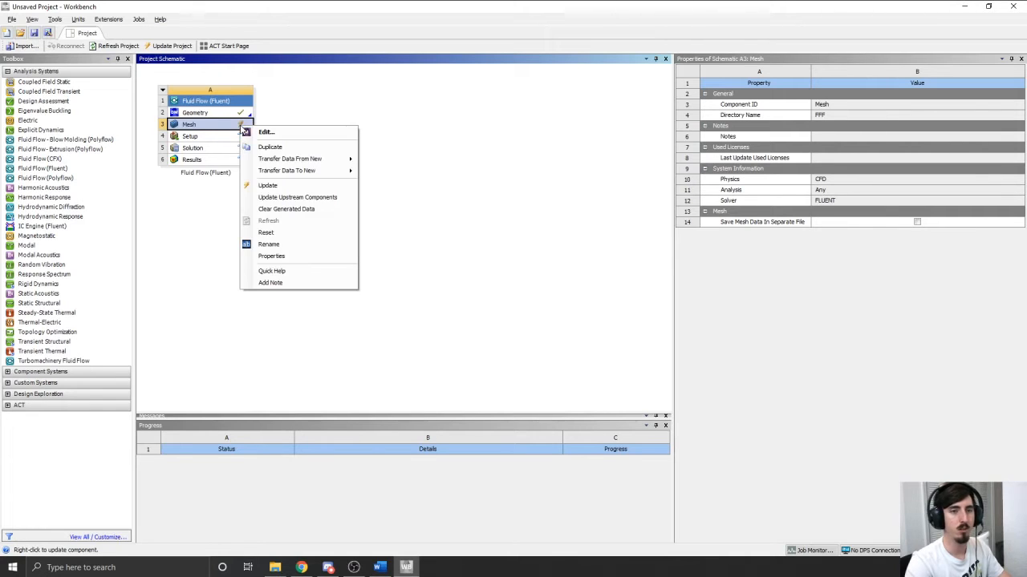
click(277, 185)
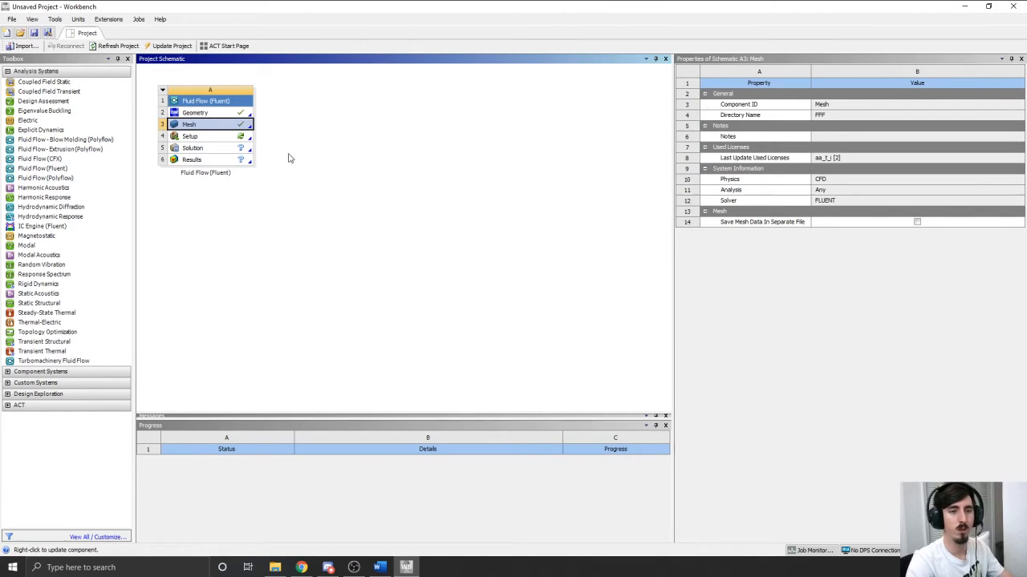
Step: Refresh the Setup cell and launch Fluent from it with Double Precision enabled
right_click(239, 138)
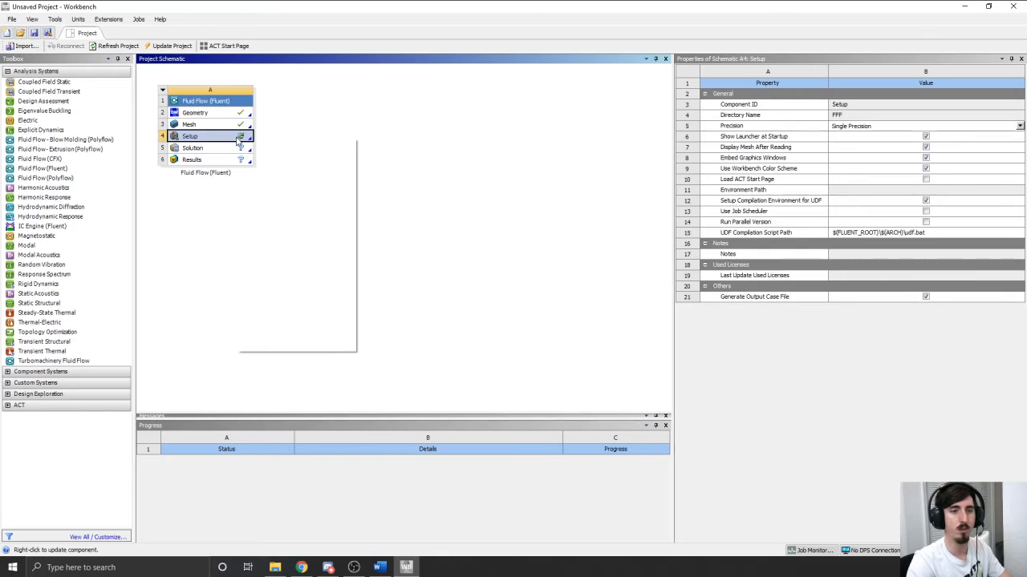
click(263, 247)
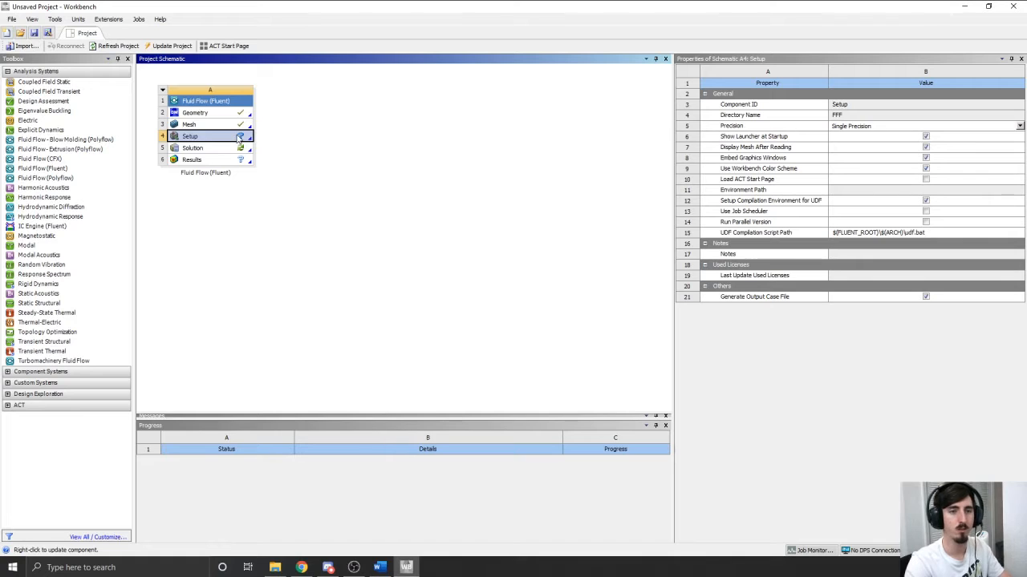
double_click(238, 138)
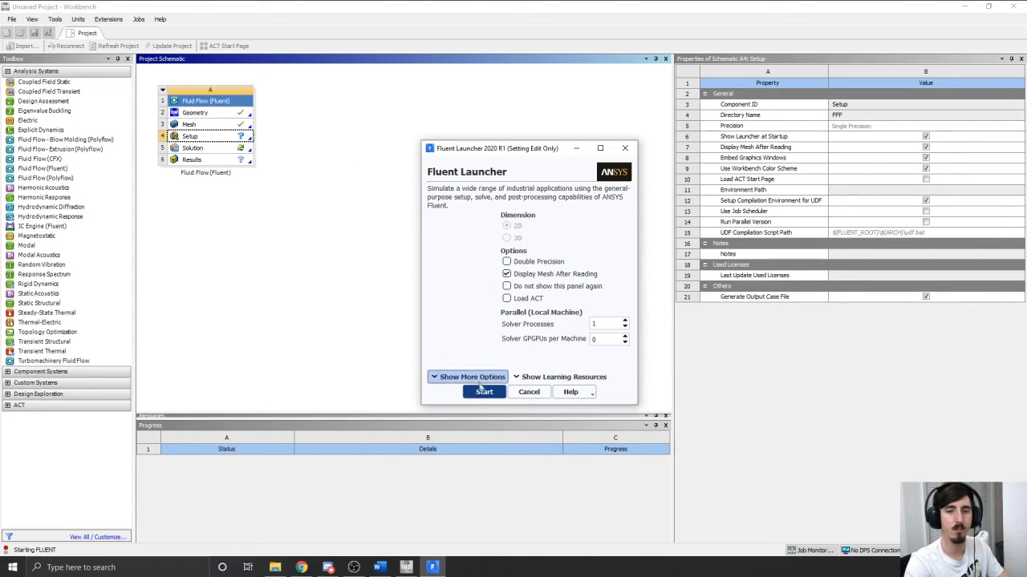
click(507, 262)
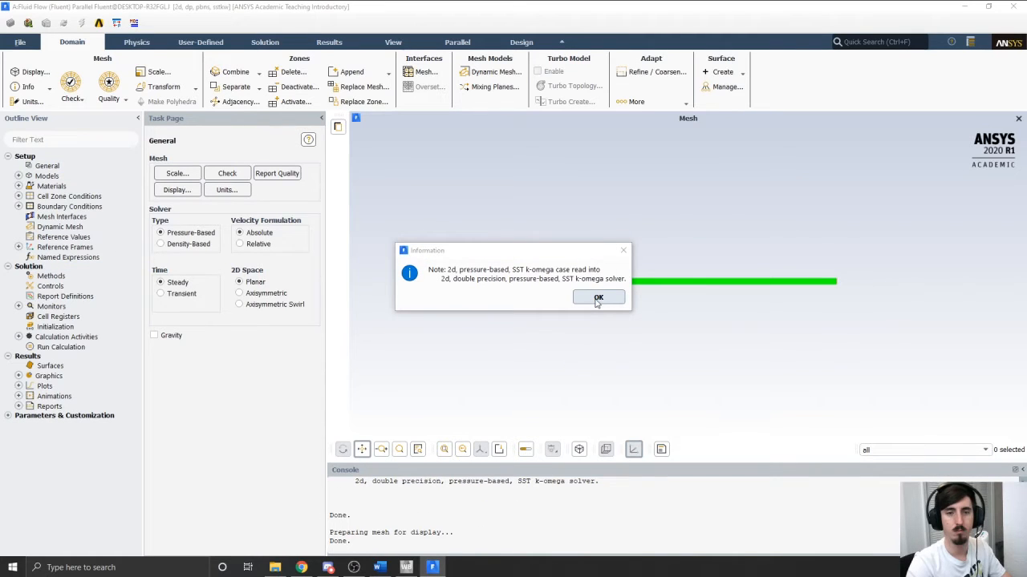
click(598, 298)
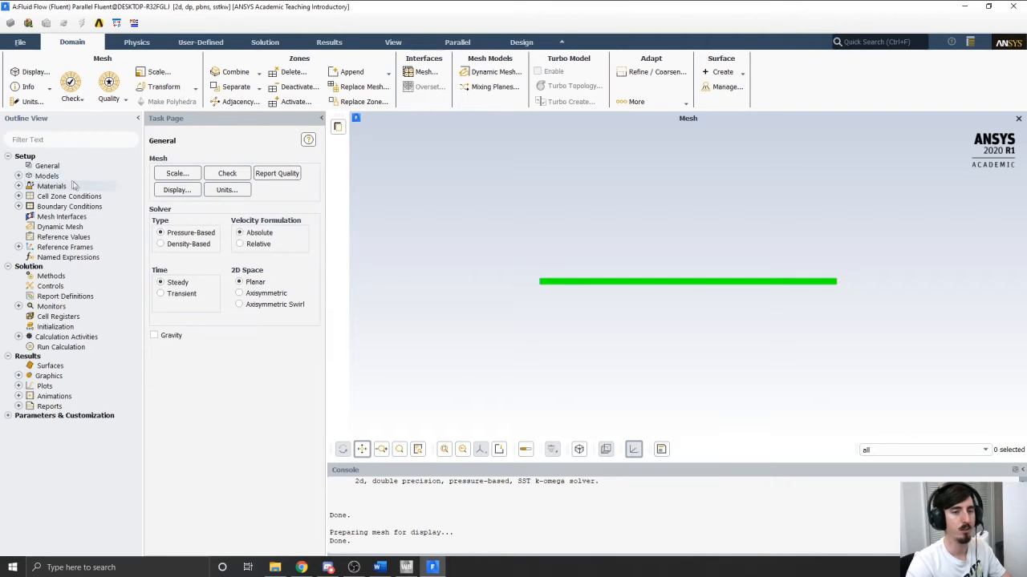
Step: Set the viscous model to Laminar
click(18, 177)
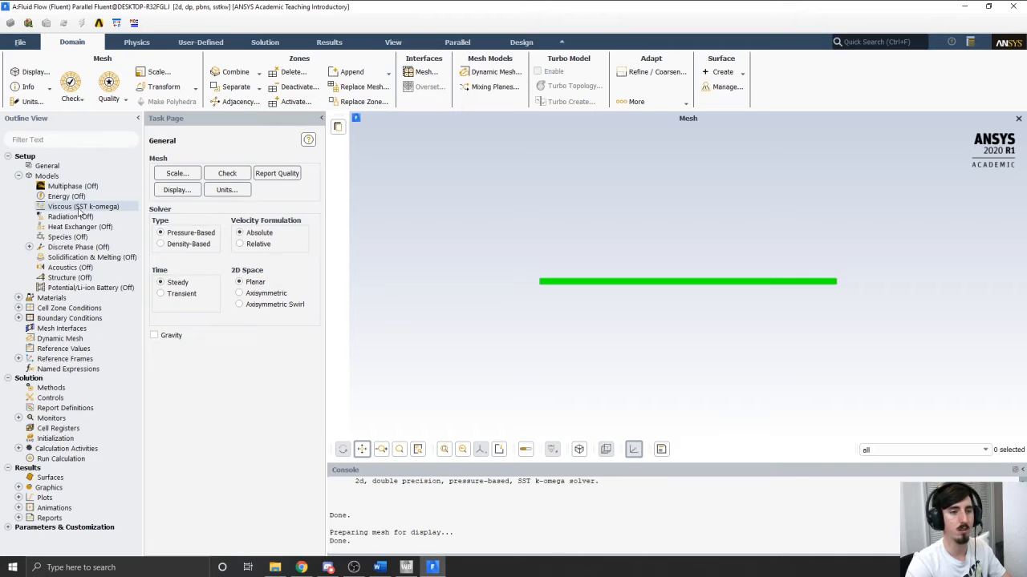
double_click(125, 208)
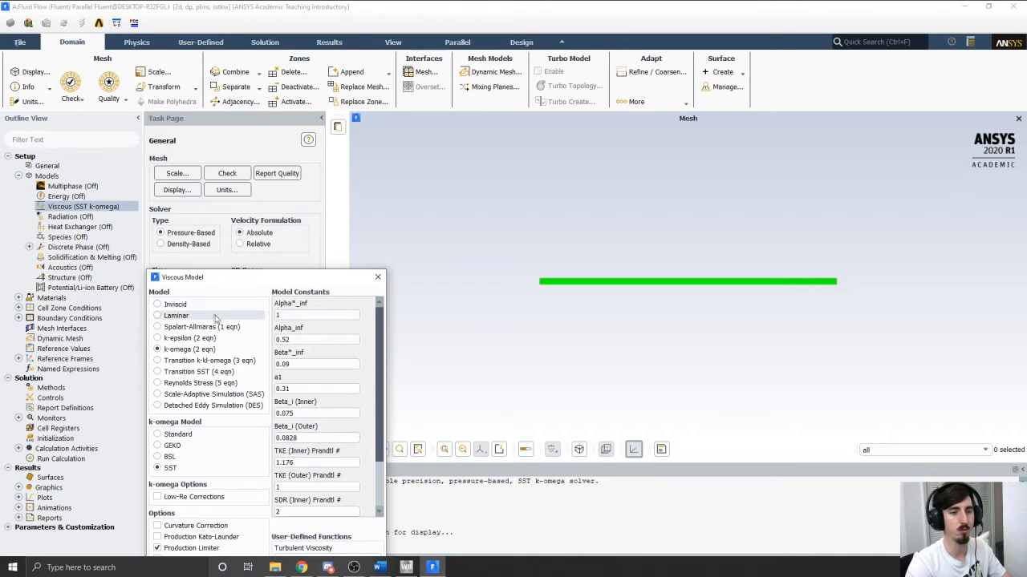
click(173, 316)
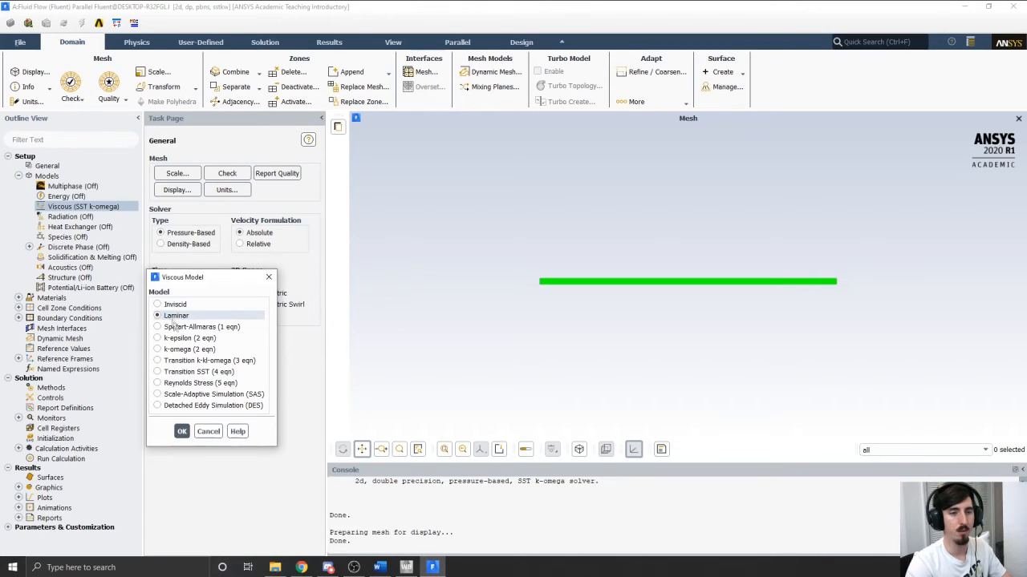
click(182, 432)
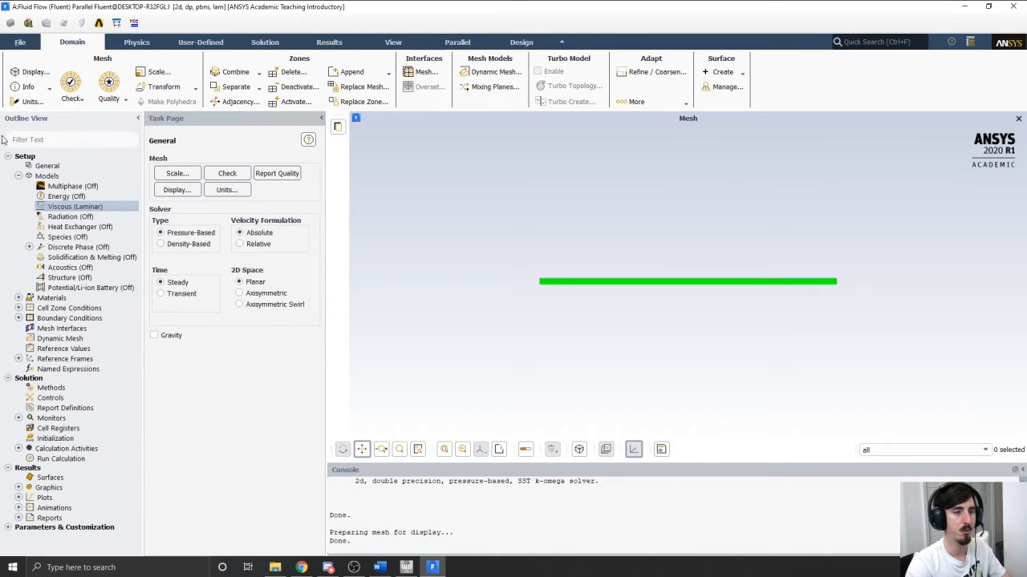
click(18, 176)
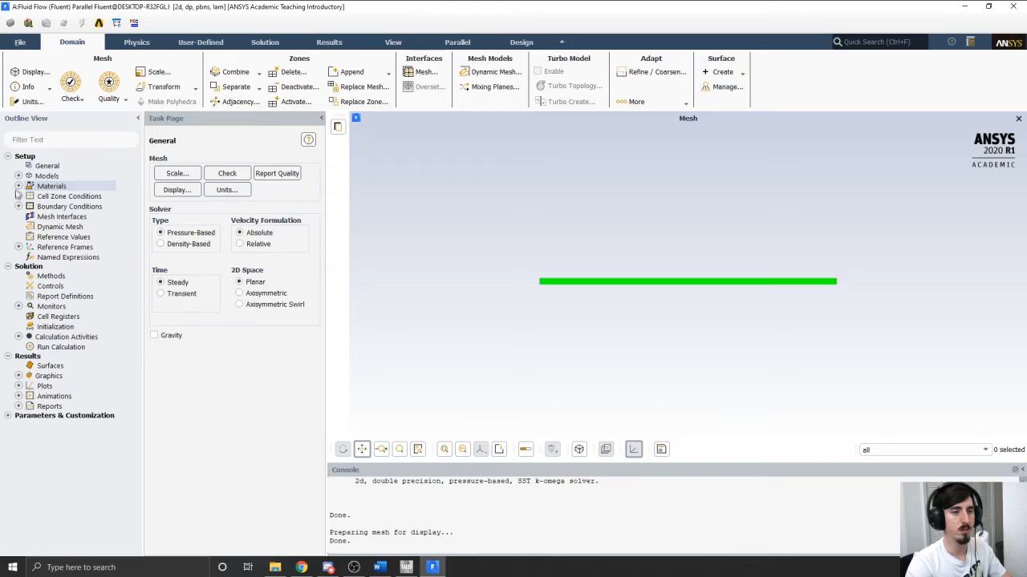
Step: Set the fluid material air to a constant density of 1 kg/m3 and viscosity of 0.001 kg/m-s, and apply the change
click(18, 186)
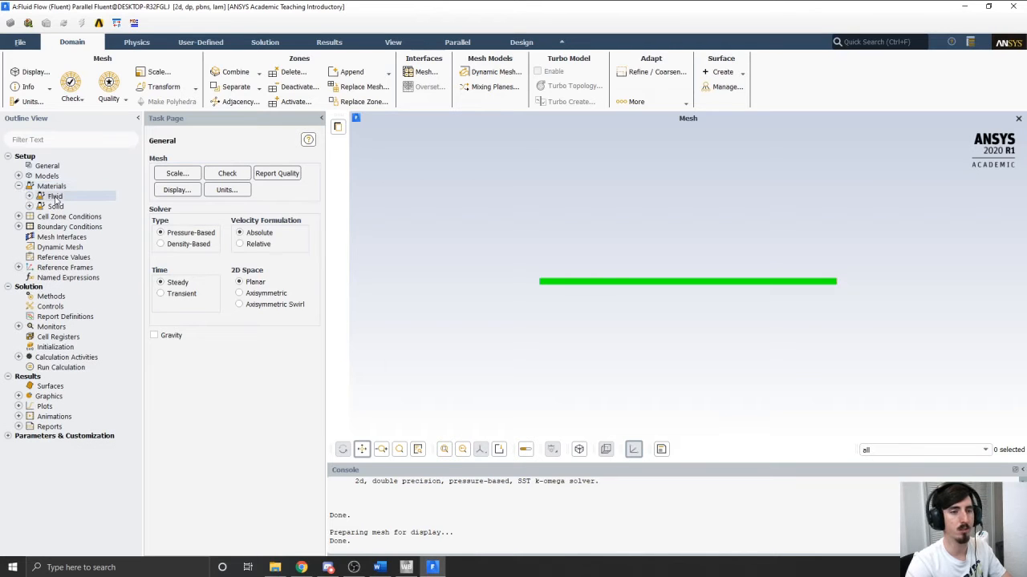
click(30, 197)
double_click(58, 207)
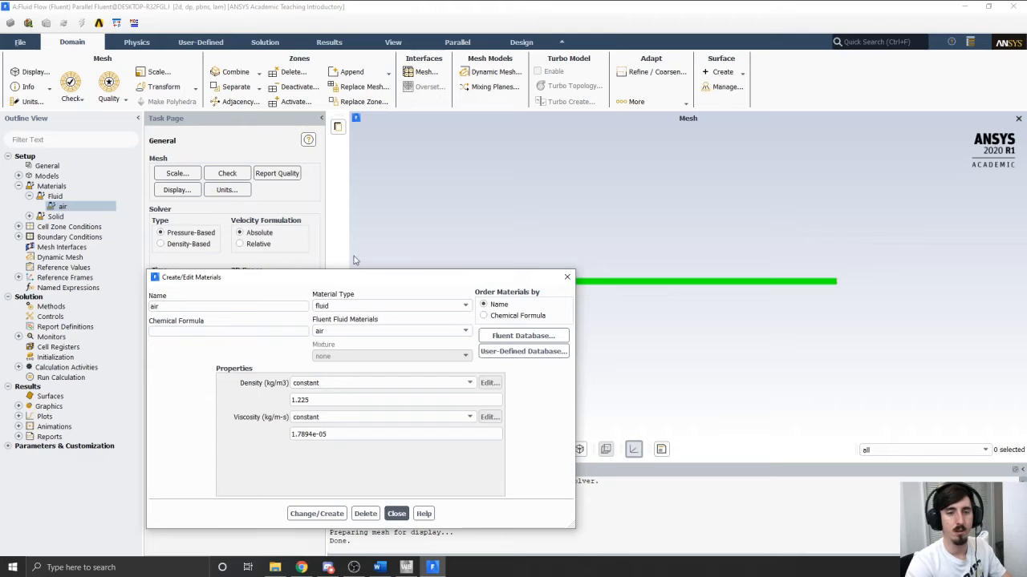
drag(356, 280, 369, 156)
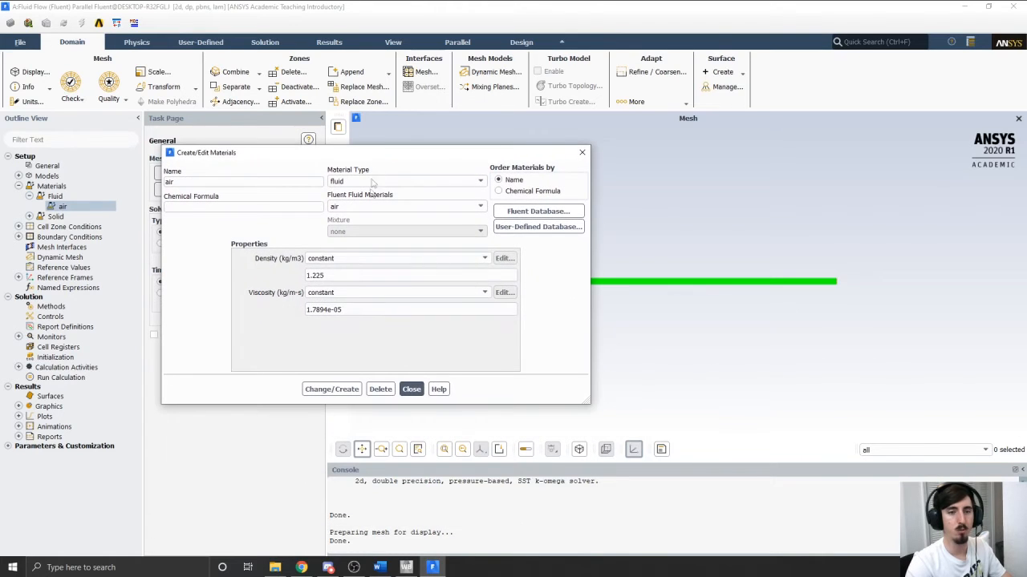
double_click(373, 275)
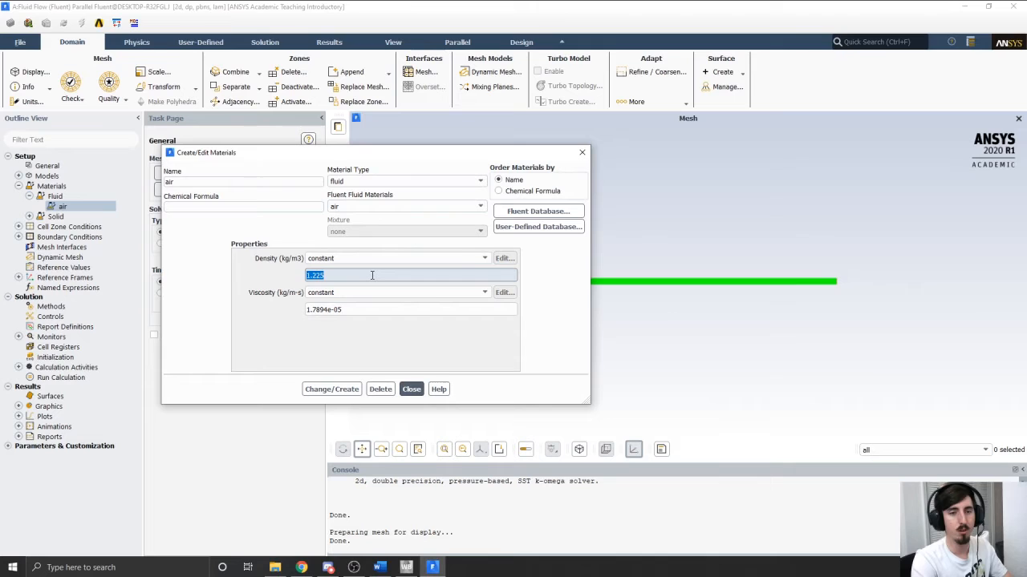
text(1)
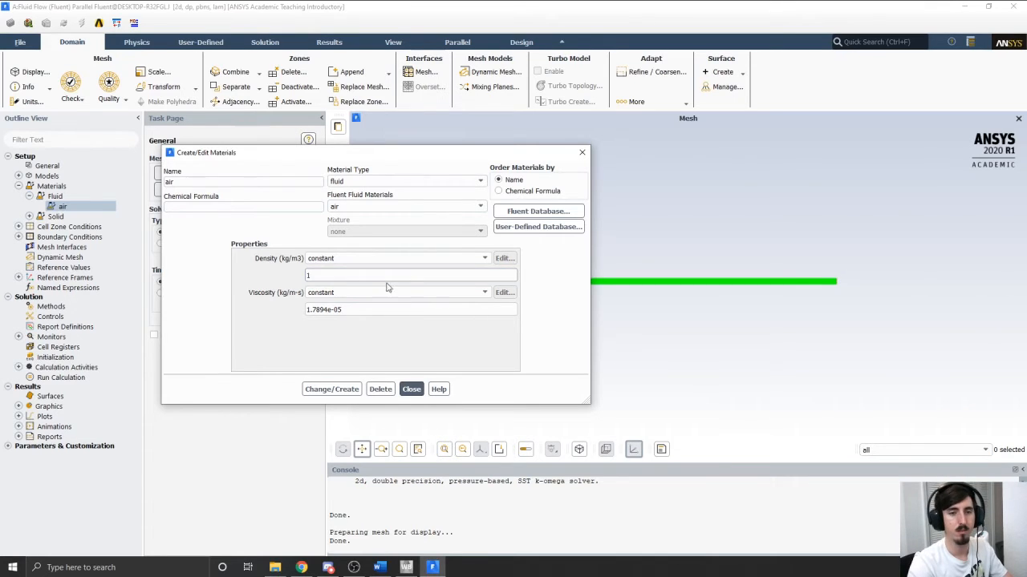
click(376, 309)
triple_click(376, 308)
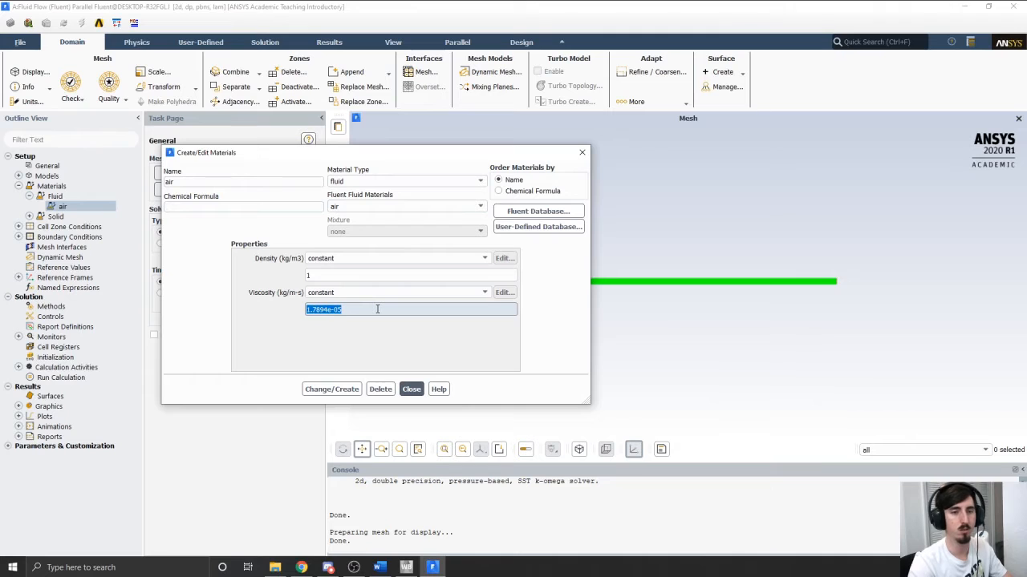
text(.001)
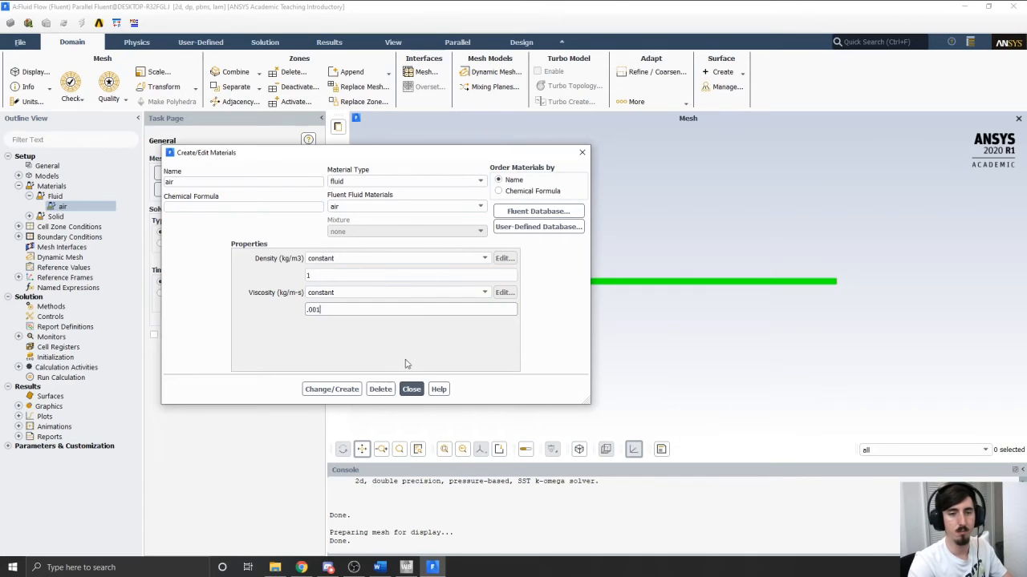
click(341, 393)
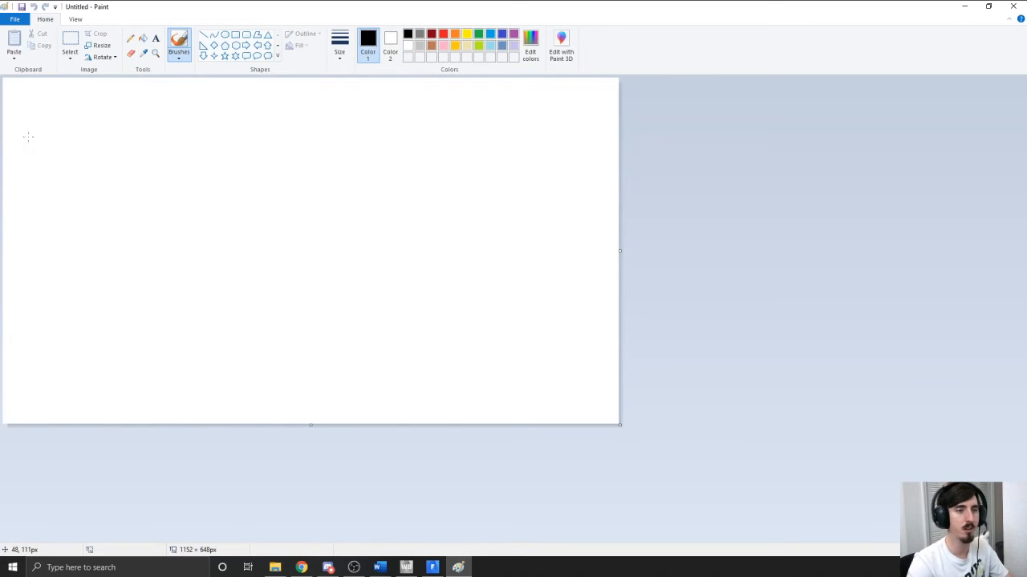
Step: Switch to Paint and handwrite Re < 2000 and Re = 1000, with the formula Re = ρ∞U∞D/μ∞ beside them
mouse_move(19, 123)
mouse_down()
mouse_move(20, 140)
mouse_move(32, 119)
mouse_move(19, 128)
mouse_move(45, 143)
mouse_move(61, 125)
mouse_move(104, 141)
mouse_move(122, 124)
mouse_move(113, 115)
mouse_move(128, 136)
mouse_move(149, 119)
mouse_move(168, 138)
mouse_move(157, 116)
mouse_move(152, 122)
mouse_up()
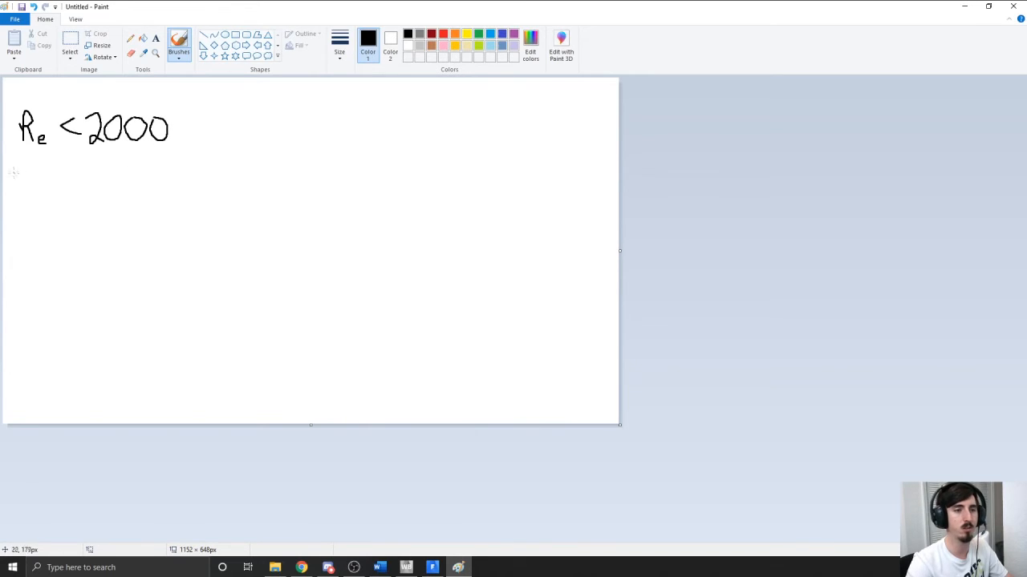
mouse_move(12, 164)
mouse_down()
mouse_move(10, 178)
mouse_move(18, 165)
mouse_move(29, 191)
mouse_move(69, 178)
mouse_move(77, 192)
mouse_move(102, 181)
mouse_move(94, 172)
mouse_move(120, 192)
mouse_move(125, 172)
mouse_up()
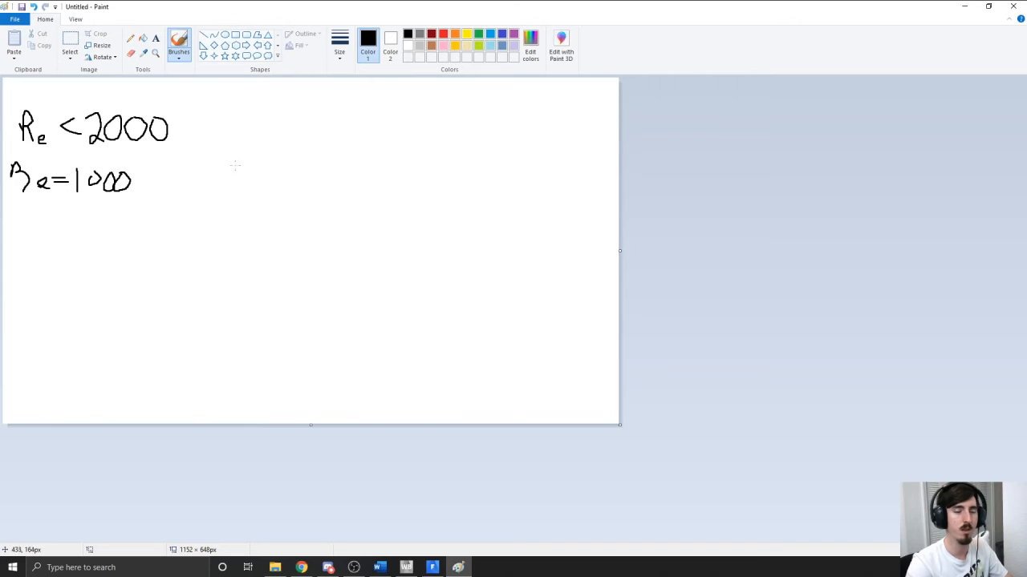
drag(220, 113, 224, 146)
mouse_move(225, 111)
mouse_down()
mouse_move(237, 153)
mouse_move(287, 138)
mouse_up()
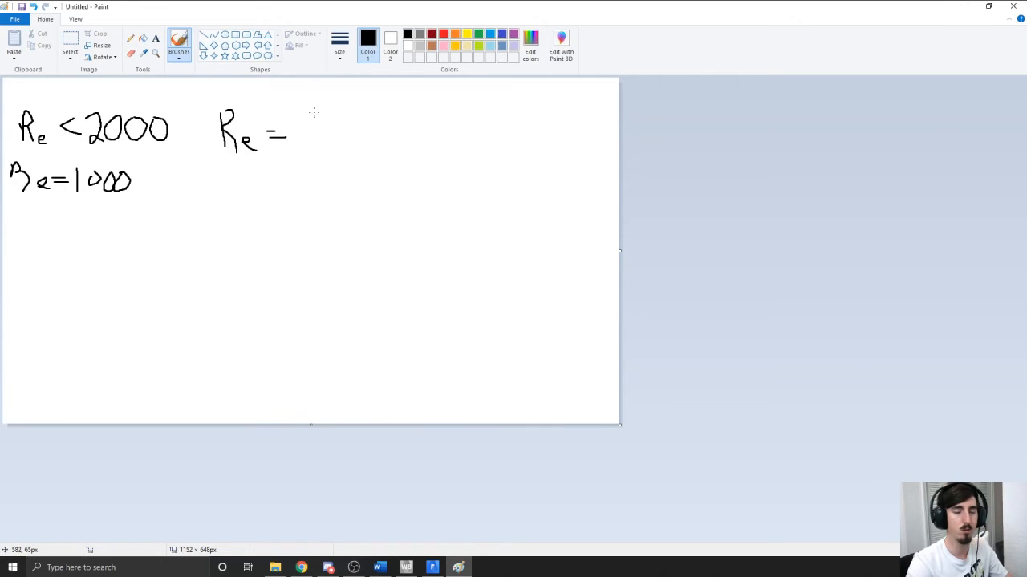
mouse_move(316, 112)
mouse_down()
mouse_move(309, 129)
mouse_move(317, 110)
mouse_move(312, 119)
mouse_up()
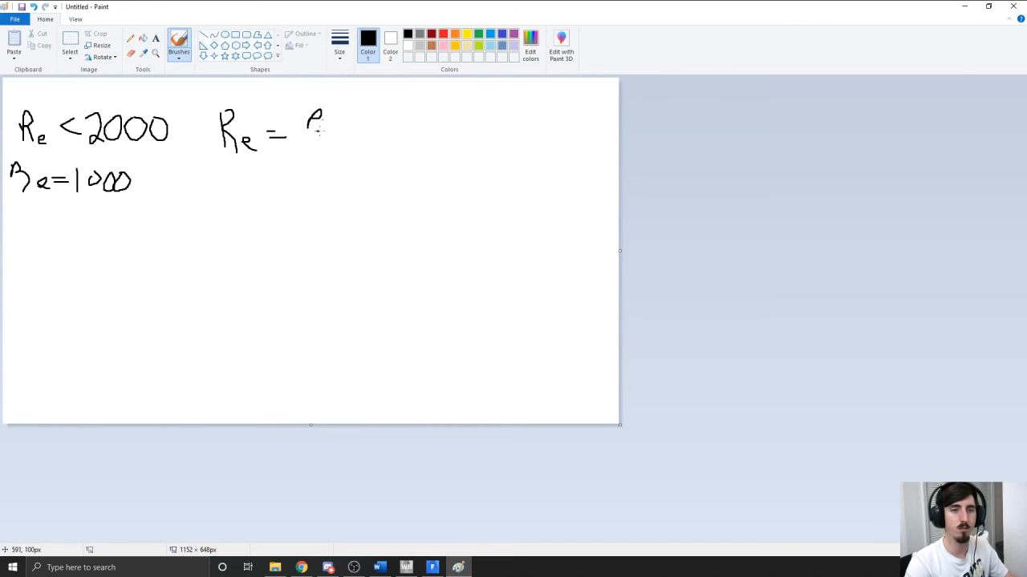
drag(321, 130, 318, 132)
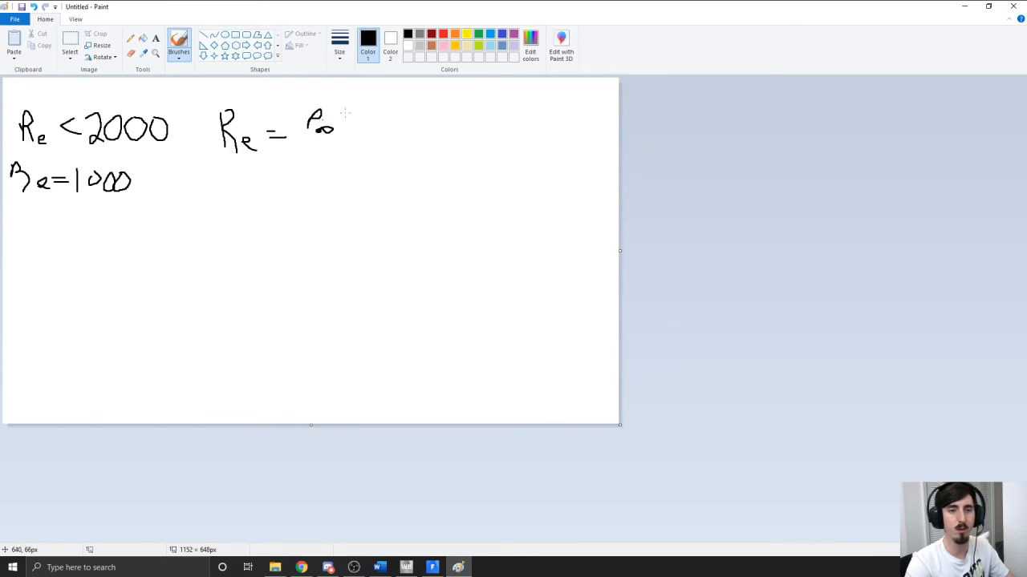
mouse_move(342, 119)
mouse_down()
mouse_move(355, 130)
mouse_move(361, 110)
mouse_move(371, 130)
mouse_move(377, 121)
mouse_move(361, 129)
mouse_move(372, 129)
mouse_up()
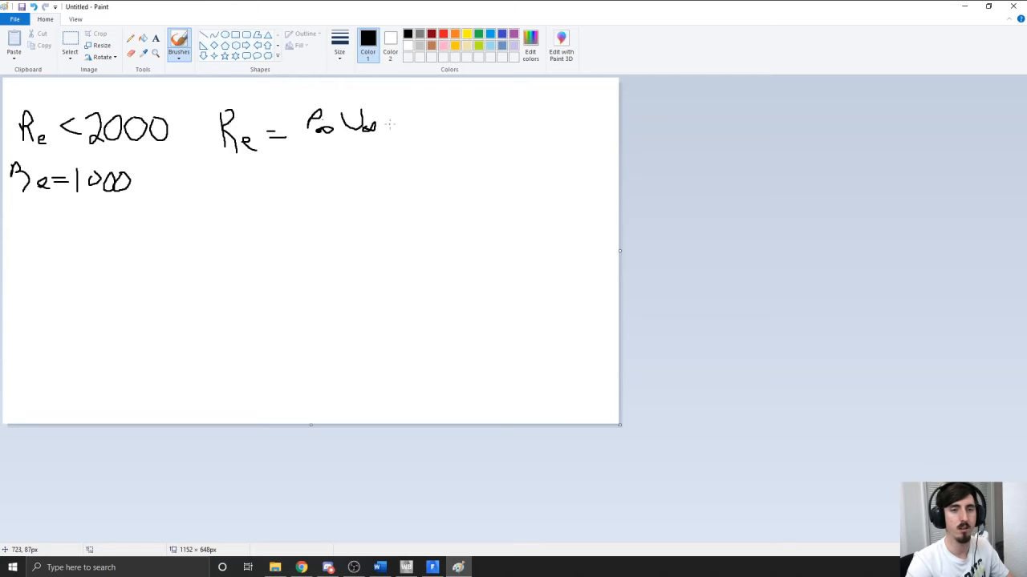
mouse_move(385, 107)
mouse_down()
mouse_move(383, 130)
mouse_move(390, 109)
mouse_move(400, 122)
mouse_move(383, 133)
mouse_up()
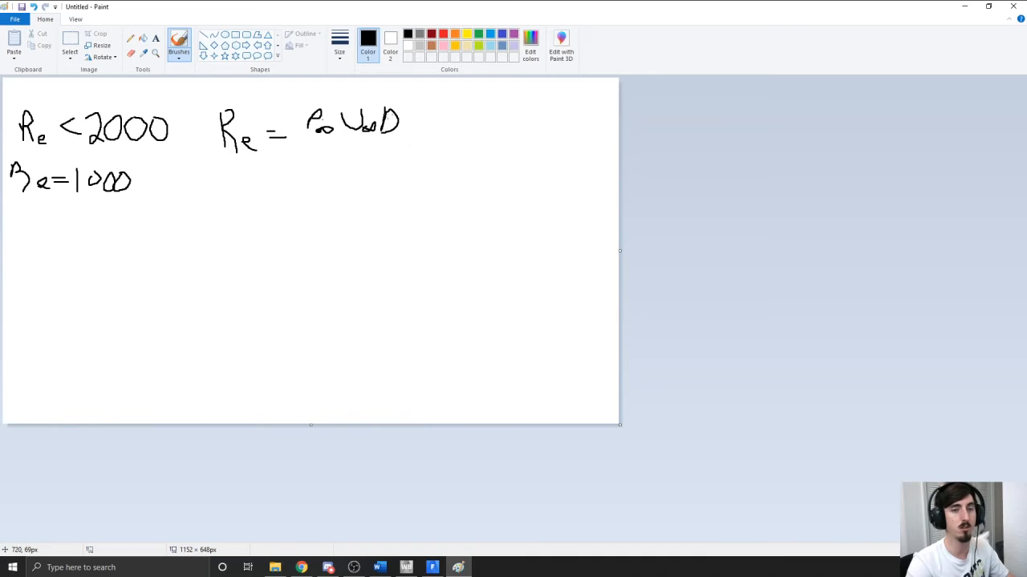
drag(301, 144, 406, 147)
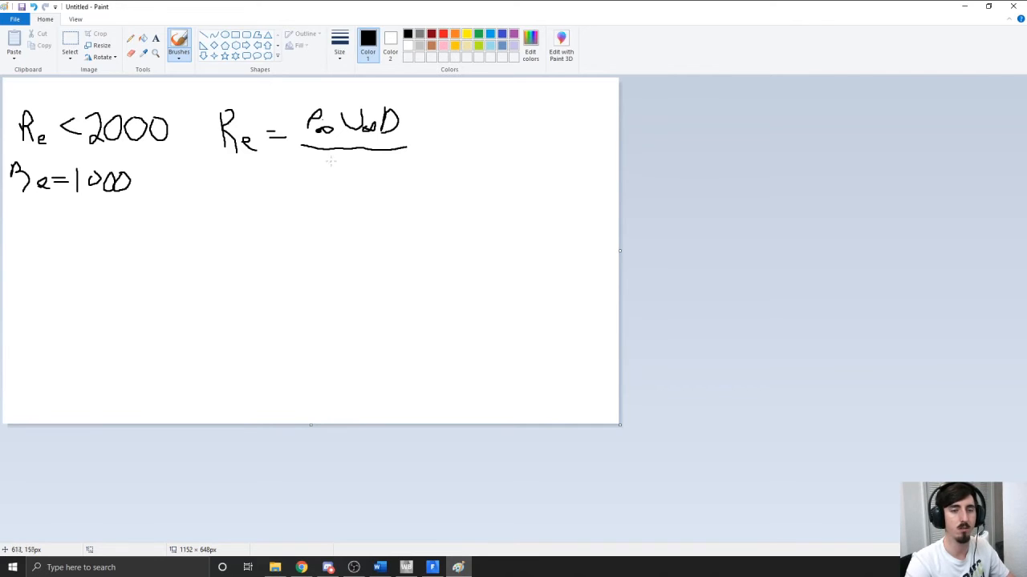
mouse_move(328, 162)
mouse_down()
mouse_move(318, 183)
mouse_move(330, 164)
mouse_move(345, 174)
mouse_up()
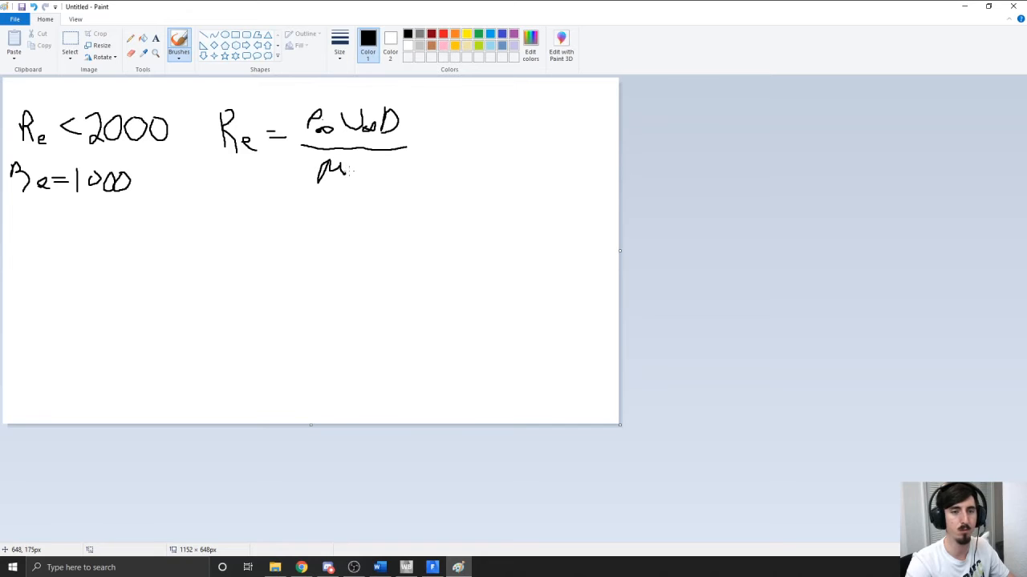
mouse_move(347, 179)
mouse_down()
mouse_move(373, 171)
mouse_move(344, 182)
mouse_up()
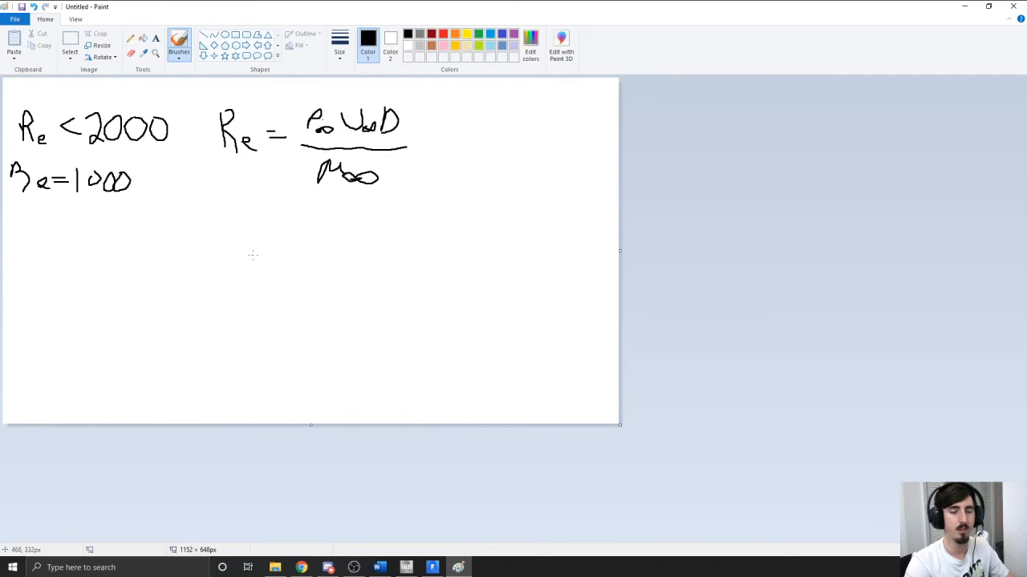
Step: Handwrite the substituted values = 1 × 10 × .001 below the Reynolds formula and underline them with a fraction bar
drag(258, 242, 279, 252)
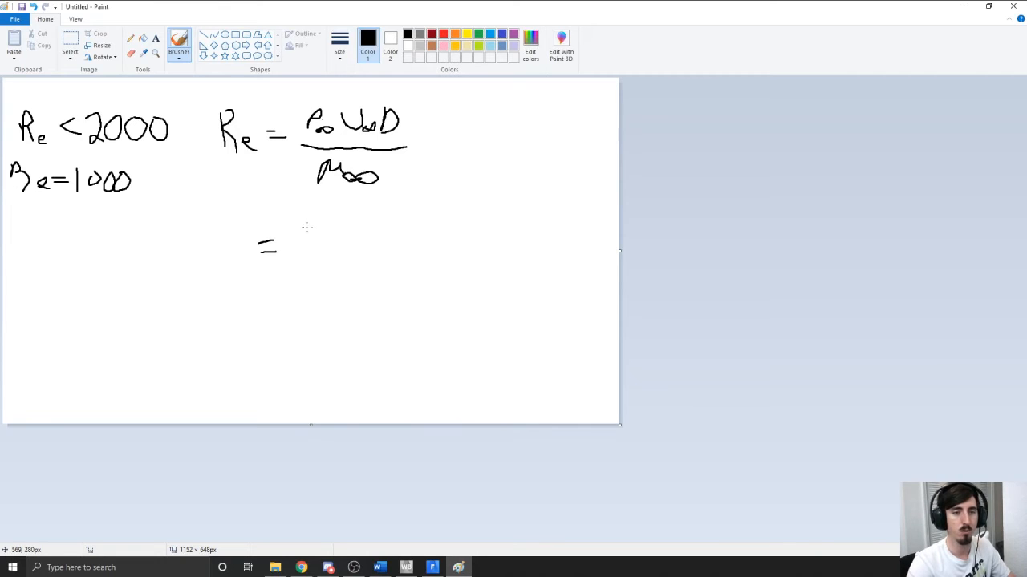
mouse_move(303, 227)
mouse_down()
mouse_move(301, 244)
mouse_move(326, 242)
mouse_up()
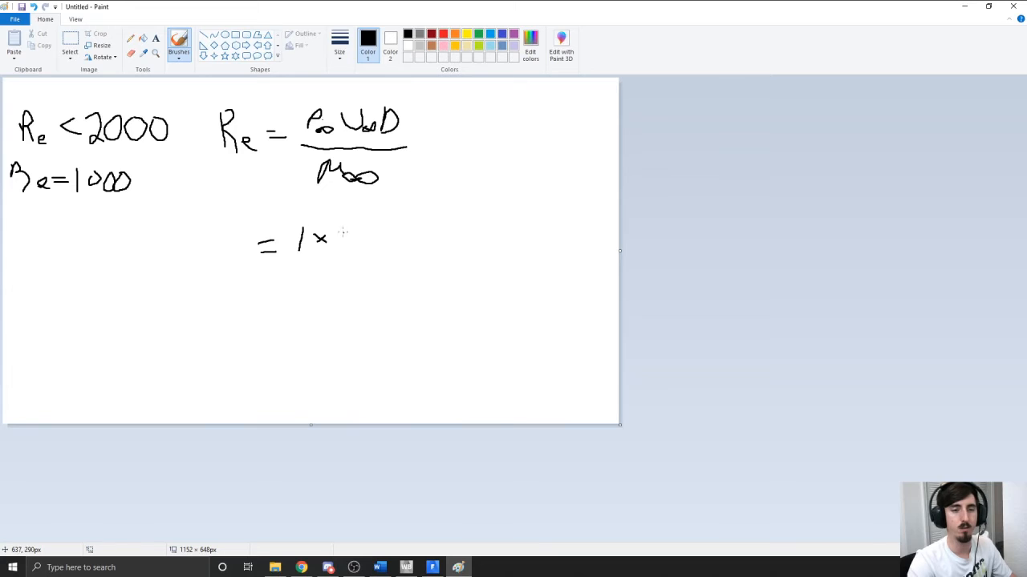
mouse_move(343, 238)
mouse_down()
mouse_move(341, 249)
mouse_move(353, 235)
mouse_move(358, 248)
mouse_move(359, 235)
mouse_up()
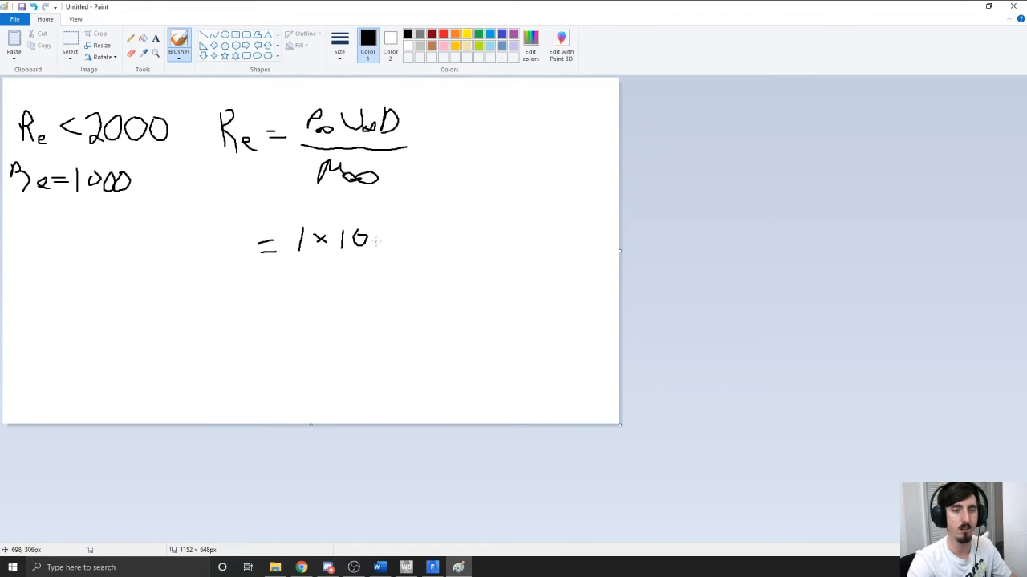
mouse_move(390, 239)
mouse_down()
mouse_move(378, 243)
mouse_move(393, 244)
mouse_up()
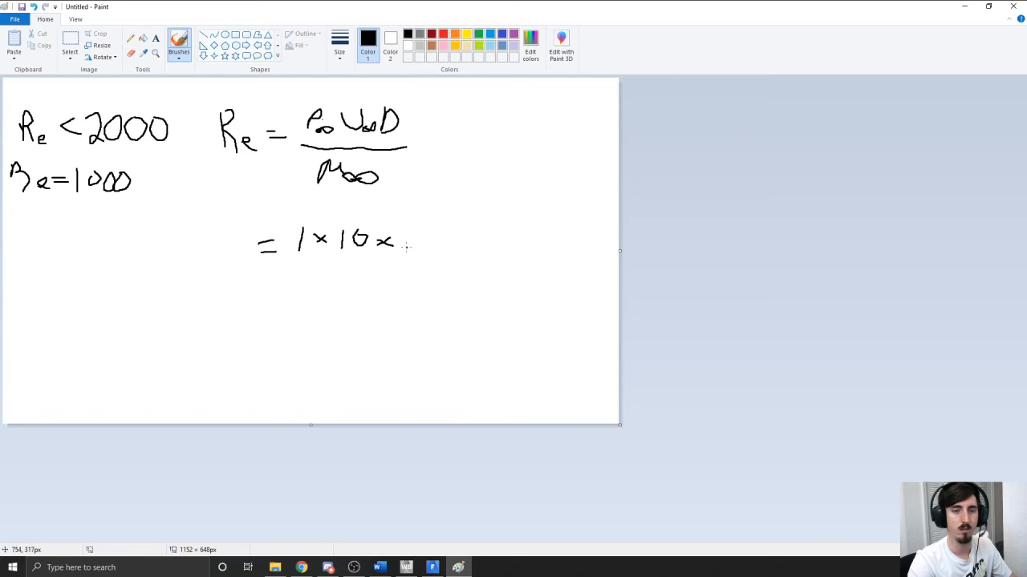
mouse_move(422, 233)
mouse_down()
mouse_move(421, 247)
mouse_move(430, 242)
mouse_move(419, 232)
mouse_move(442, 248)
mouse_move(441, 236)
mouse_up()
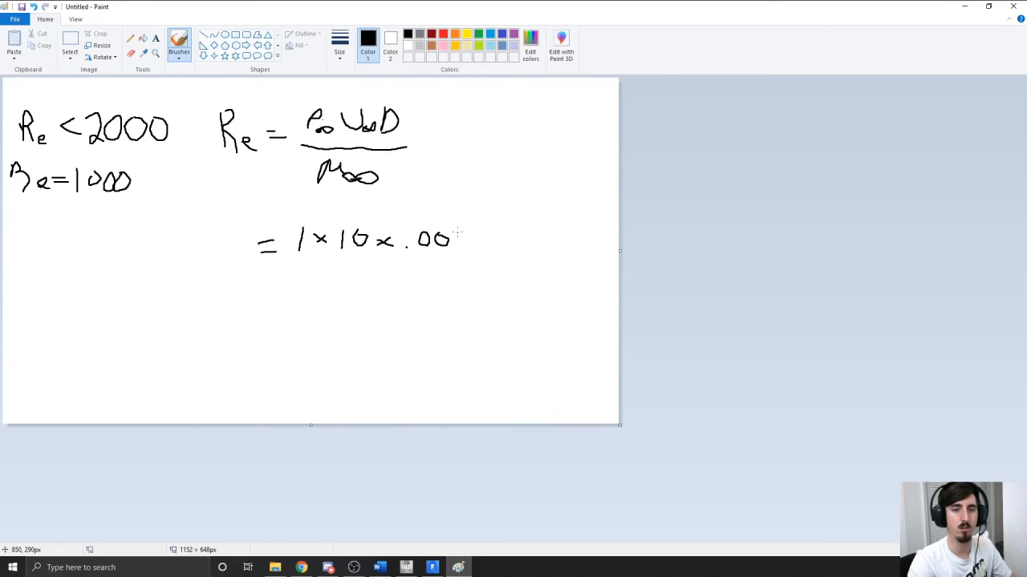
drag(457, 242, 456, 249)
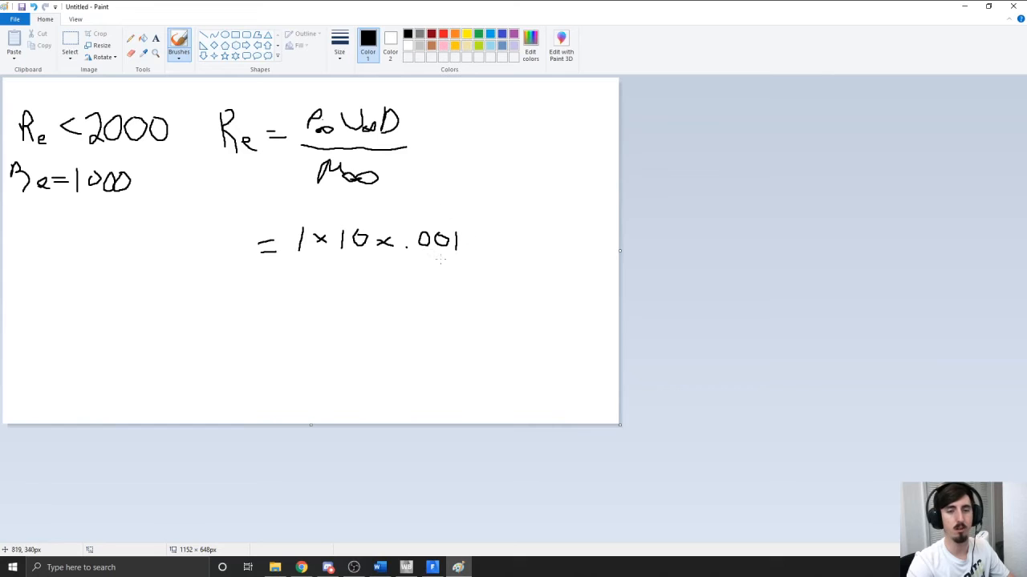
drag(288, 267, 483, 269)
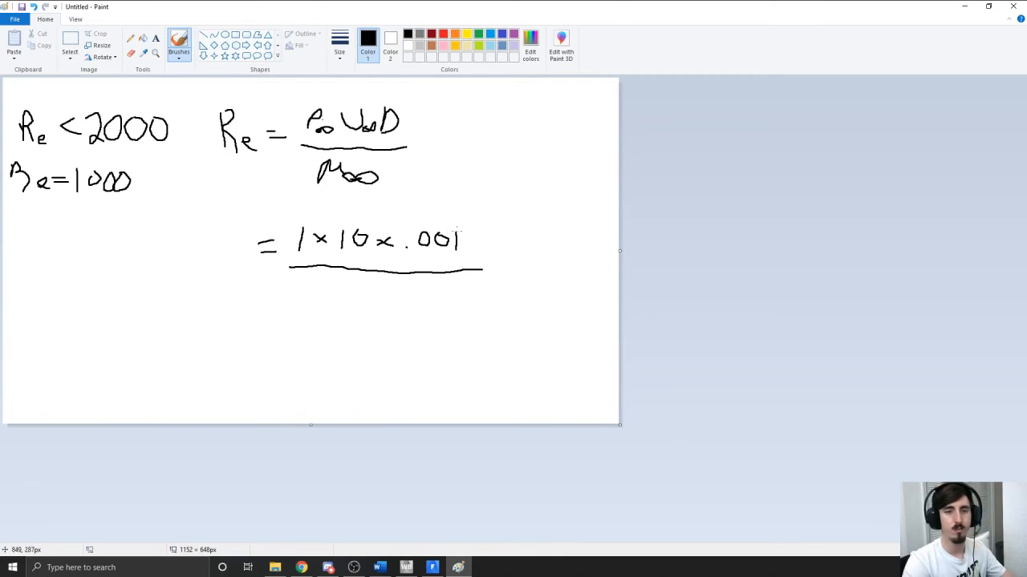
Step: Erase the end of the numerator's last factor and rewrite it as .01
click(130, 53)
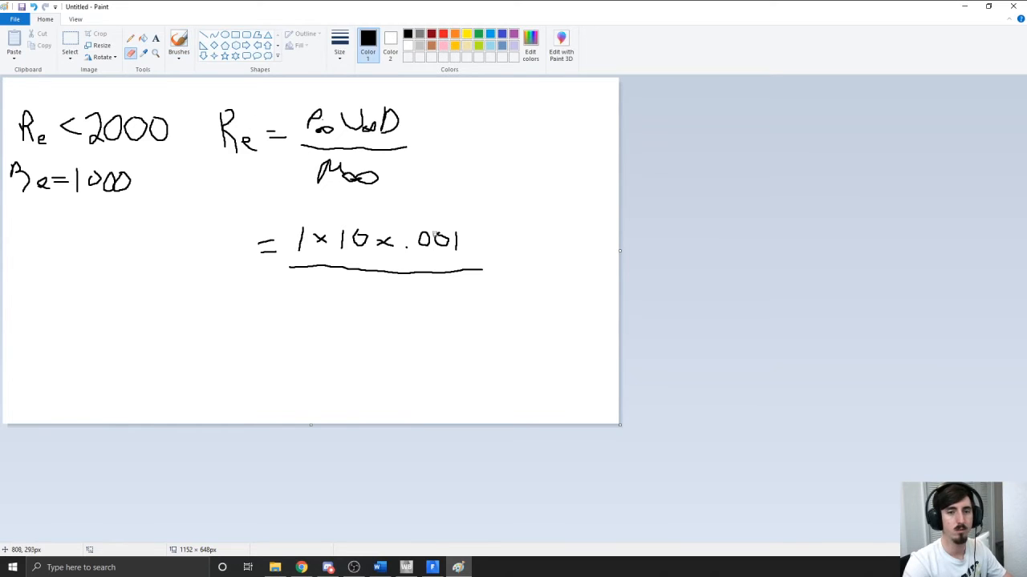
mouse_move(437, 236)
mouse_down()
mouse_move(456, 249)
mouse_move(456, 235)
mouse_up()
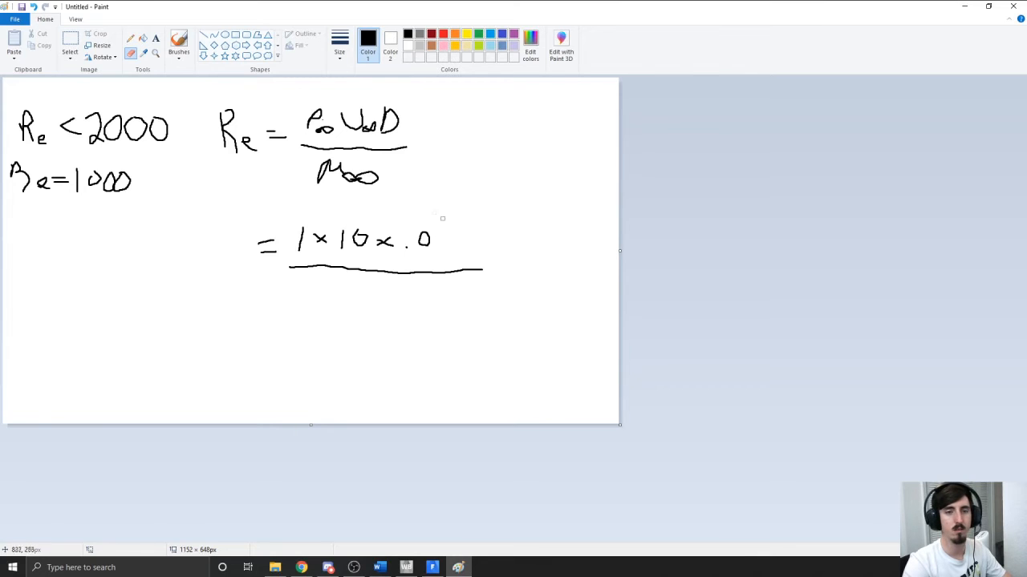
click(179, 44)
drag(436, 232, 434, 246)
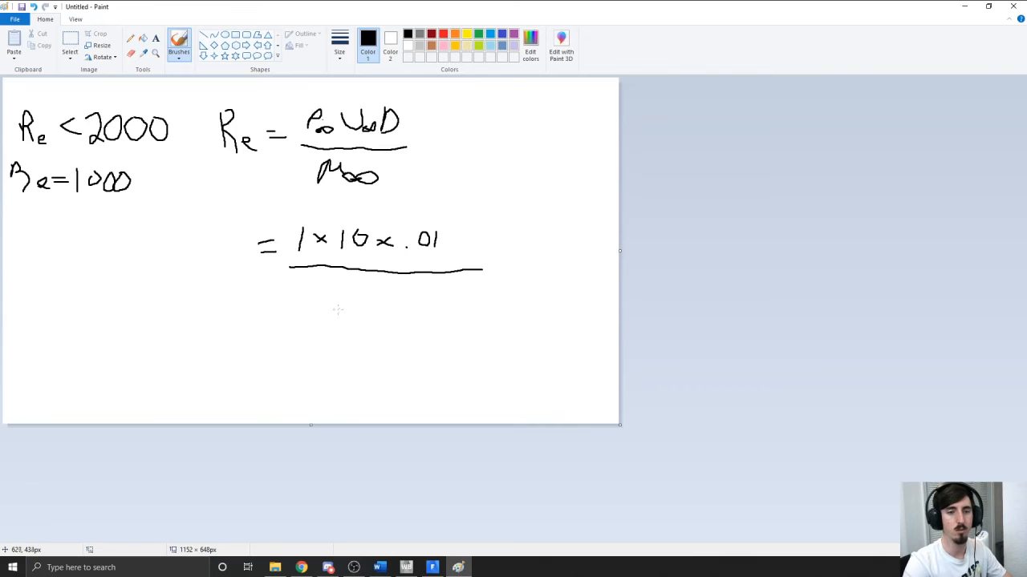
Step: Write .0001 as the denominator and add the result line beneath the fraction
mouse_move(345, 296)
mouse_down()
mouse_move(341, 303)
mouse_move(355, 300)
mouse_move(345, 292)
mouse_move(369, 291)
mouse_move(383, 309)
mouse_move(388, 292)
mouse_up()
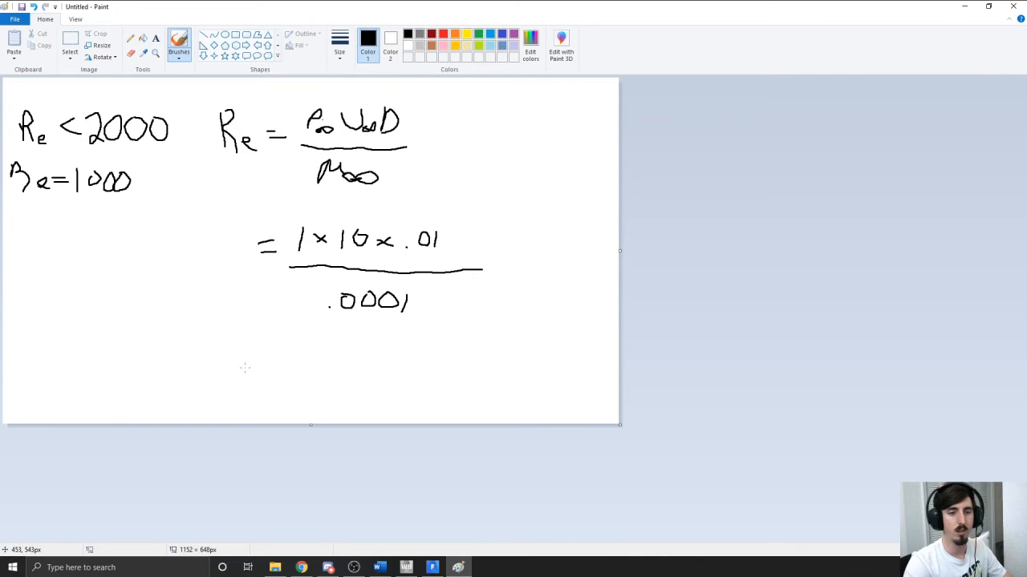
mouse_move(291, 363)
mouse_down()
mouse_move(293, 383)
mouse_move(354, 367)
mouse_move(337, 363)
mouse_up()
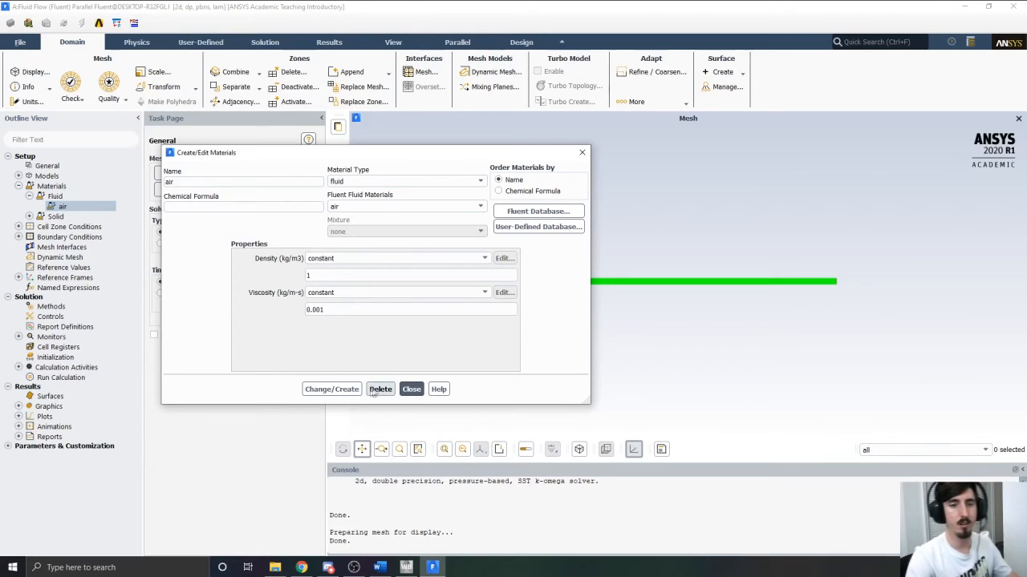
Step: Set the air material's constant viscosity to 0.0001 kg/m-s and apply the change
click(319, 310)
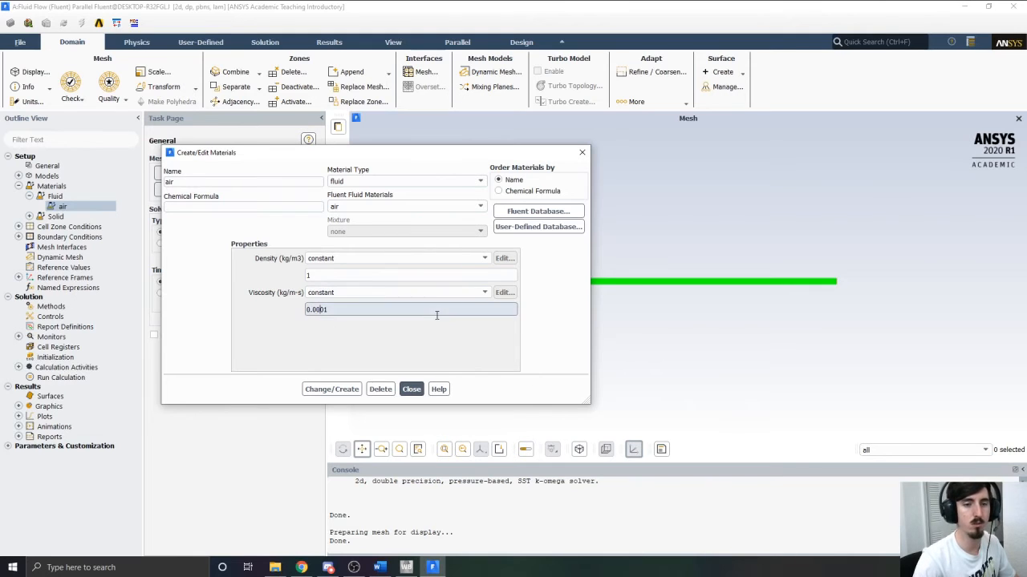
click(333, 388)
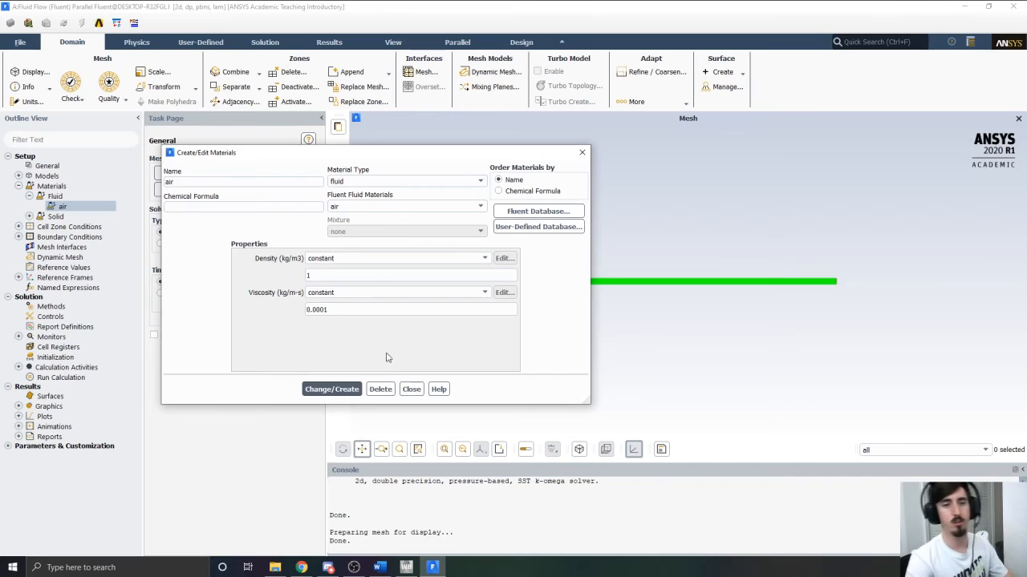
click(412, 390)
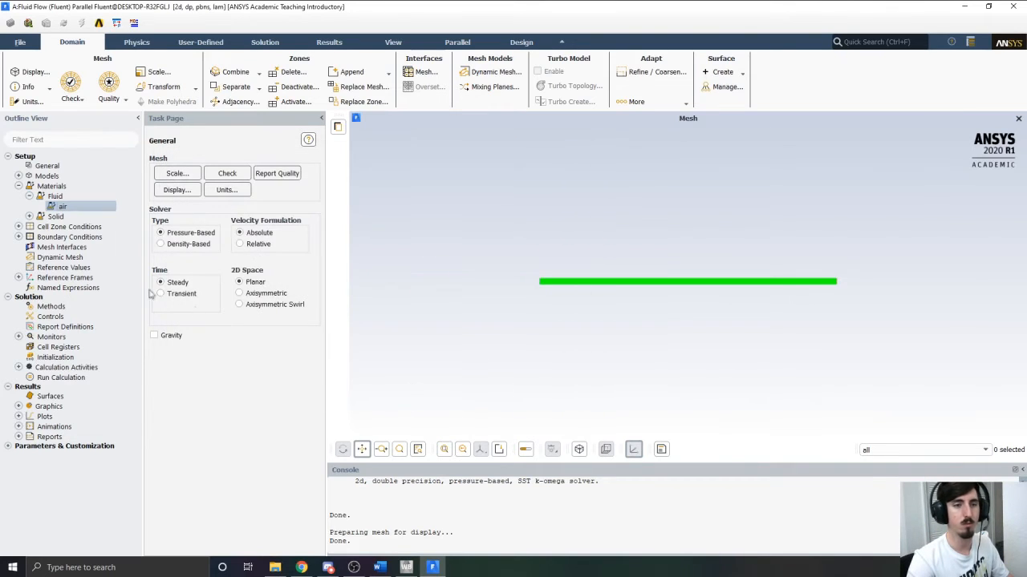
click(28, 196)
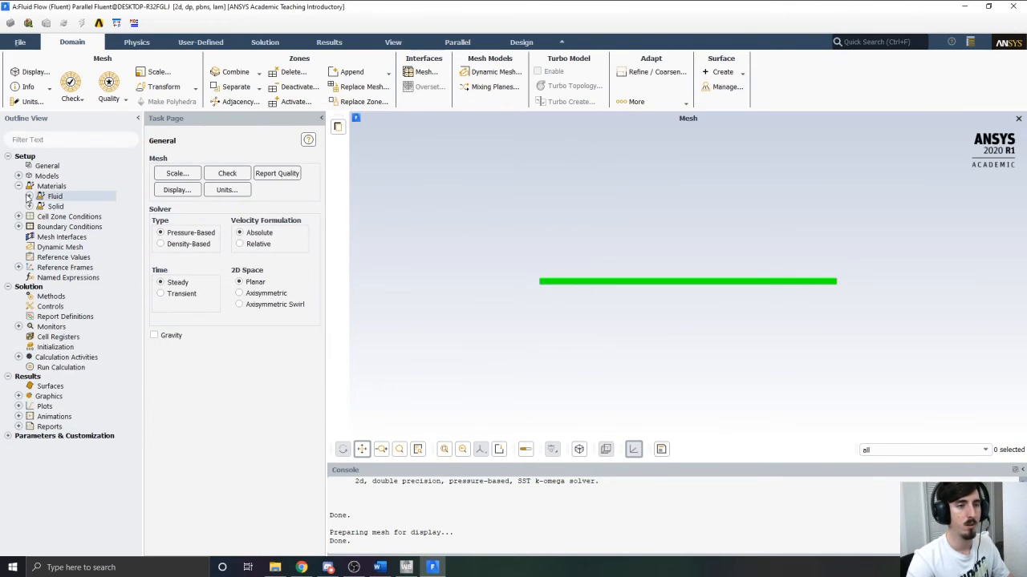
click(19, 186)
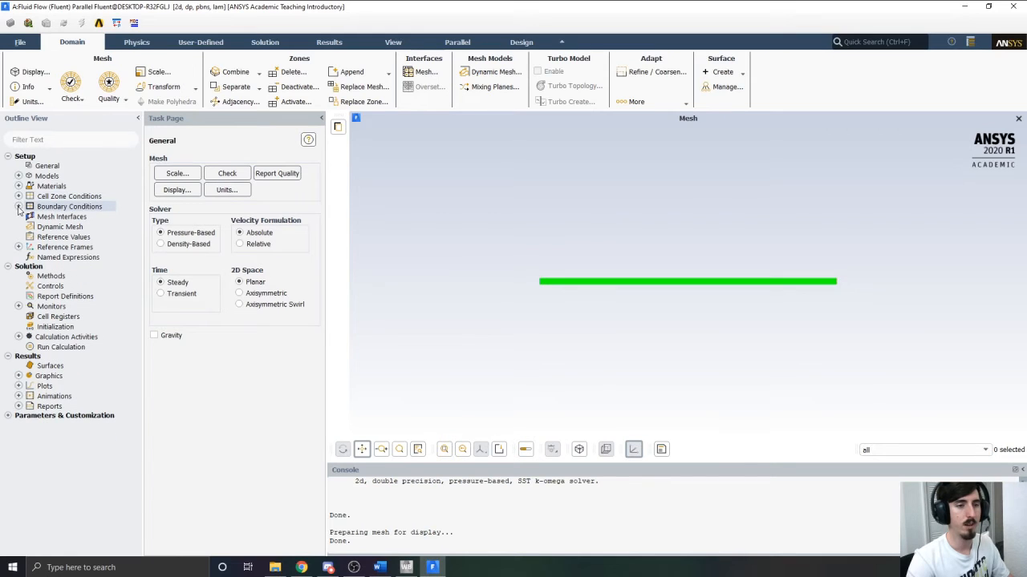
Step: Check which material is assigned to the surface_body fluid cell zone, leaving its settings unchanged
click(18, 196)
click(30, 206)
double_click(88, 217)
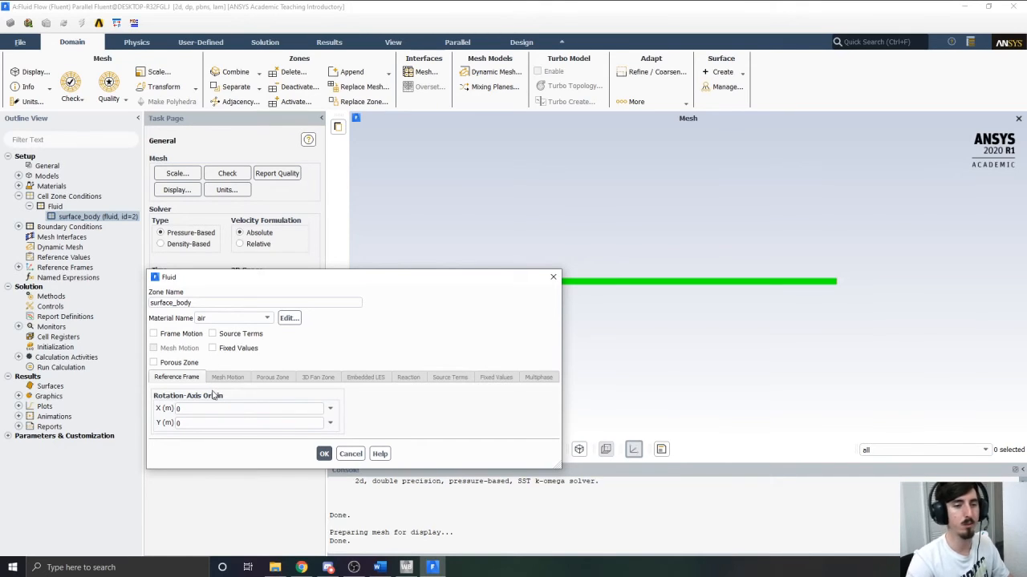
click(351, 454)
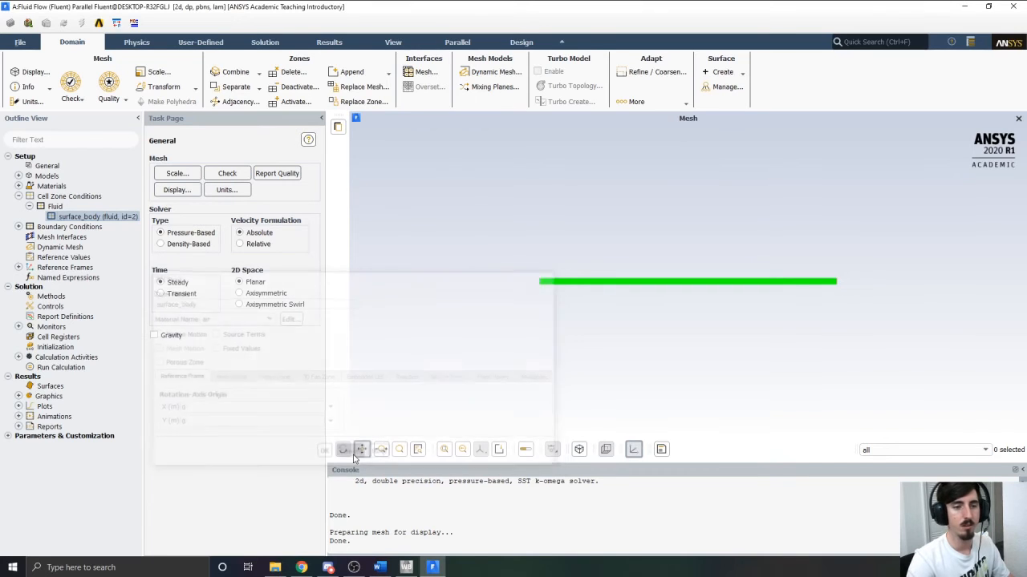
click(19, 196)
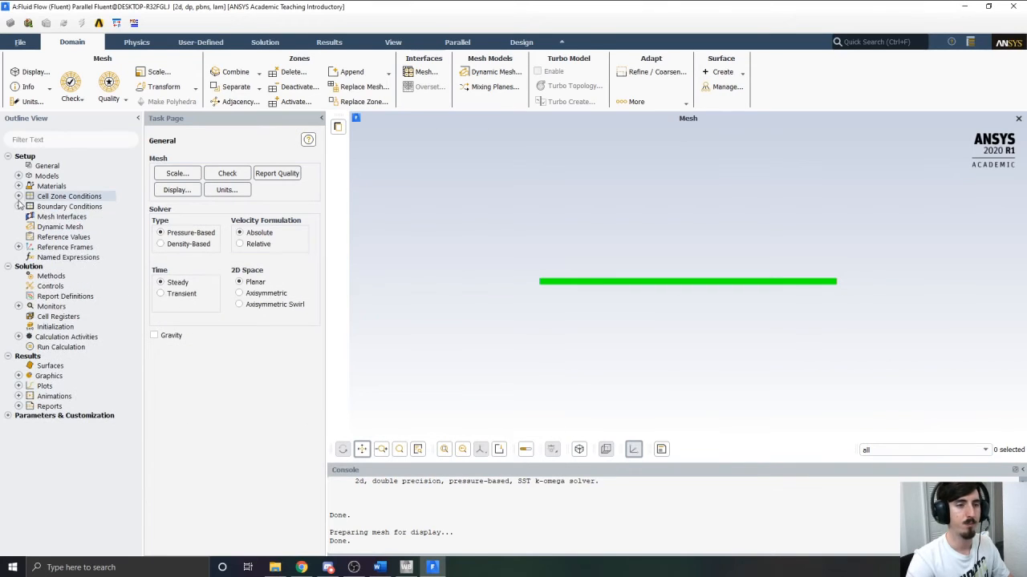
Step: Review the boundary types assigned to the inlet, outlet and wall zones
click(20, 207)
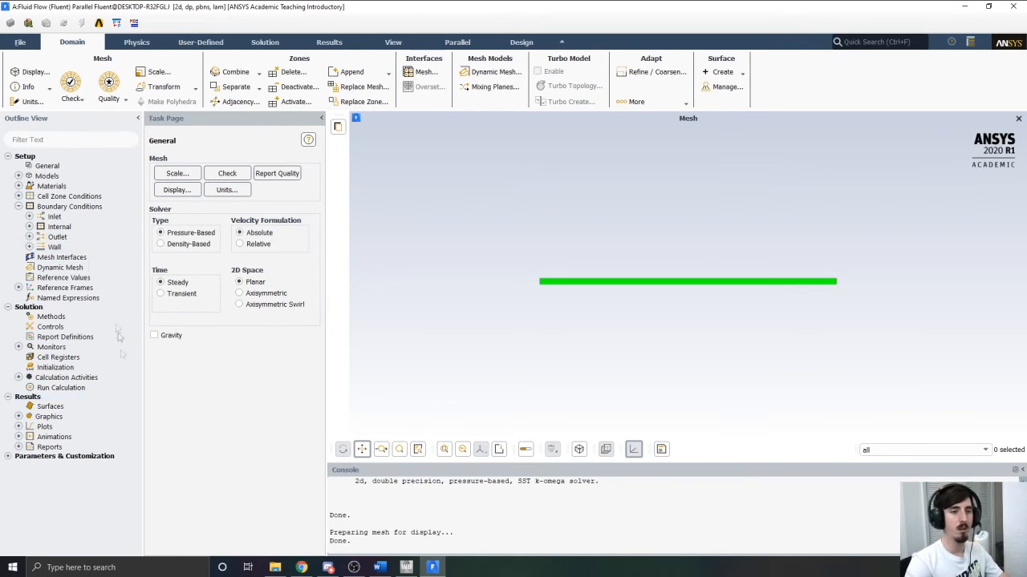
click(29, 217)
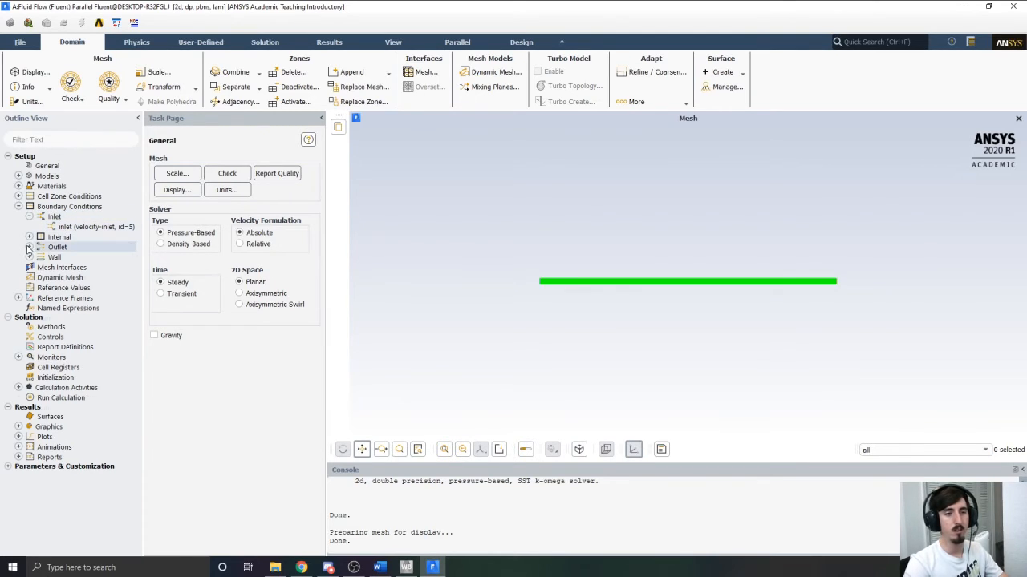
click(29, 247)
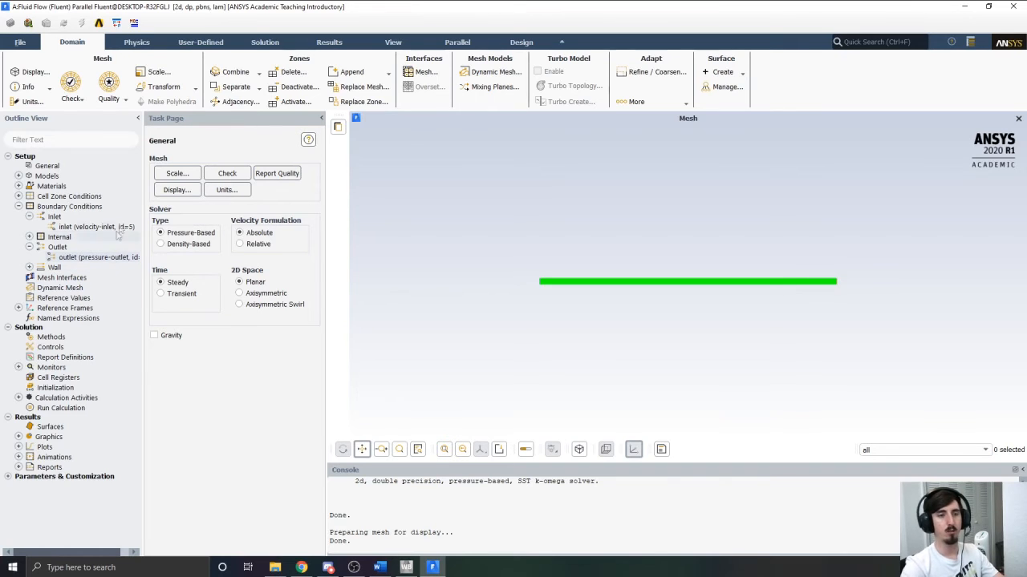
click(29, 216)
click(29, 236)
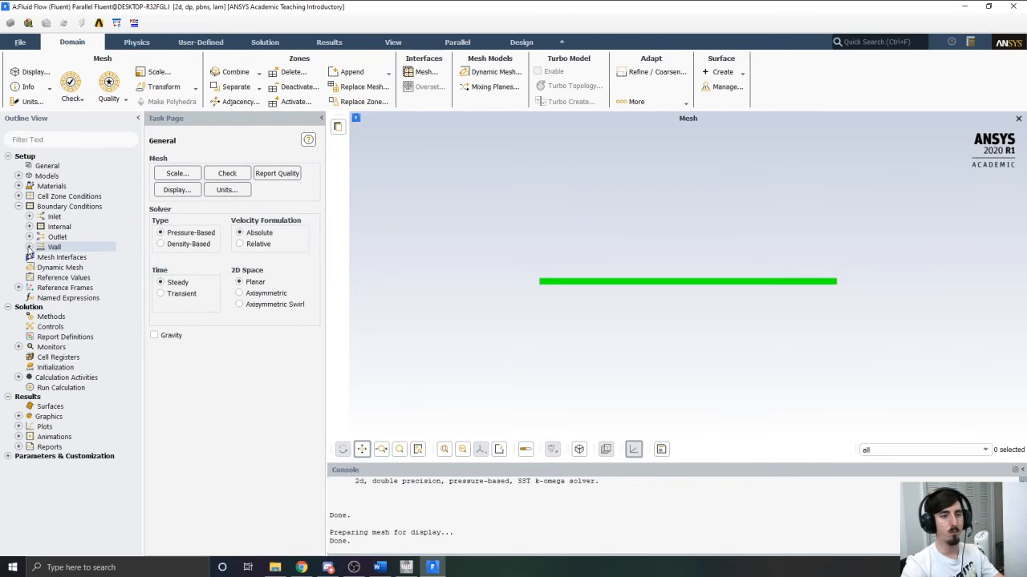
click(29, 247)
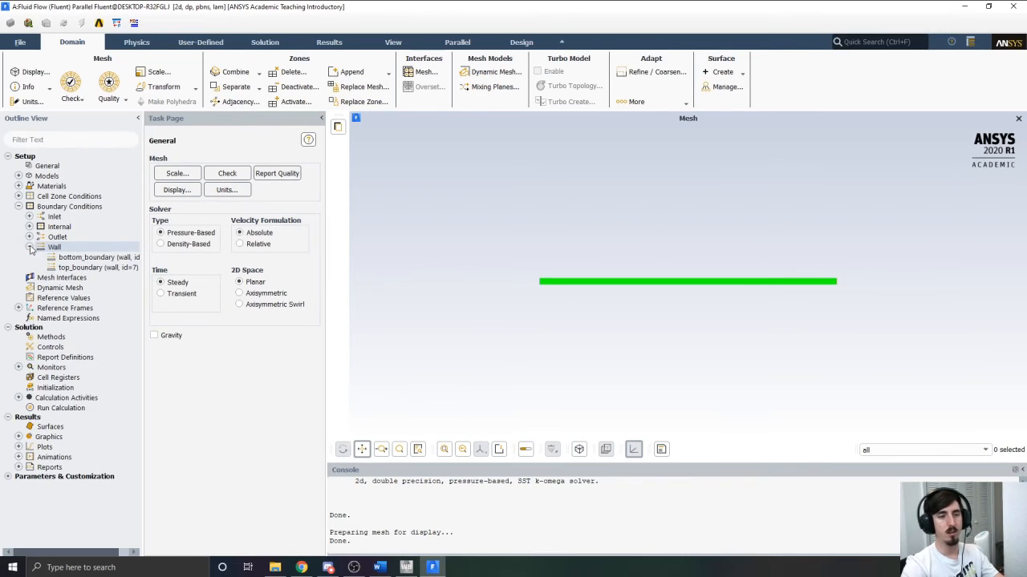
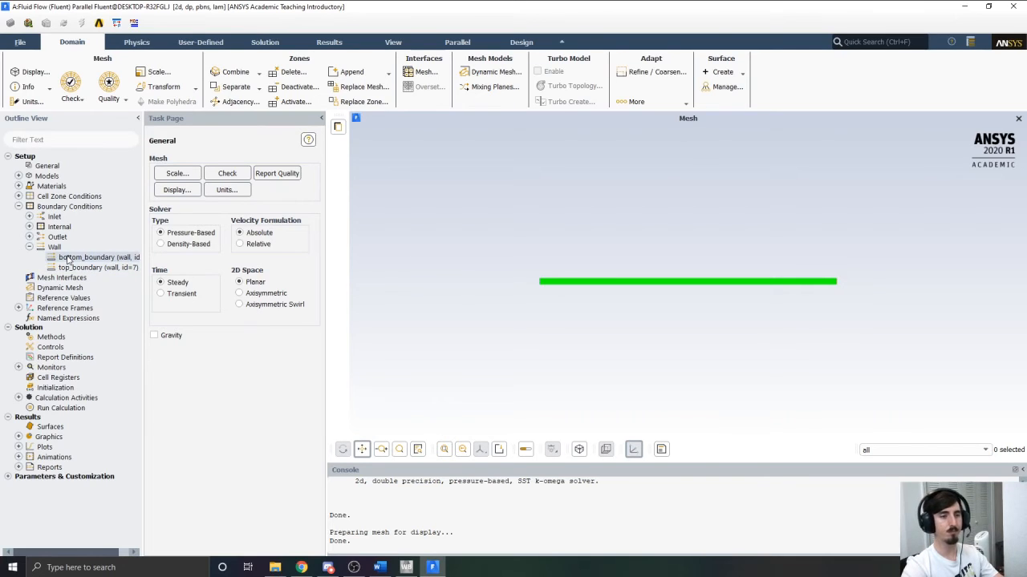
click(30, 247)
Step: Set the inlet boundary's velocity magnitude to 10 m/s
click(29, 216)
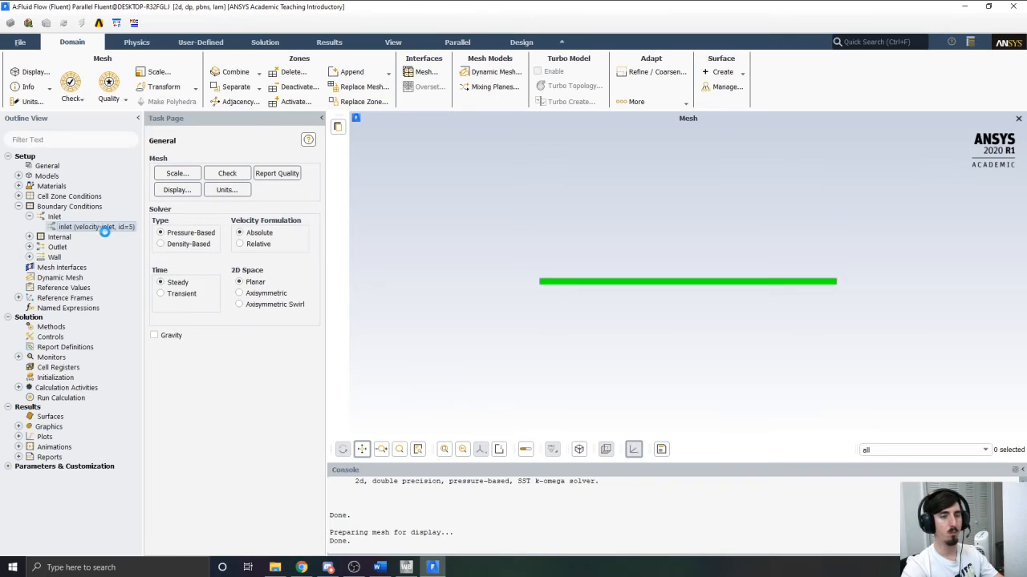
double_click(109, 229)
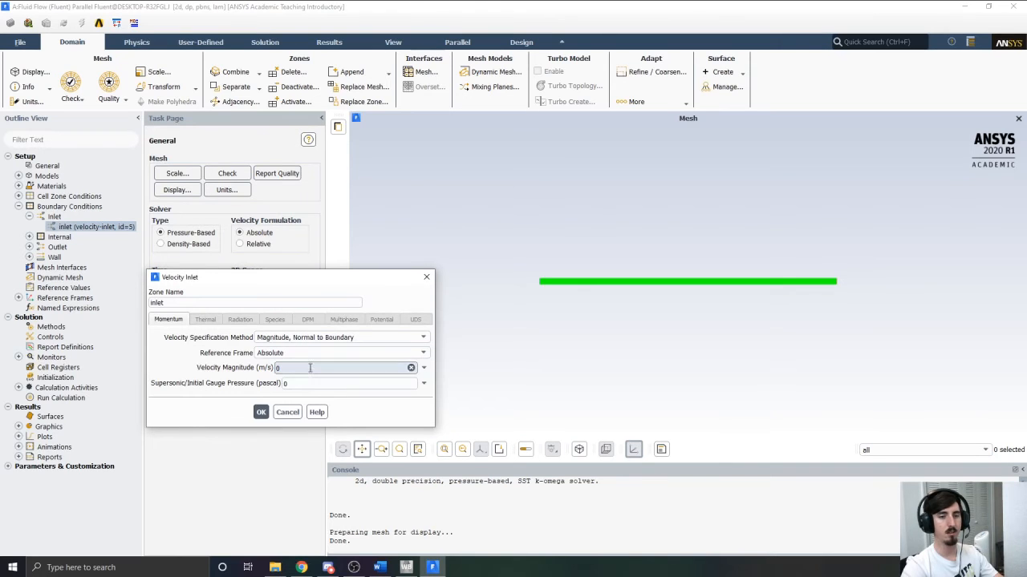
key(BackSpace)
text(10)
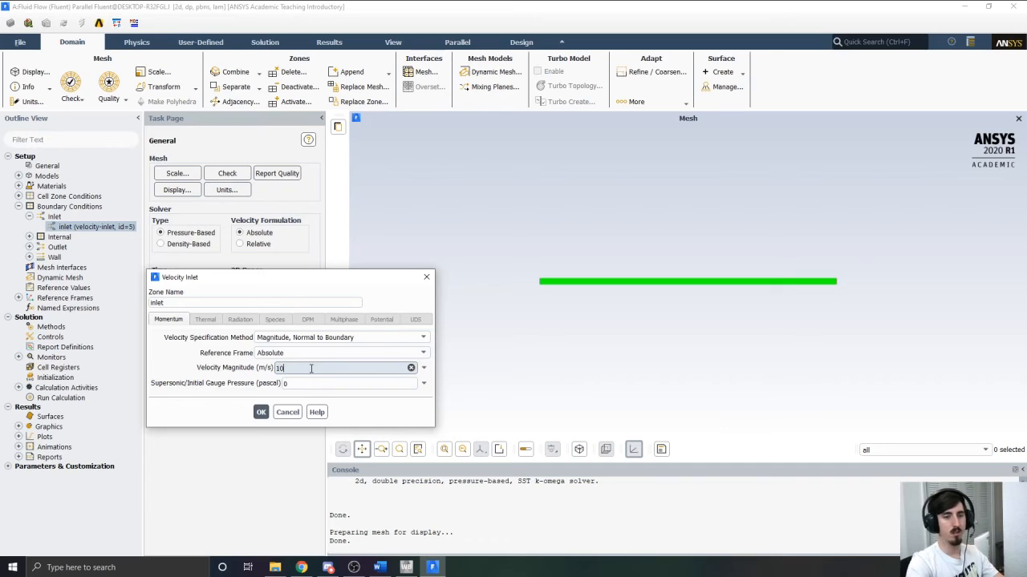
click(260, 413)
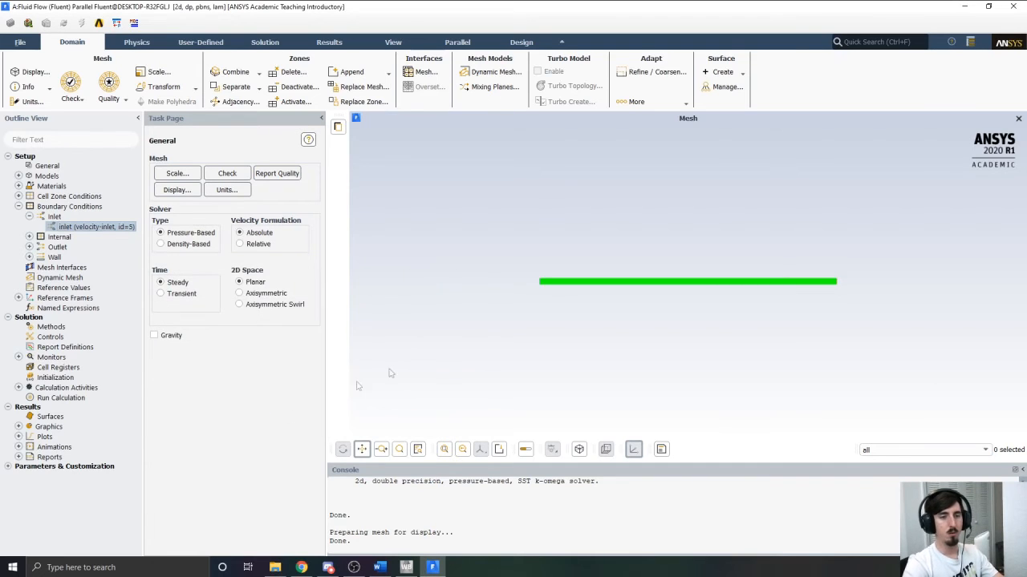
click(28, 217)
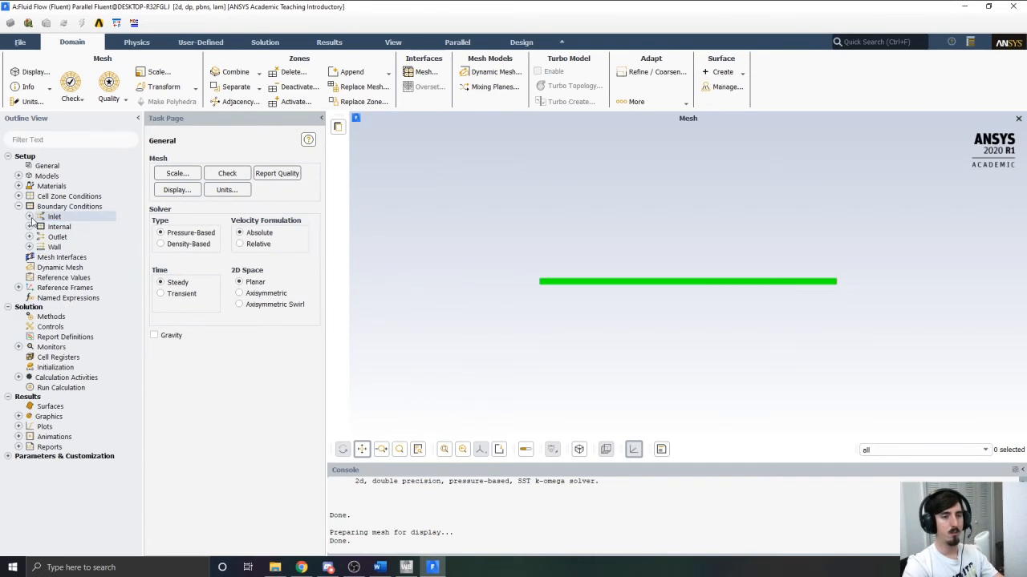
Step: Make top_boundary a moving wall with a translational speed of 10 m/s and an X direction of 1
click(28, 247)
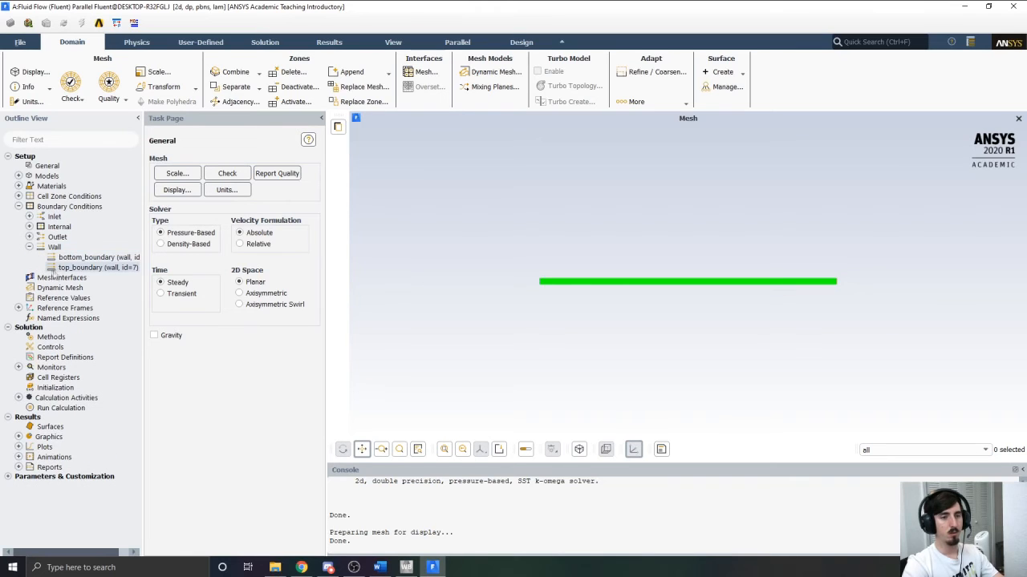
click(106, 274)
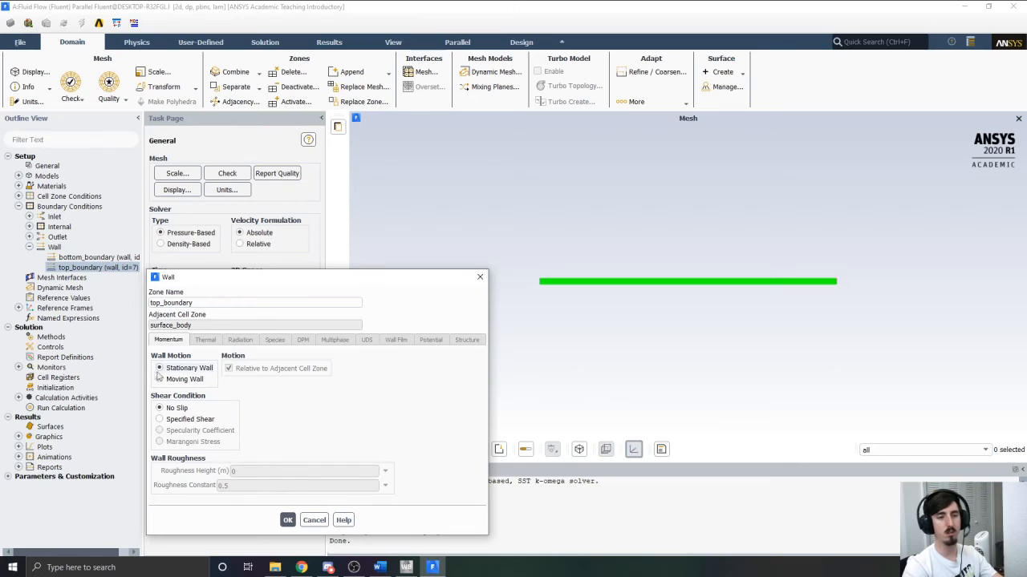
click(160, 380)
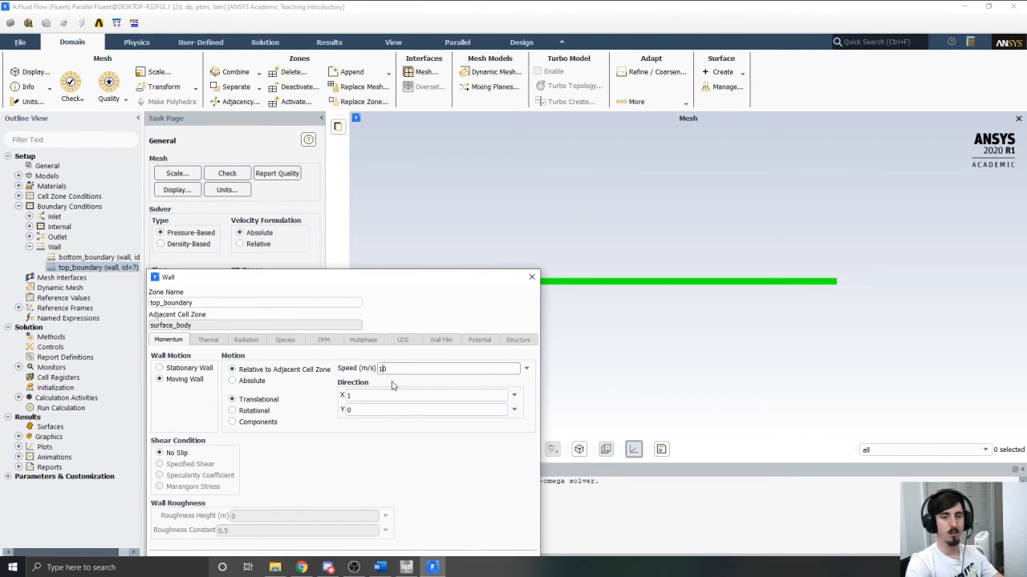
click(346, 394)
text(1)
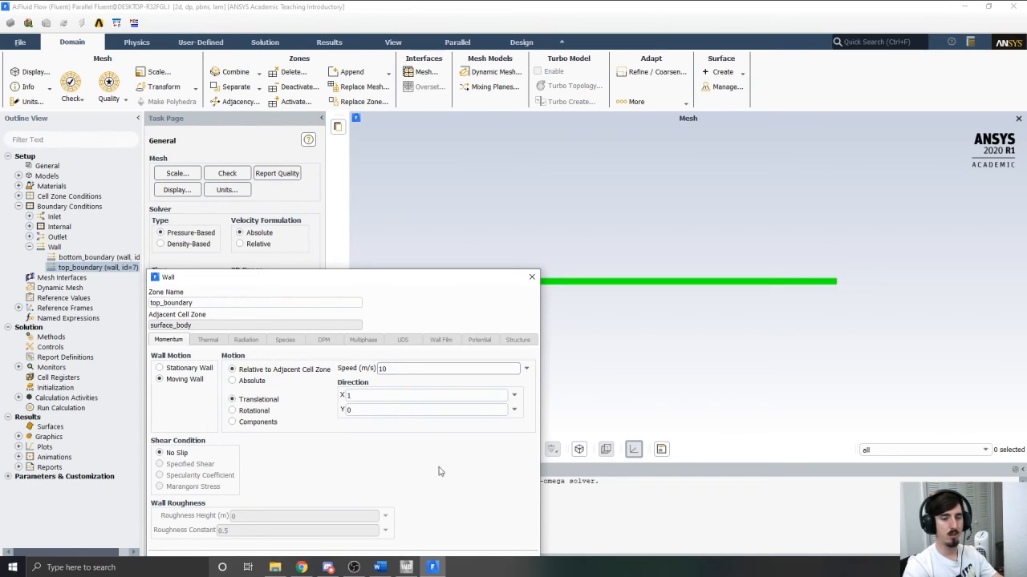
drag(395, 283, 357, 186)
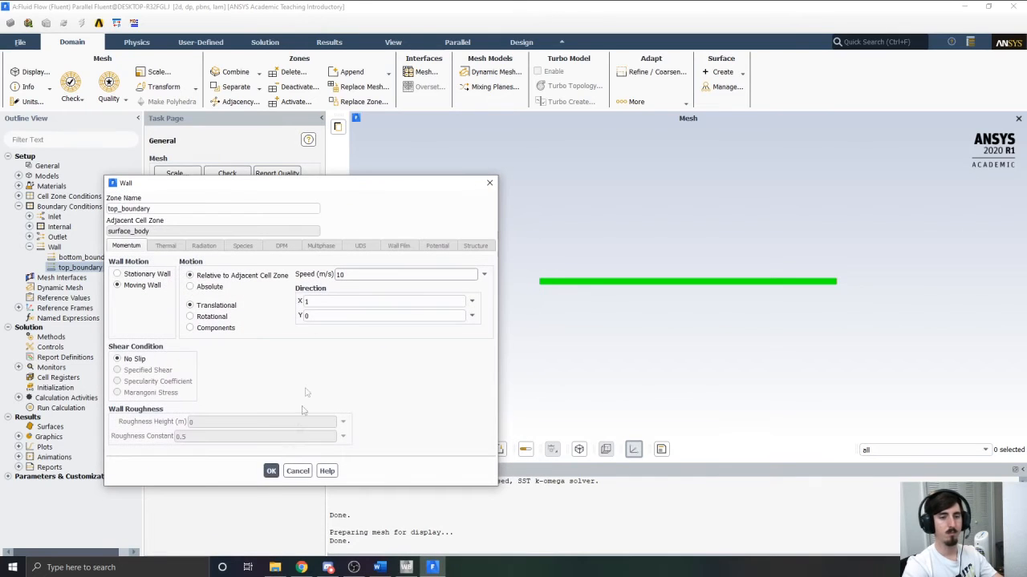
click(268, 470)
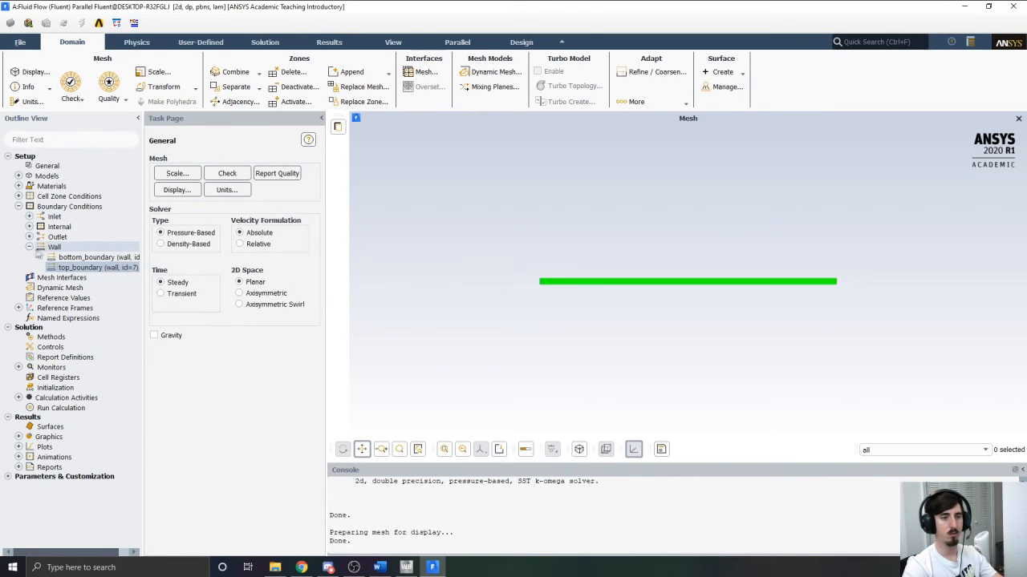
click(29, 248)
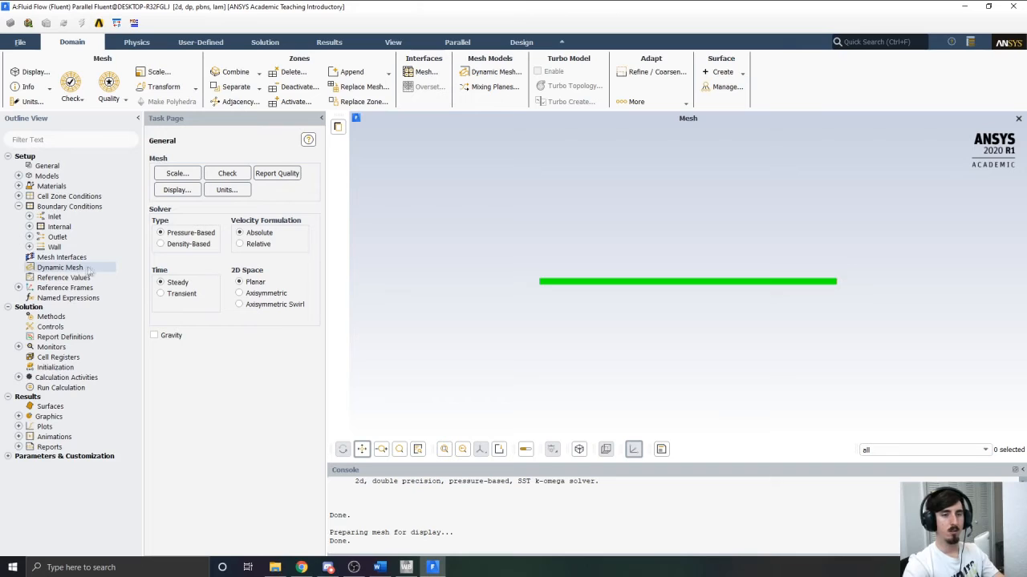
Step: Examine the boundary types available for the inlet, keeping it as velocity-inlet
click(28, 216)
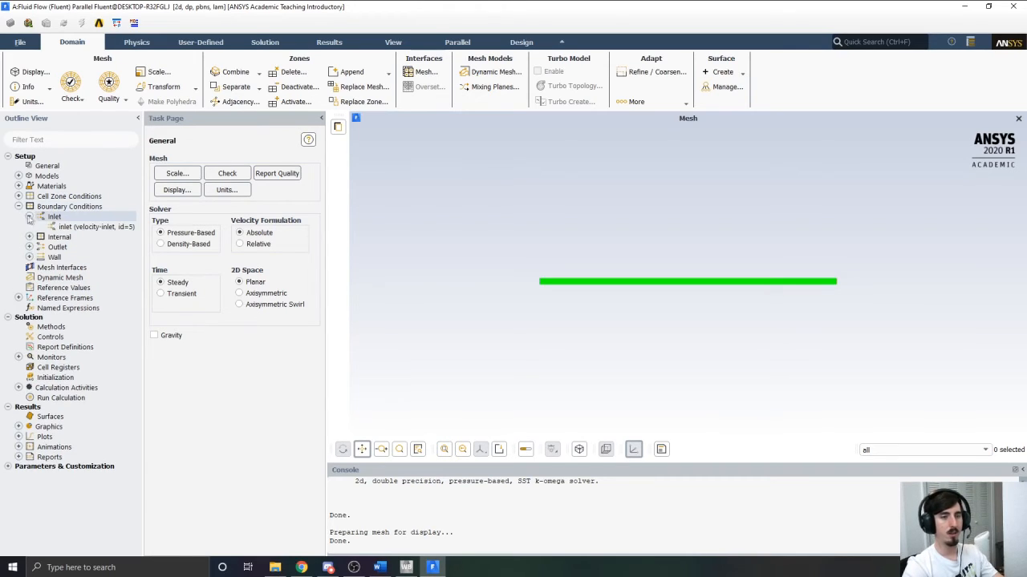
right_click(71, 229)
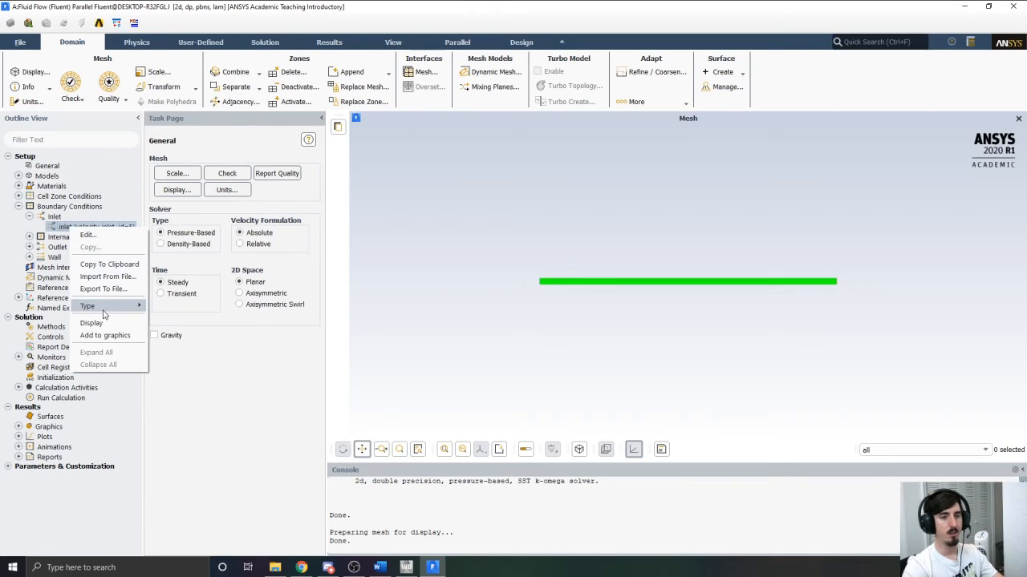
mouse_move(107, 312)
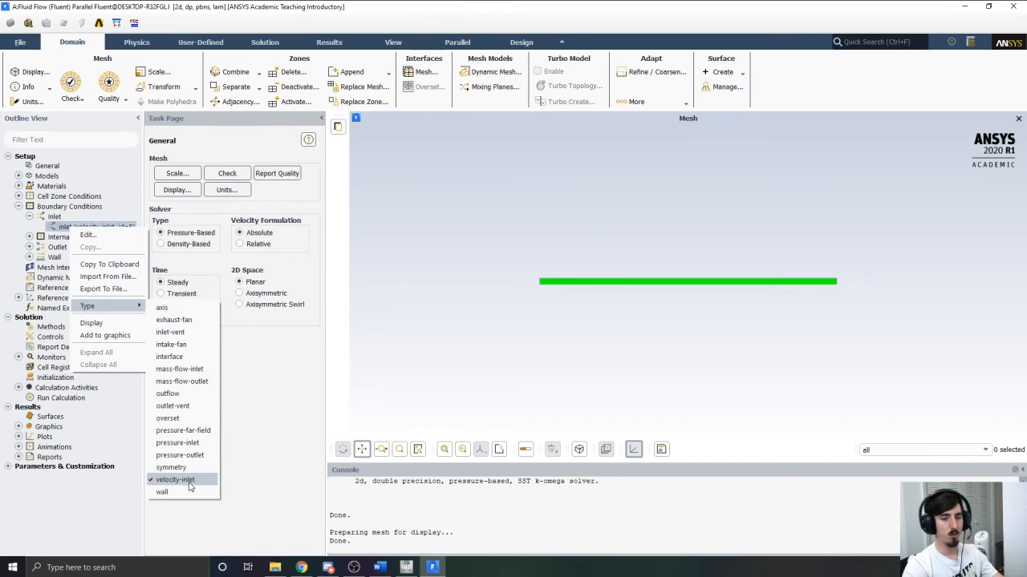
click(207, 444)
click(31, 217)
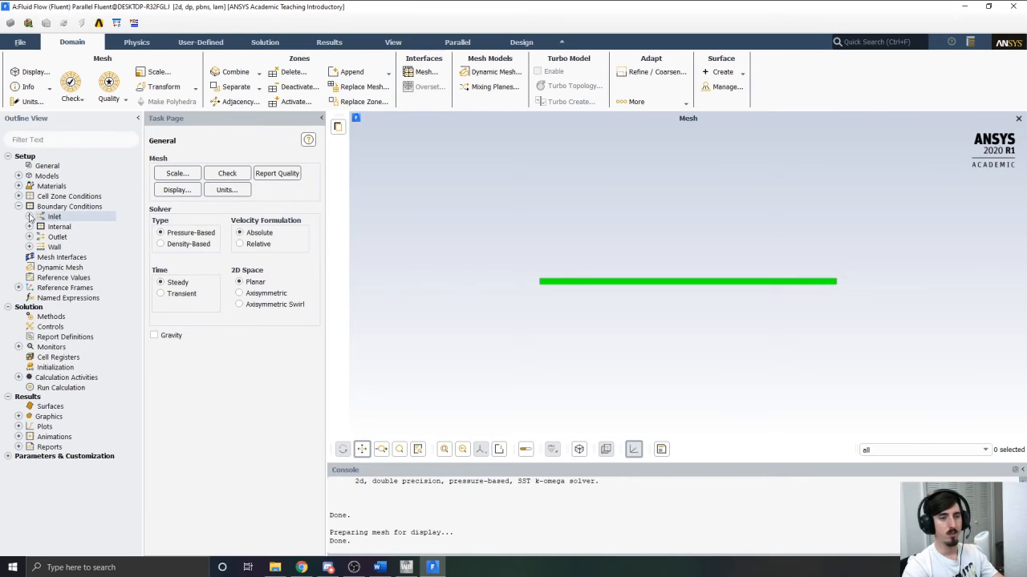
click(29, 217)
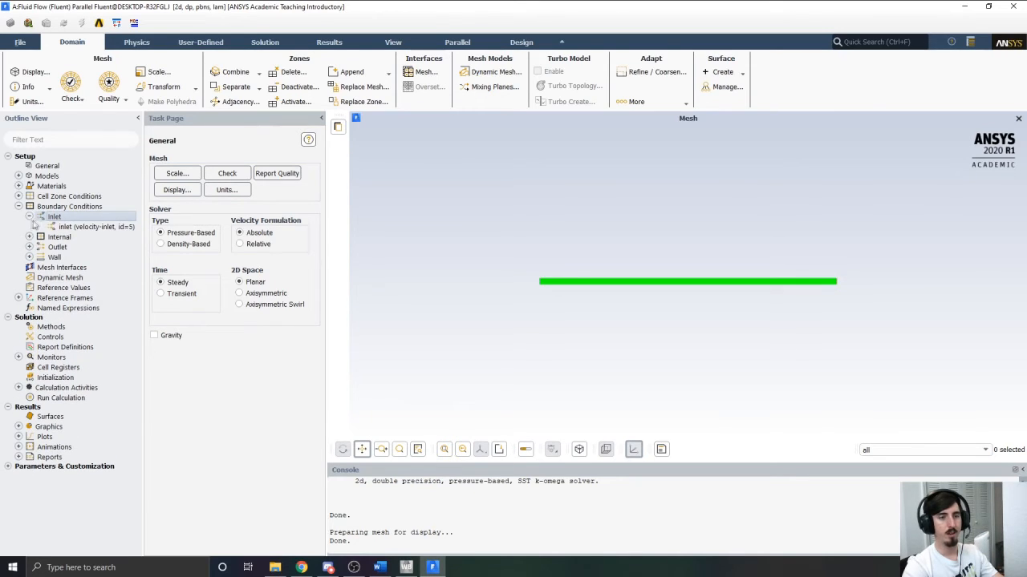
click(28, 217)
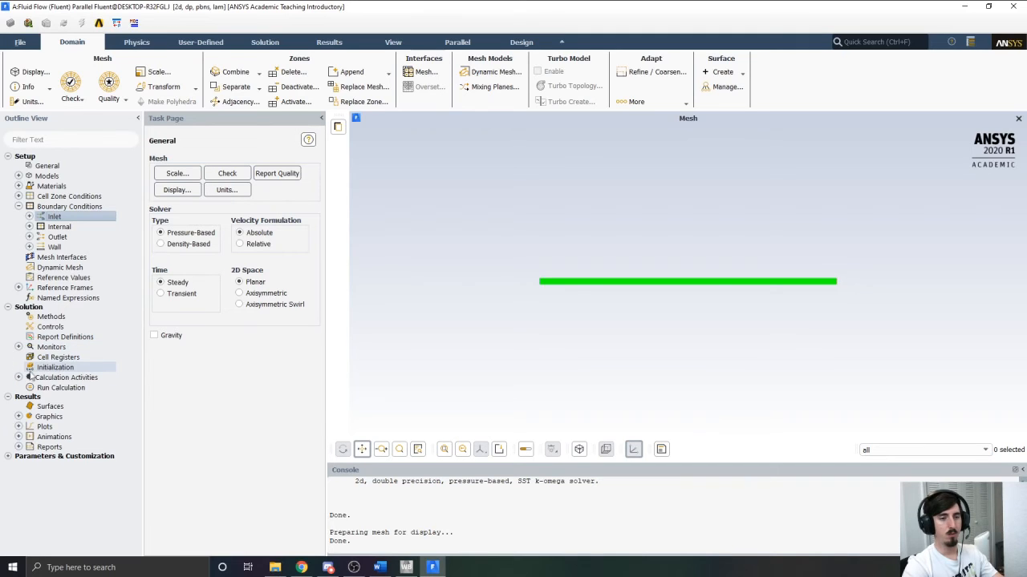
Step: Initialize the solution with Hybrid Initialization, keeping 10 iterations and the default general settings
click(53, 368)
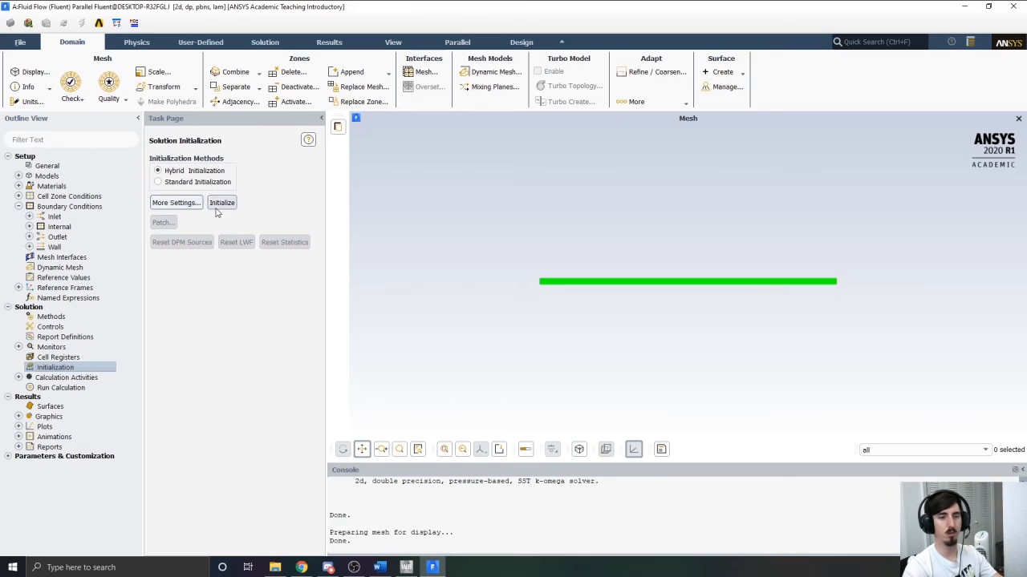
click(178, 203)
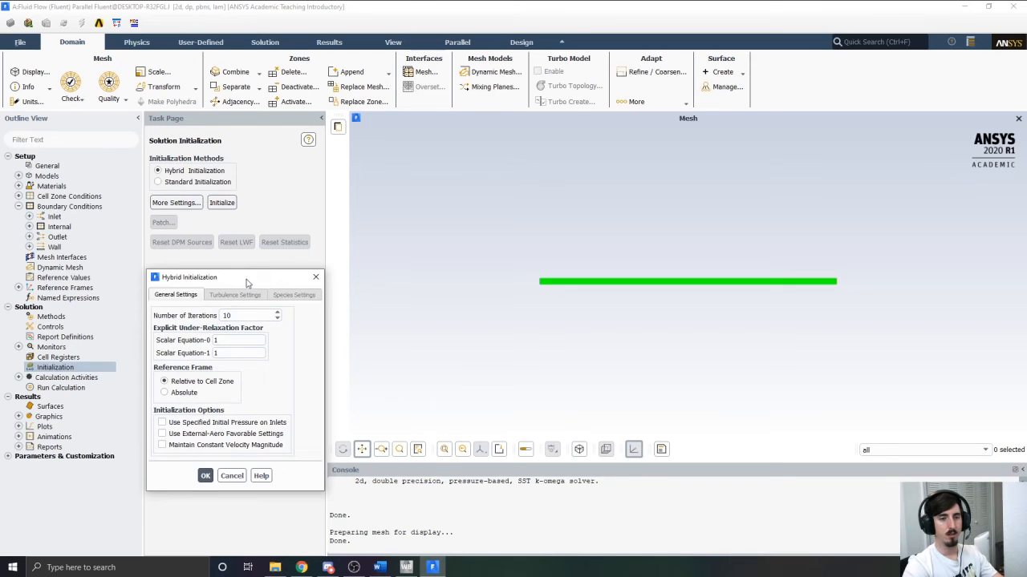
drag(247, 283, 261, 229)
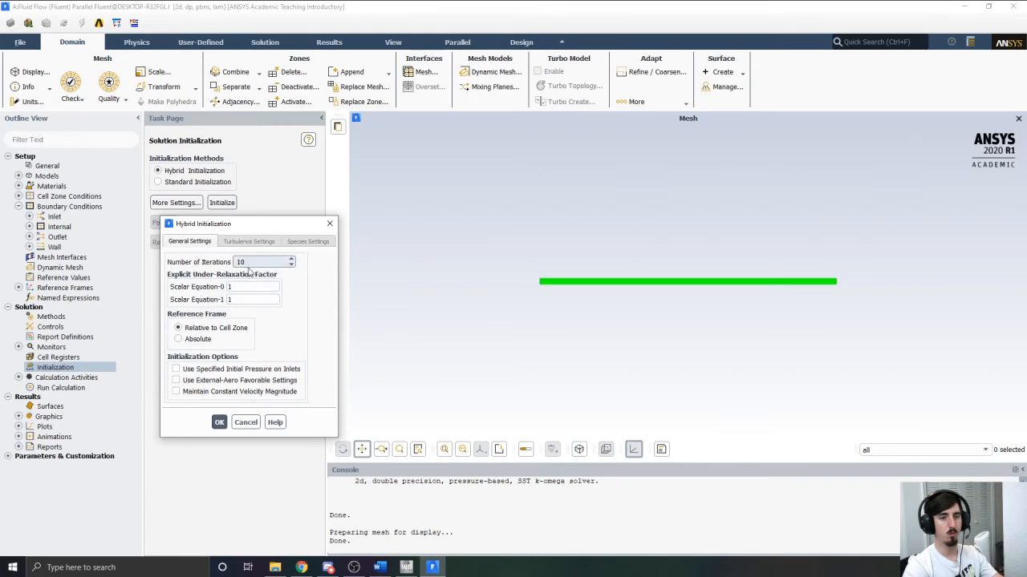
click(219, 422)
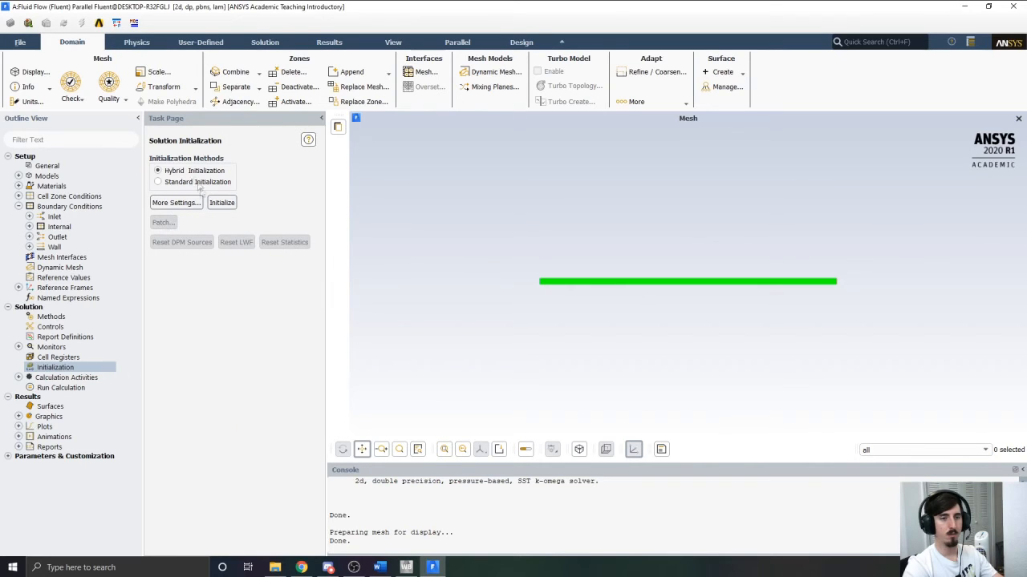
click(227, 204)
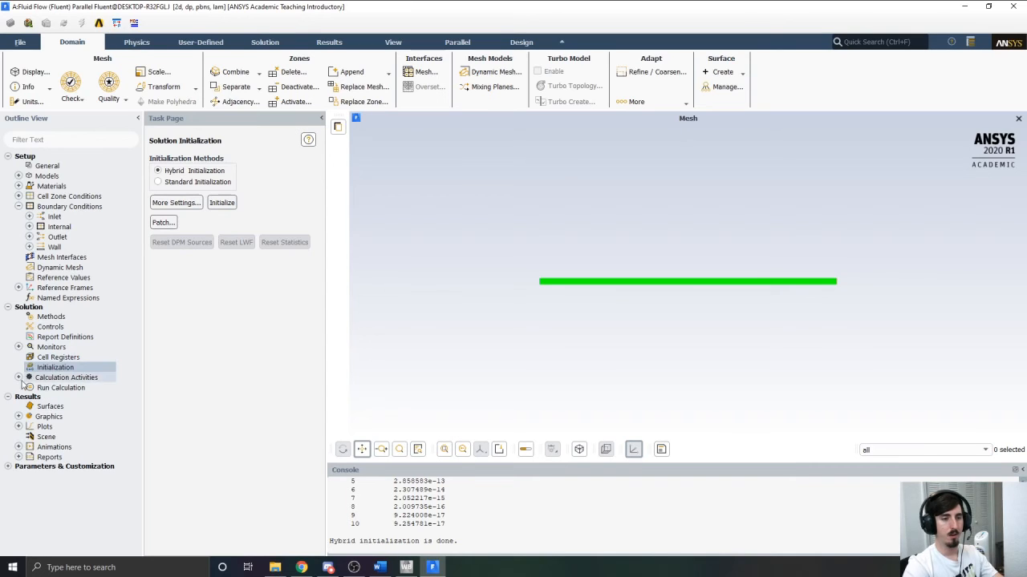
Step: Run the calculation with the number of iterations set to 500
click(54, 388)
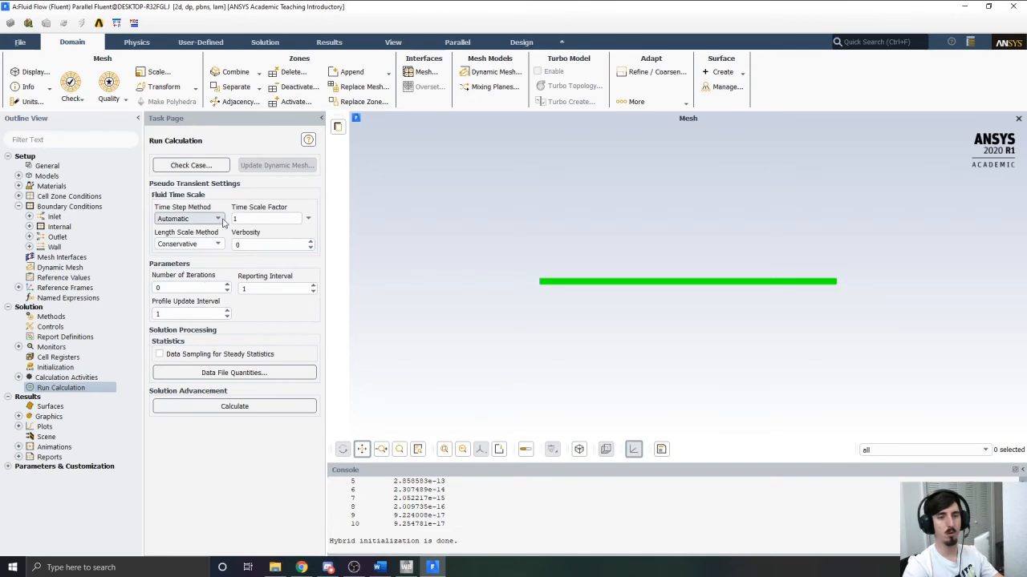
double_click(198, 287)
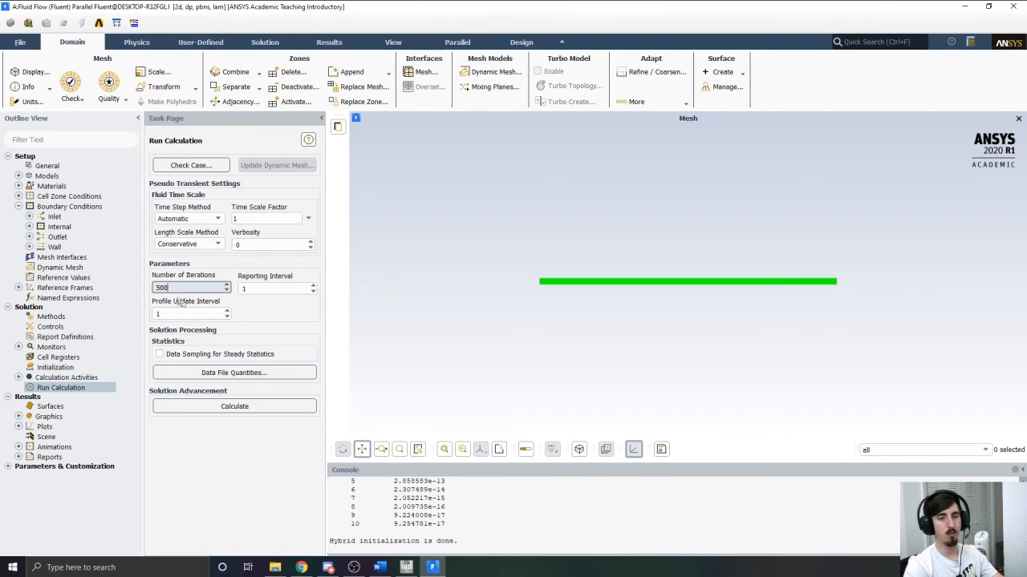
click(220, 287)
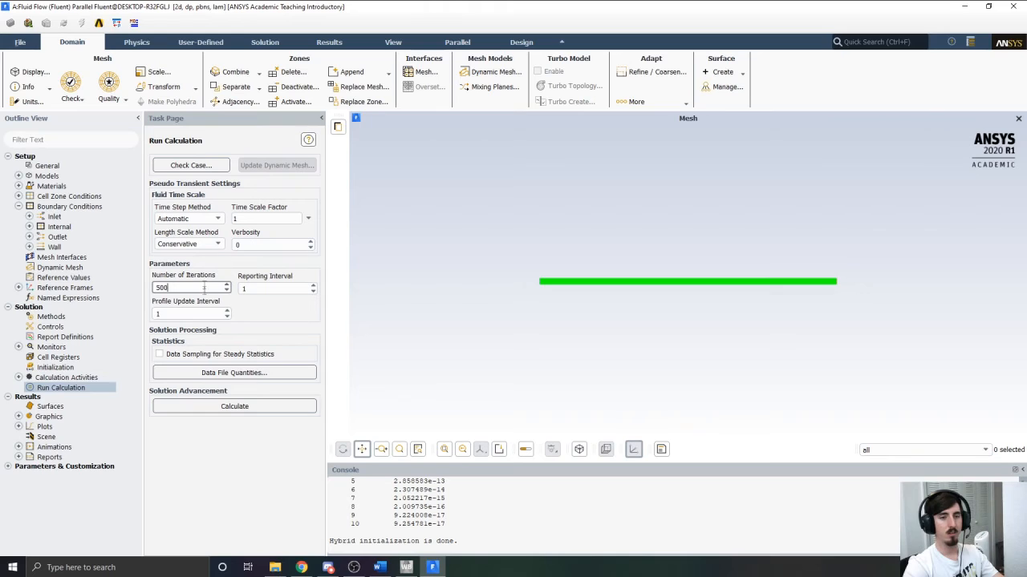
click(245, 407)
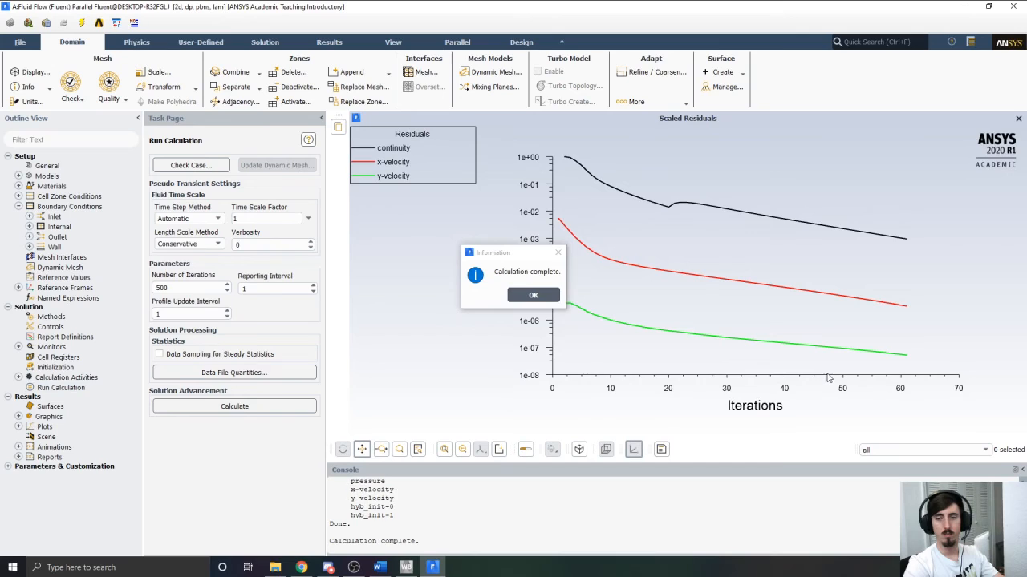
click(537, 296)
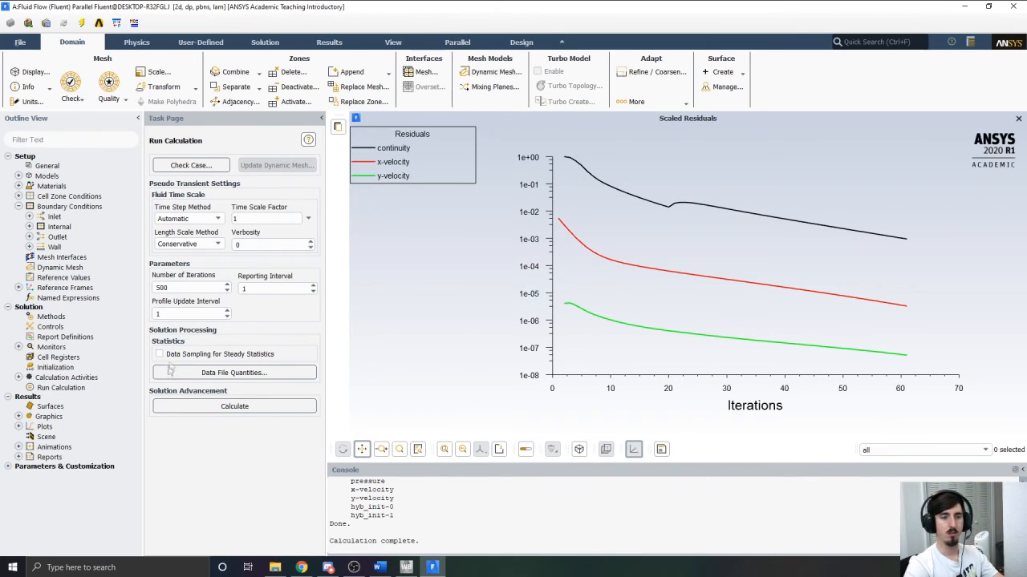
Step: Create and display a filled contour plot of velocity magnitude
click(18, 417)
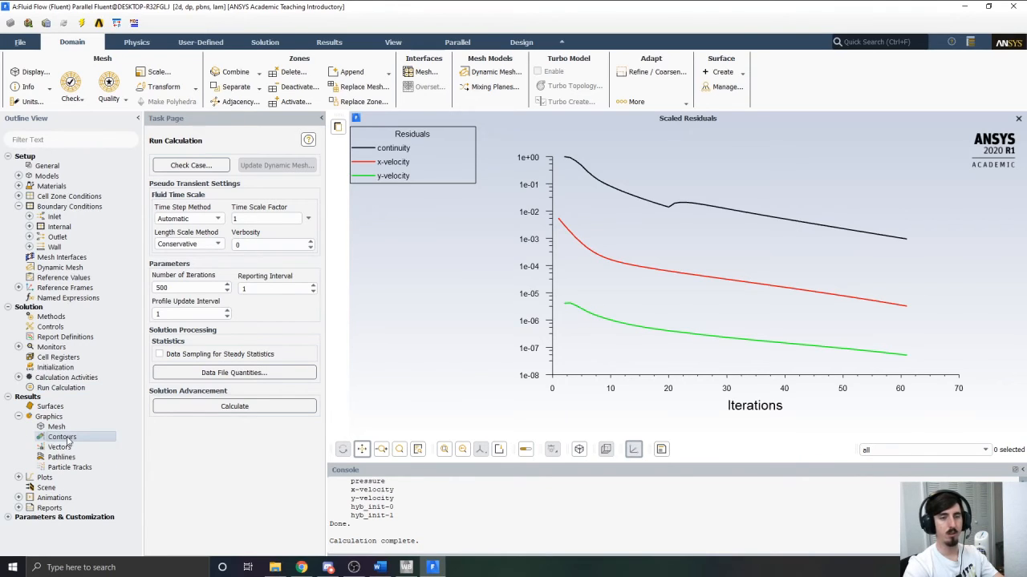
double_click(64, 438)
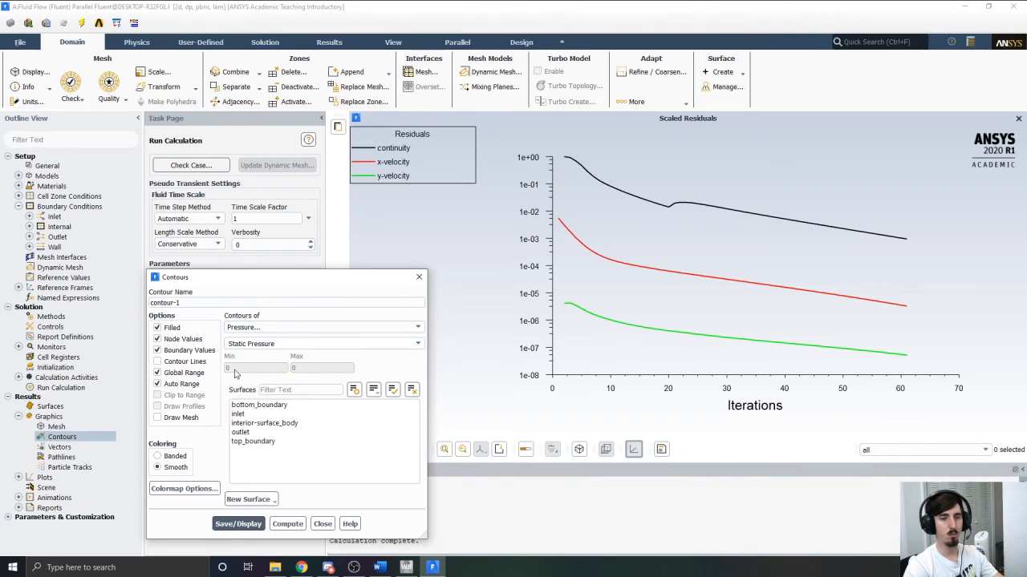
click(301, 330)
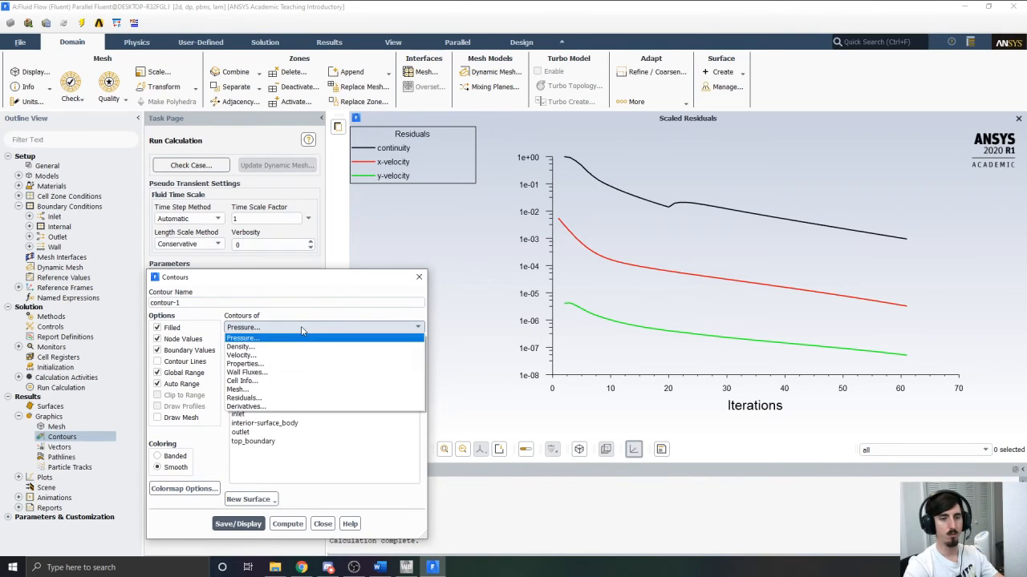
click(267, 358)
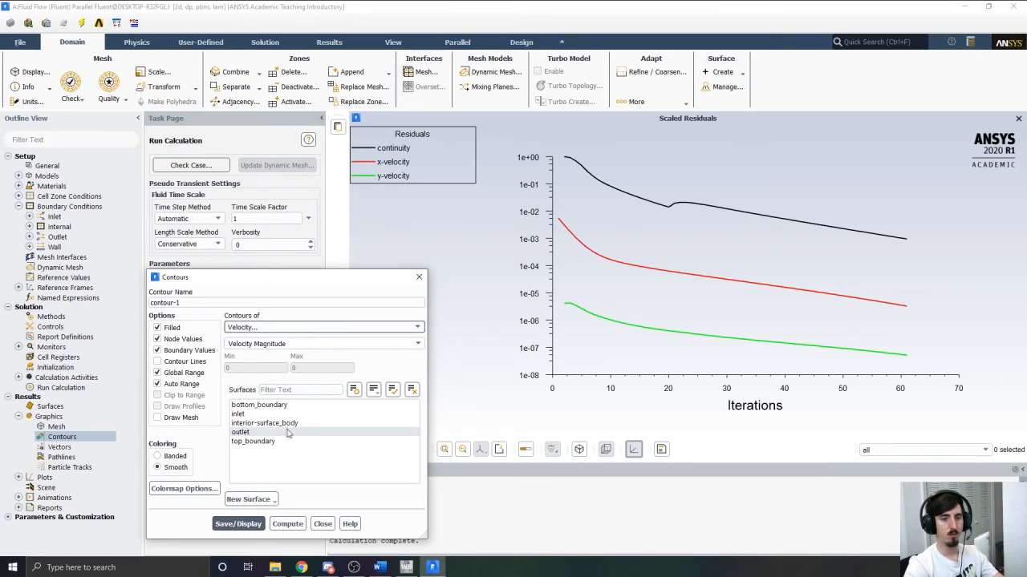
click(245, 527)
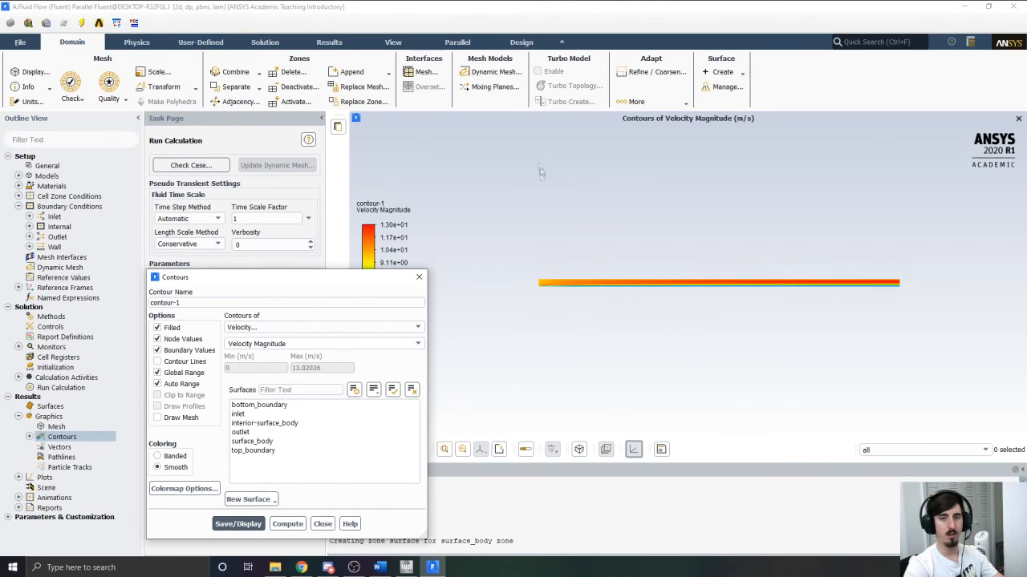
Step: Place the velocity legend horizontally above the channel, fit the plot to the view and close the contour settings
drag(360, 277, 253, 103)
drag(389, 240, 708, 130)
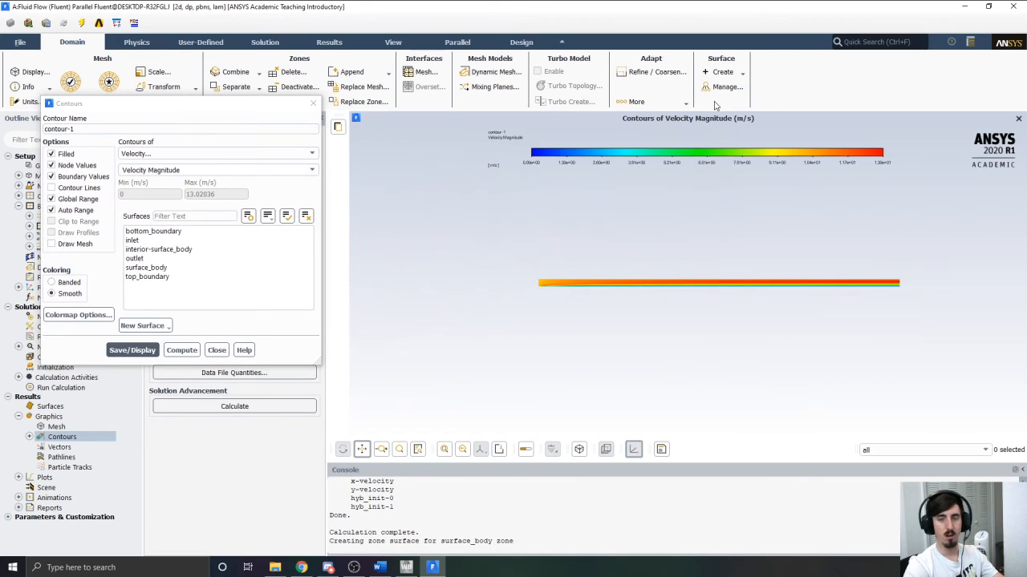
click(445, 452)
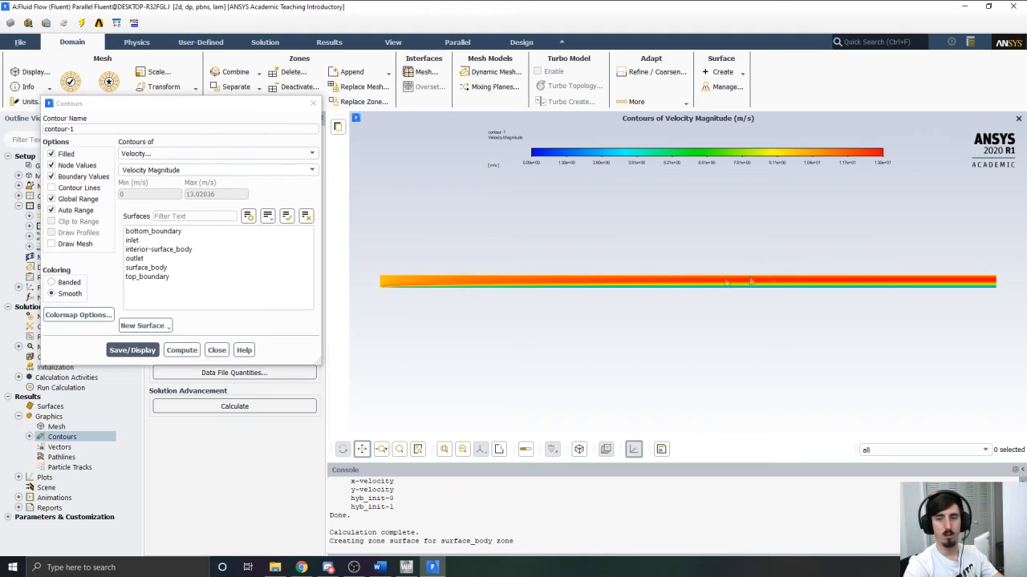
click(216, 351)
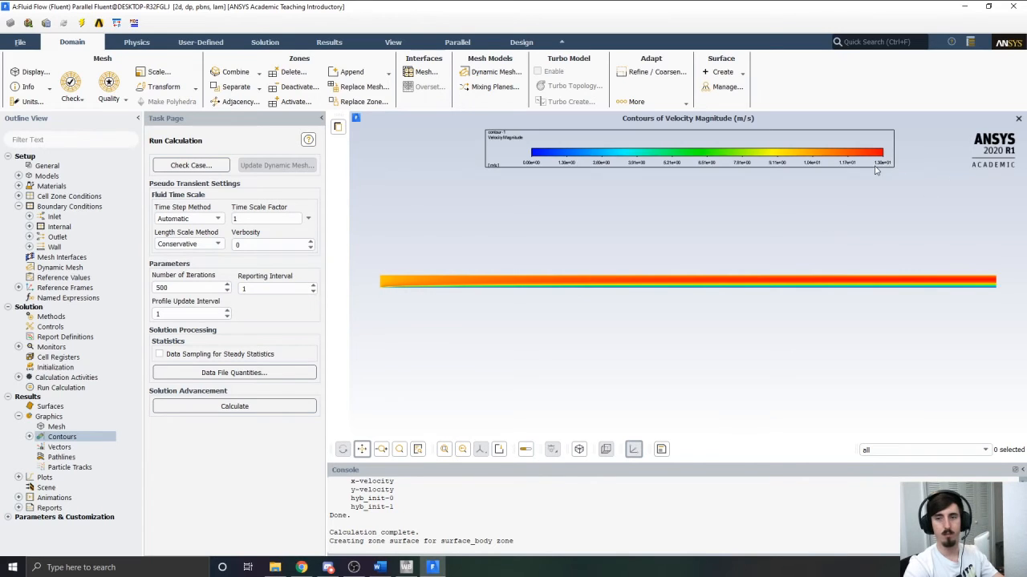
Step: Examine the velocity contours along the channel, from the boundary layer growing at the inlet to the full length
scroll(876, 167, down, 1)
scroll(883, 165, up, 2)
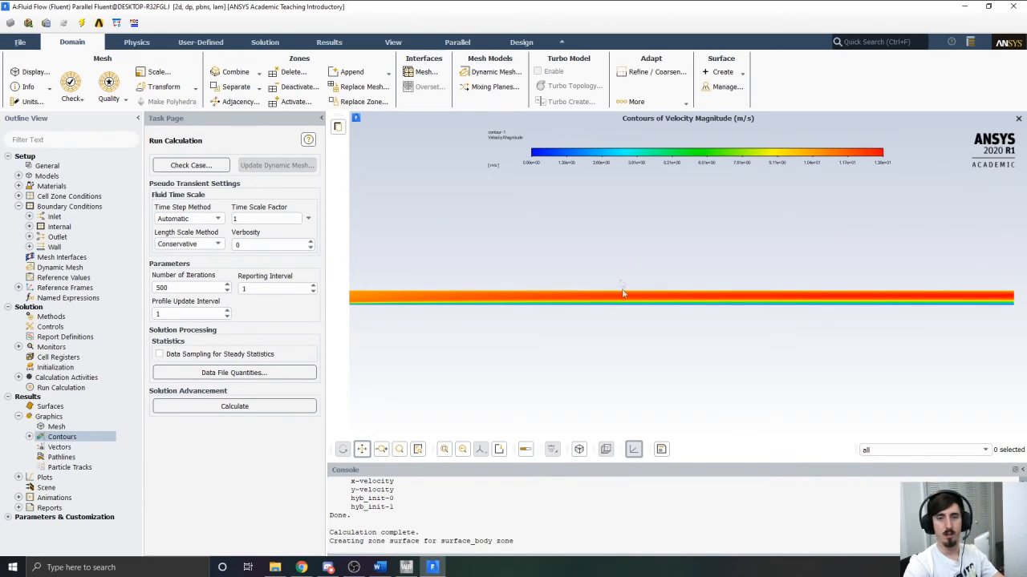
drag(686, 181, 385, 241)
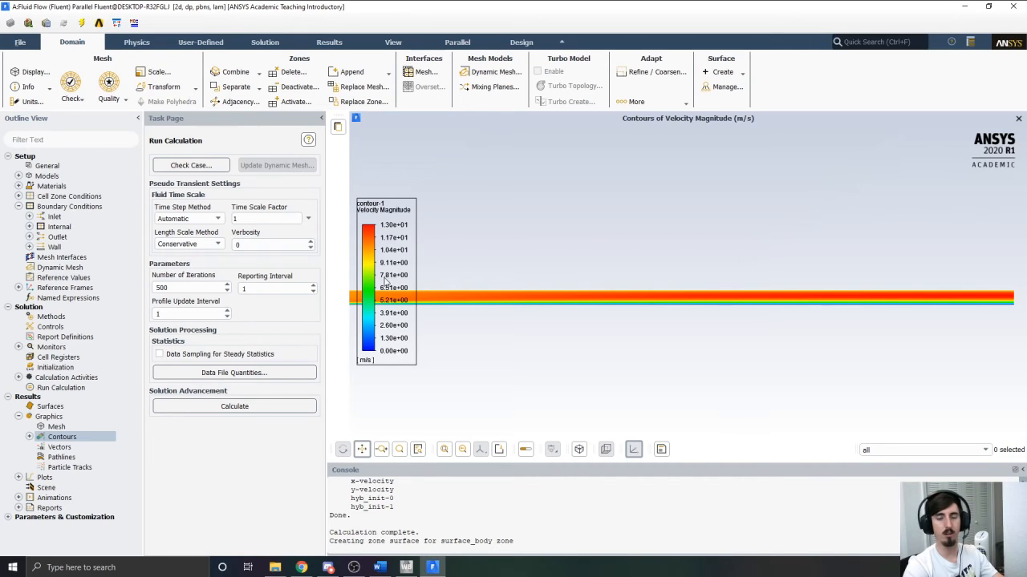
drag(384, 284, 688, 101)
scroll(561, 297, down, 3)
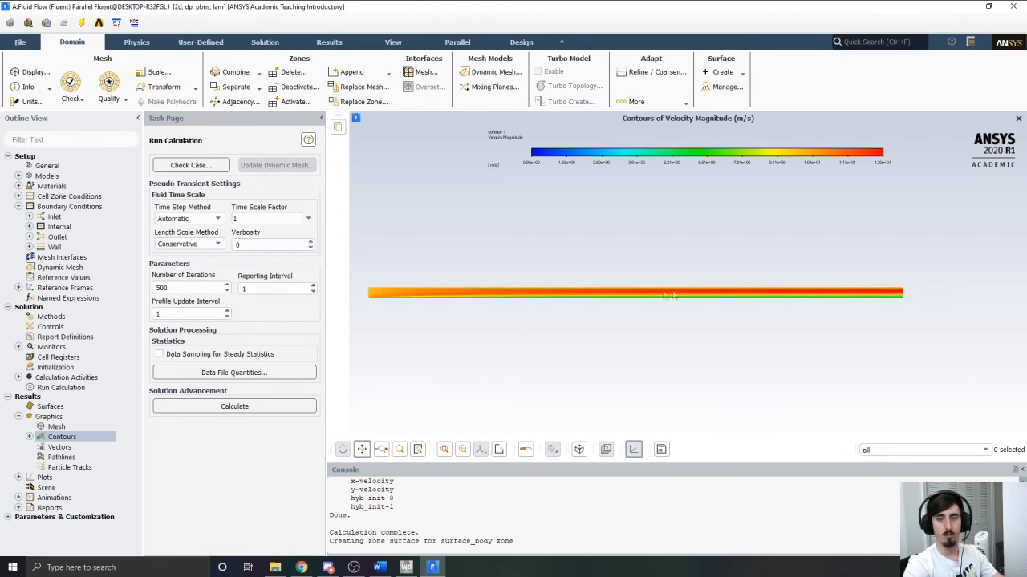
scroll(508, 298, up, 5)
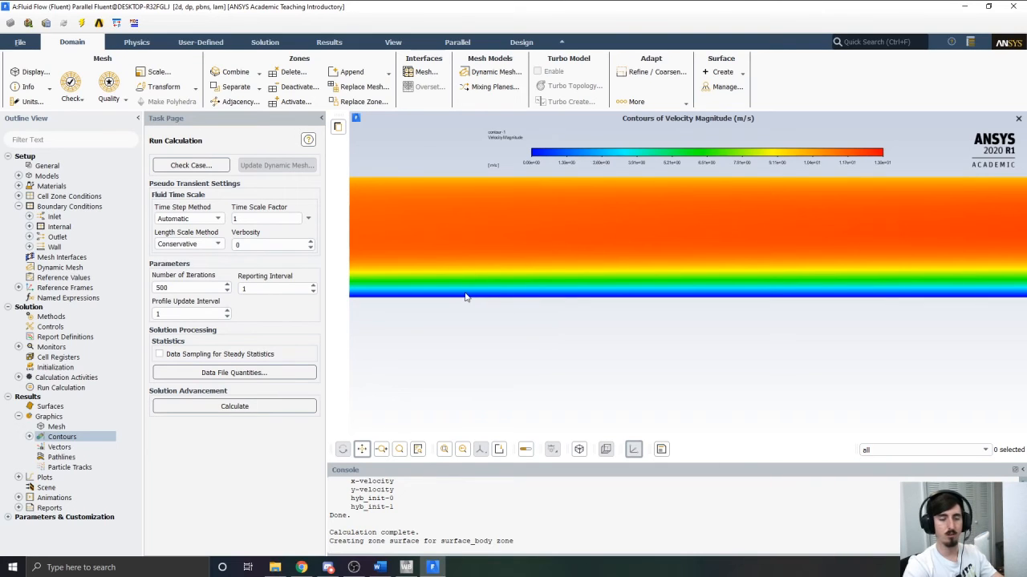
drag(462, 293, 755, 291)
drag(509, 305, 716, 301)
drag(435, 280, 632, 275)
drag(468, 282, 664, 292)
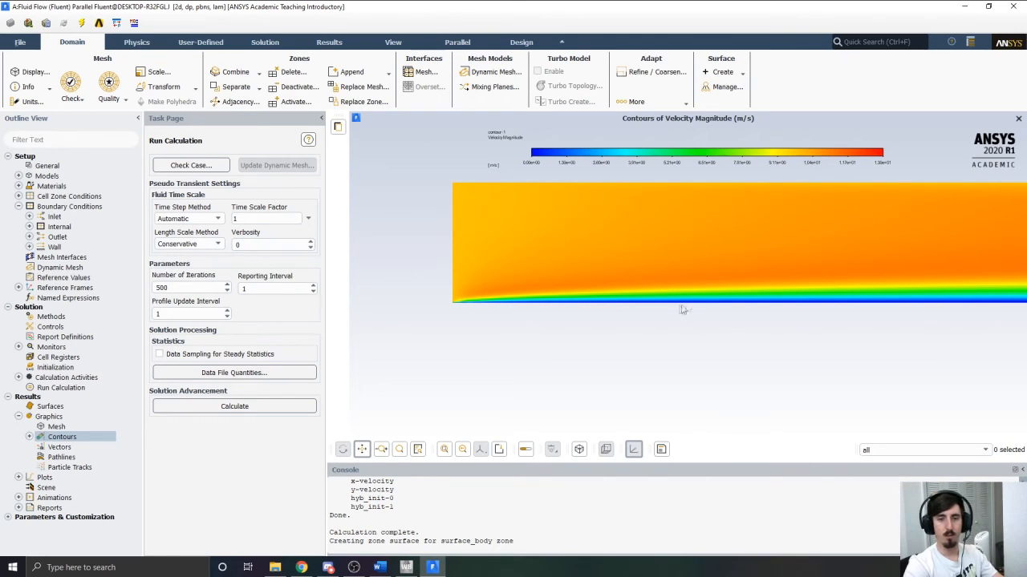
click(444, 449)
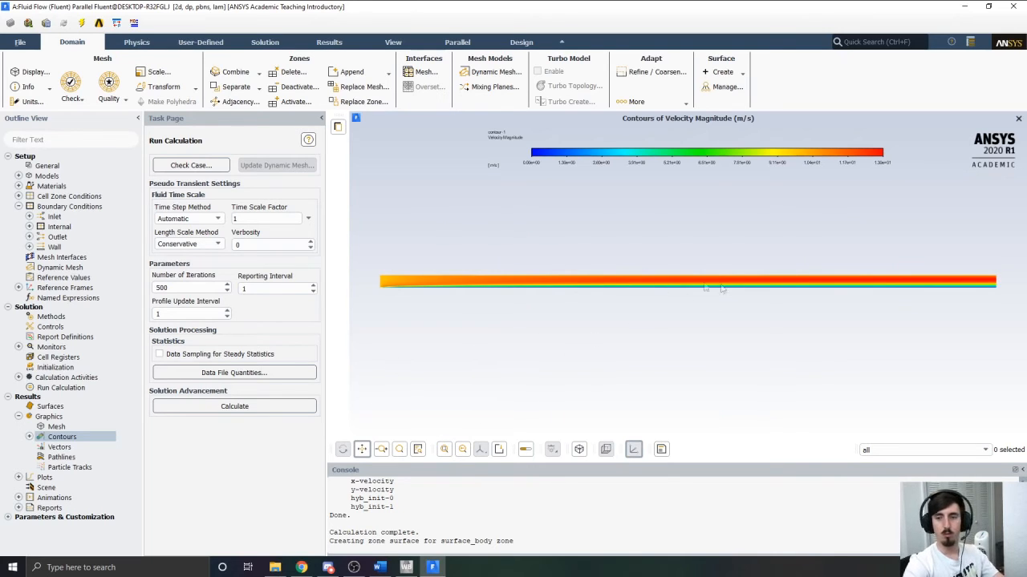
Step: Quit Fluent, using the settings changes for the current calculation only
click(1015, 8)
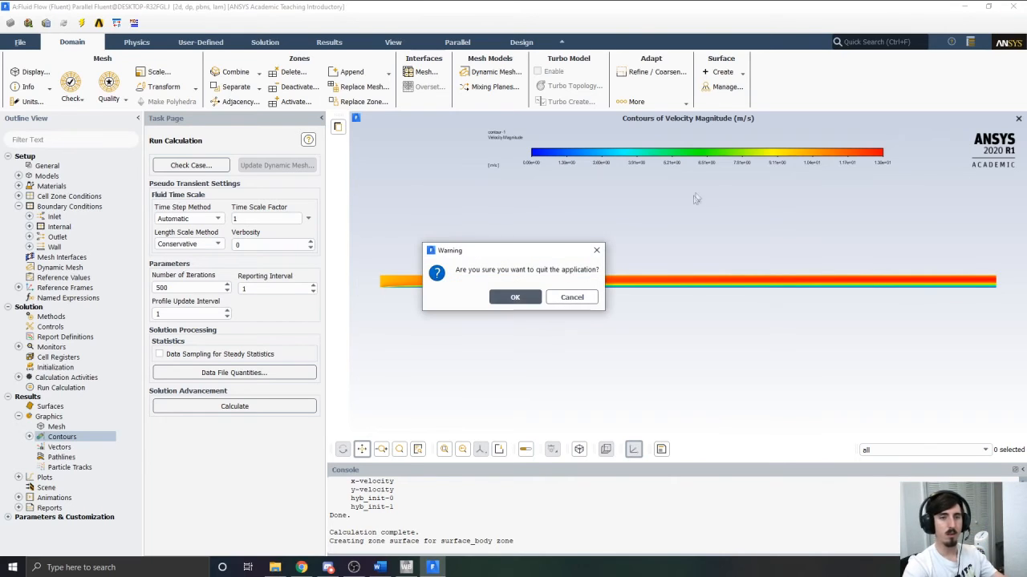
click(519, 295)
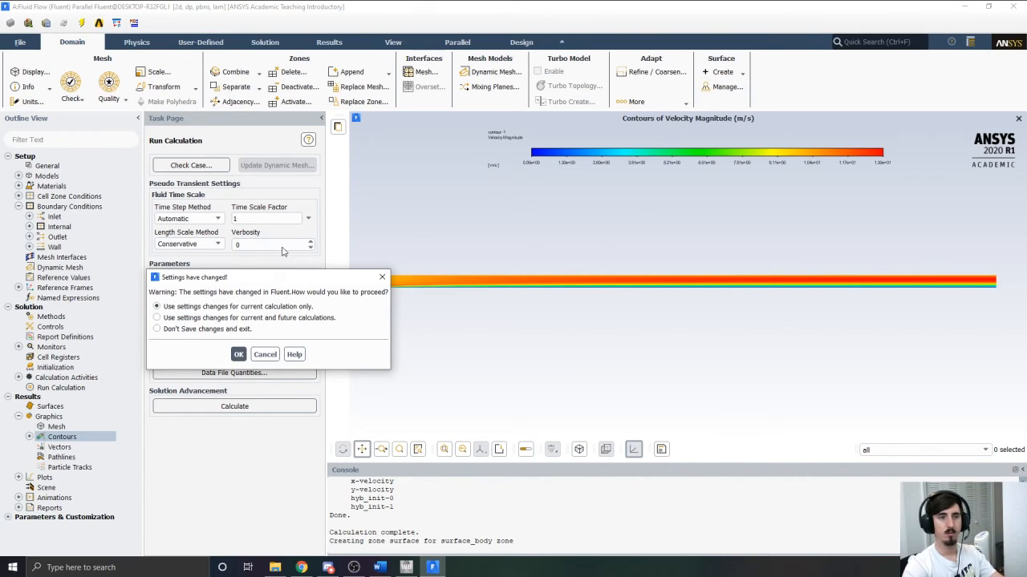
click(239, 354)
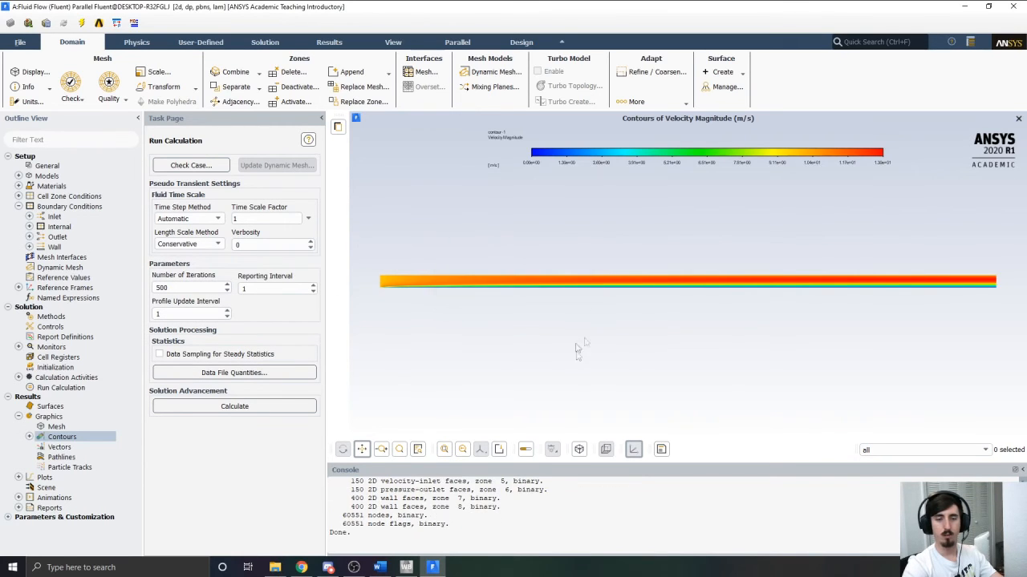
click(1015, 7)
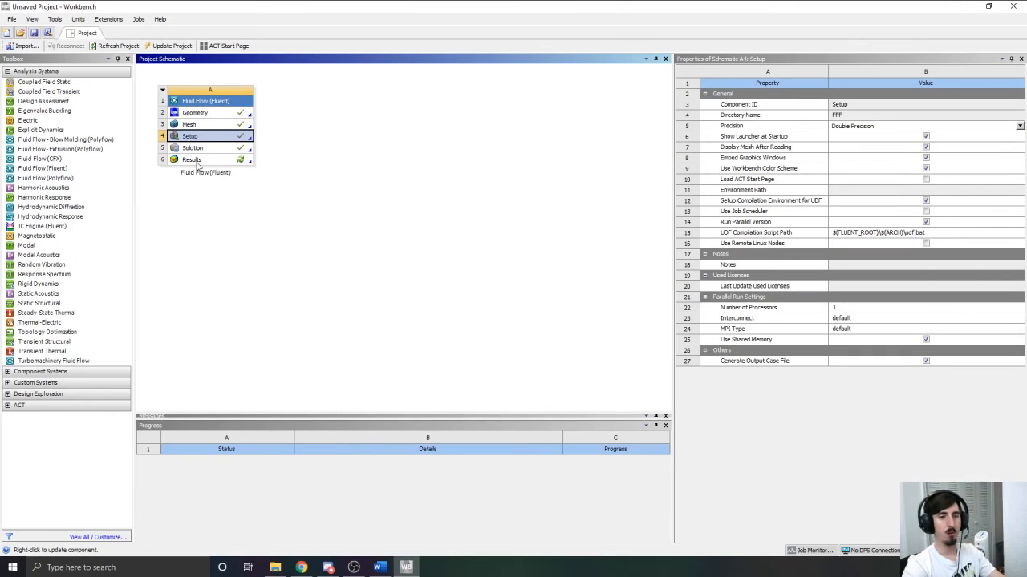
Step: Open the system's Results in CFD-Post, face the XY plane and insert a contour named Combination Contour
double_click(195, 160)
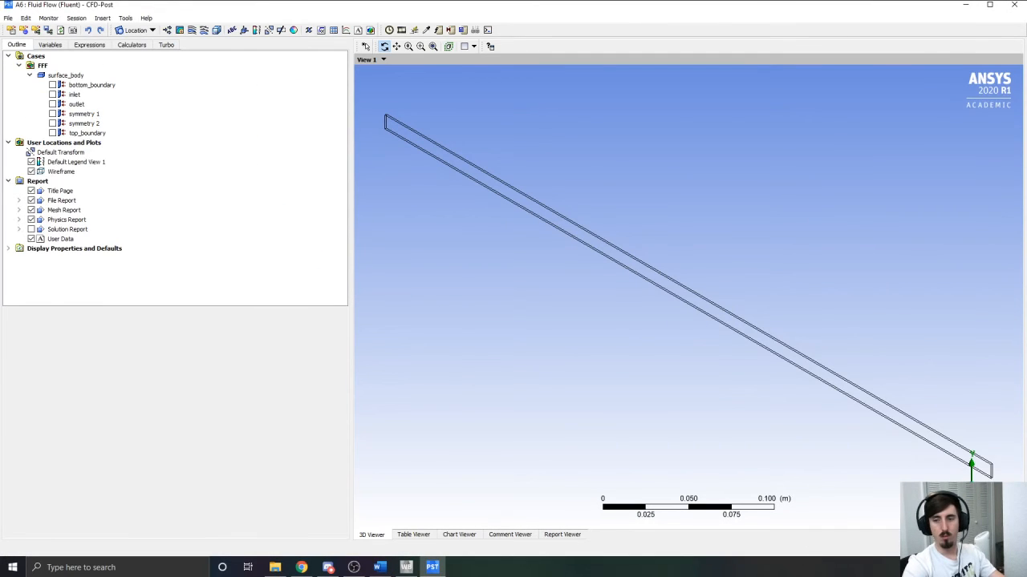
click(953, 496)
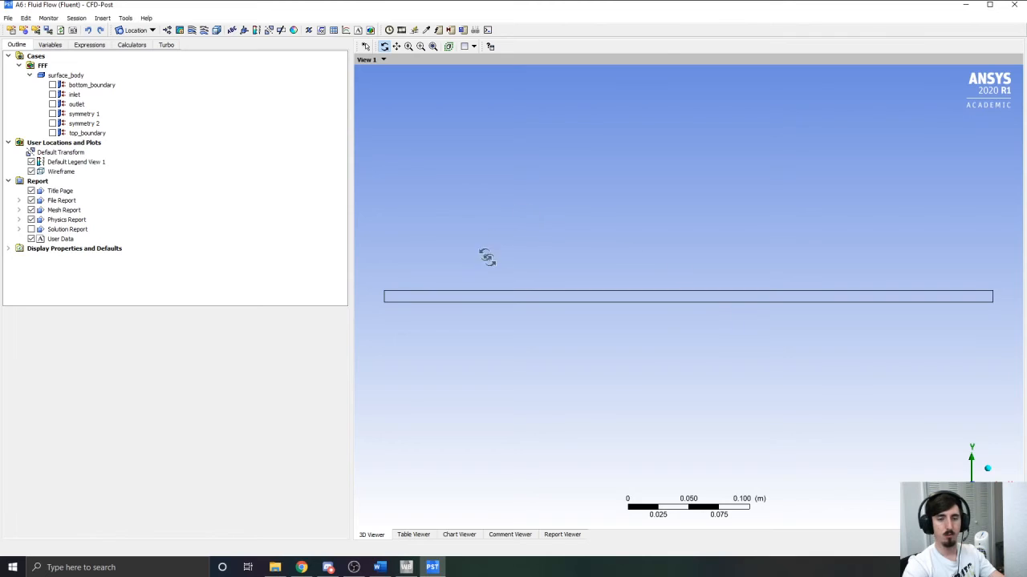
click(181, 30)
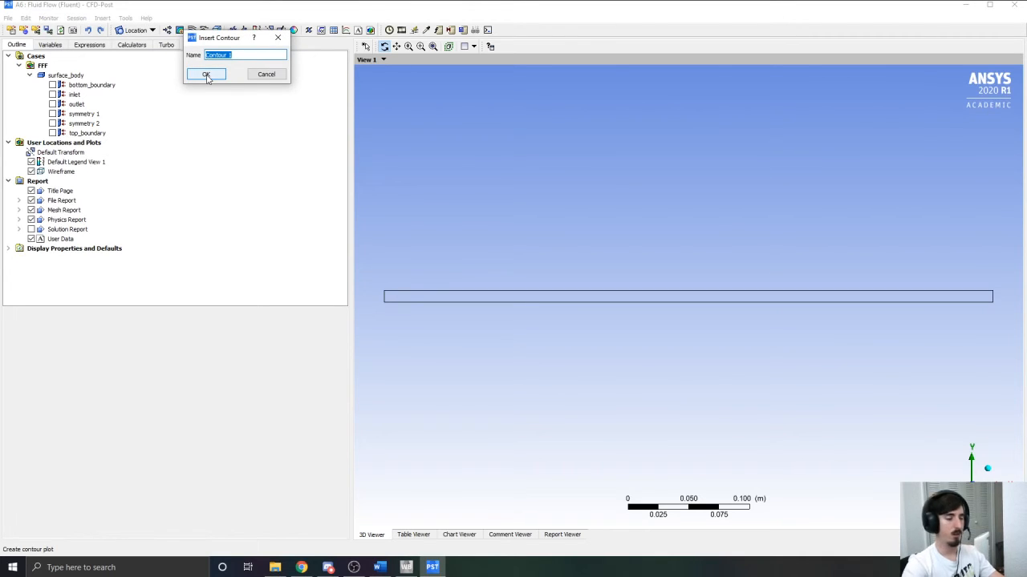
text(Combination)
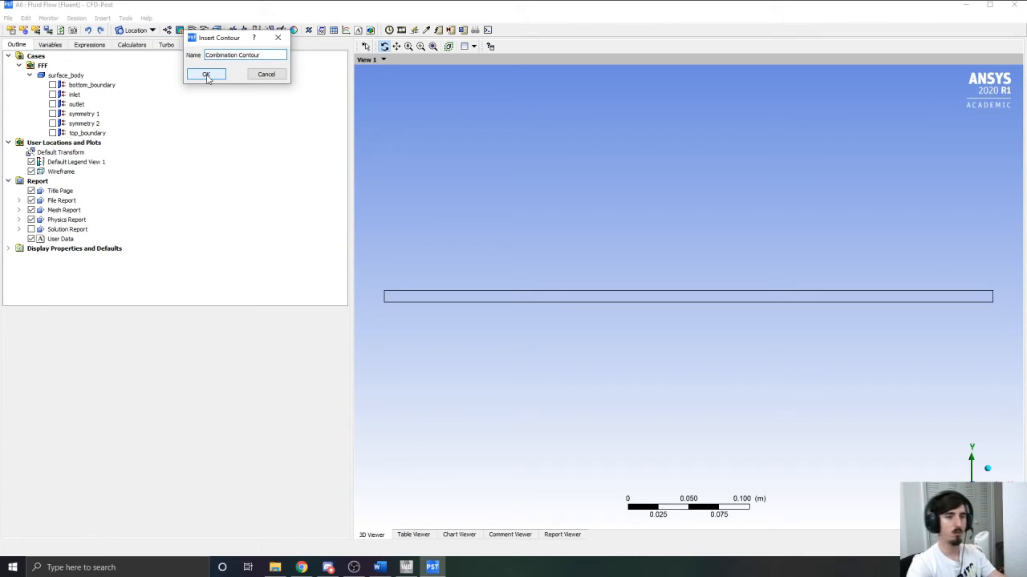
click(207, 75)
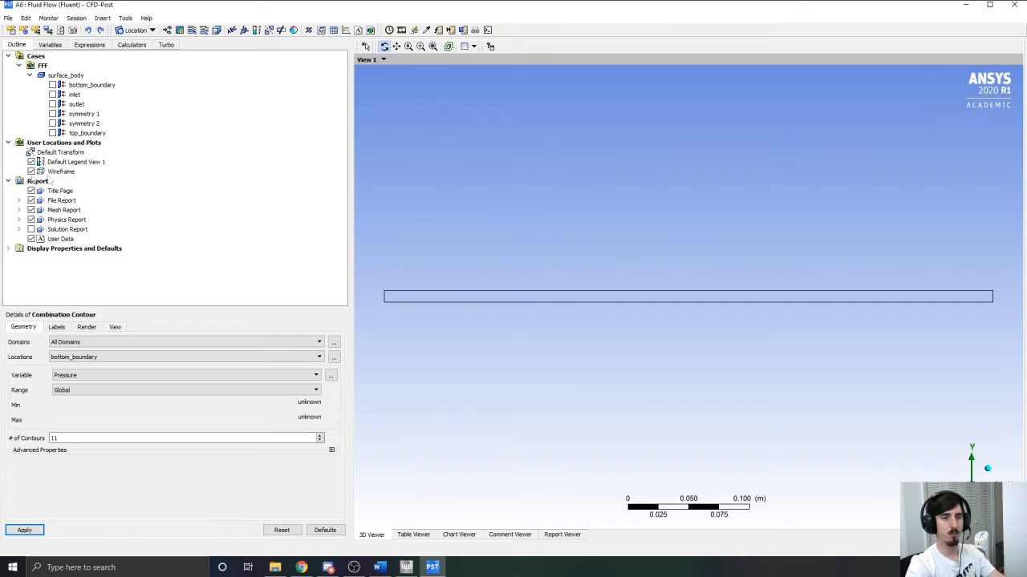
click(10, 248)
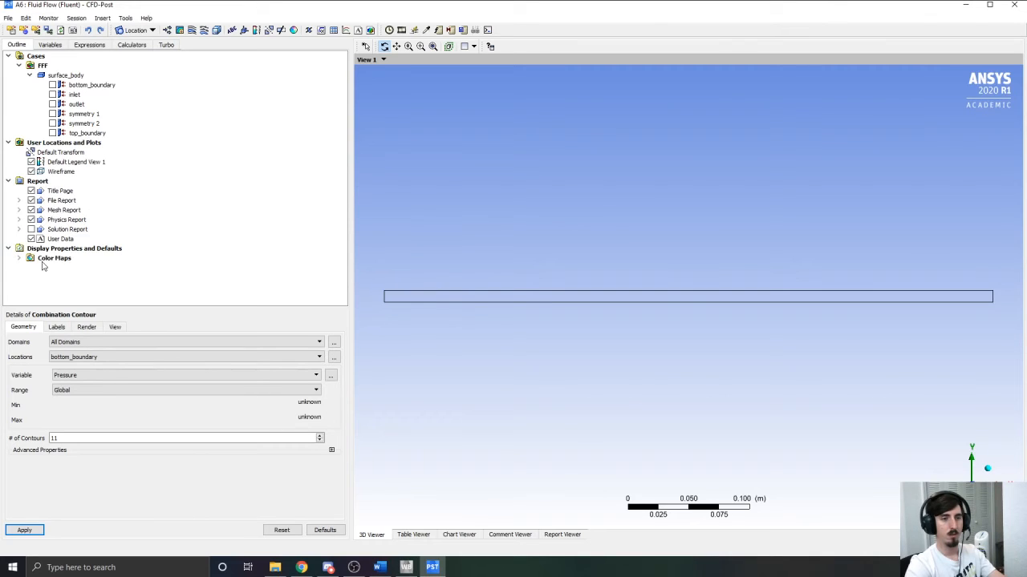
click(20, 258)
click(10, 249)
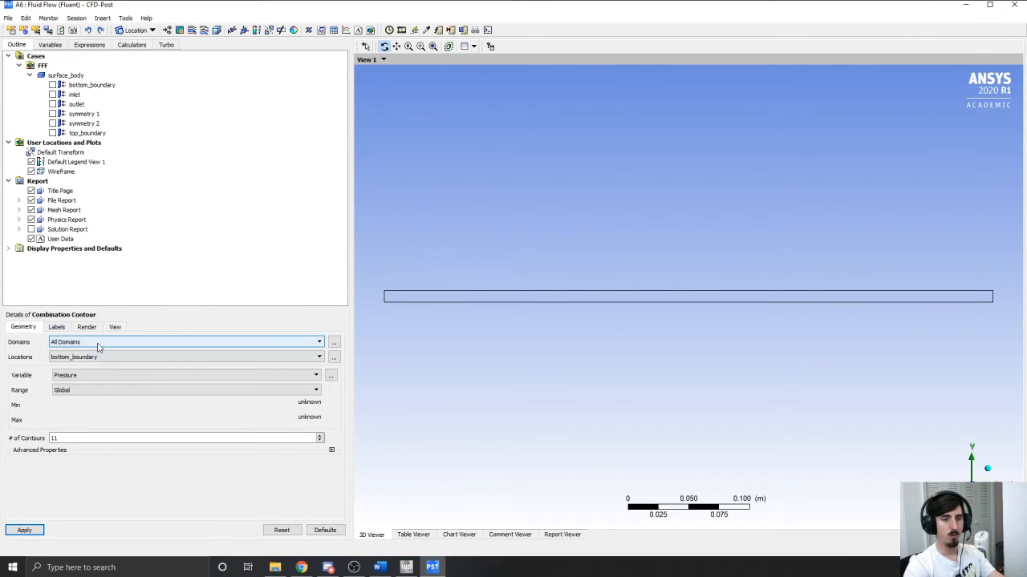
Step: Set the Combination Contour's variable to Velocity u, keeping the range Global
click(98, 377)
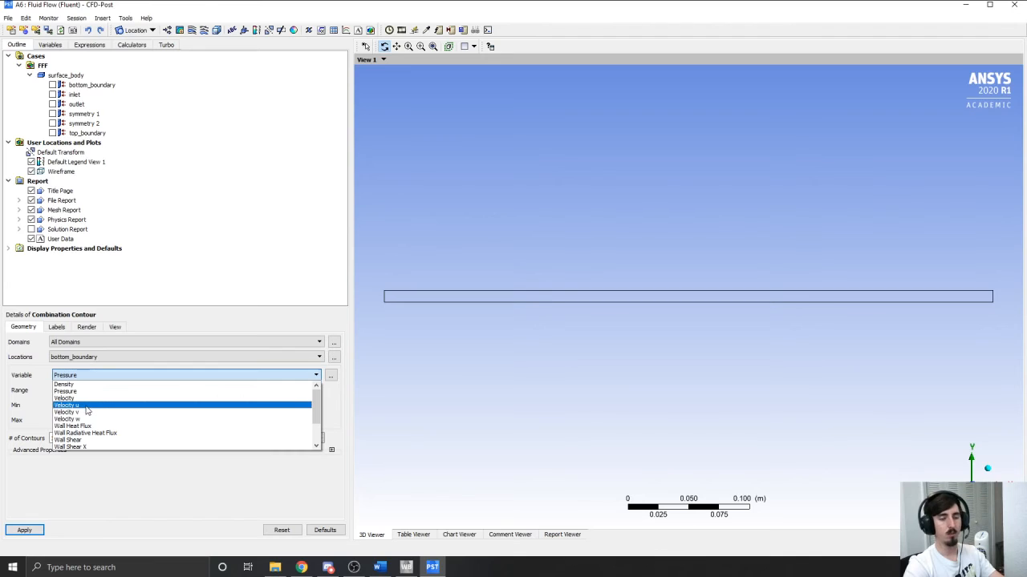
click(87, 407)
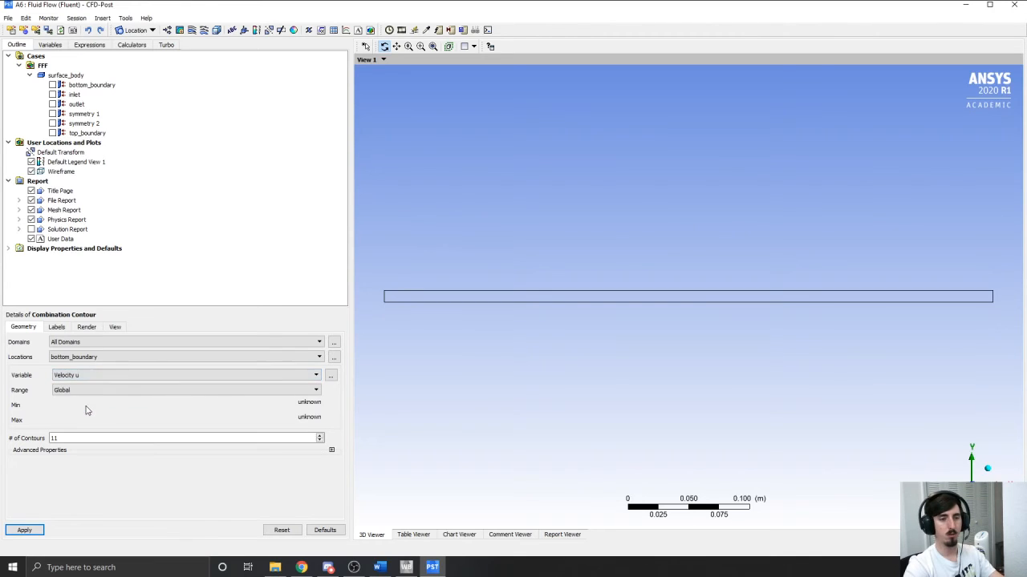
click(90, 391)
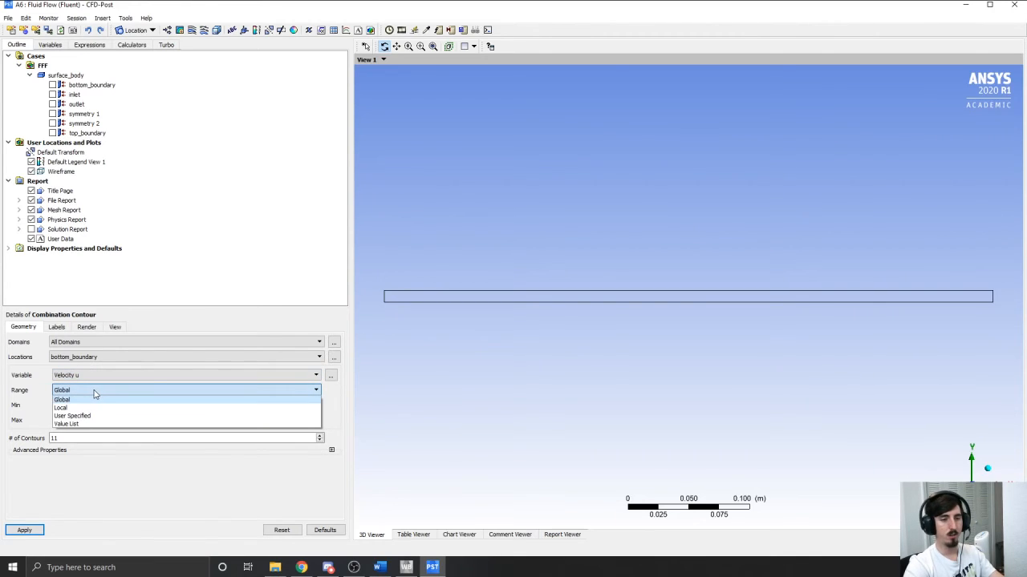
click(93, 393)
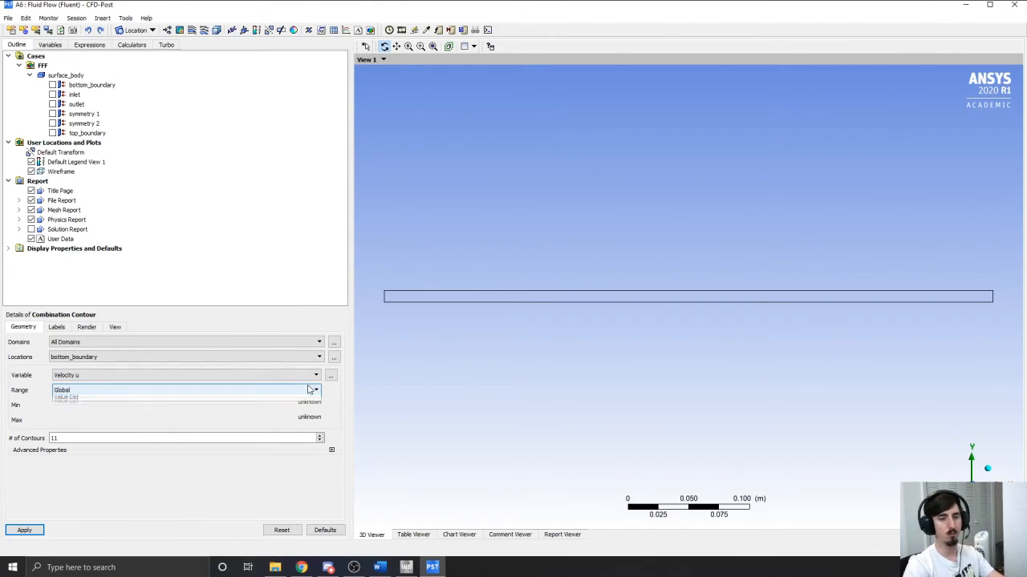
click(309, 391)
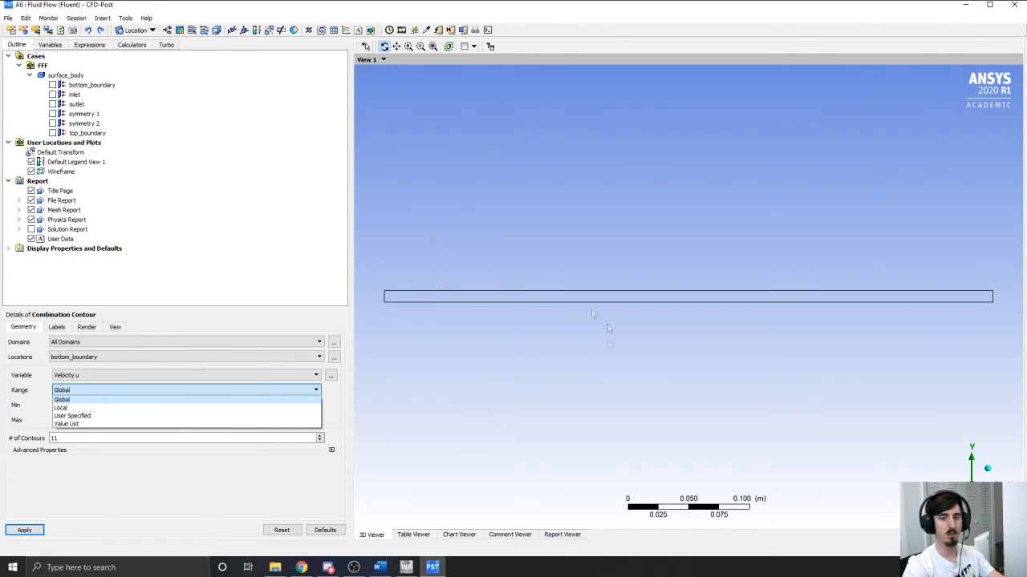
click(305, 375)
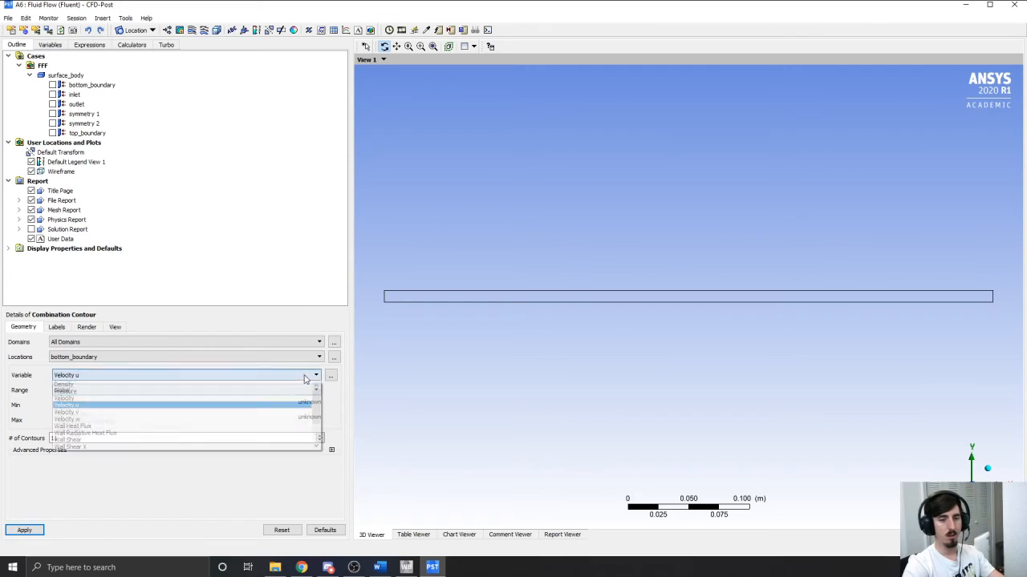
click(326, 400)
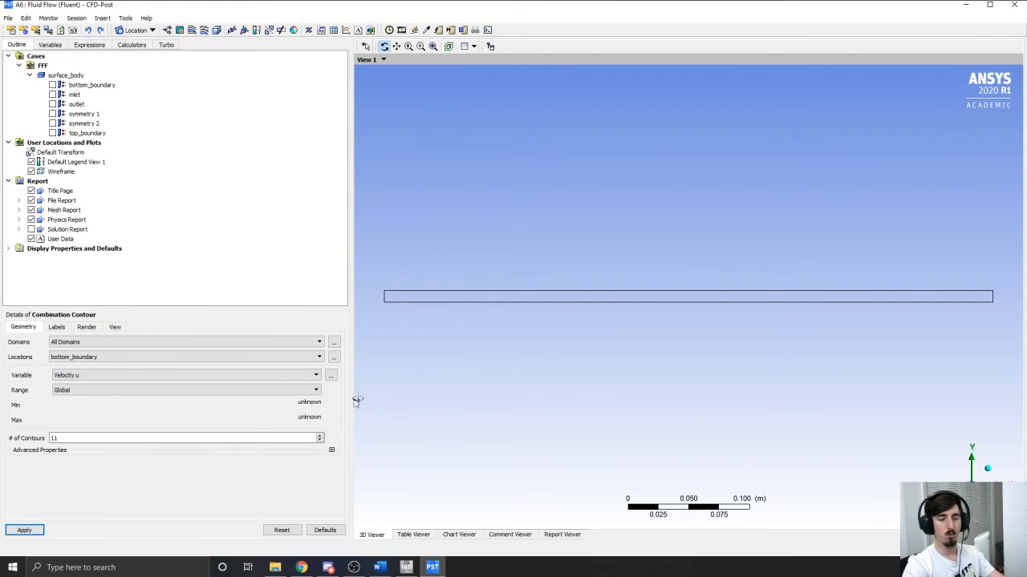
Step: Set the Combination Contour's number of contours to 50 and apply the settings
click(35, 534)
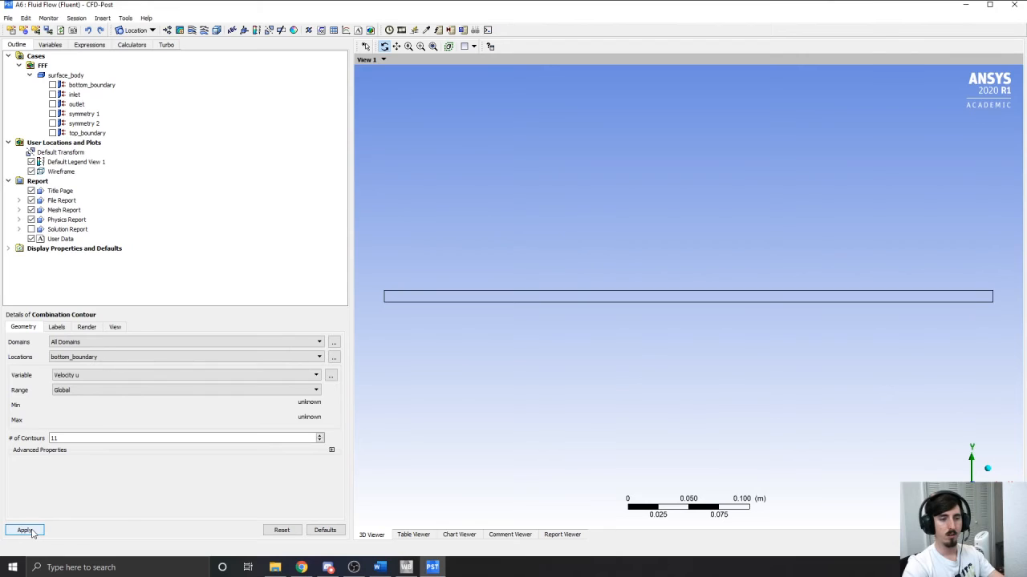
click(132, 436)
double_click(132, 436)
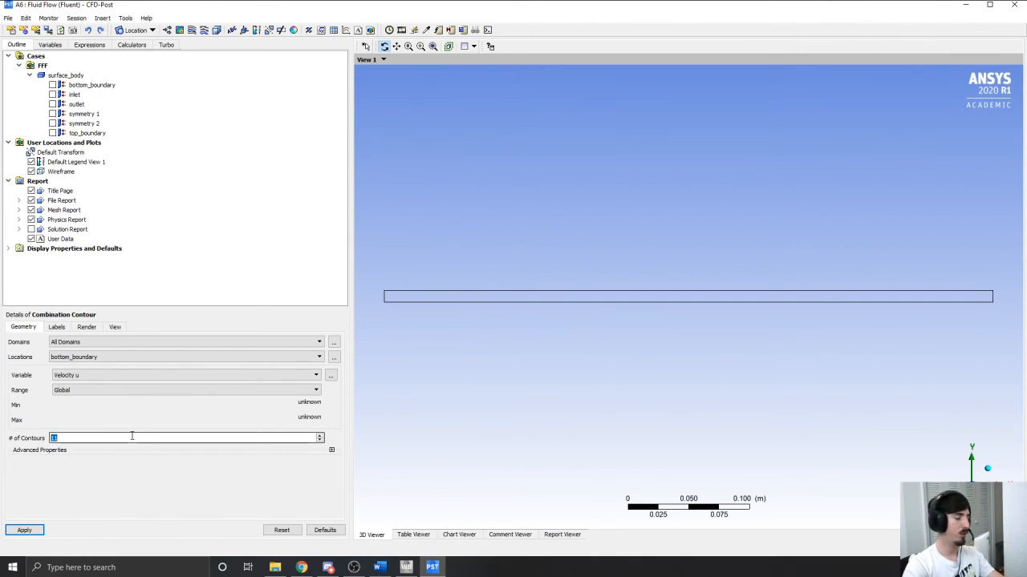
text(50)
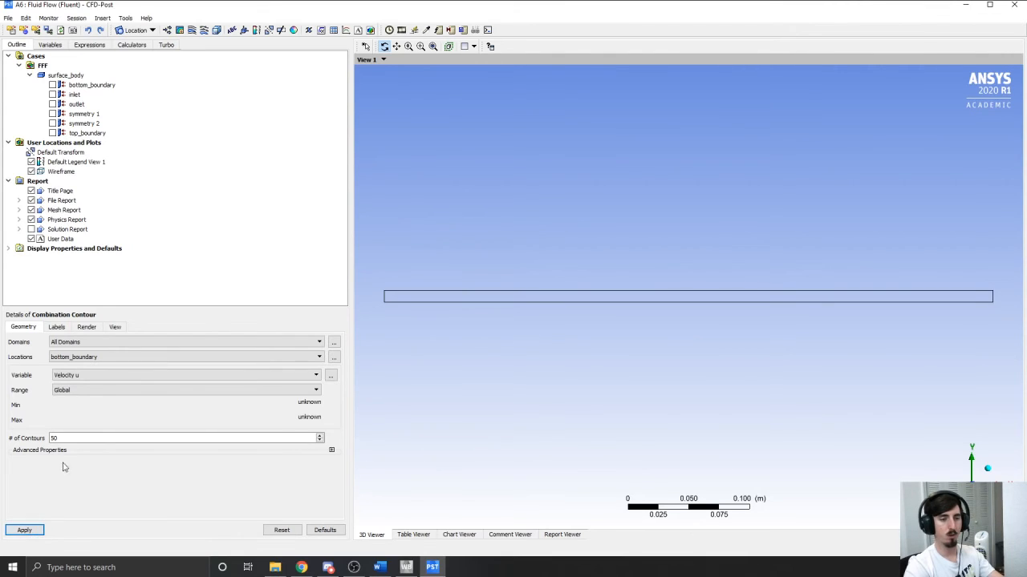
click(25, 531)
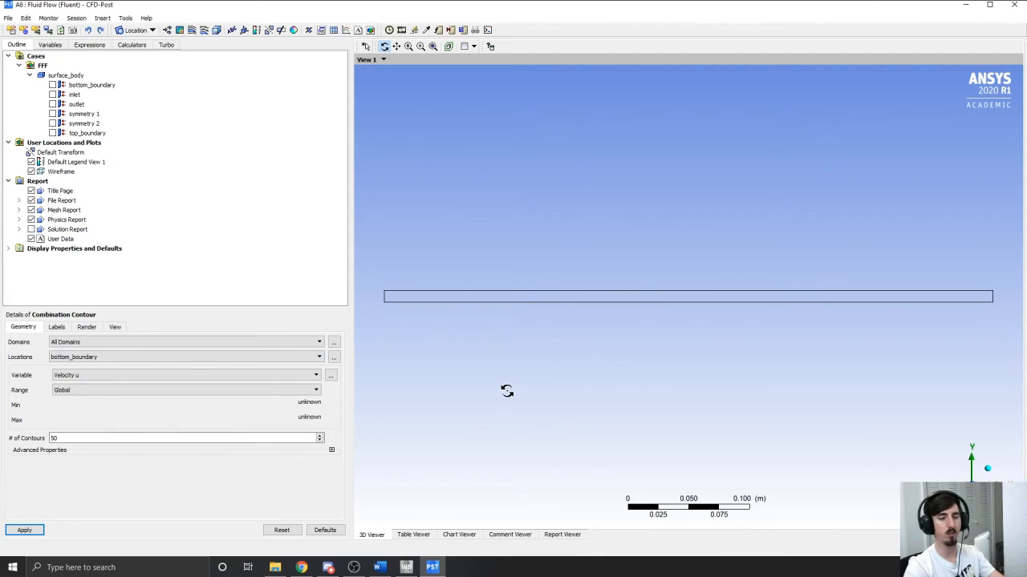
click(24, 531)
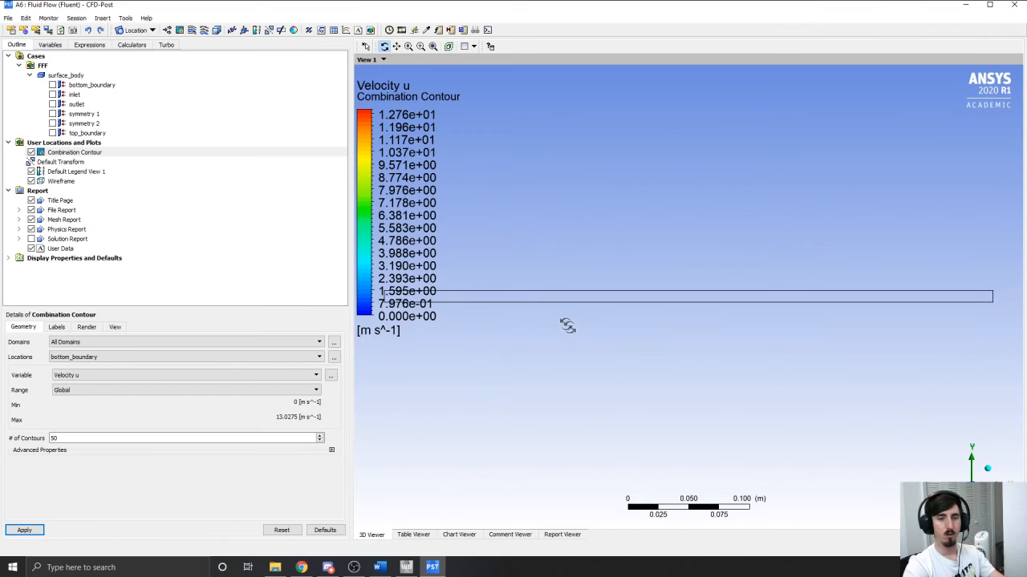
Step: Change the Combination Contour's location to symmetry 1 and apply it to plot the velocity over the channel
scroll(525, 299, down, 1)
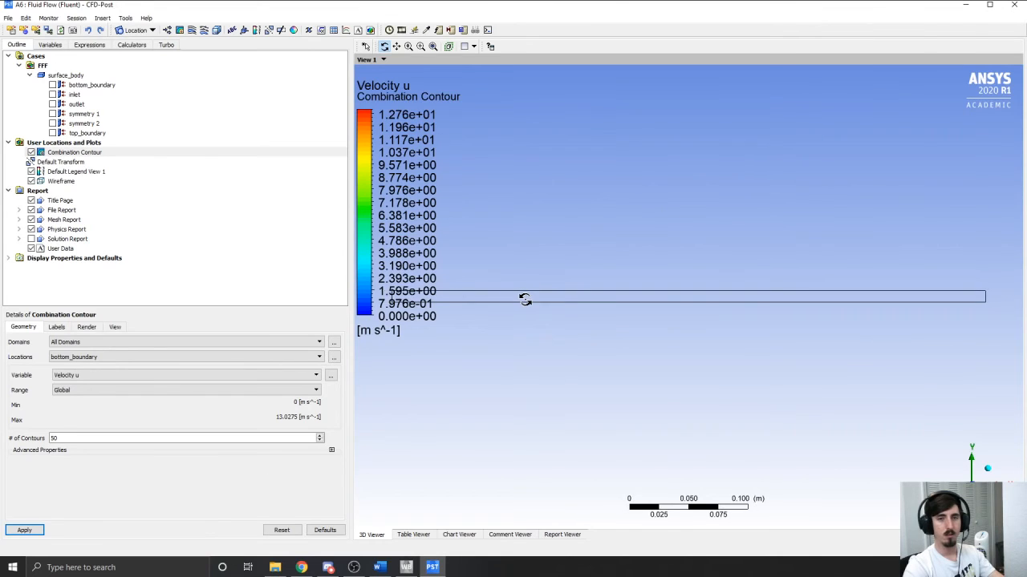
click(120, 154)
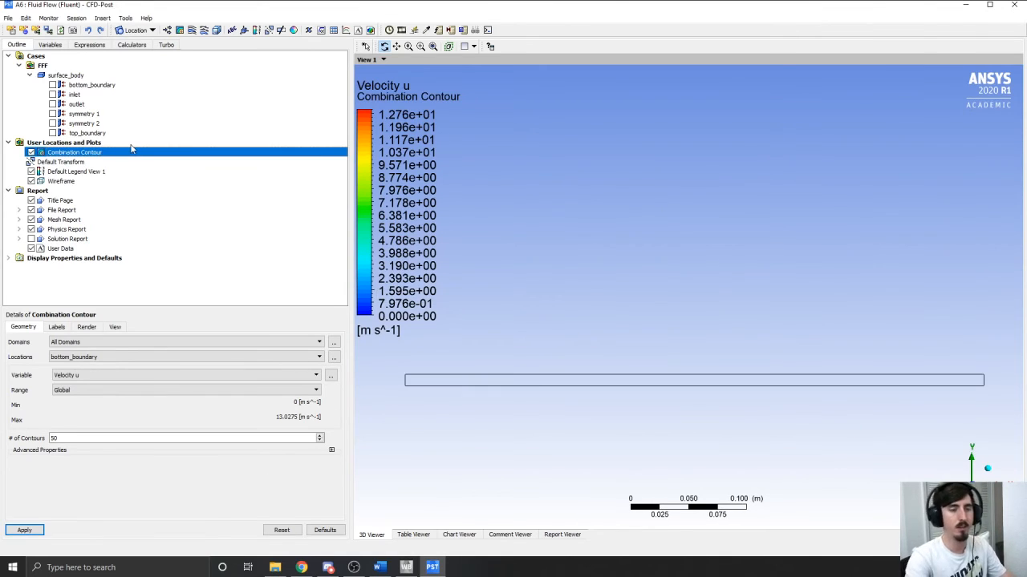
click(130, 357)
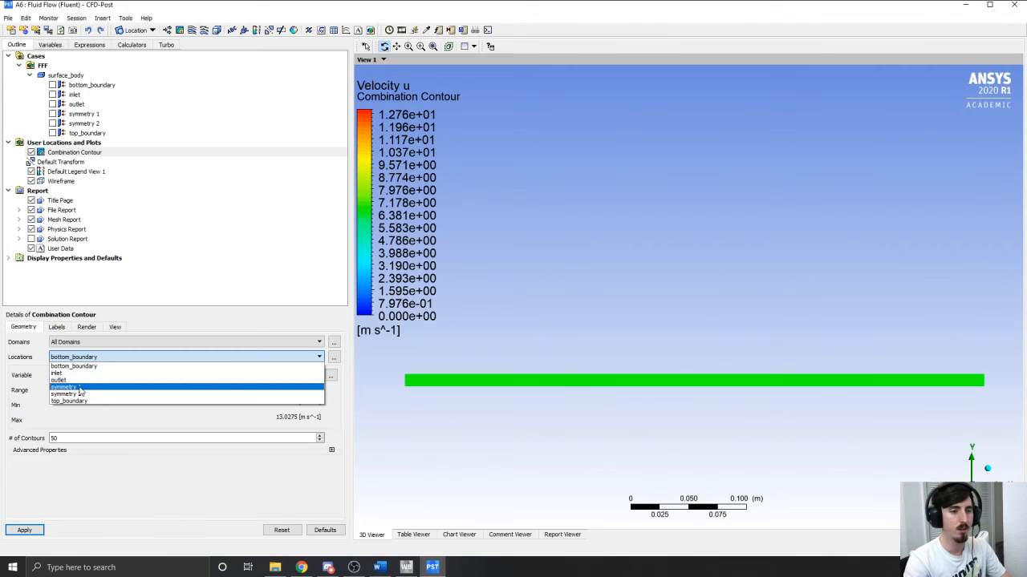
click(80, 387)
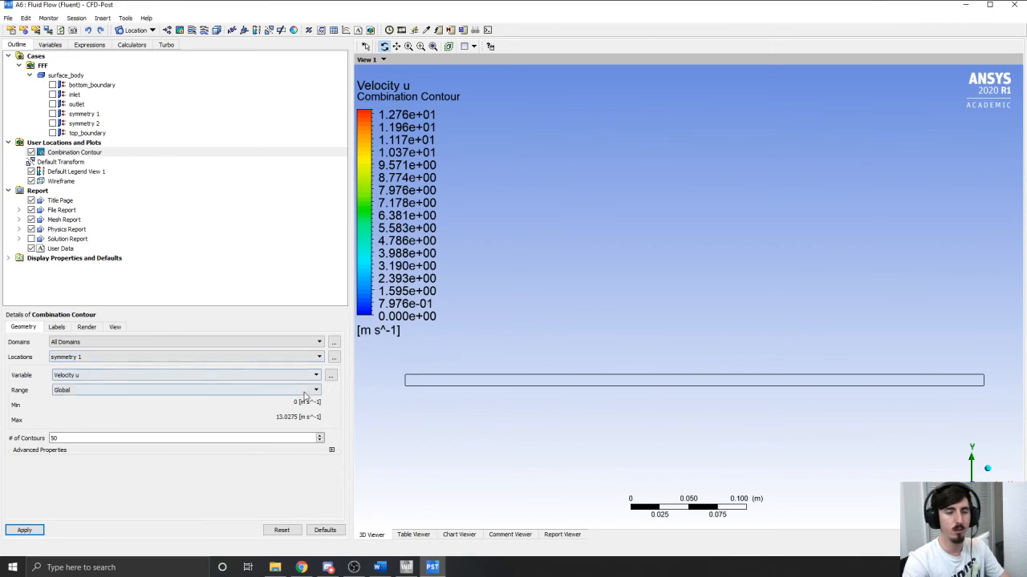
click(301, 359)
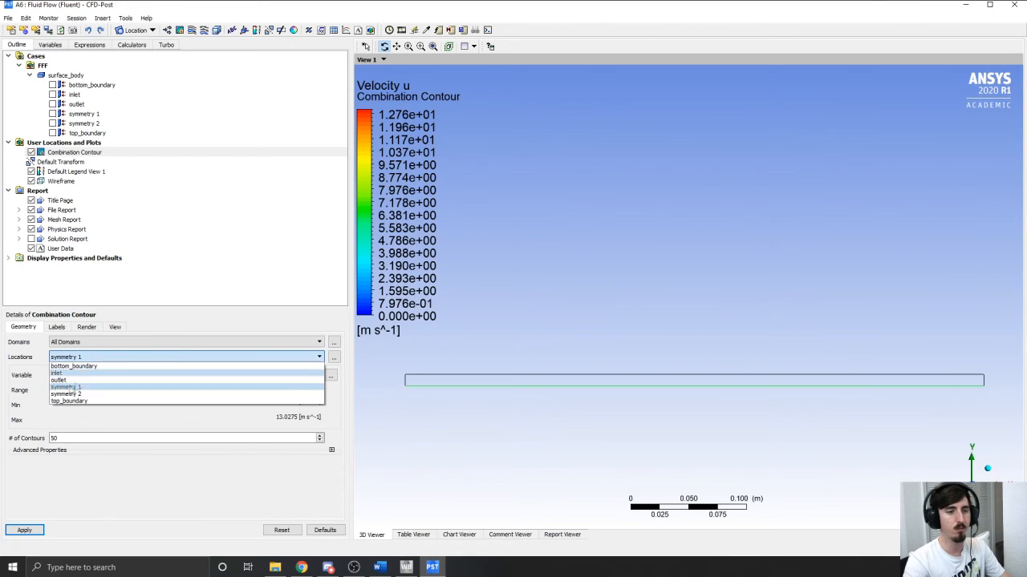
click(351, 395)
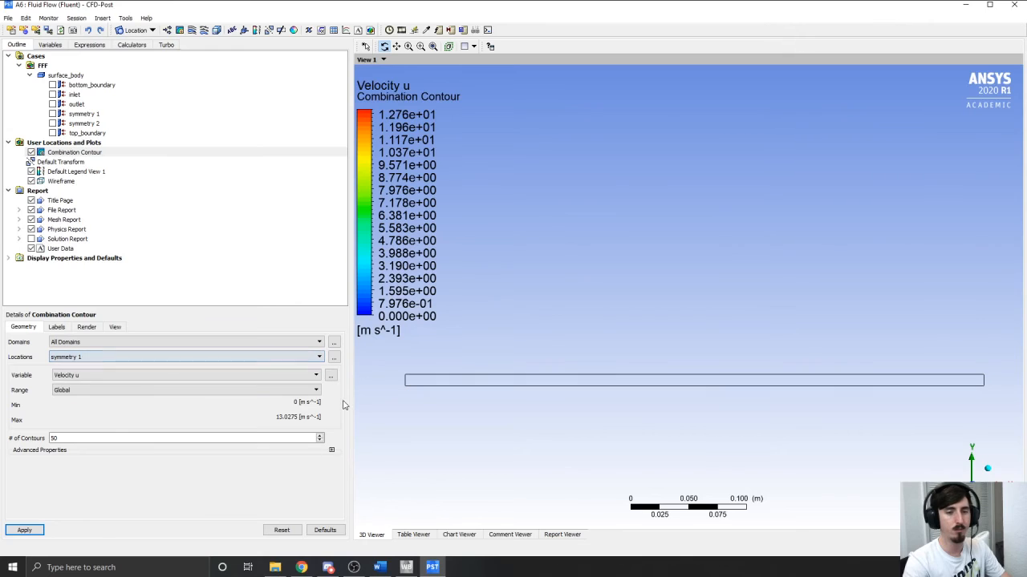
click(25, 531)
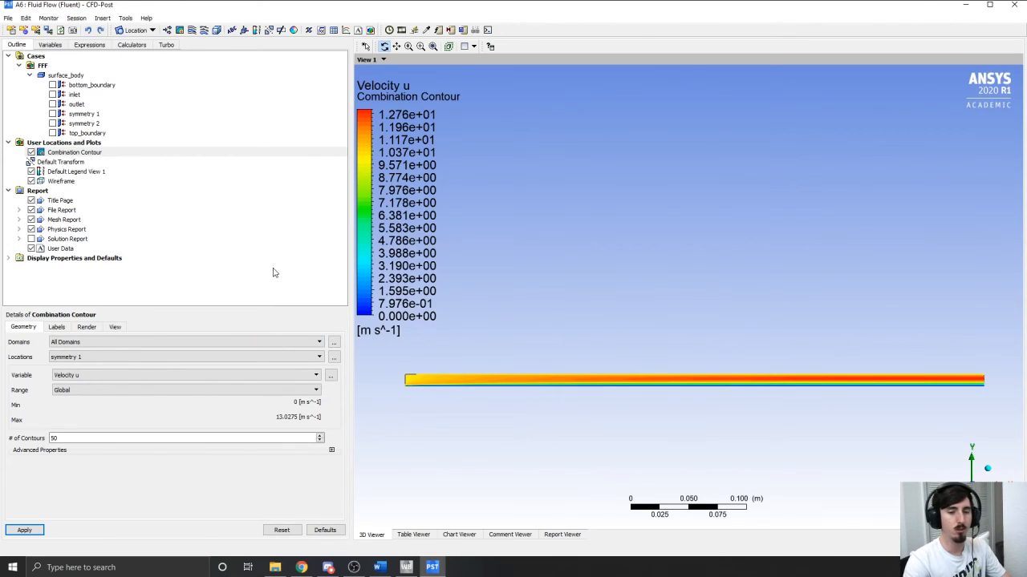
Step: Insert a chart named Combination Velocity Profile
click(452, 538)
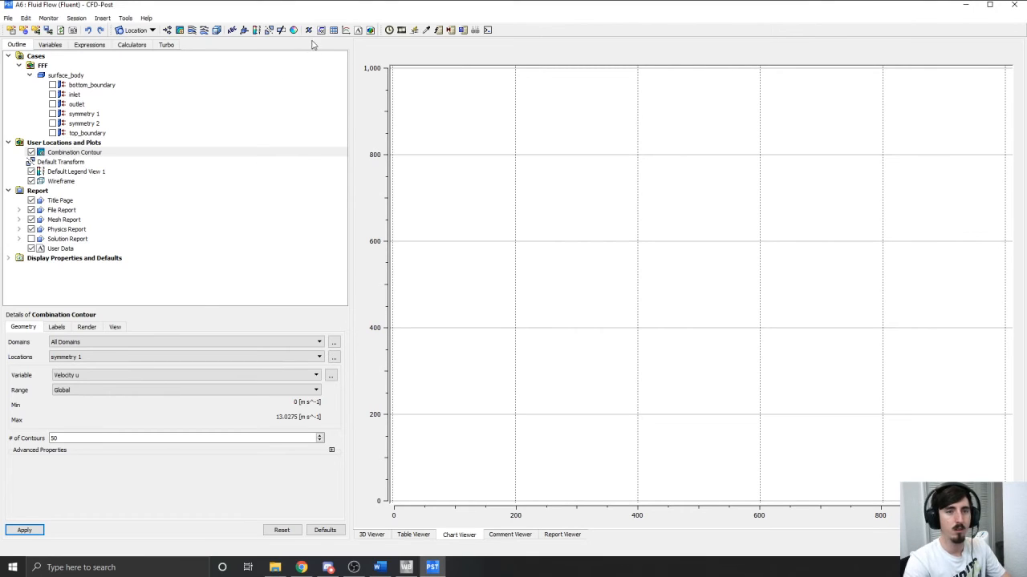
click(348, 31)
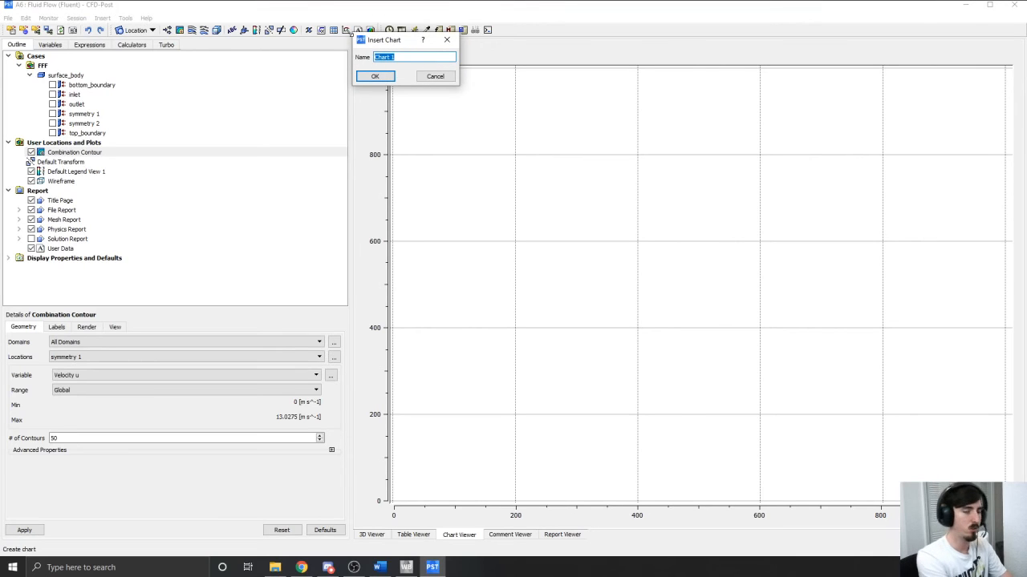
text(Combination Profile)
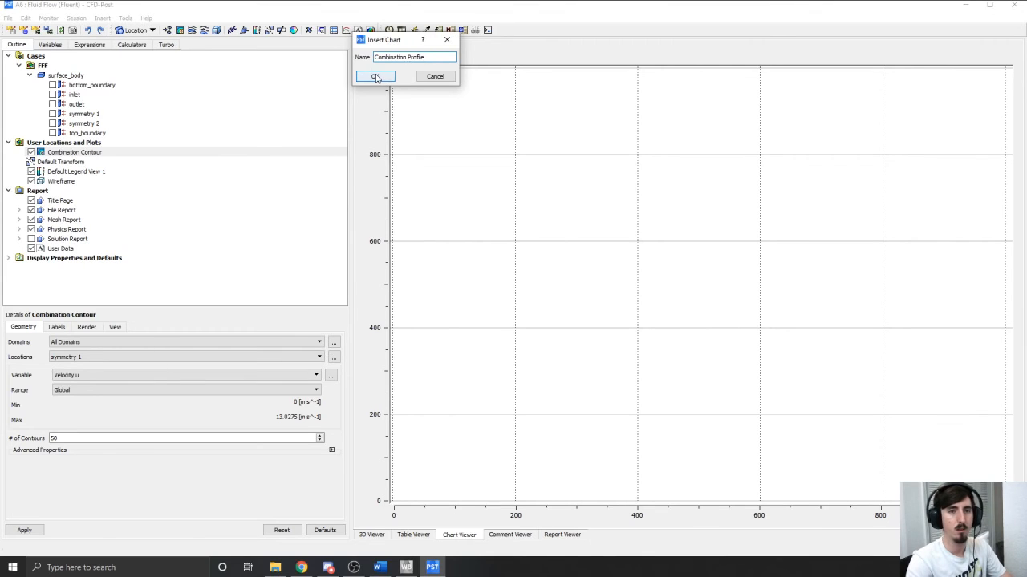
click(407, 57)
text(Ve)
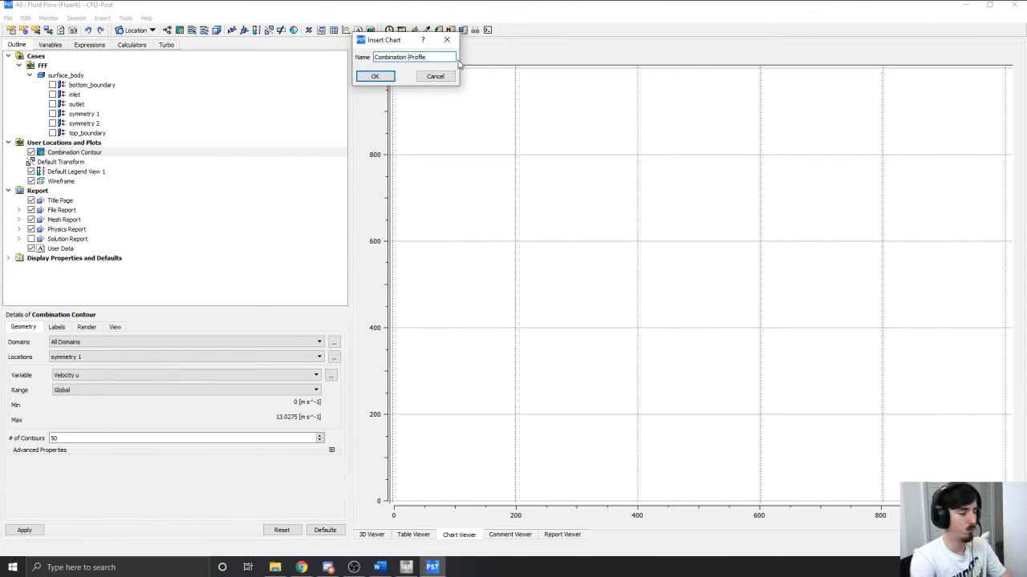
text(locity)
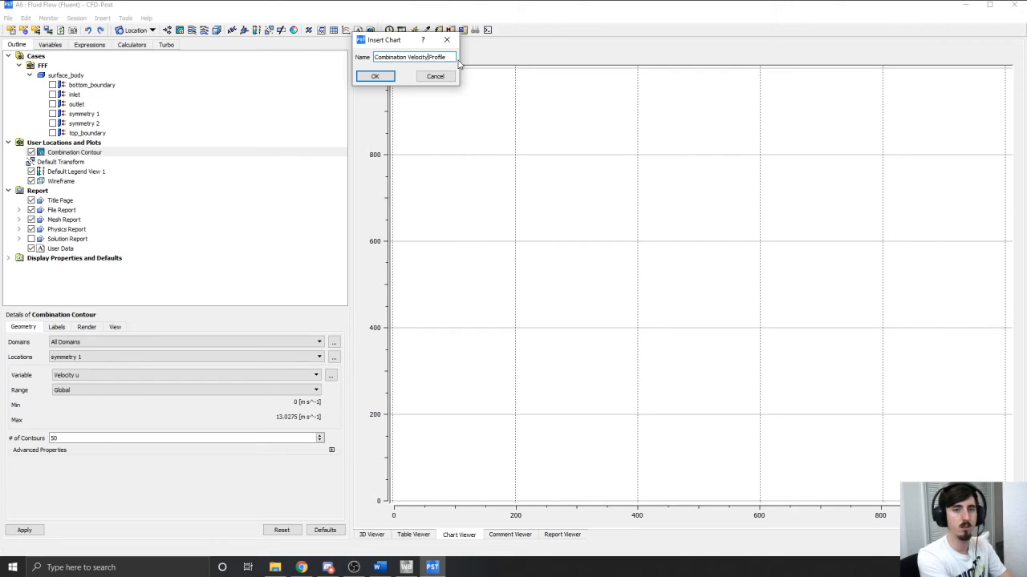
click(381, 76)
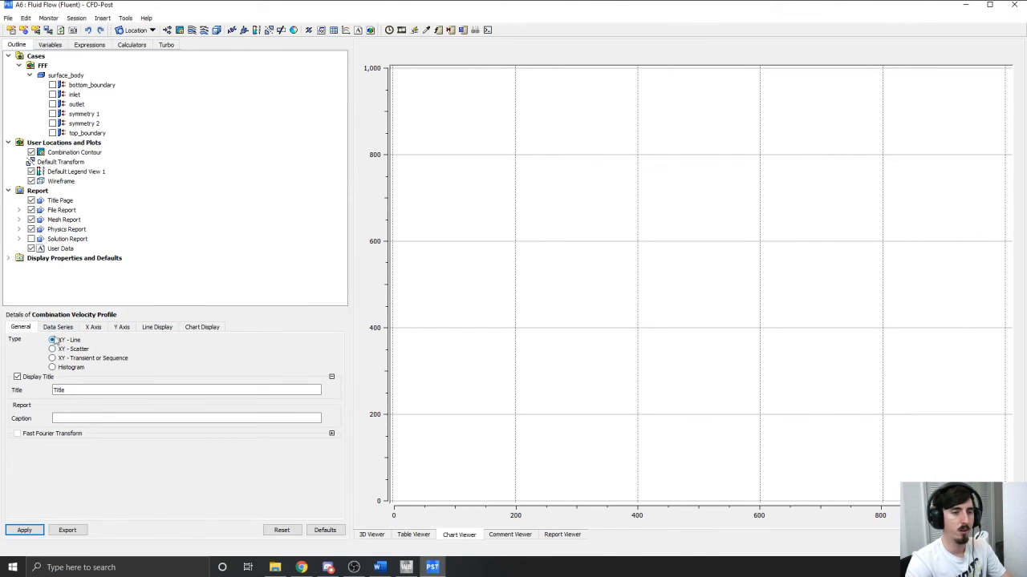
Step: Title the XY line chart Combination Velocity Profile
click(80, 389)
double_click(80, 389)
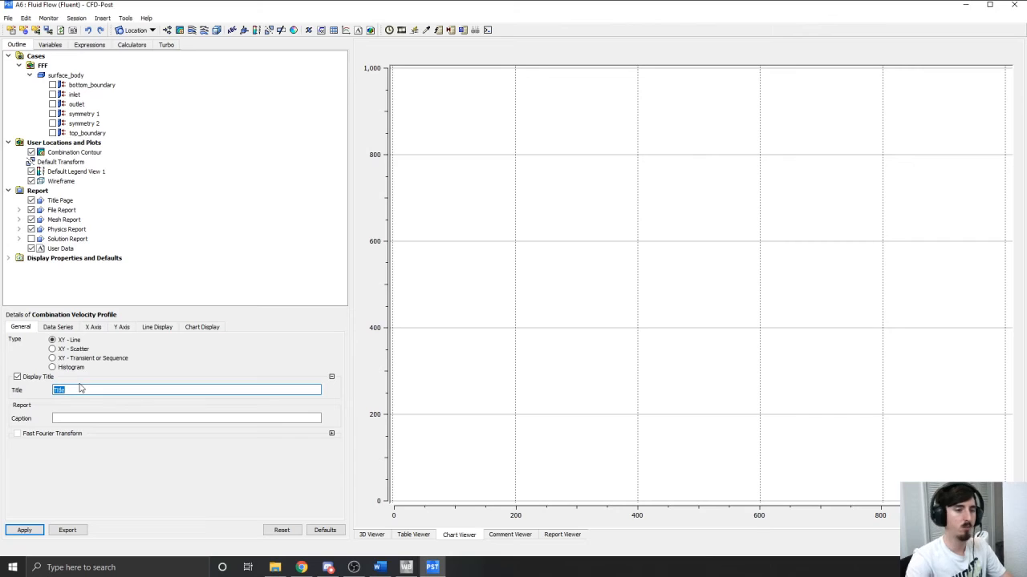
text(Velocity Combination Pr)
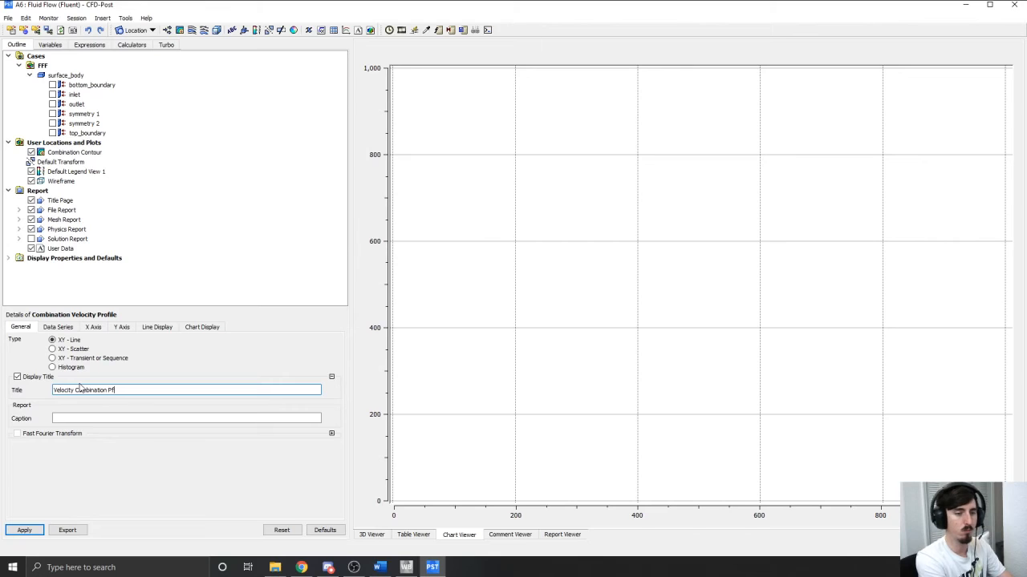
key(BackSpace)
key(BackSpace)
key(BackSpace)
key(BackSpace)
key(BackSpace)
key(BackSpace)
key(BackSpace)
key(BackSpace)
key(BackSpace)
key(BackSpace)
key(BackSpace)
key(BackSpace)
key(BackSpace)
key(BackSpace)
key(BackSpace)
key(BackSpace)
key(BackSpace)
key(BackSpace)
key(BackSpace)
key(BackSpace)
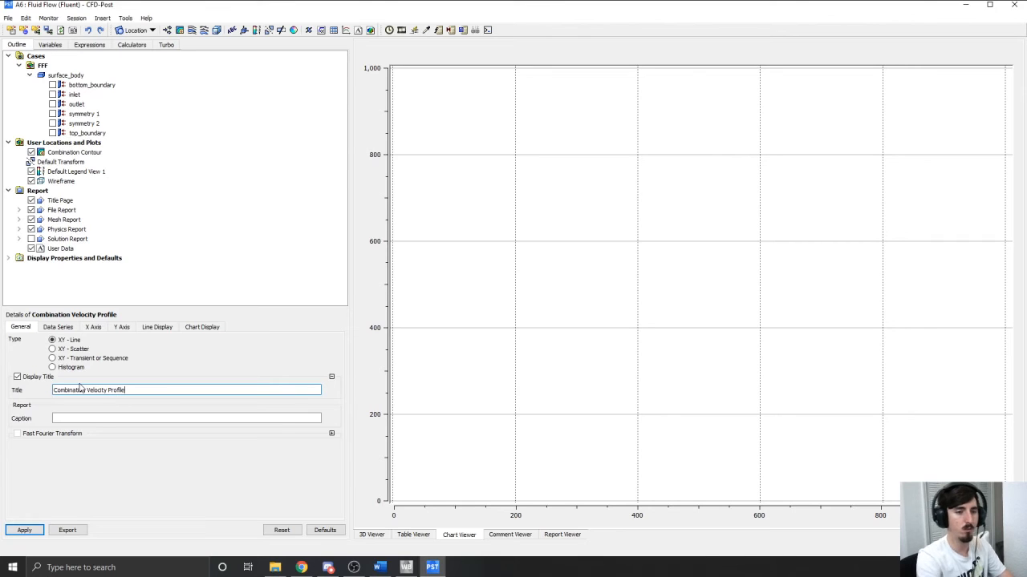
Step: Rename the chart's default data series to Series 16 and delete it from the series list
click(57, 329)
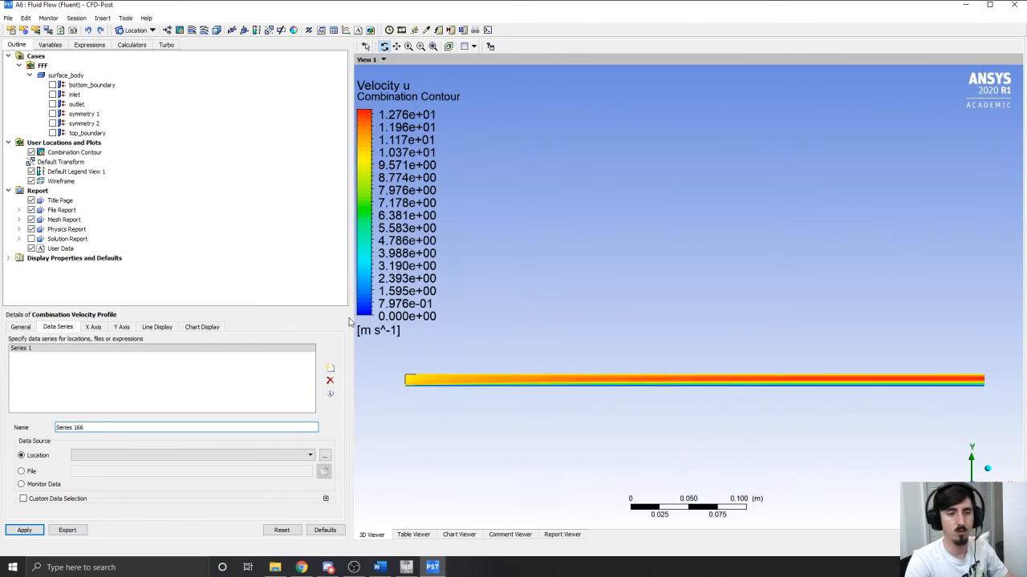
key(BackSpace)
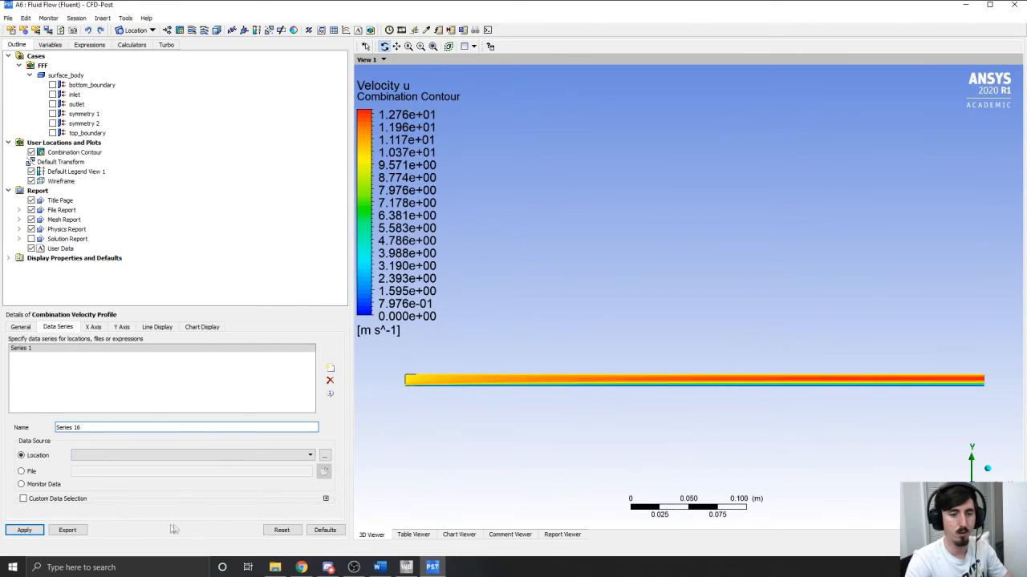
key(Return)
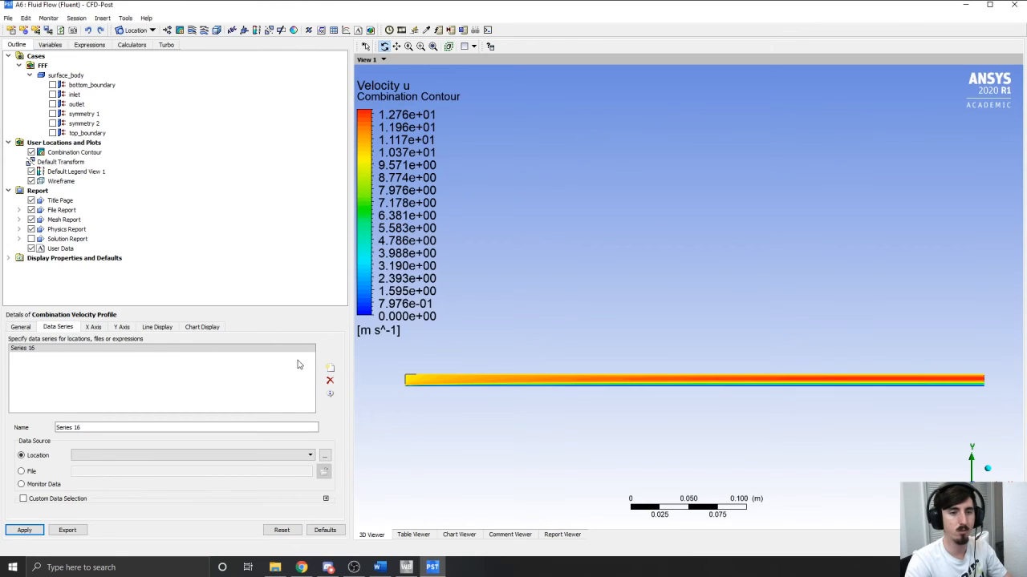
click(329, 383)
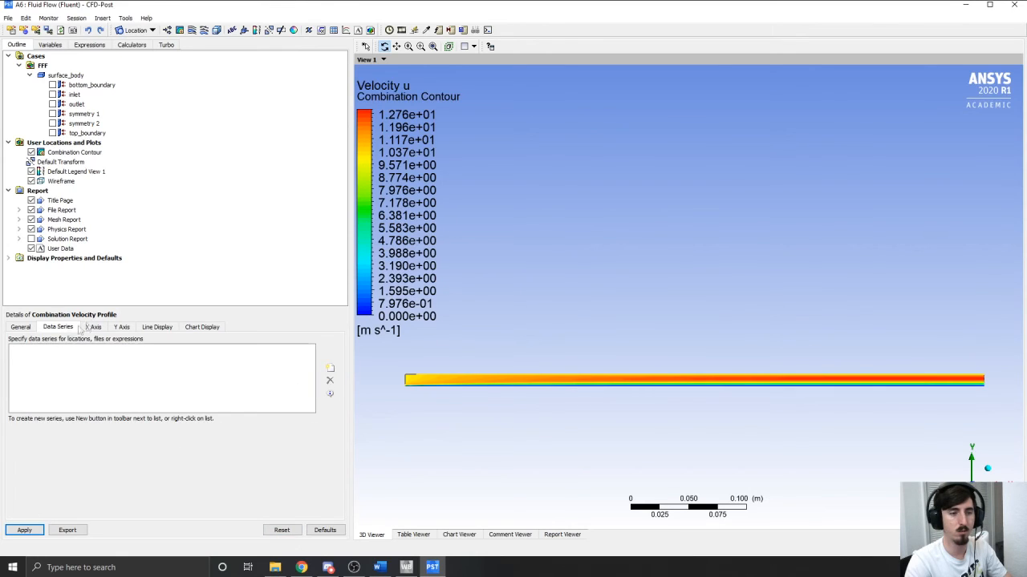
Step: Insert a line location named quarter line
click(247, 201)
click(75, 104)
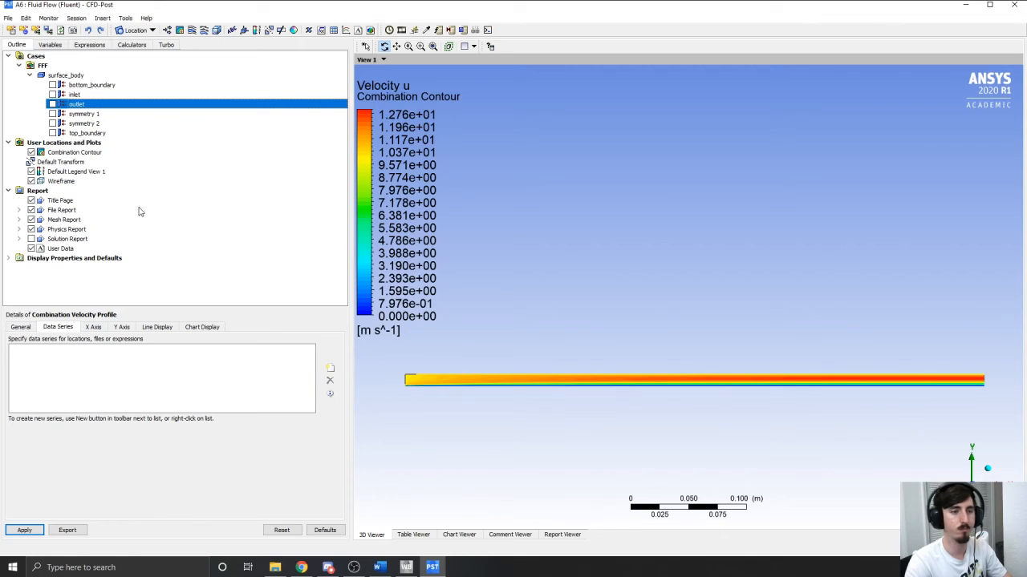
click(102, 18)
mouse_move(119, 32)
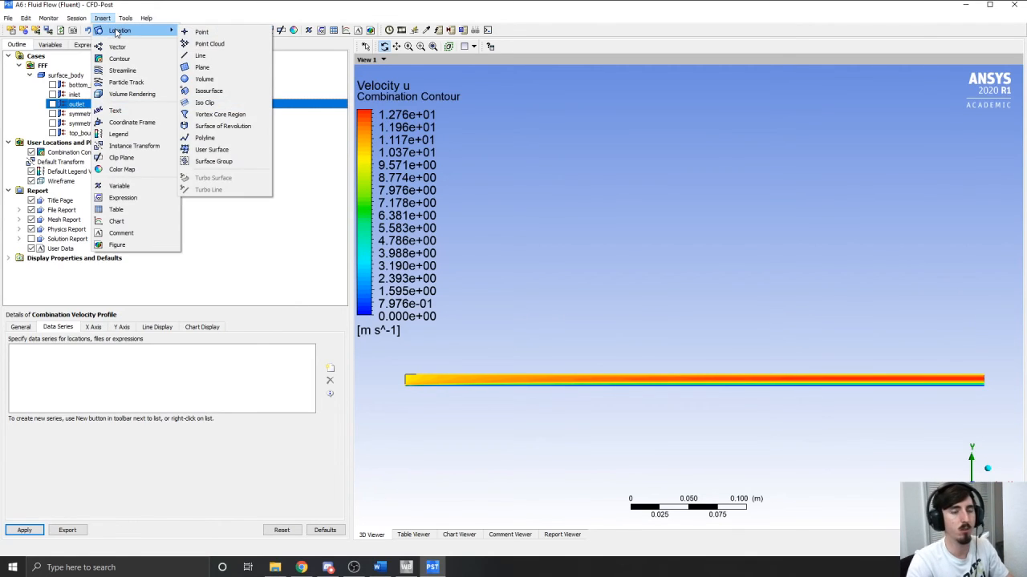
click(198, 56)
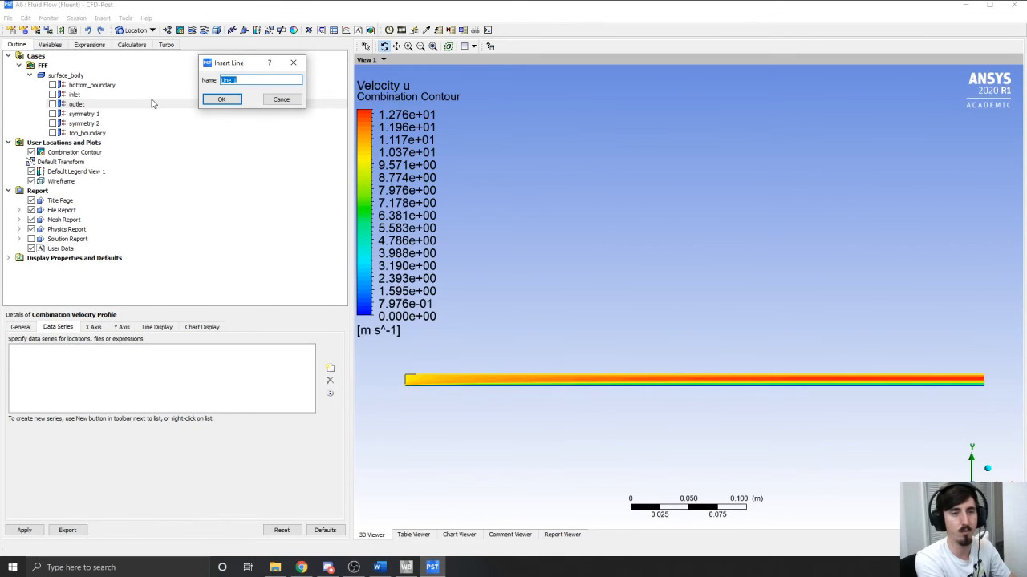
key(BackSpace)
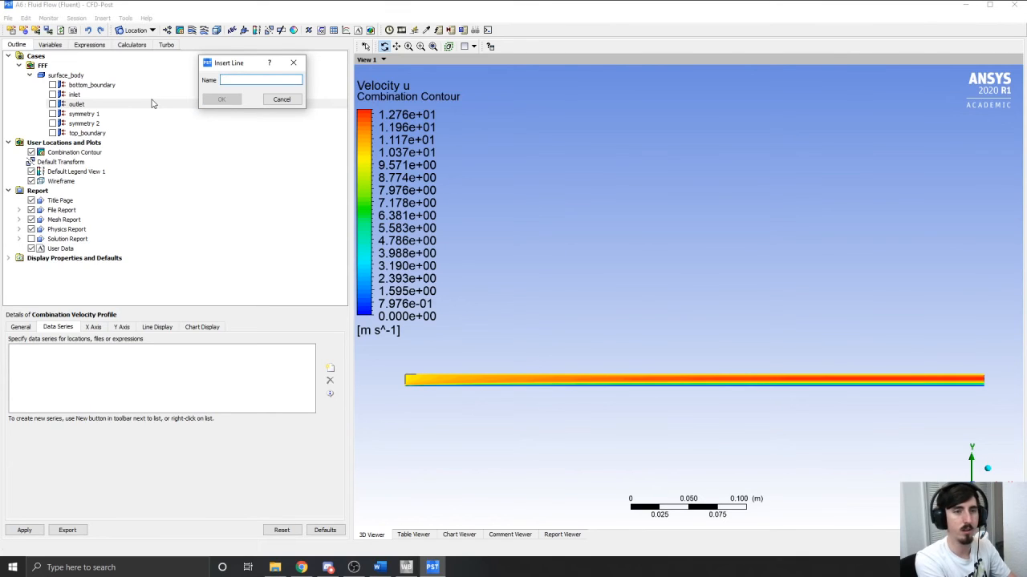
text(que)
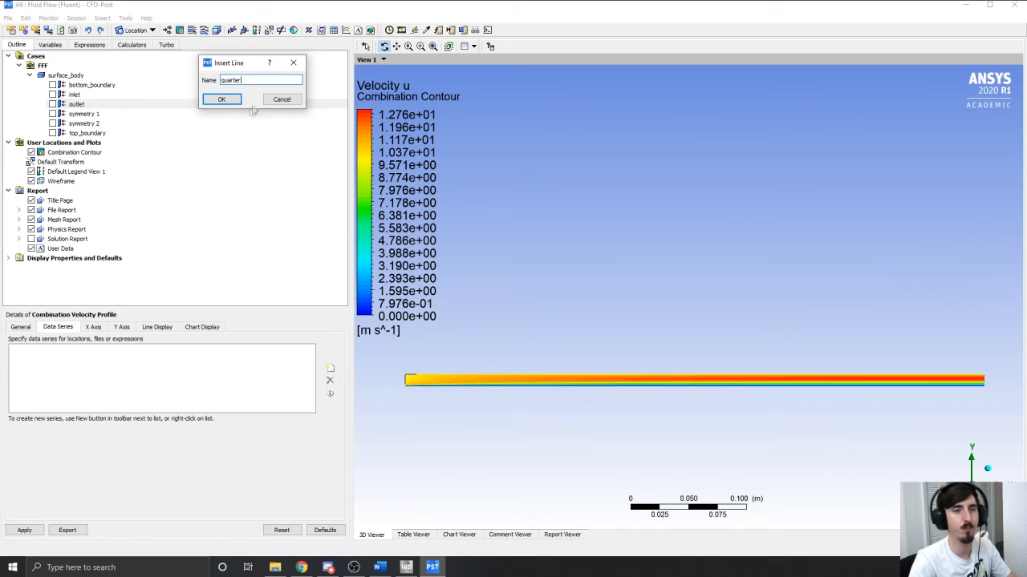
text(rter line)
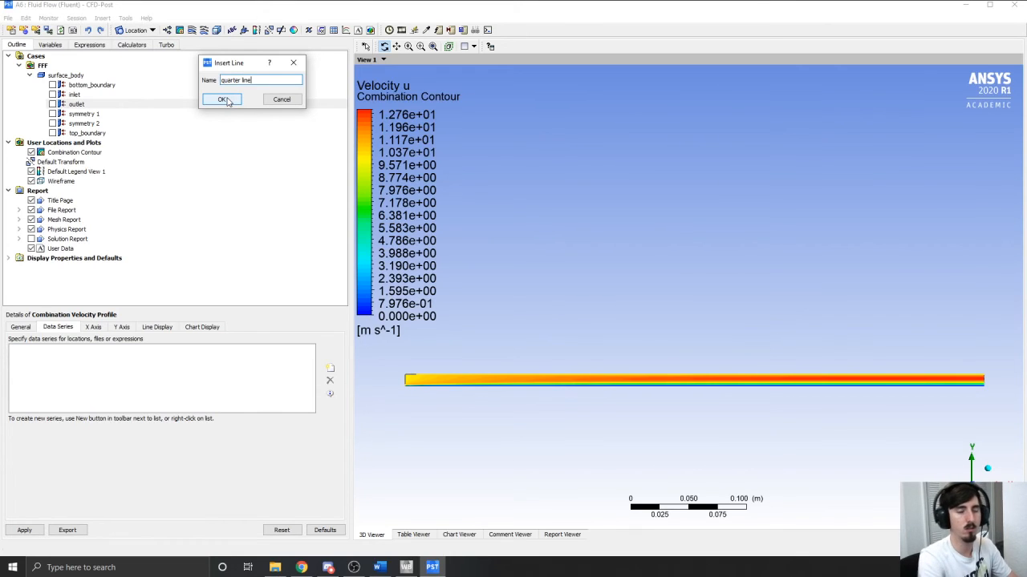
click(223, 100)
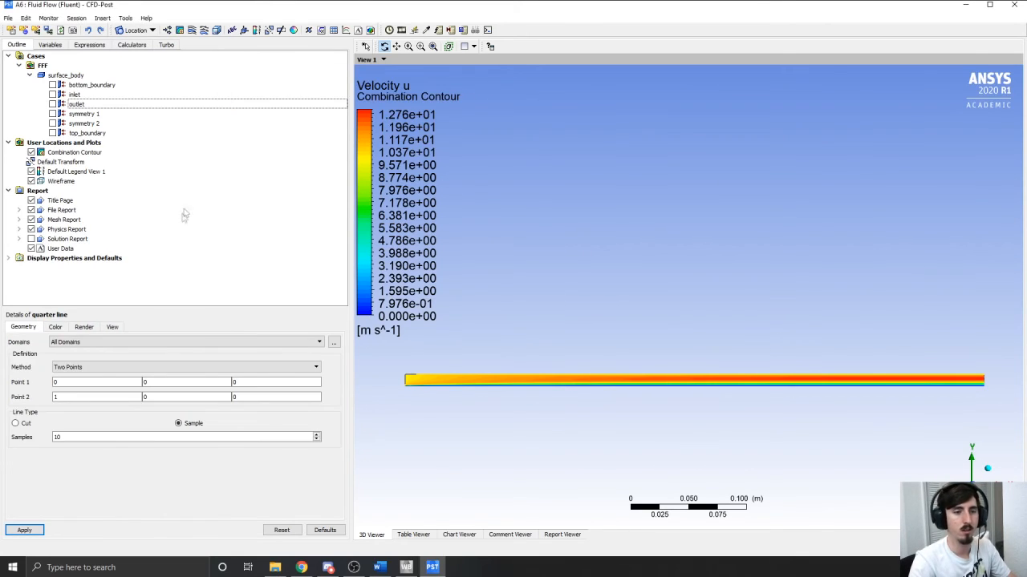
Step: Define the quarter line by two points, from (0.125, 0, 0) to (0.125, 0.01, 0)
click(81, 382)
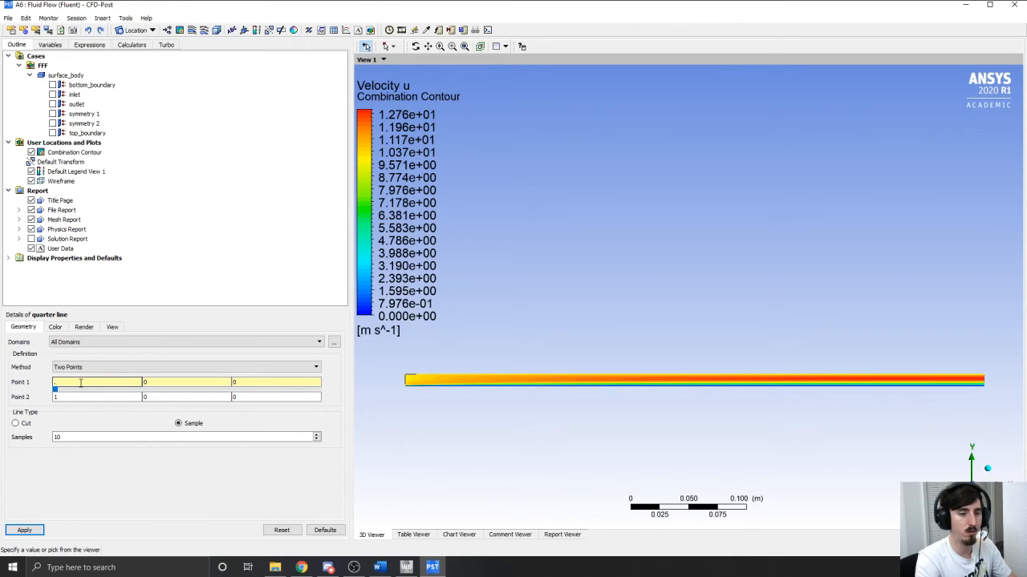
text(125)
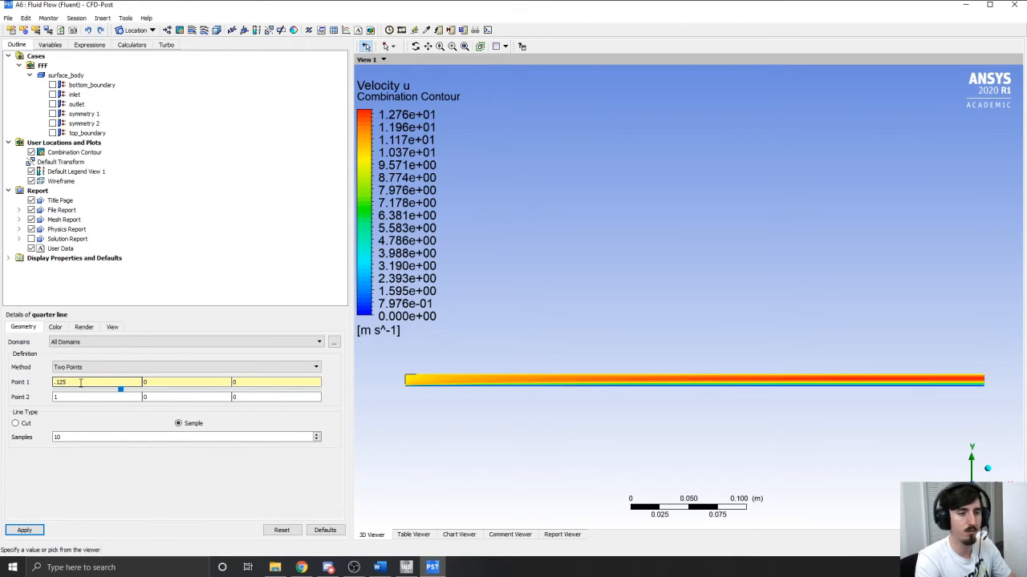
key(Tab)
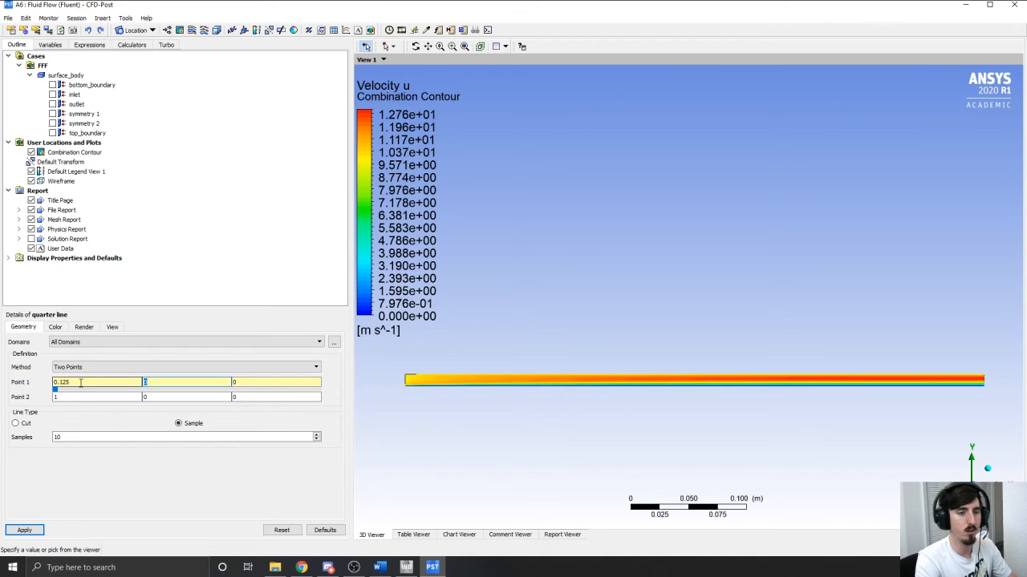
key(Tab)
key(Tab)
text(.1)
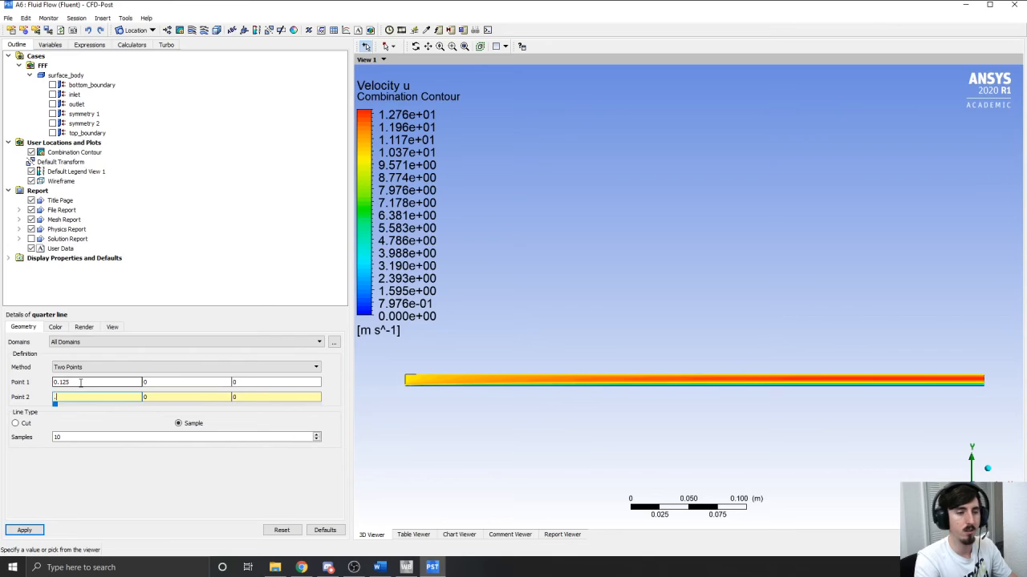
text(25)
key(Tab)
text(.01)
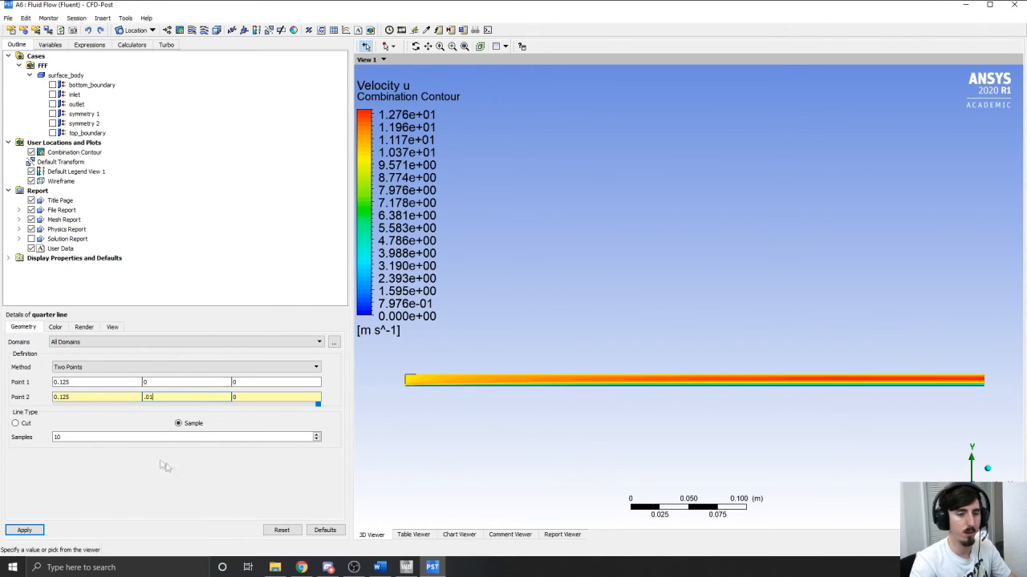
Step: Set the quarter line to 100 samples, apply it, and hide the Combination Contour
click(76, 436)
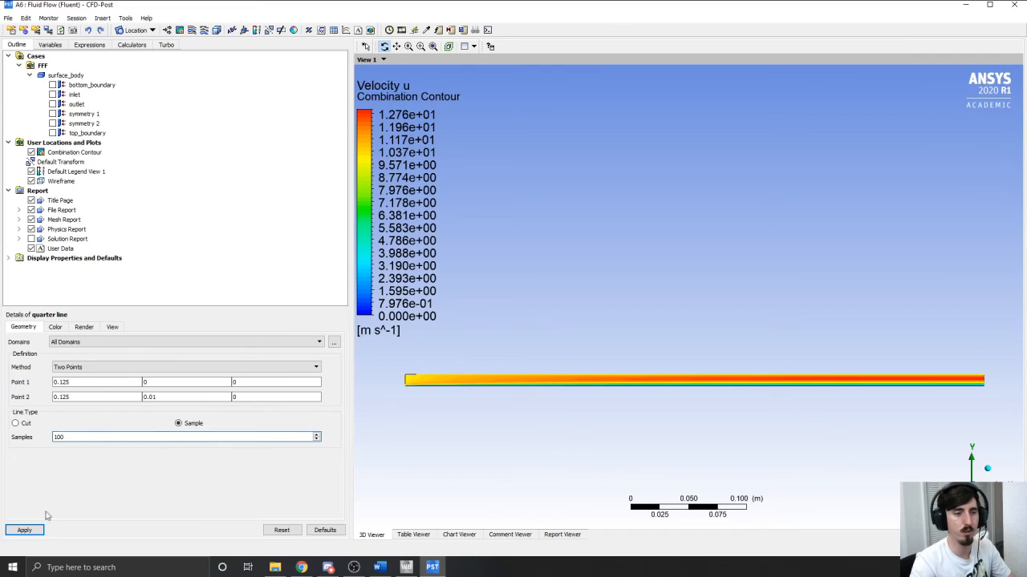
click(24, 531)
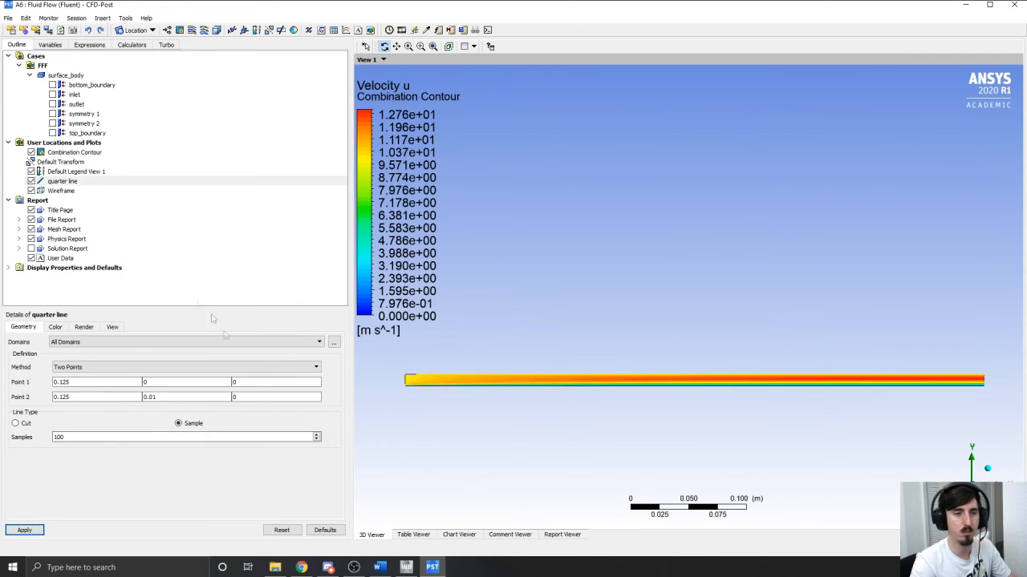
click(31, 152)
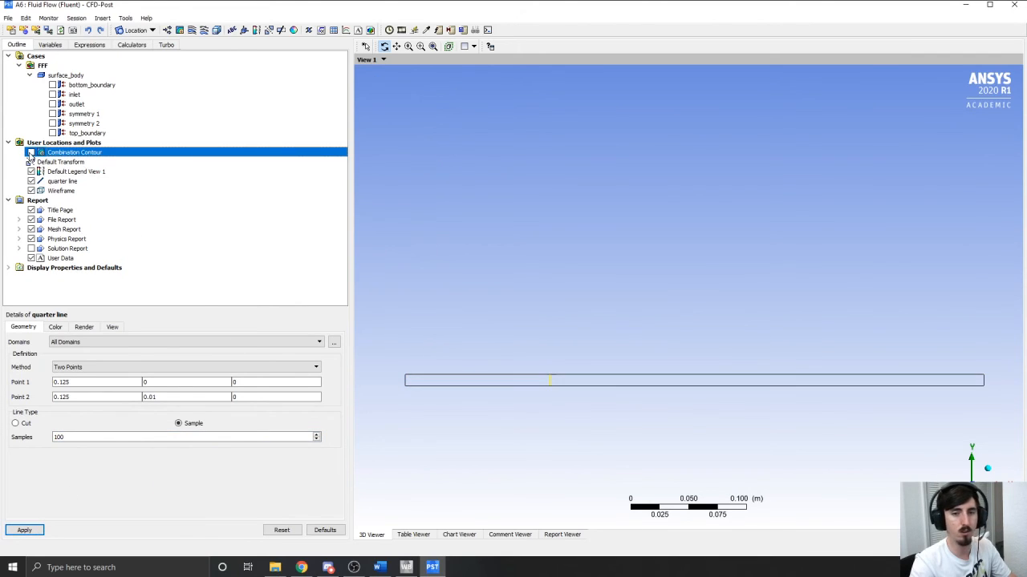
Step: Insert a line location named beginning
click(102, 18)
mouse_move(105, 32)
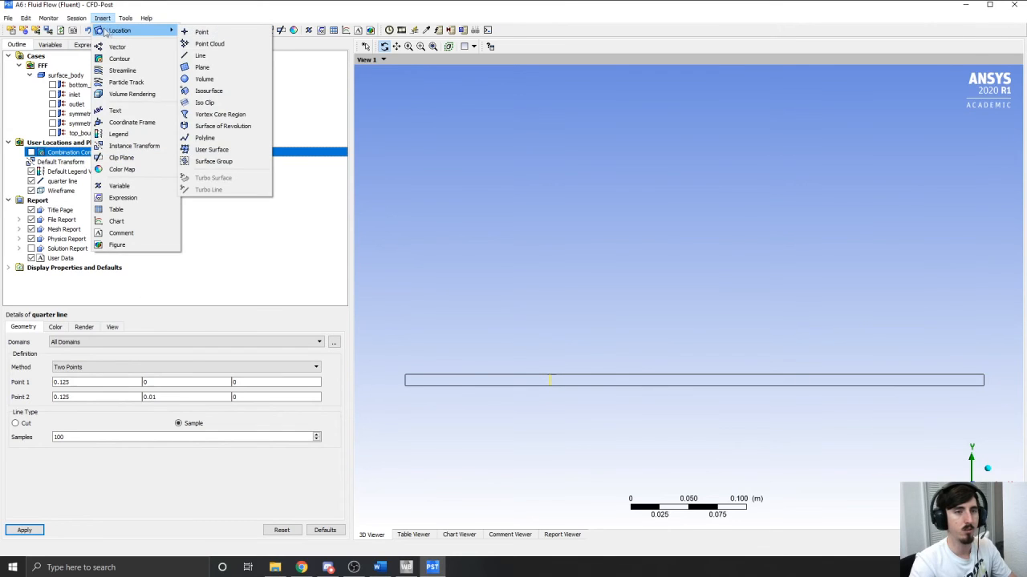
click(201, 56)
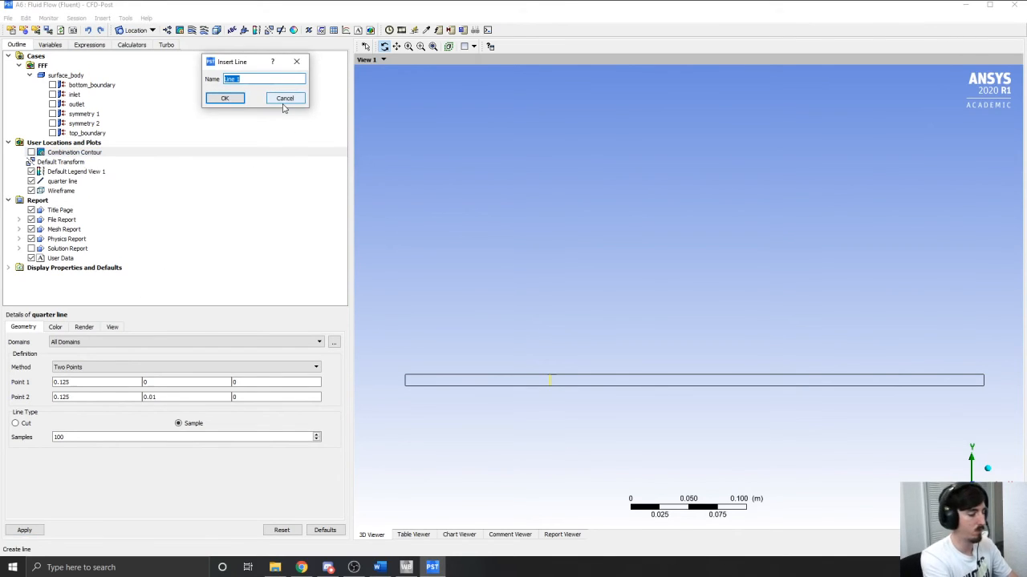
text(be)
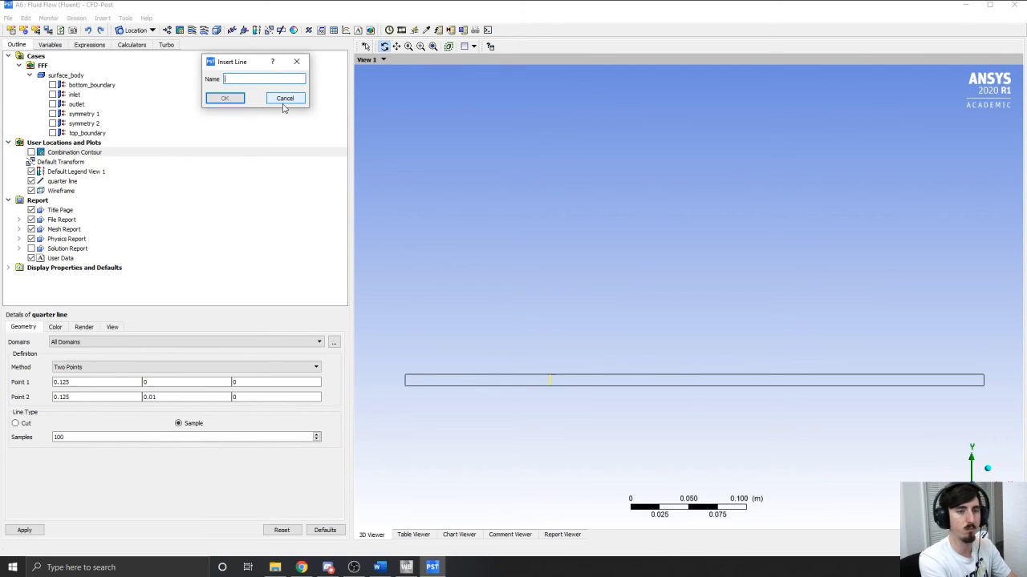
text(ginning)
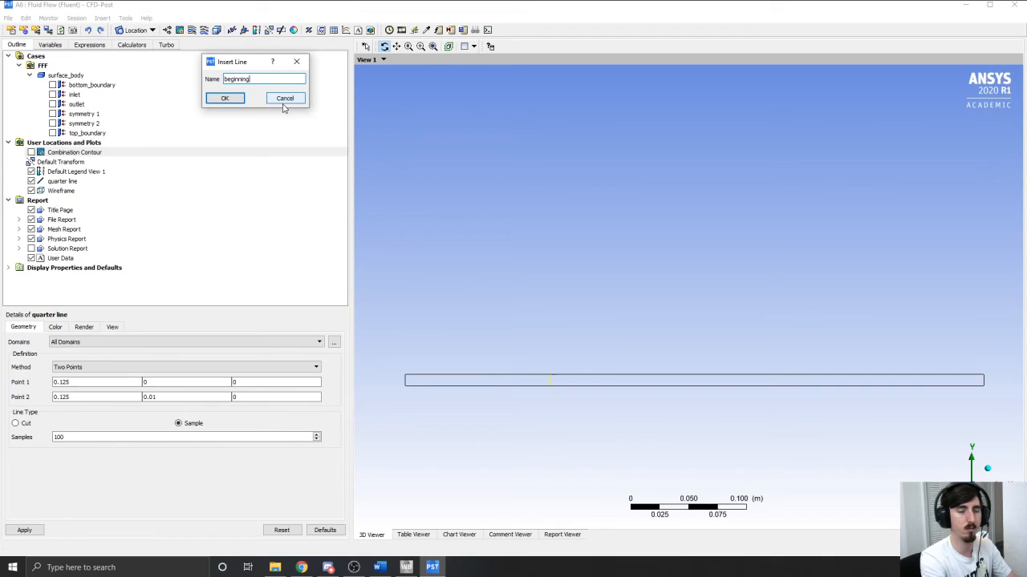
click(216, 98)
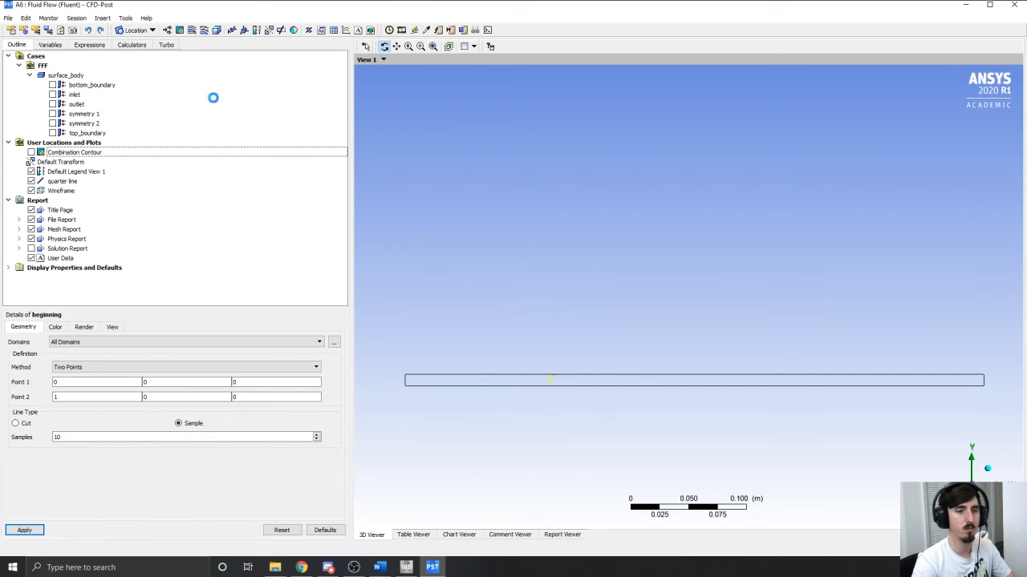
Step: Define the beginning line from (0, 0, 0) to (0, 0.01, 0) with 100 samples and apply it
click(100, 383)
key(Tab)
key(Tab)
key(Tab)
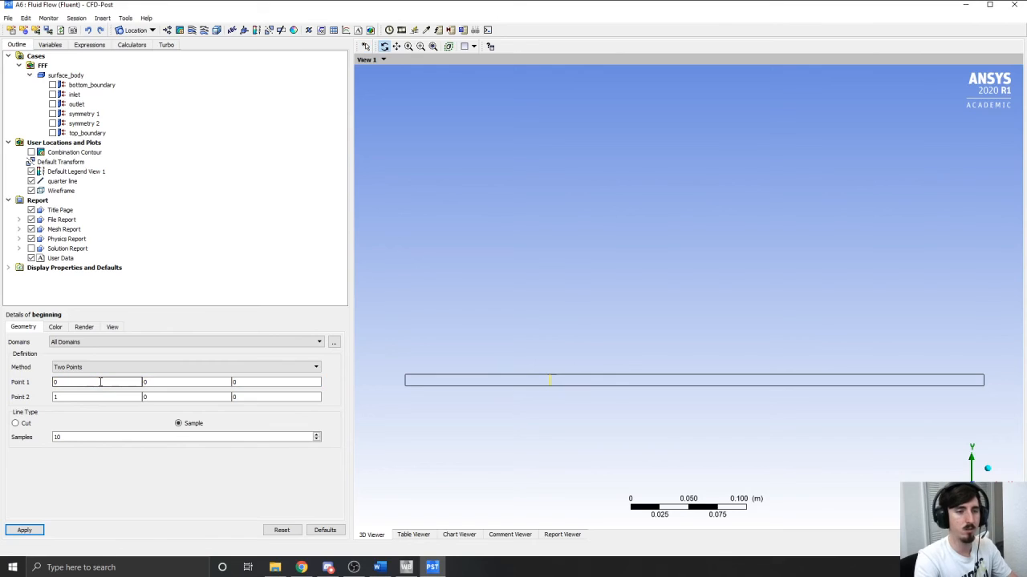
text(0)
key(Tab)
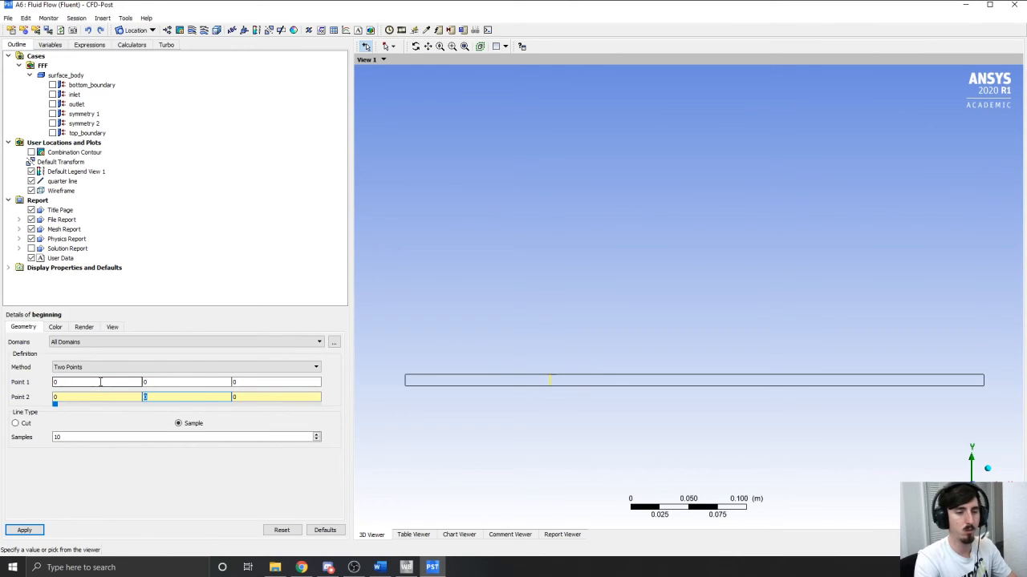
text(0.01)
key(Tab)
key(Tab)
click(92, 436)
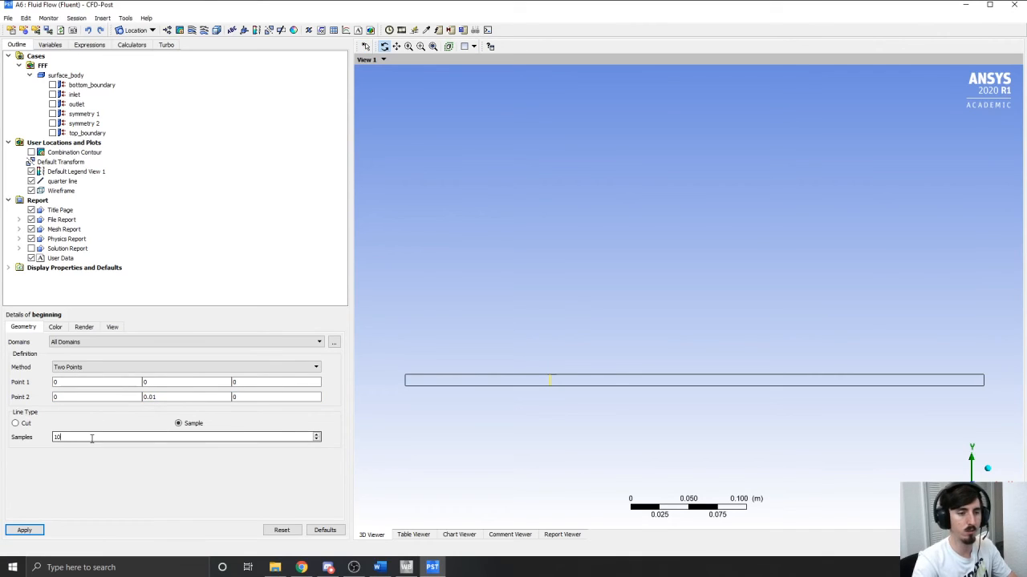
click(24, 530)
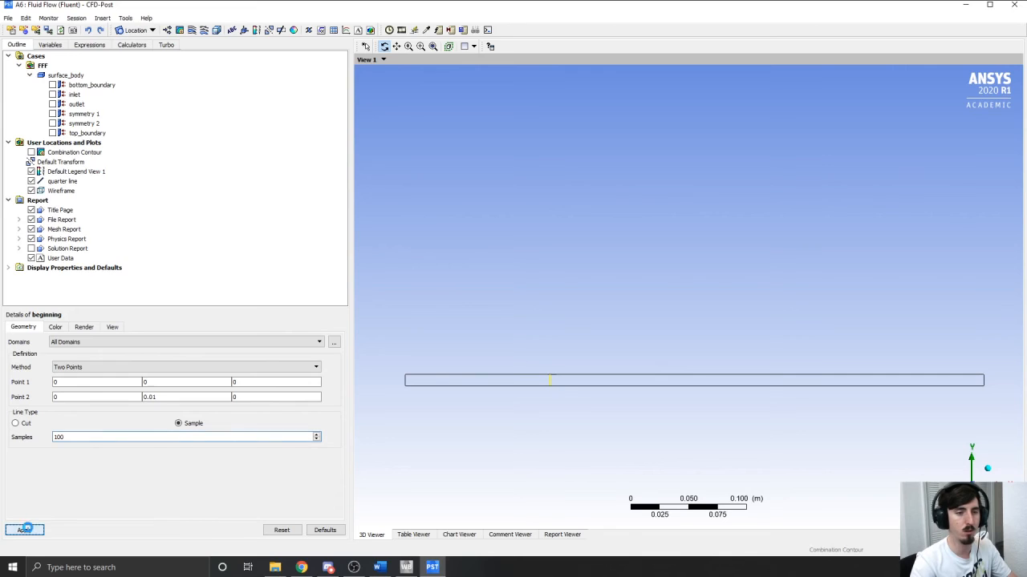
Step: Insert a line location named half
click(103, 18)
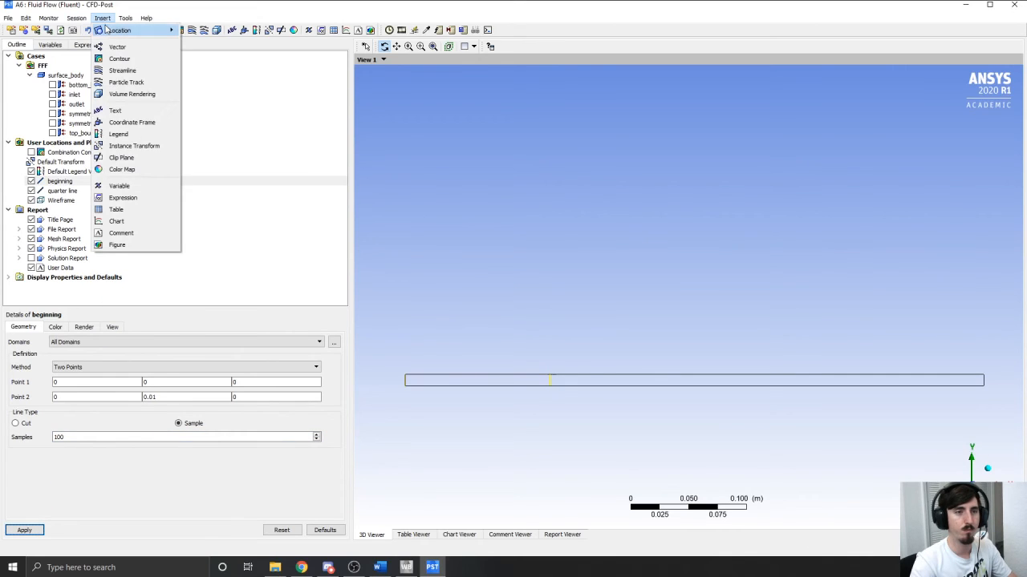
mouse_move(141, 30)
click(186, 53)
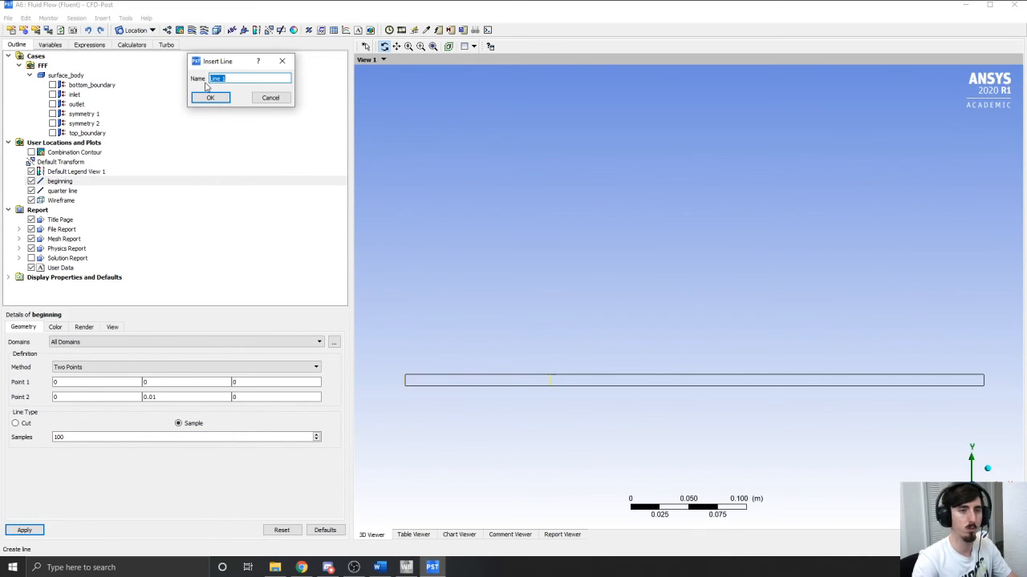
text(half)
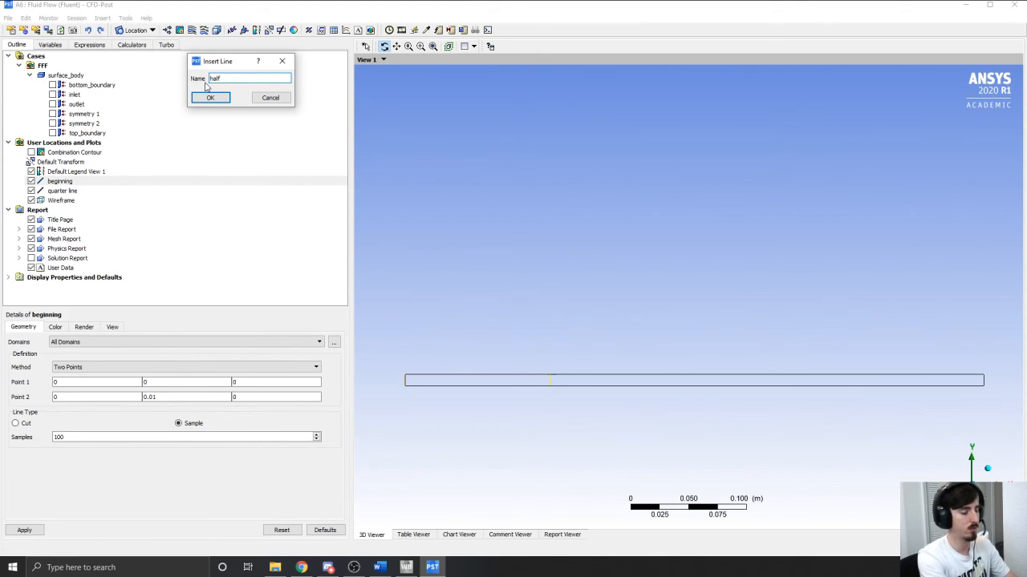
click(211, 98)
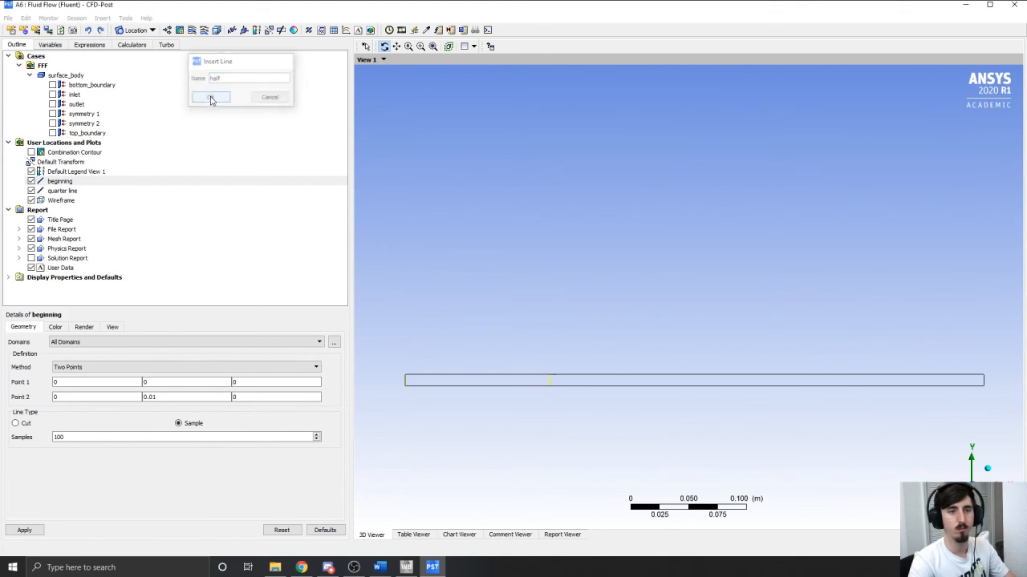
Step: Define the half line by two points, from (0.25, 0, 0) to (0.25, 0.01, 0), and apply it
click(91, 381)
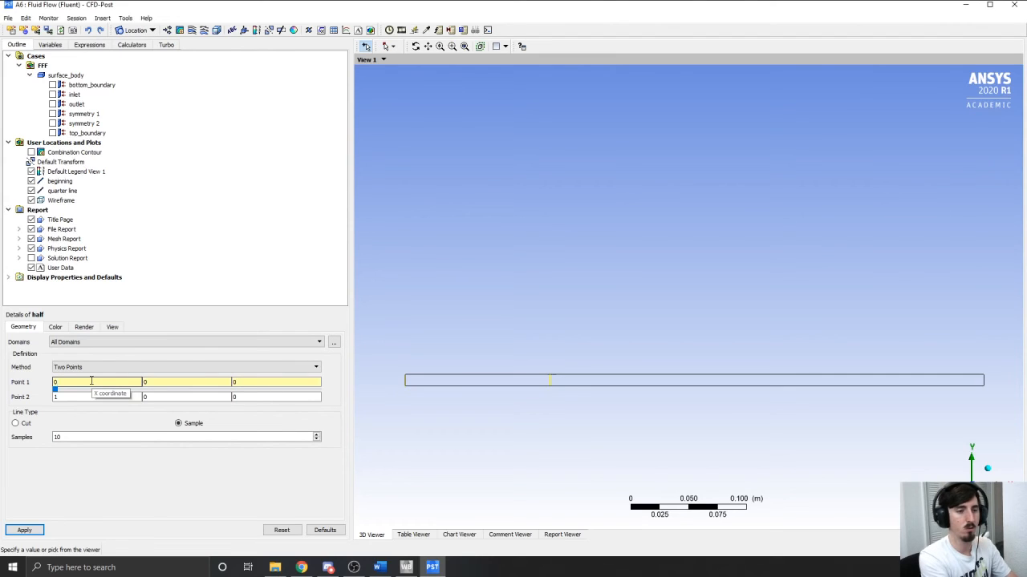
text(.25)
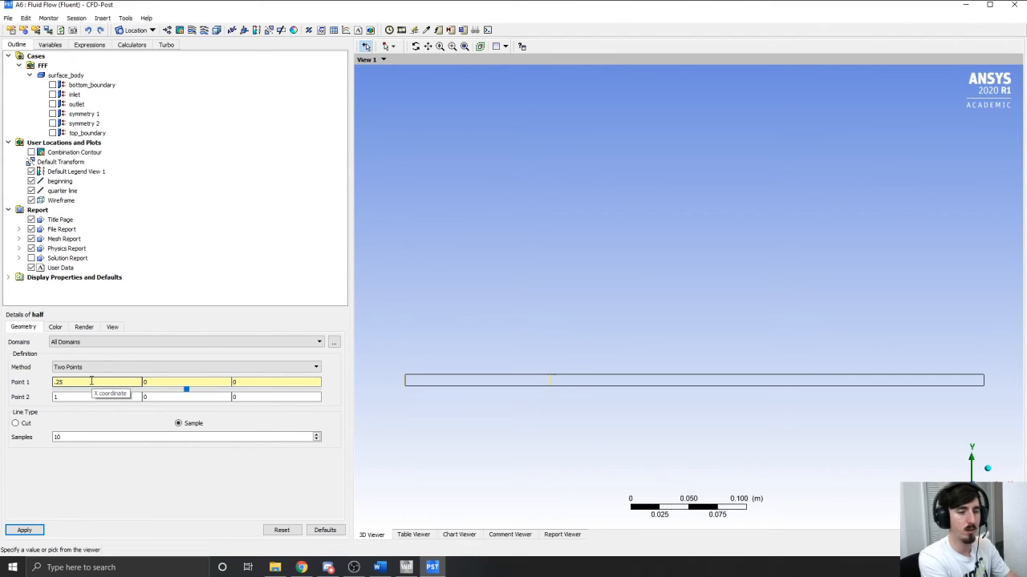
key(Tab)
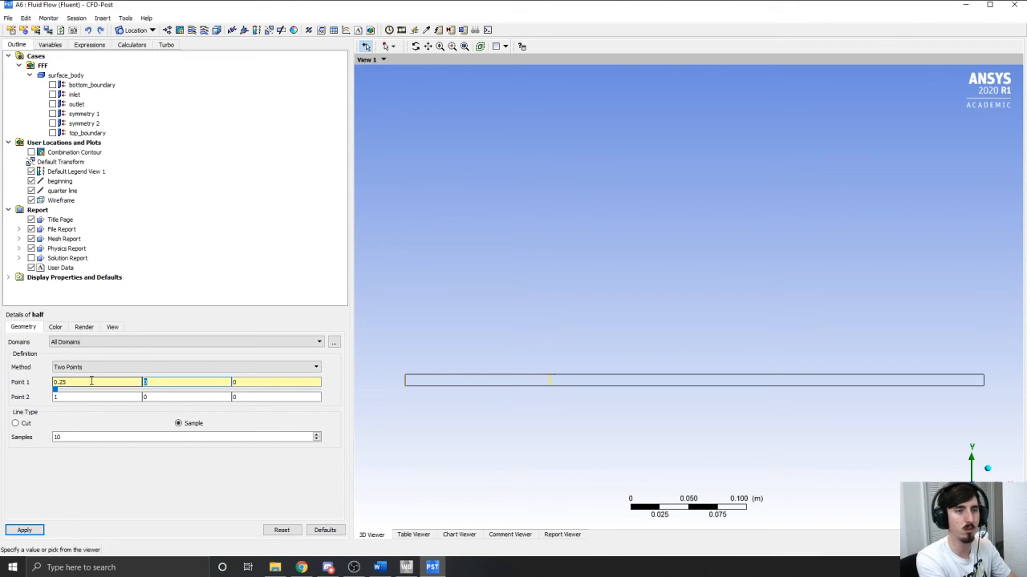
key(Tab)
key(Tab)
text(.25)
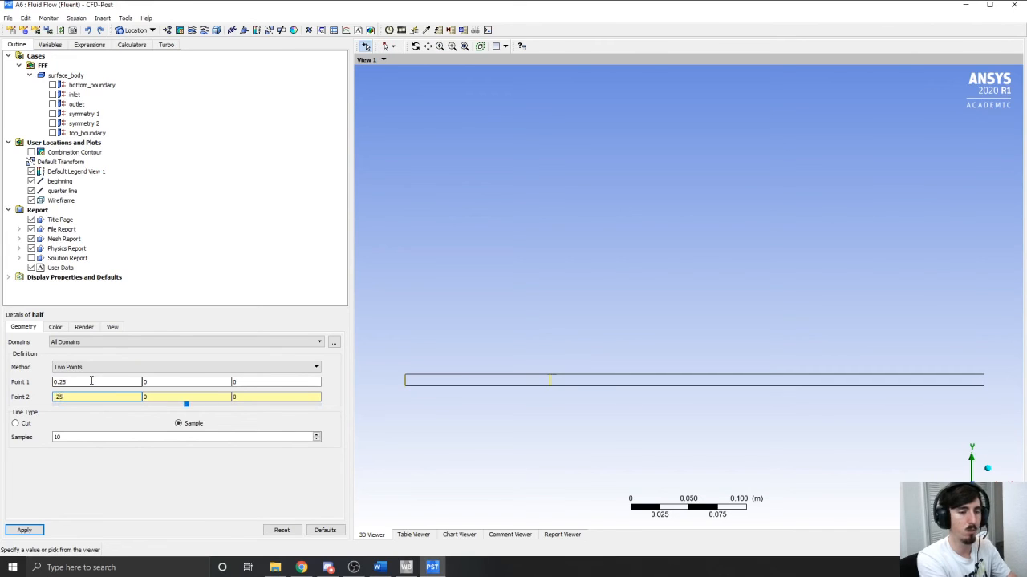
key(Tab)
text(.01)
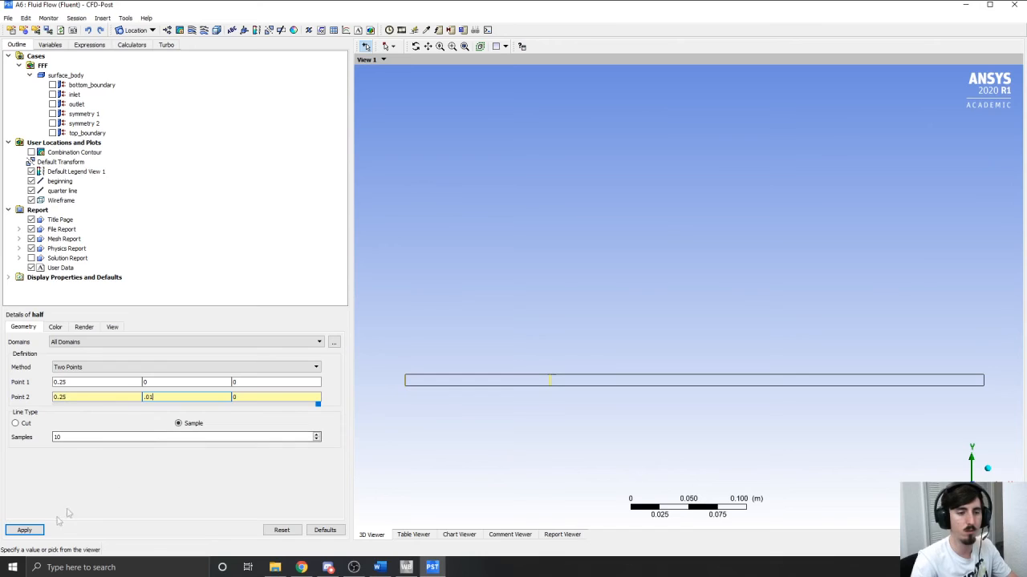
click(24, 530)
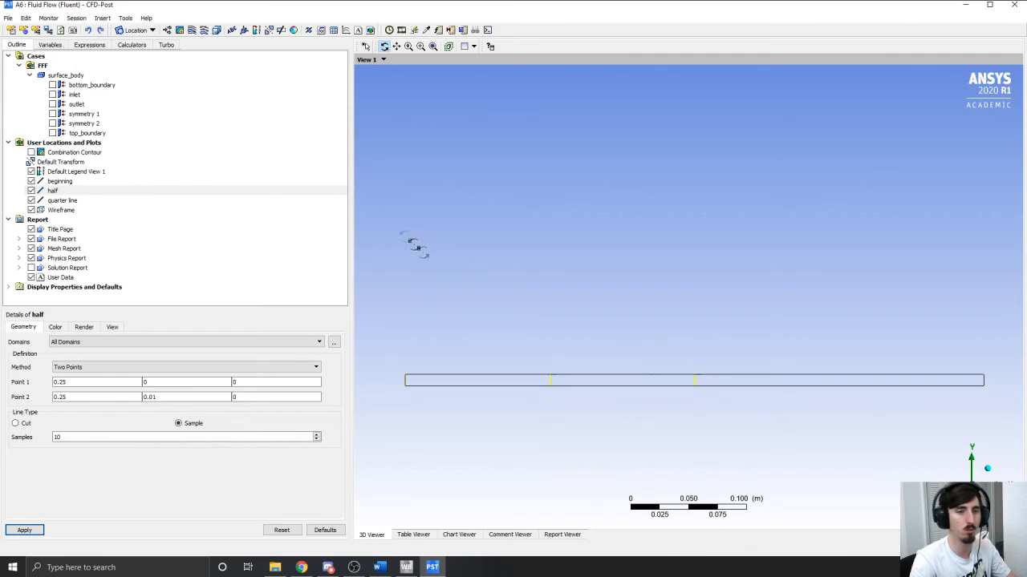
Step: Insert a line location named three quarter
click(102, 18)
mouse_move(106, 29)
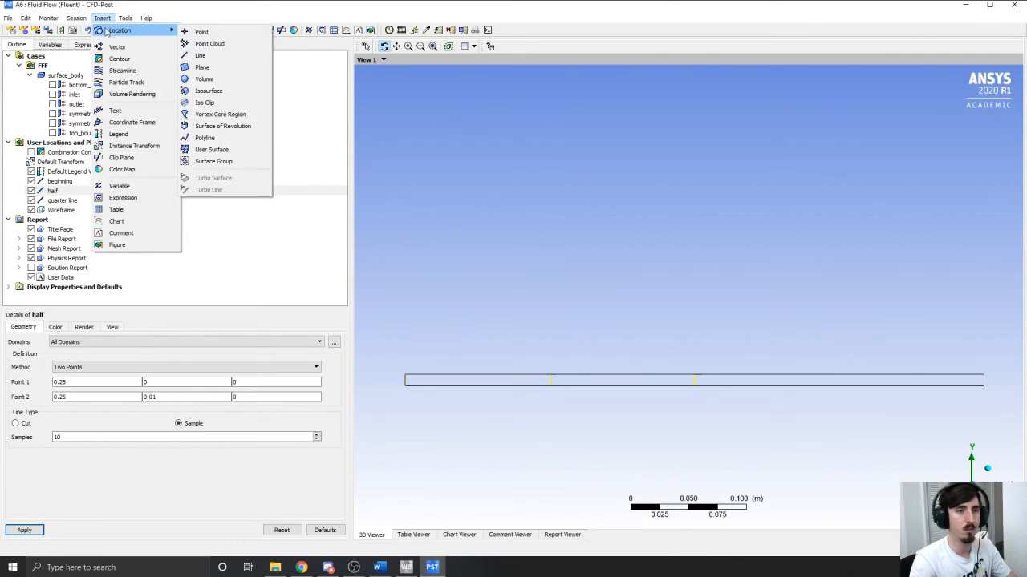
click(231, 56)
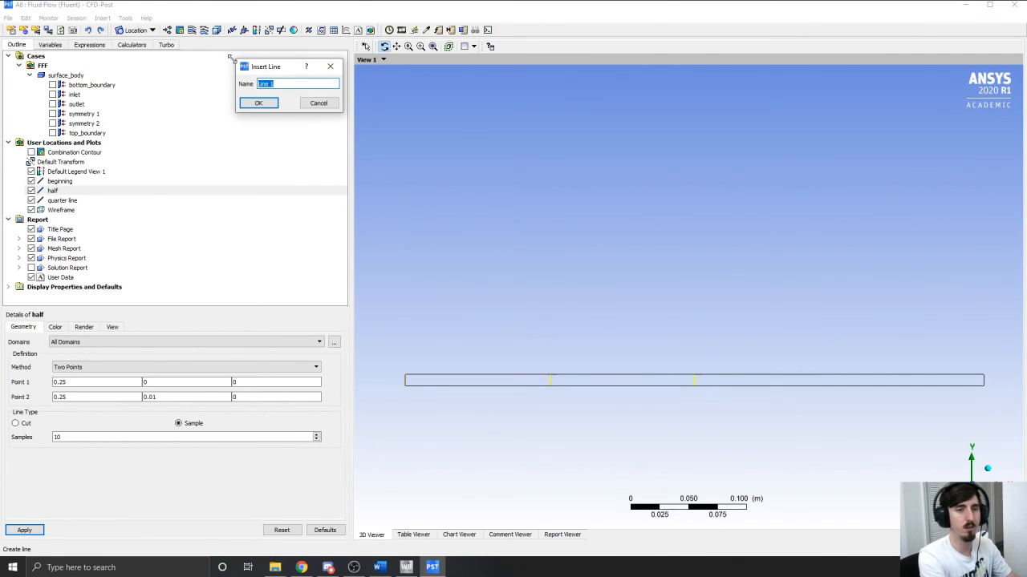
text(three quarte)
key(Return)
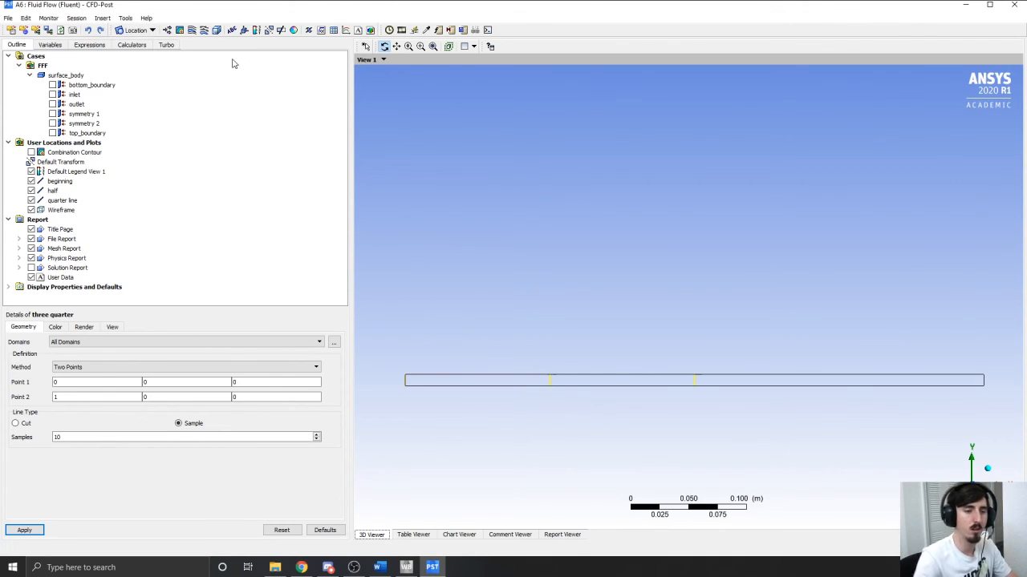
Step: Define the three quarter line from (0.375, 0, 0) to (0.375, 0.01, 0) with 100 samples and apply it
click(90, 382)
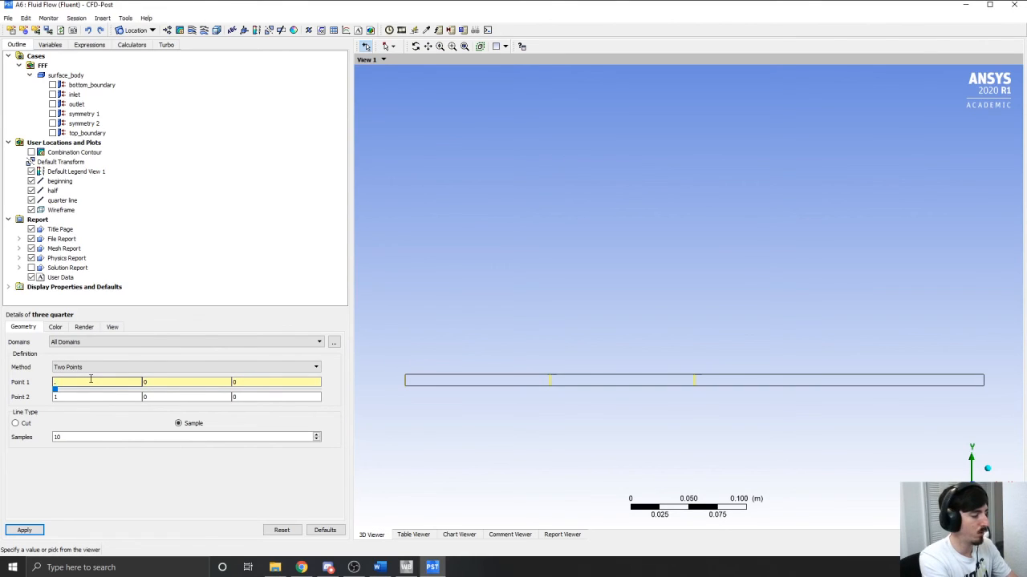
text(.3)
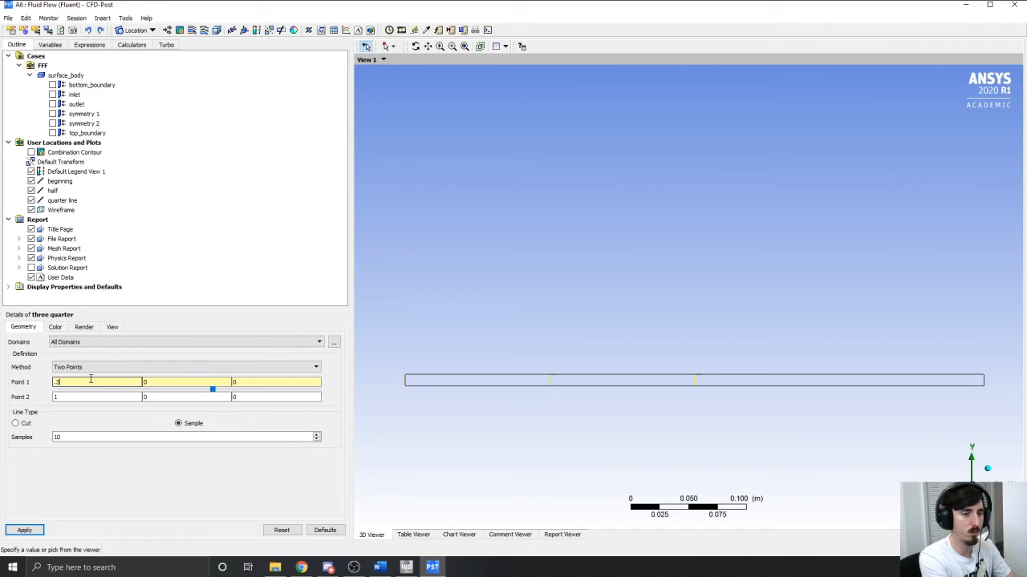
text(75)
key(Tab)
key(Tab)
key(Tab)
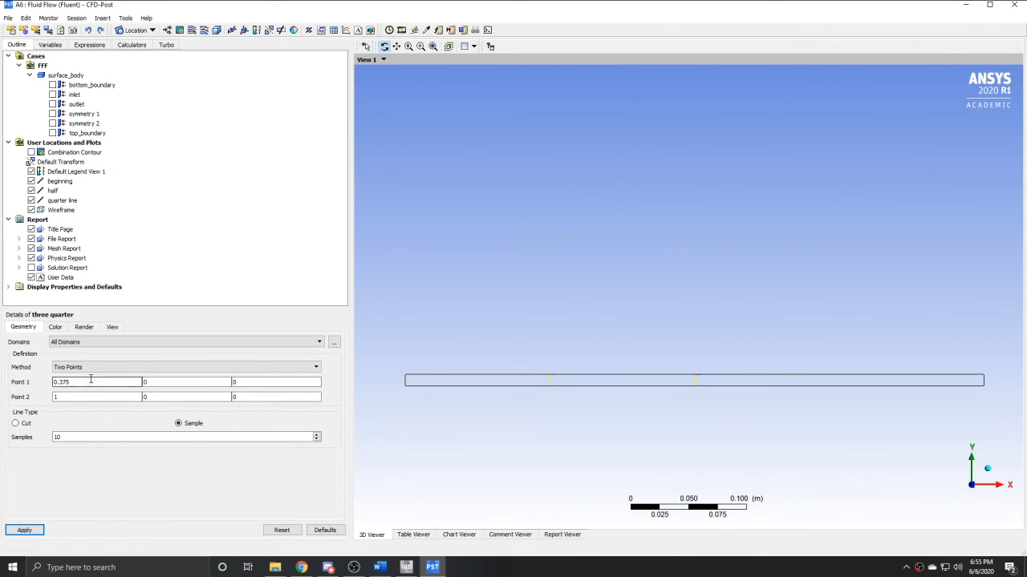
text(.37)
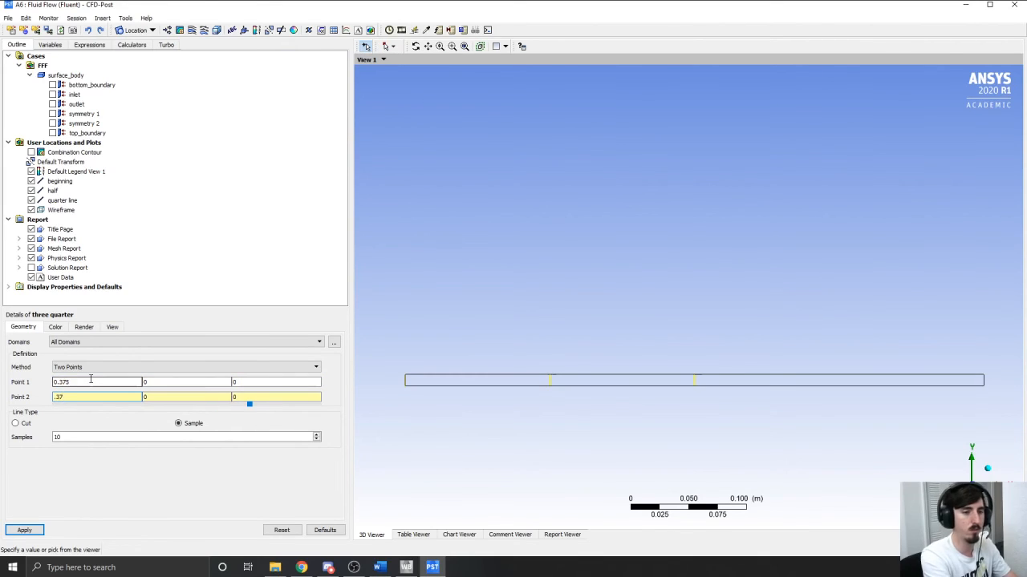
text(5)
key(Tab)
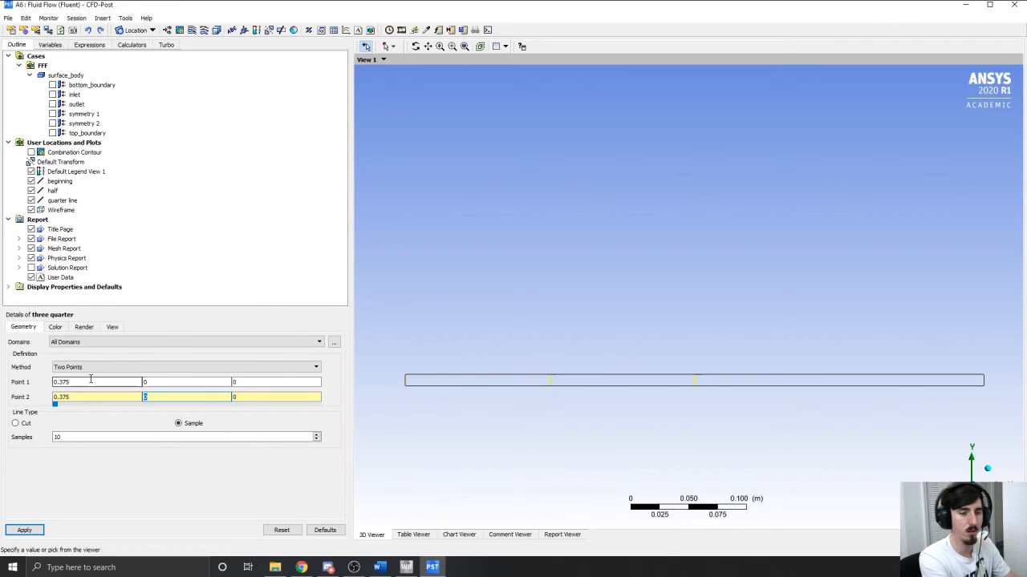
text(.01)
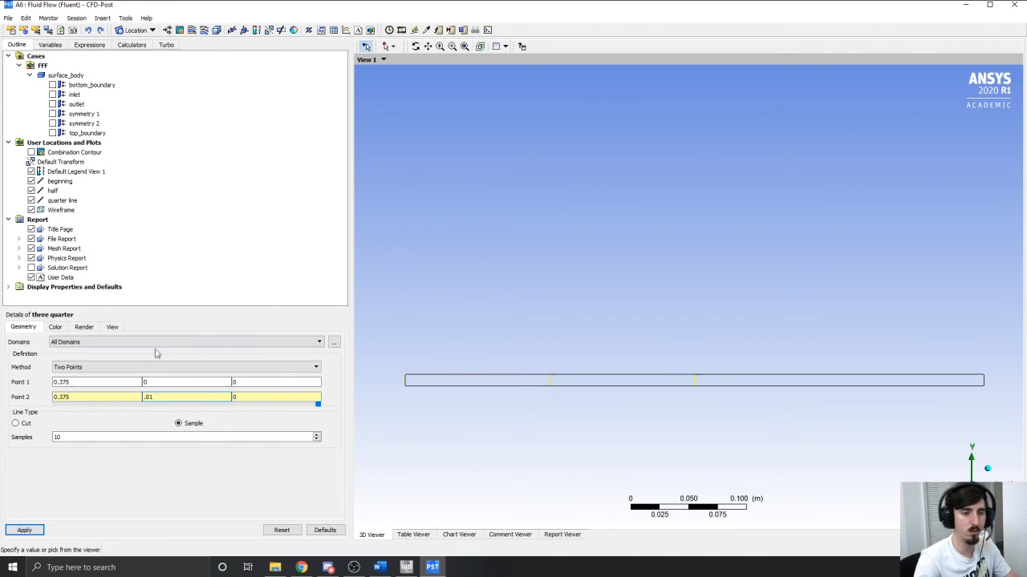
click(135, 435)
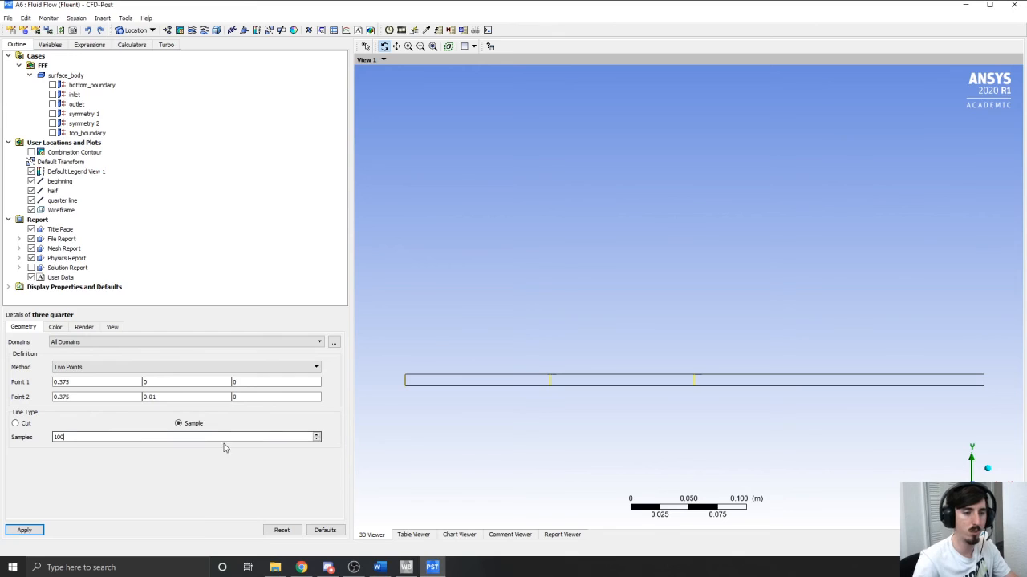
click(32, 530)
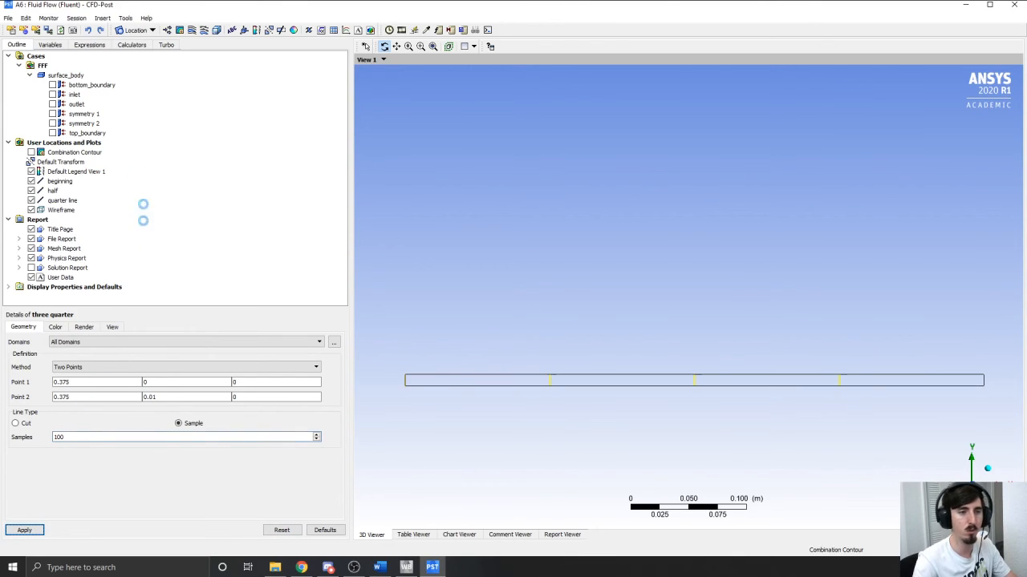
Step: Insert a line location named end
click(98, 20)
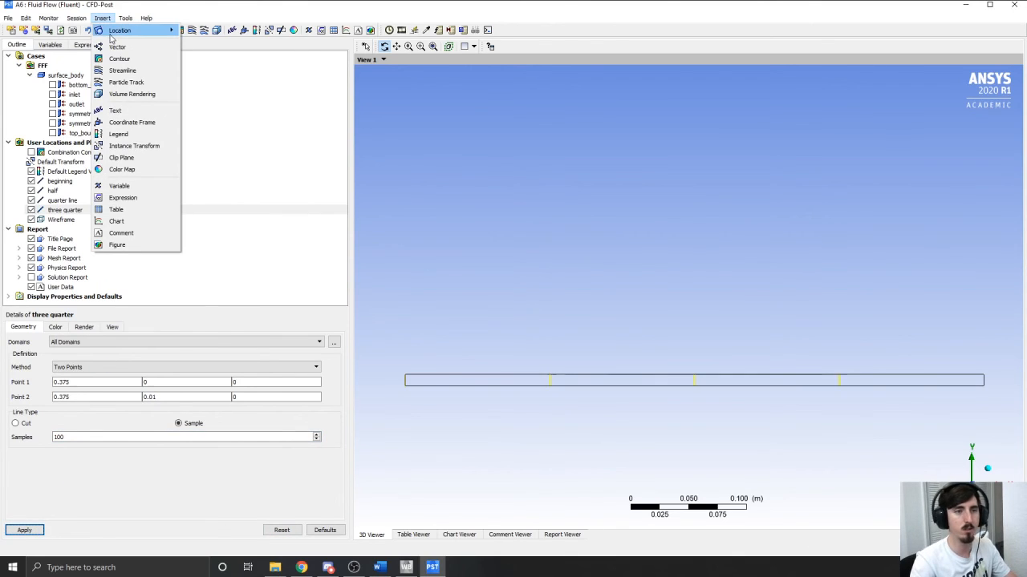
mouse_move(119, 30)
click(201, 53)
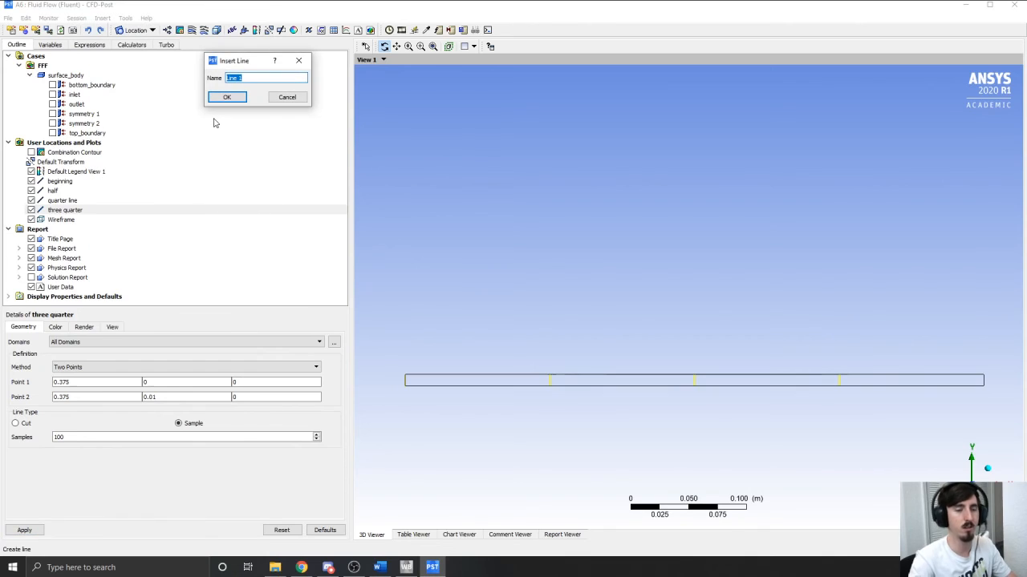
text(e)
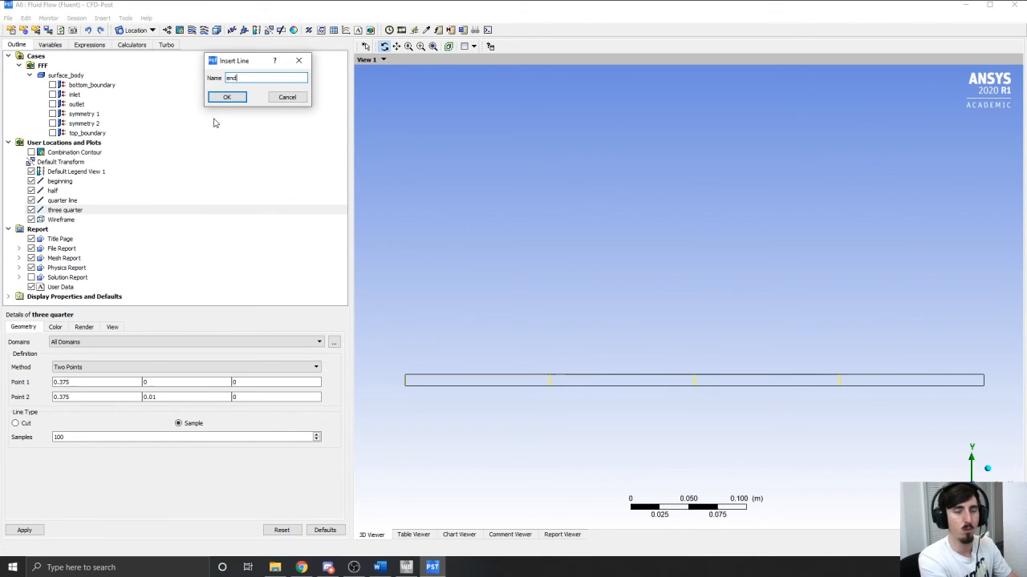
text(nd)
key(Return)
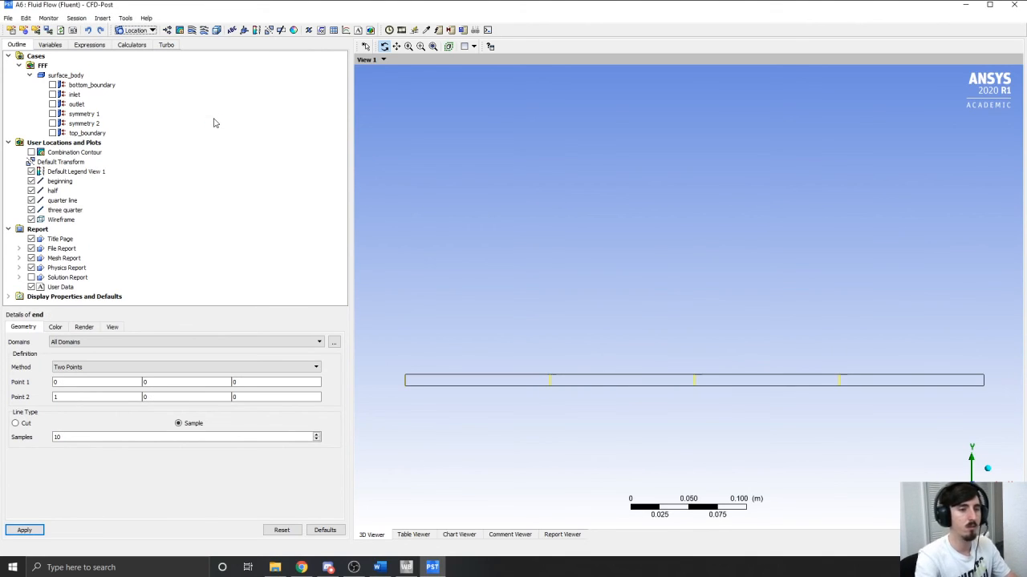
Step: Define the end line from (0.5, 0, 0) to (0.5, 0.01, 0) with 100 samples and apply it
click(125, 383)
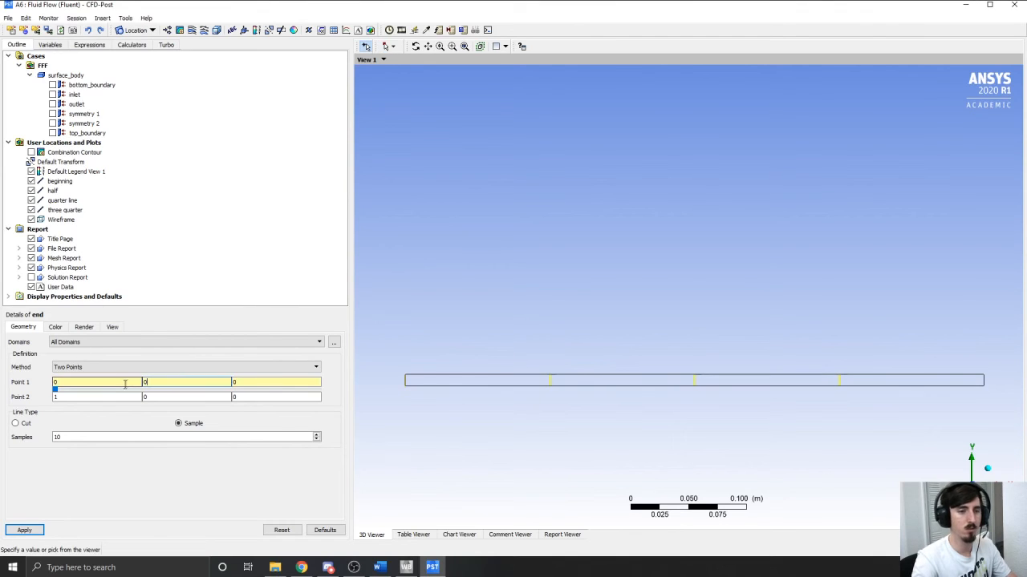
text(.5)
key(Tab)
key(Tab)
key(Tab)
key(Tab)
text(.5)
key(Tab)
text(.01)
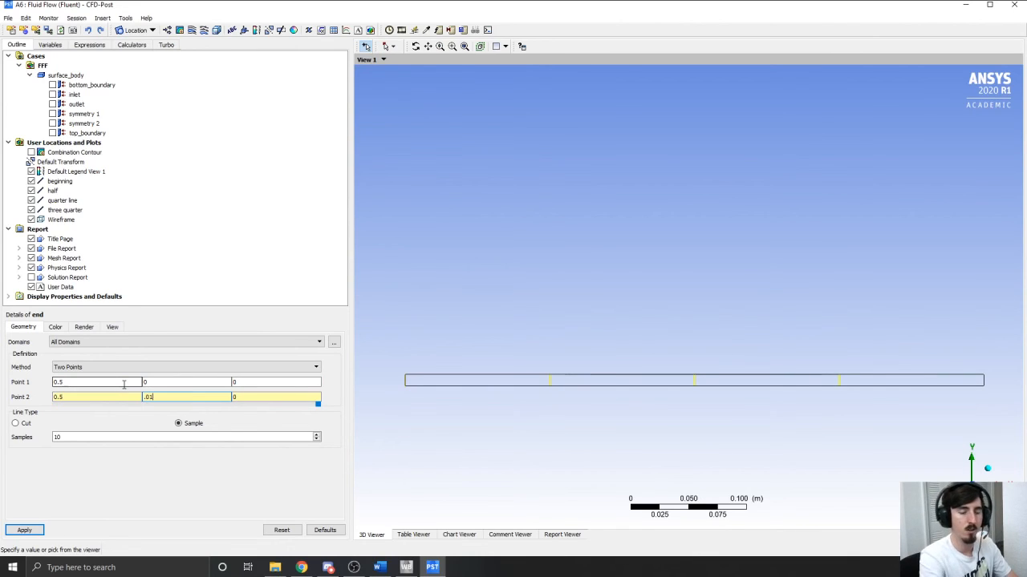
click(81, 437)
text(0)
click(23, 531)
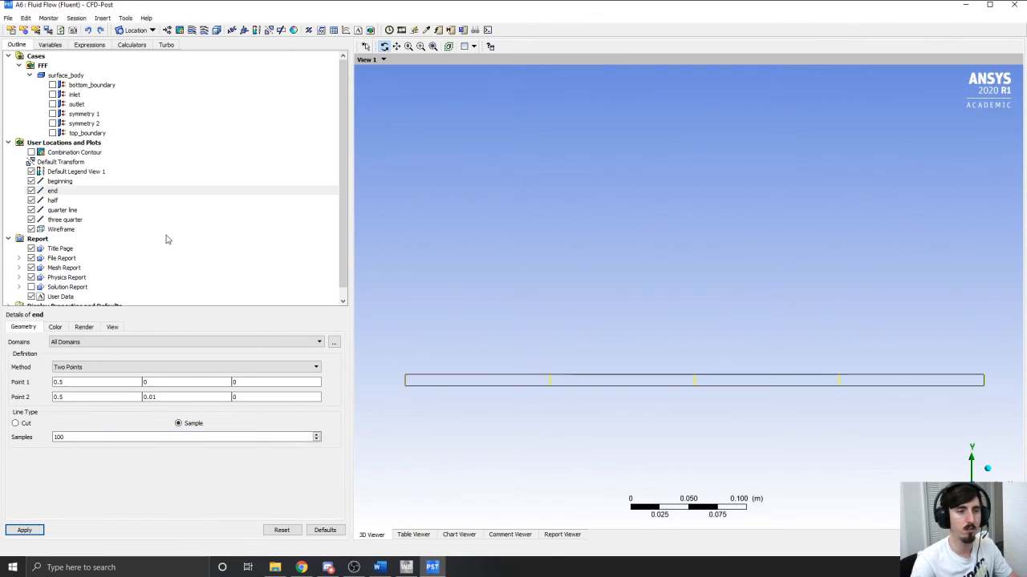
Step: Review the settings of the sampling lines and set the half line to 100 samples
click(63, 182)
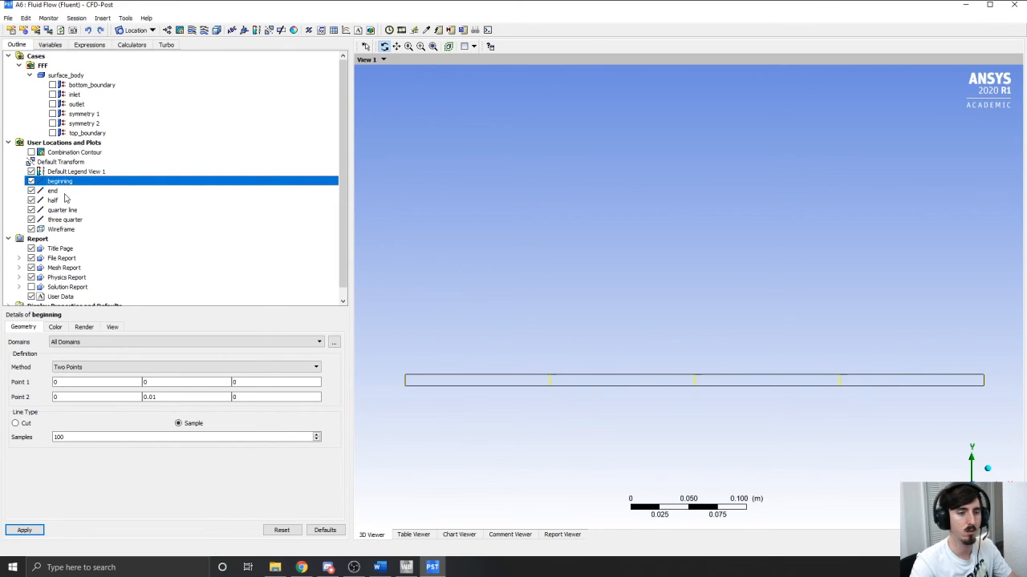
click(65, 193)
click(65, 201)
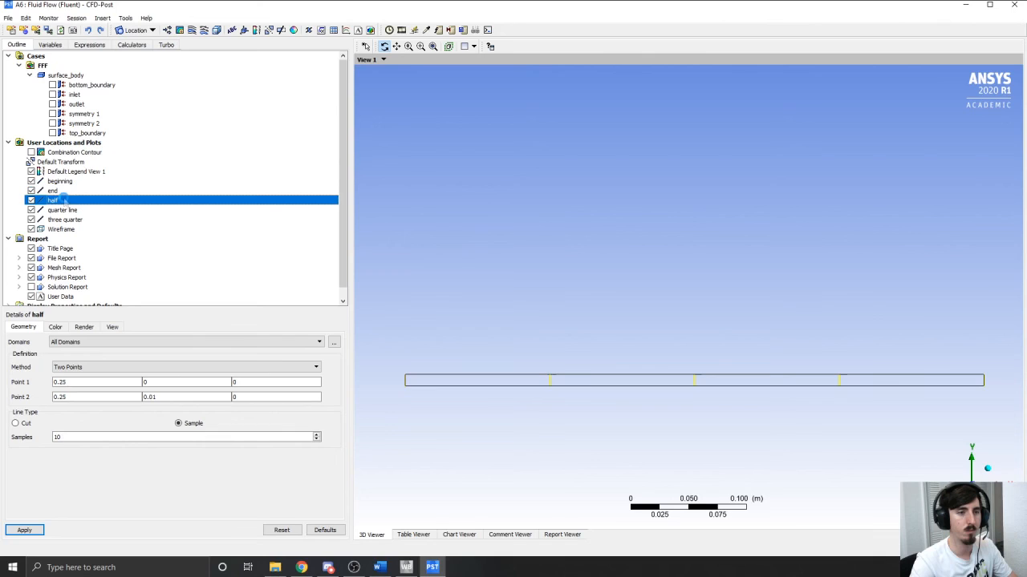
click(109, 437)
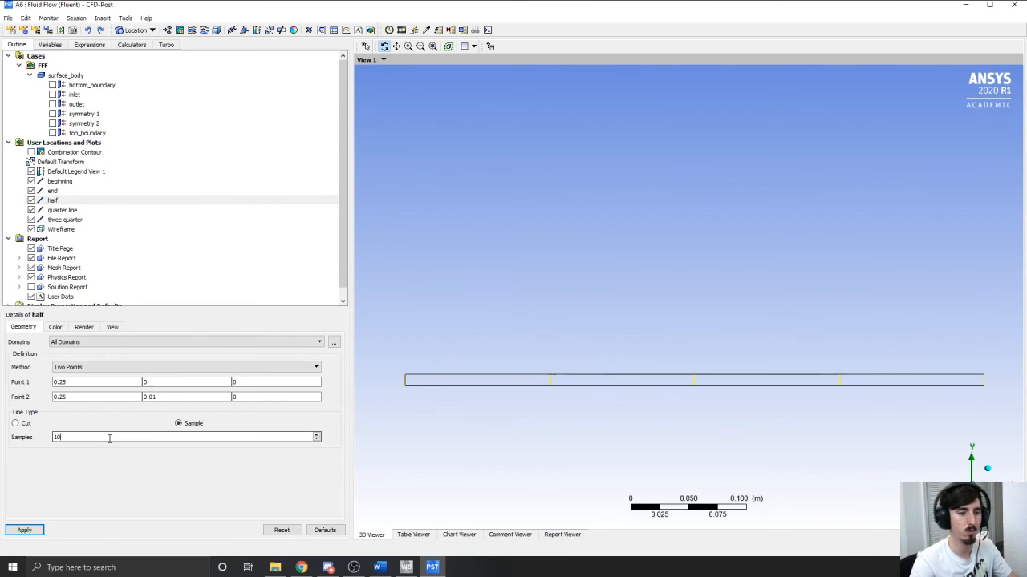
click(24, 530)
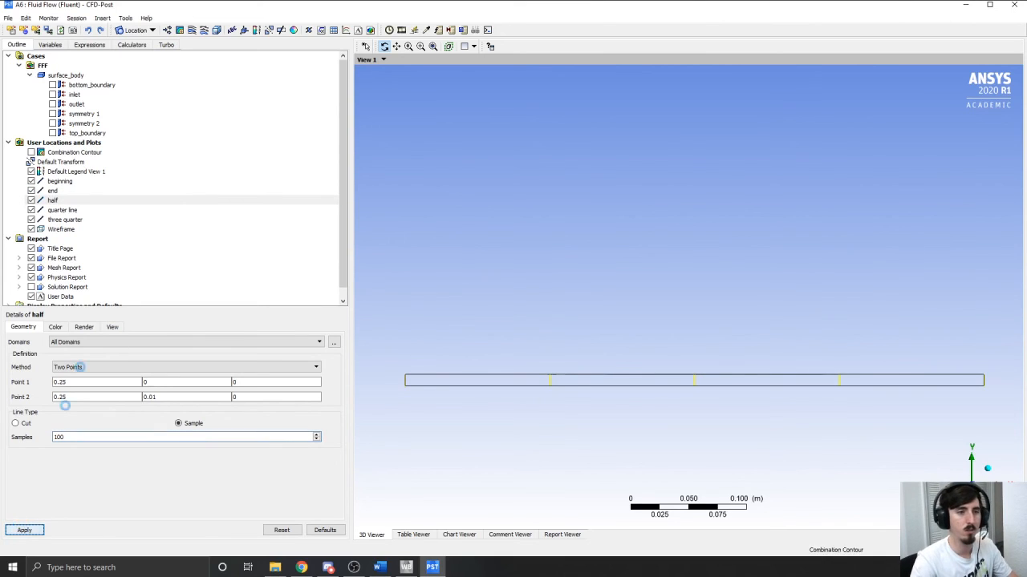
click(71, 210)
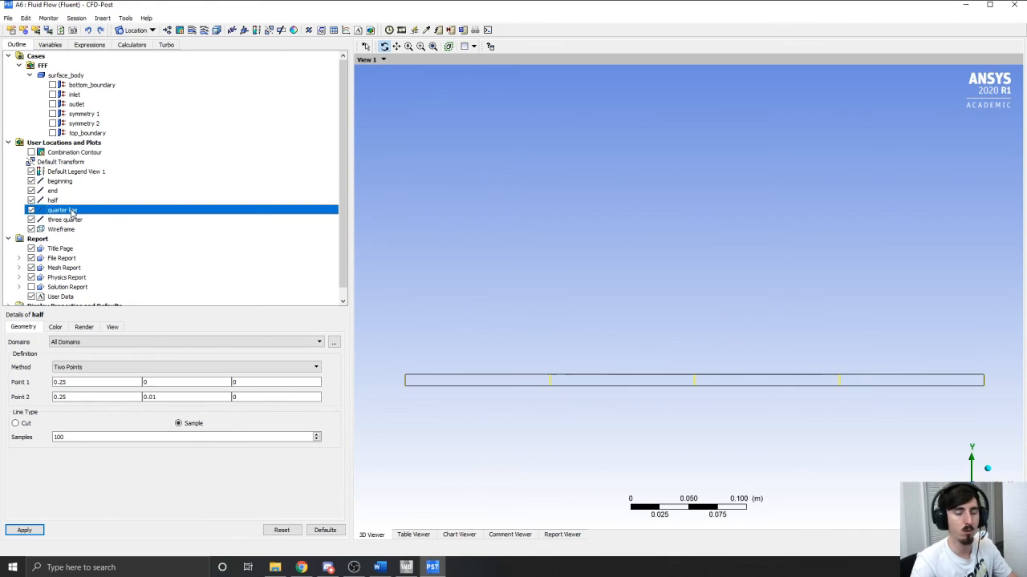
click(75, 221)
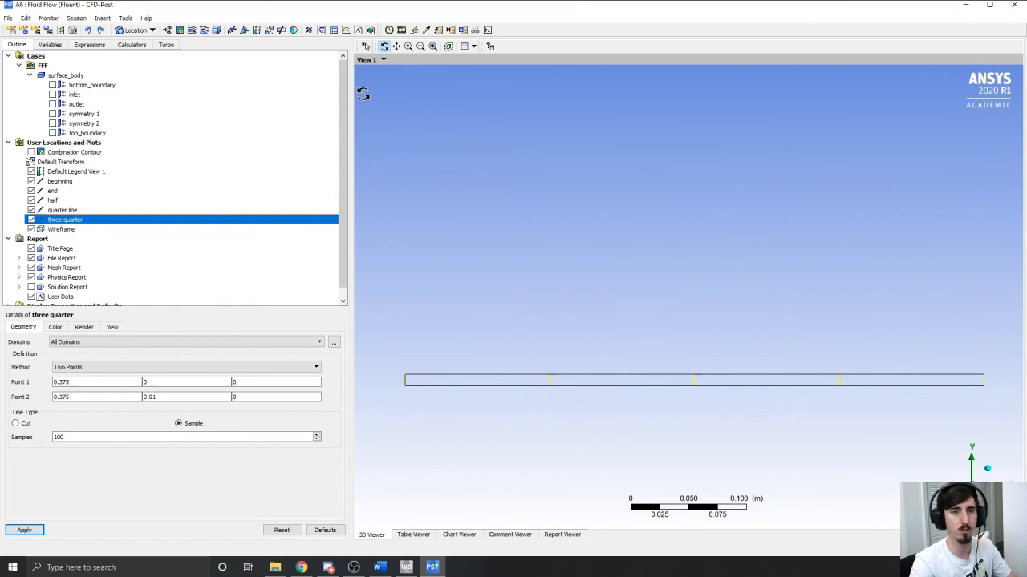
Step: Insert a chart named Combination Velocity Profile
click(460, 535)
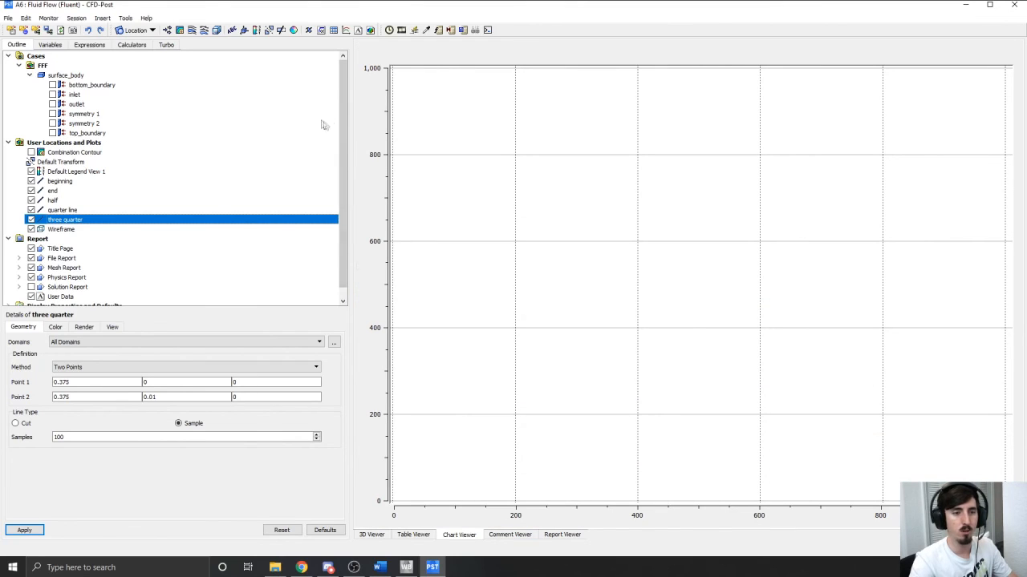
scroll(184, 269, down, 1)
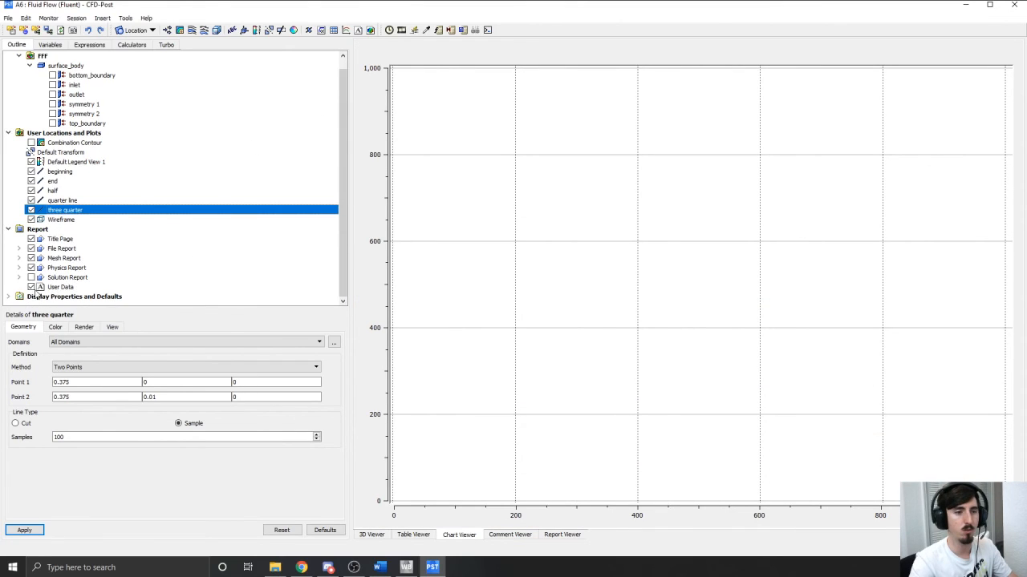
click(333, 29)
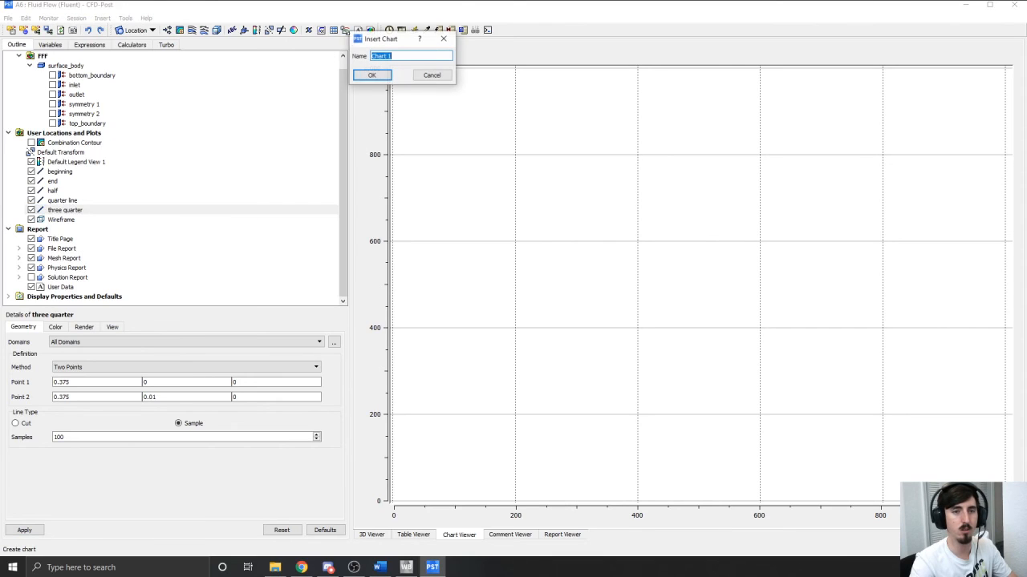
text(Combination Velocity Profile)
click(363, 74)
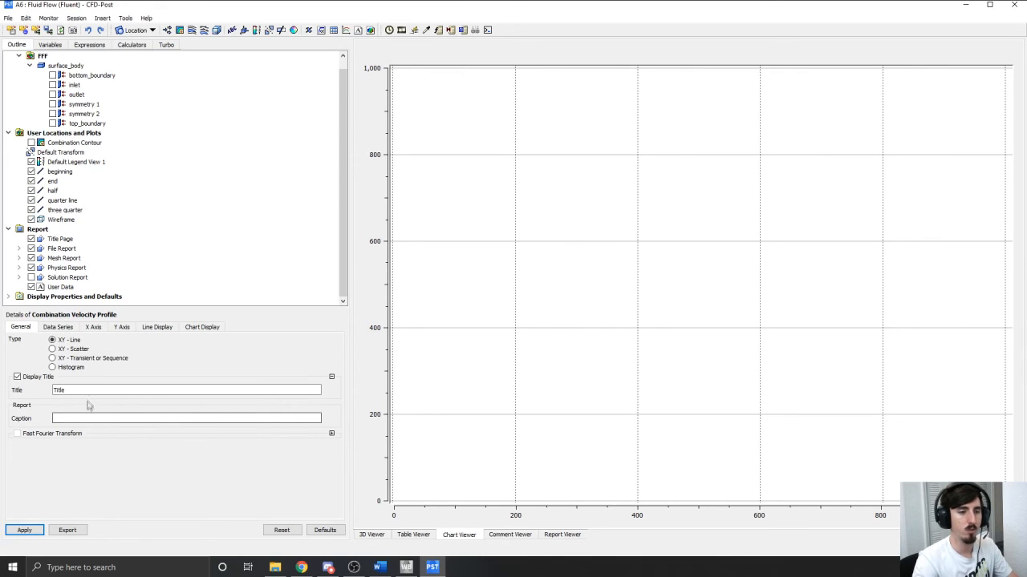
Step: Set the chart's display title to Combination Velocity Profile
double_click(89, 389)
text(Co)
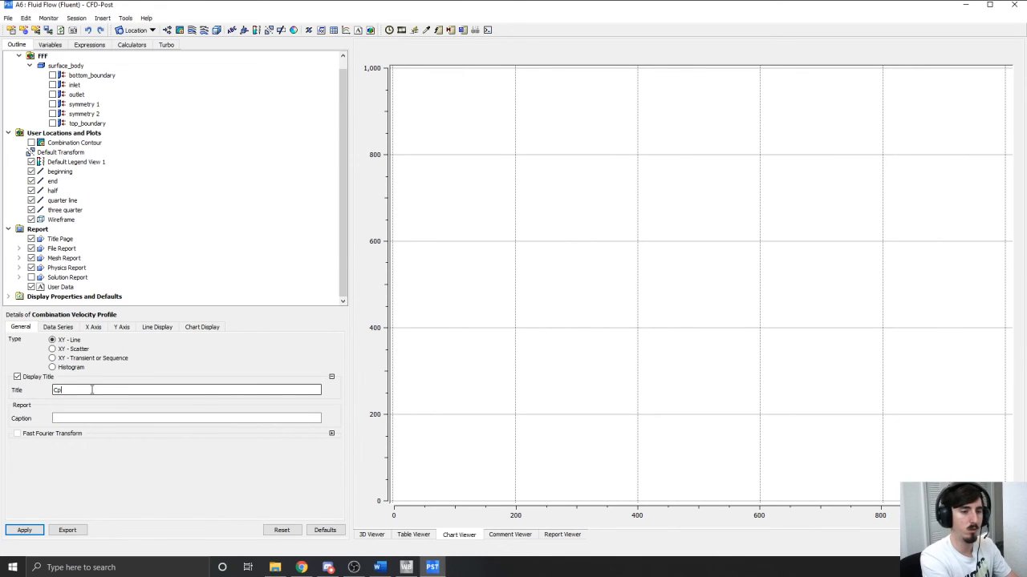
text(mbinatio)
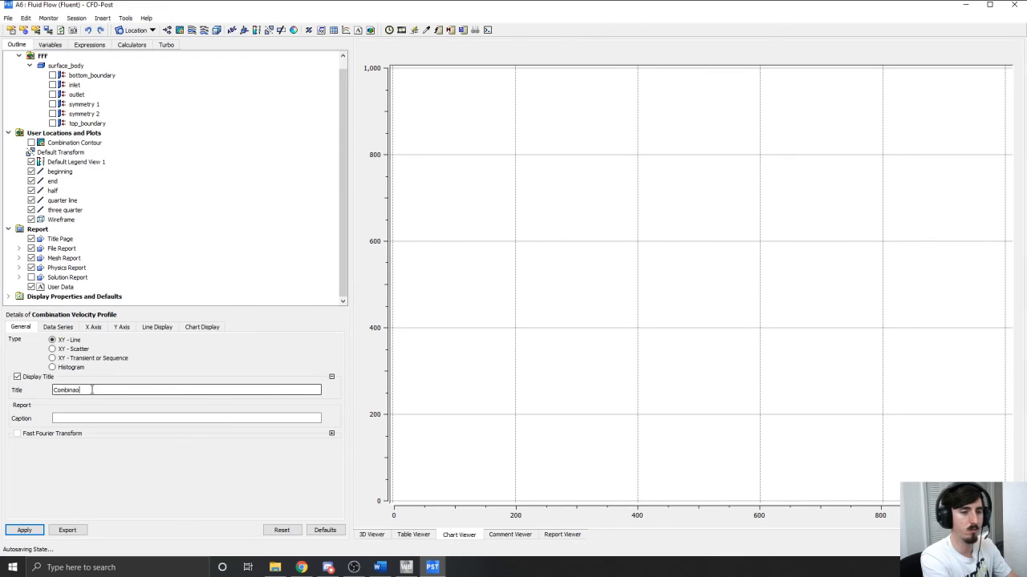
key(BackSpace)
text(tion Velocity Profile)
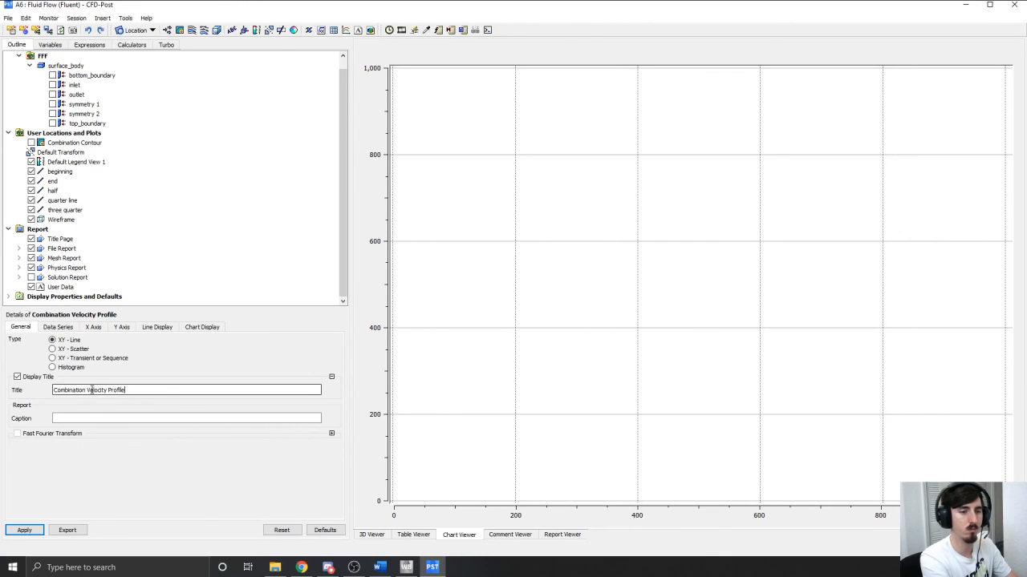
Step: Name the chart's first data series Beginning and use the beginning line as its location
click(58, 328)
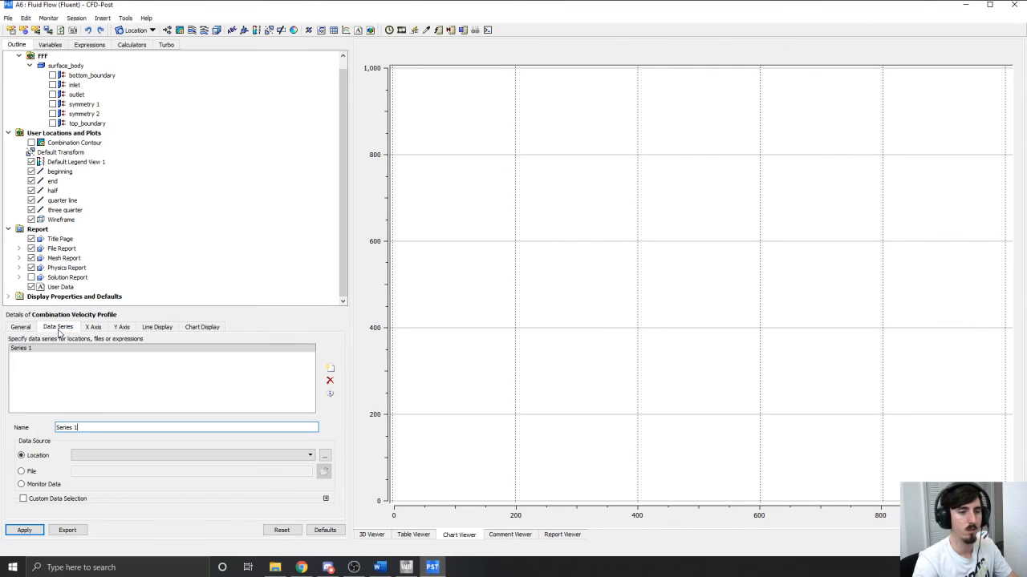
triple_click(111, 427)
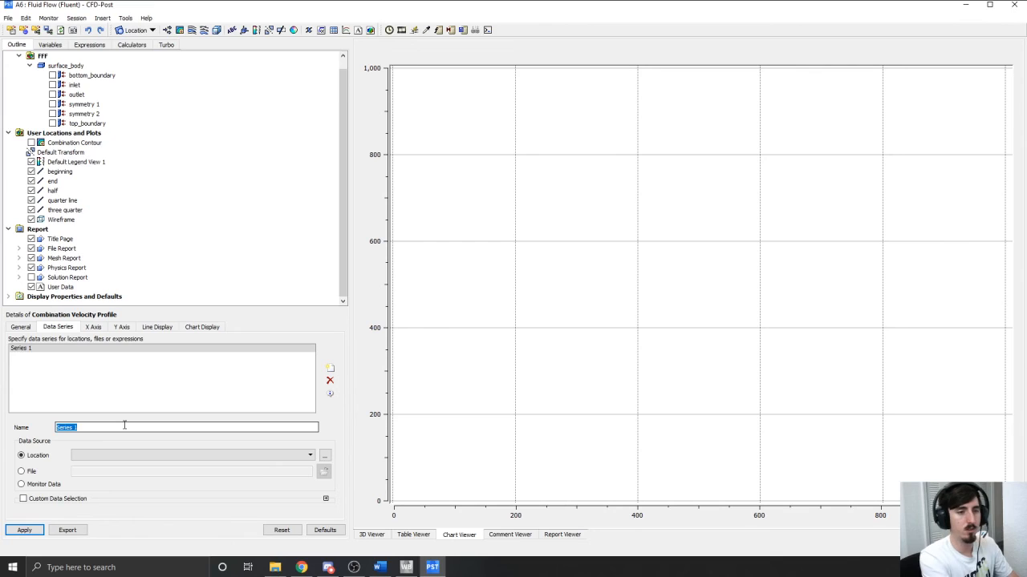
text(Beginning)
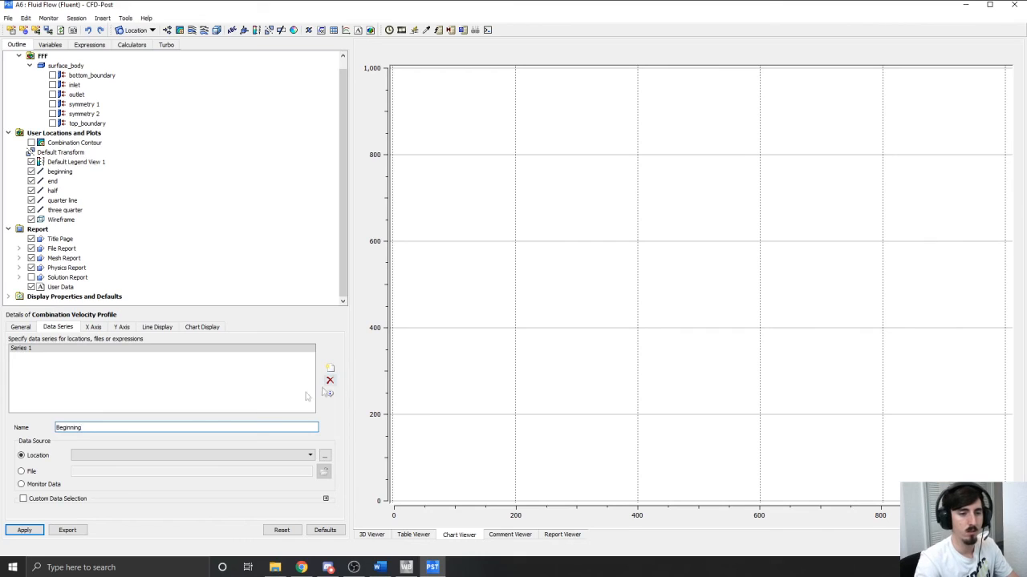
click(311, 455)
click(303, 465)
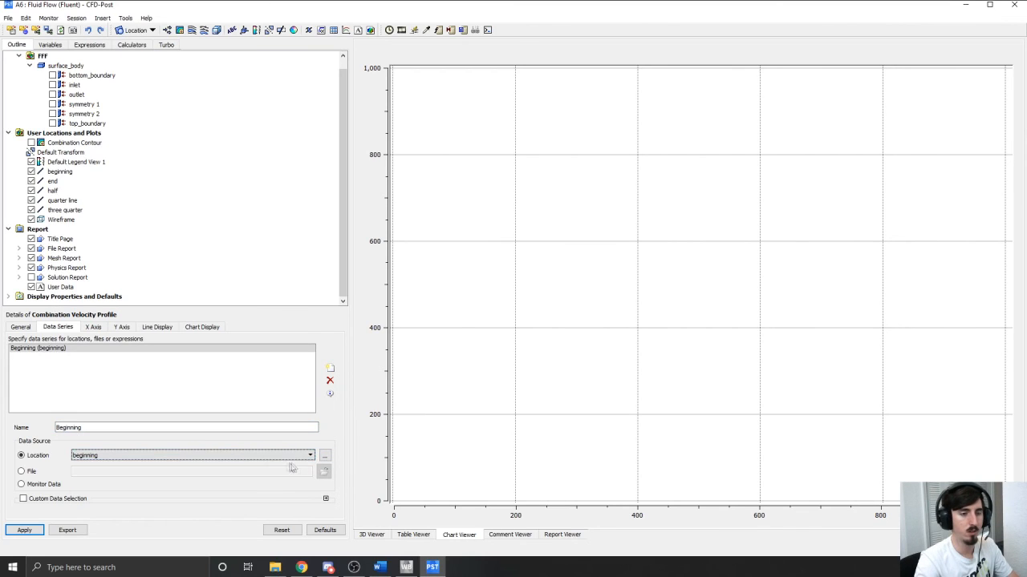
Step: Add four more data series to the Combination Velocity Profile chart
click(329, 370)
click(329, 370)
click(329, 370)
click(330, 370)
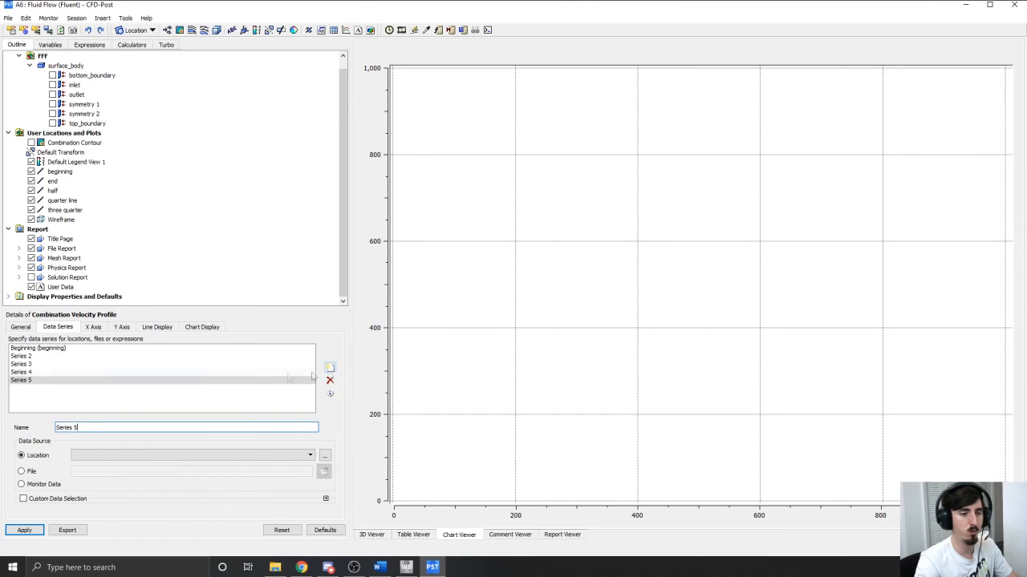
Step: Name the second data series quarter and use the quarter line as its location
click(98, 356)
triple_click(89, 429)
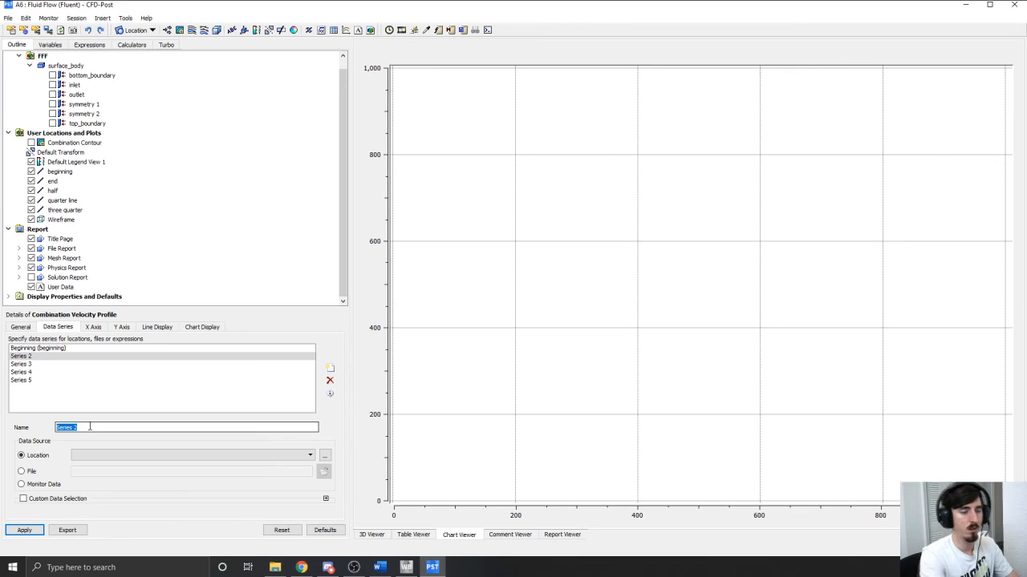
text(quarter)
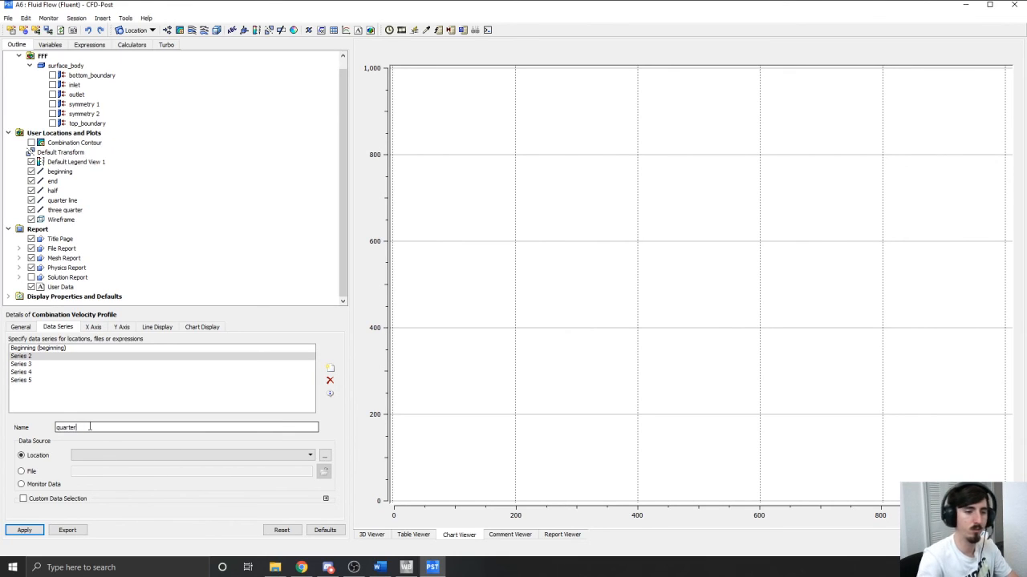
click(96, 455)
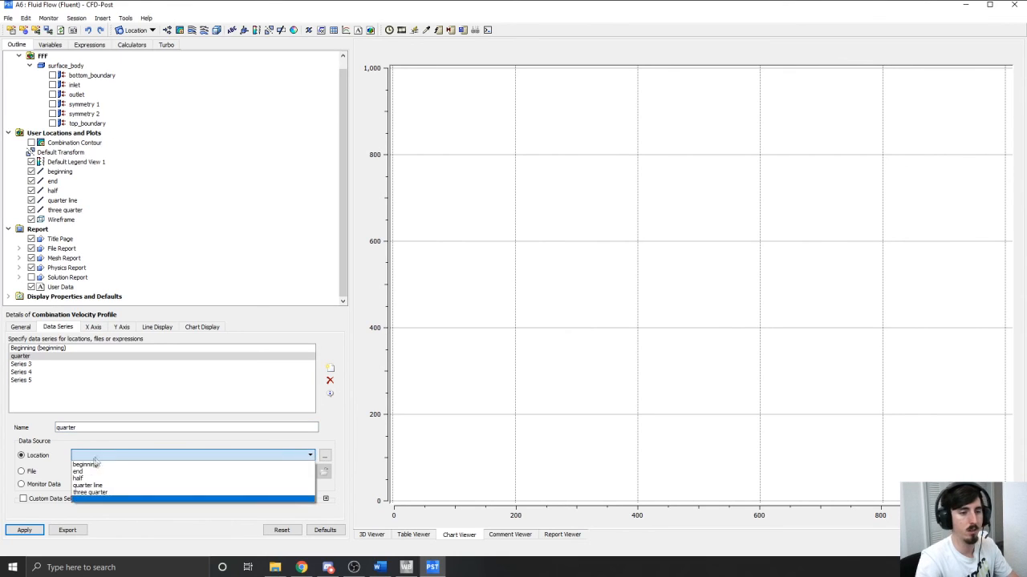
click(88, 485)
Step: Name the third data series half and use the half line as its location
click(78, 365)
triple_click(90, 427)
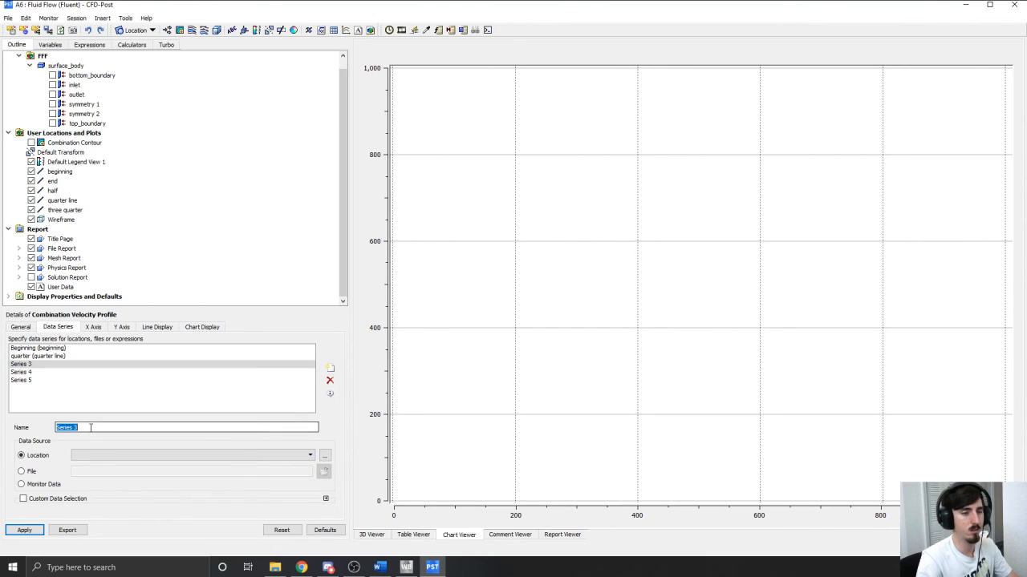
text(mid)
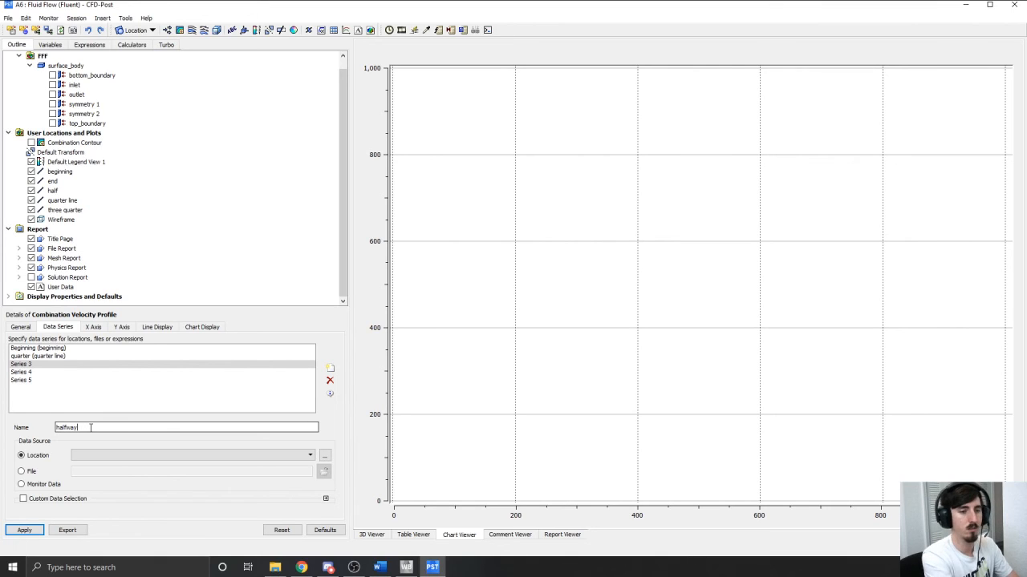
click(115, 456)
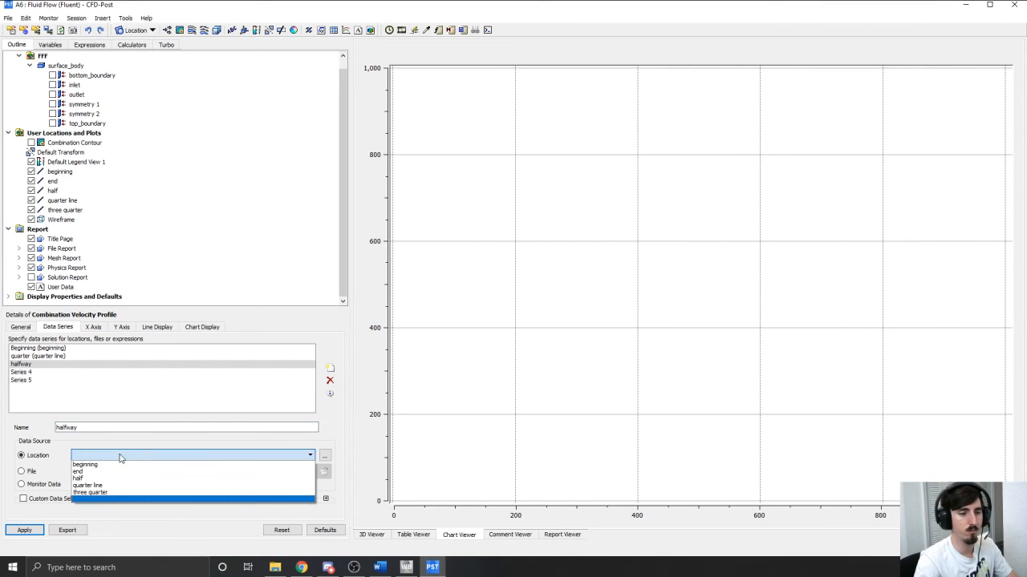
click(93, 478)
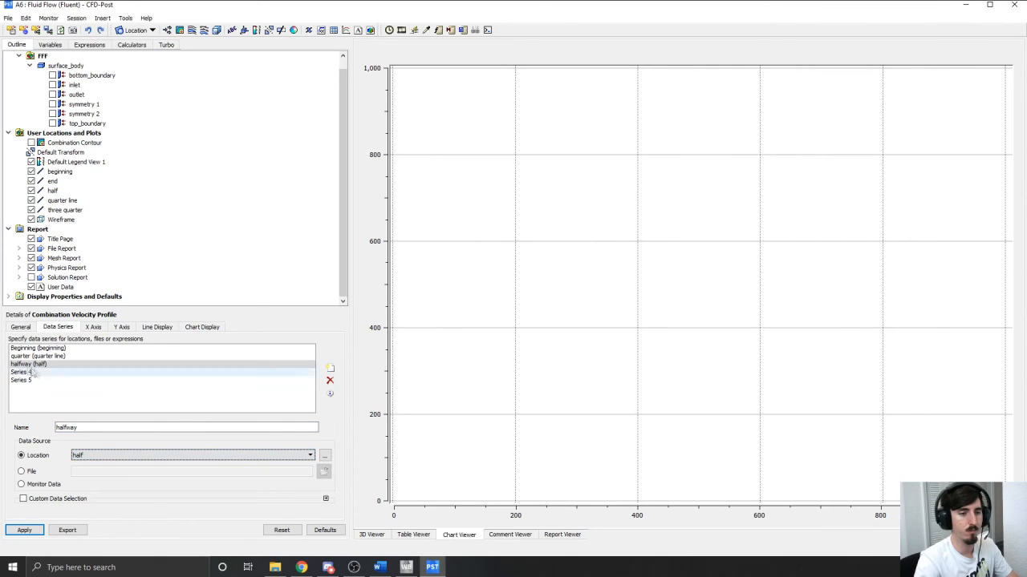
click(80, 427)
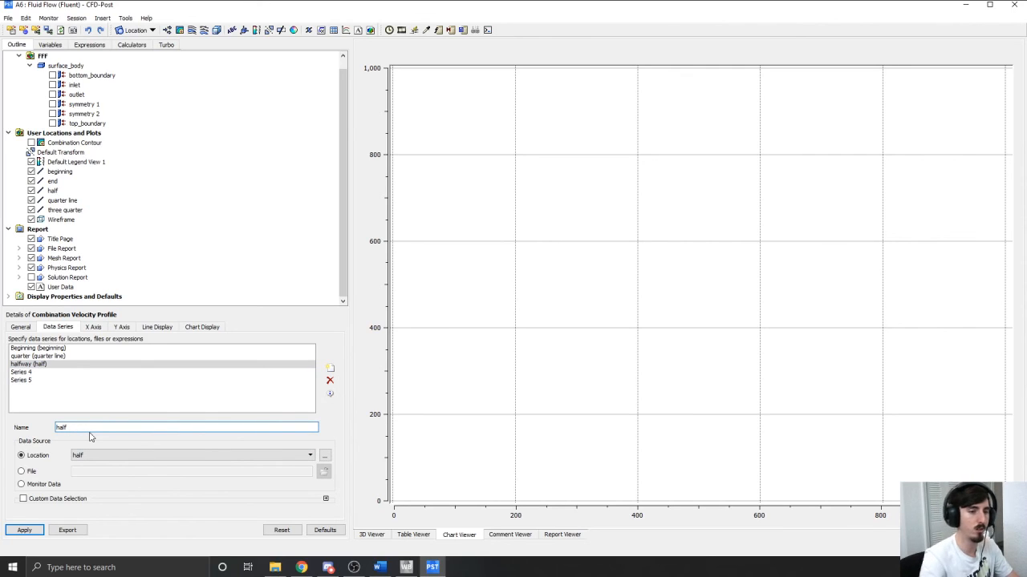
Step: Name the fourth data series three quarter and use the three quarter line as its location
click(48, 373)
click(95, 425)
triple_click(94, 425)
text(three quarter)
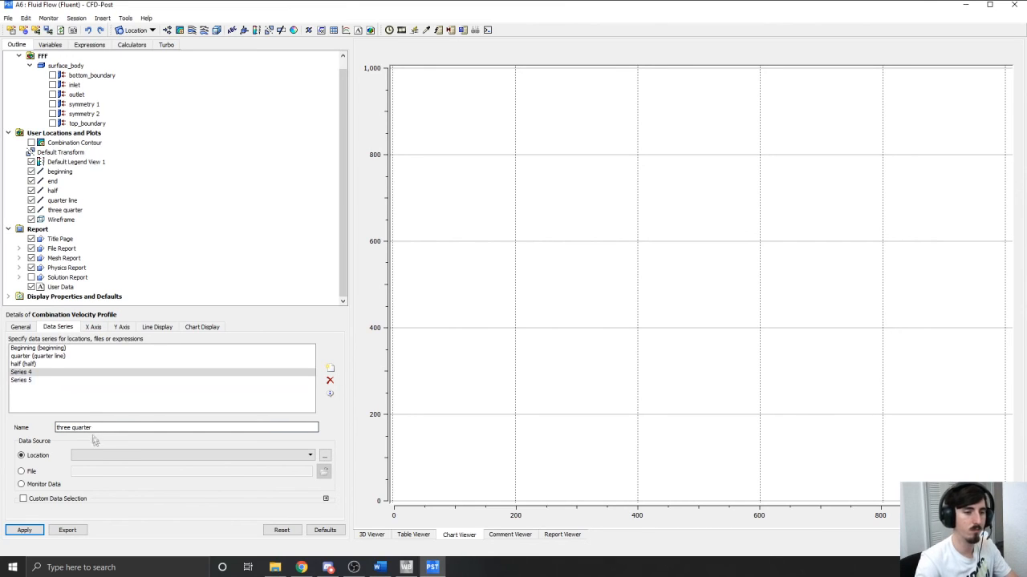
click(102, 455)
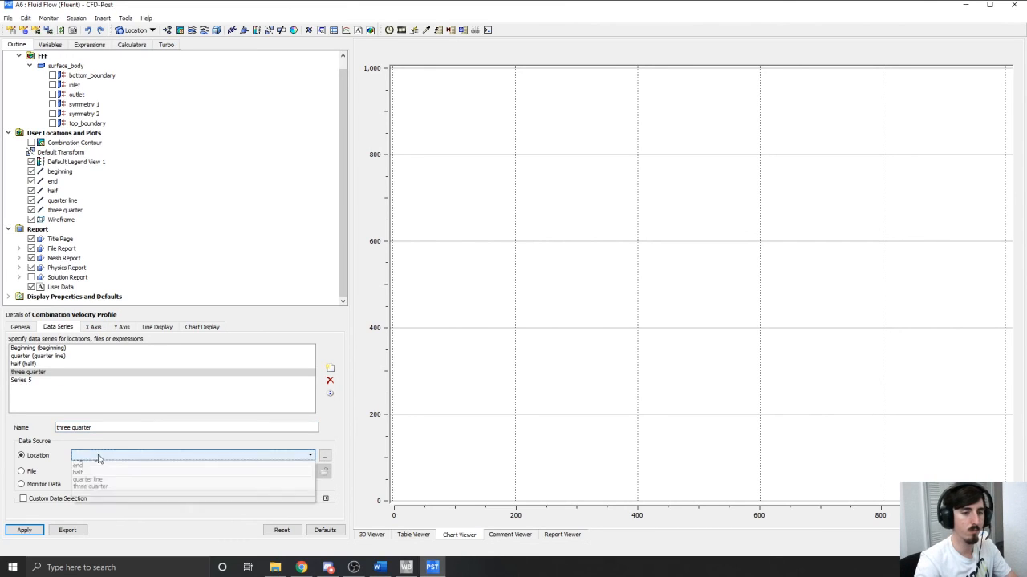
click(108, 496)
Step: Name the fifth data series end, use the end line as its location, and apply the chart settings
click(47, 380)
click(89, 427)
triple_click(88, 427)
text(end)
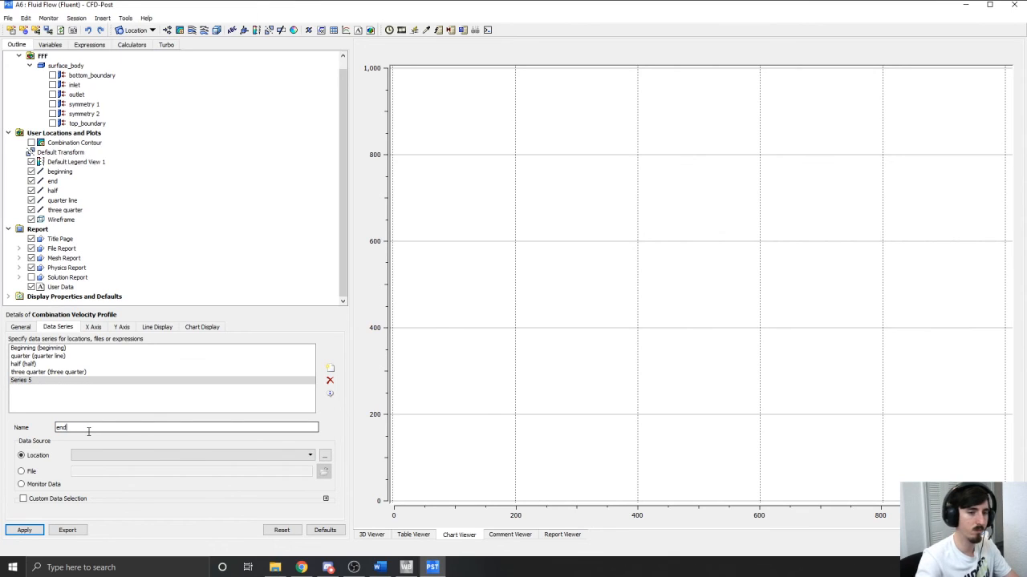
click(103, 455)
click(104, 465)
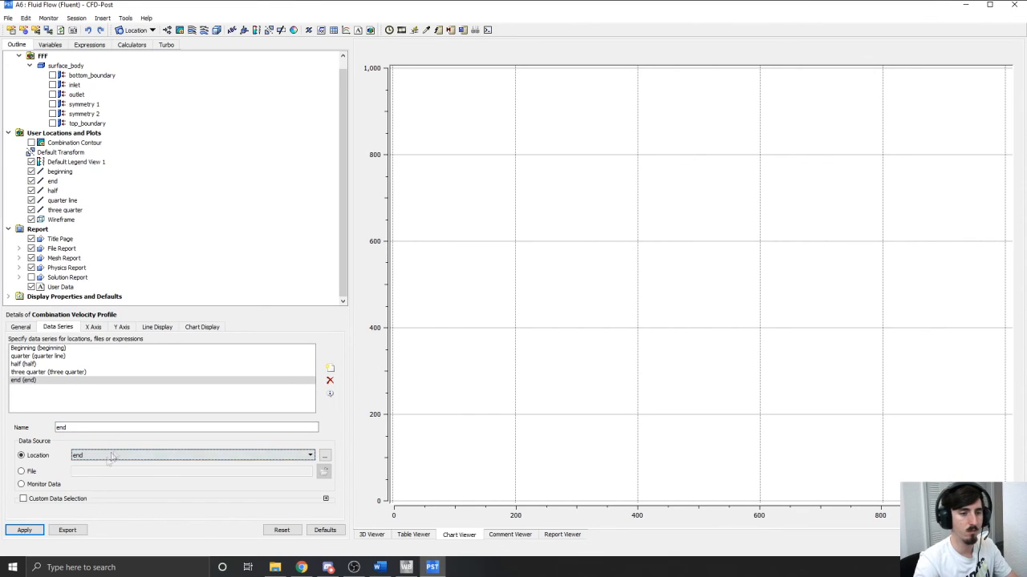
click(25, 531)
Step: Set the chart's X axis variable to Velocity u
click(101, 329)
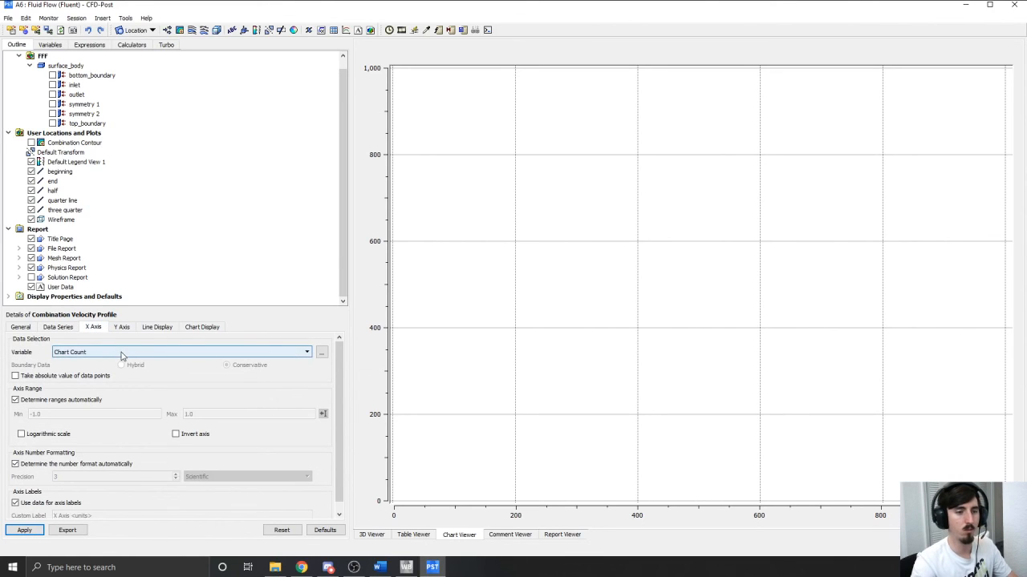
click(125, 357)
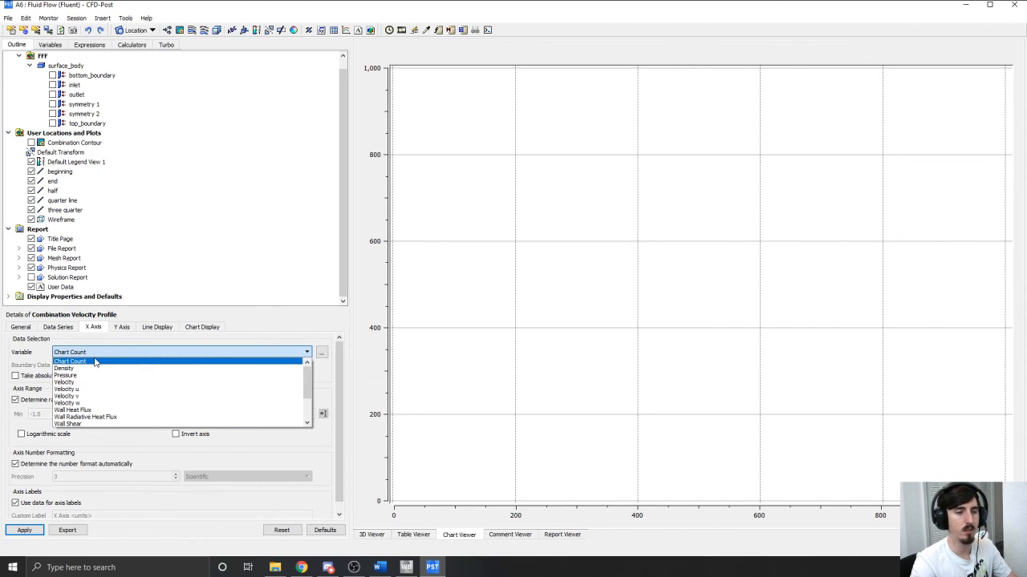
click(89, 389)
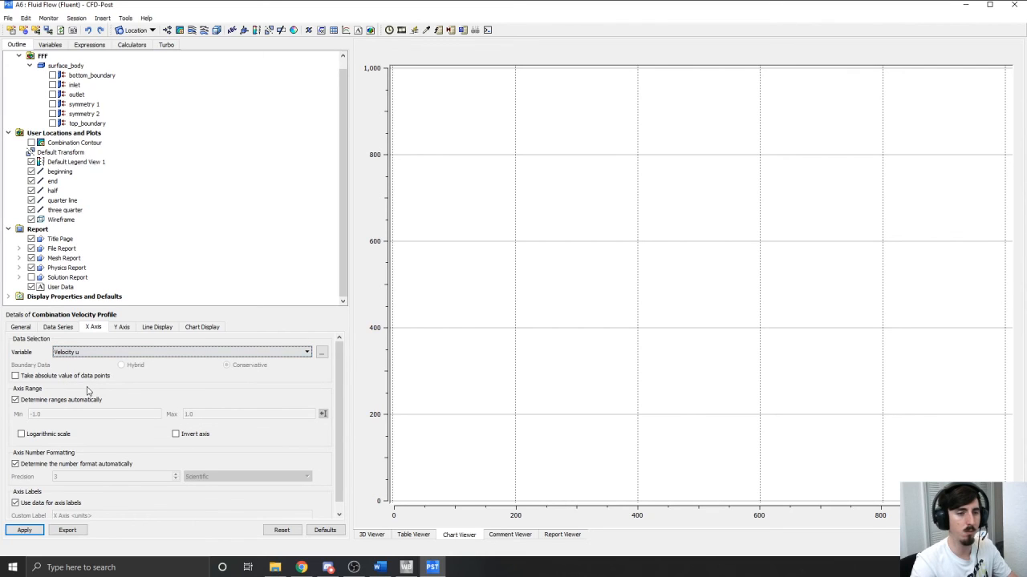
Step: Set the chart's Y axis variable to the Y coordinate
click(121, 327)
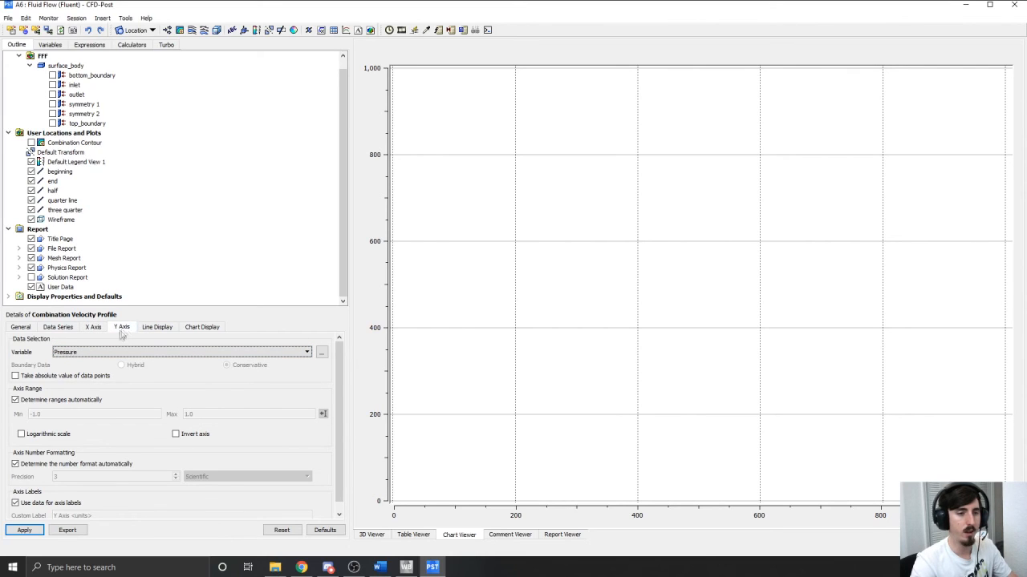
click(110, 352)
scroll(94, 387, down, 3)
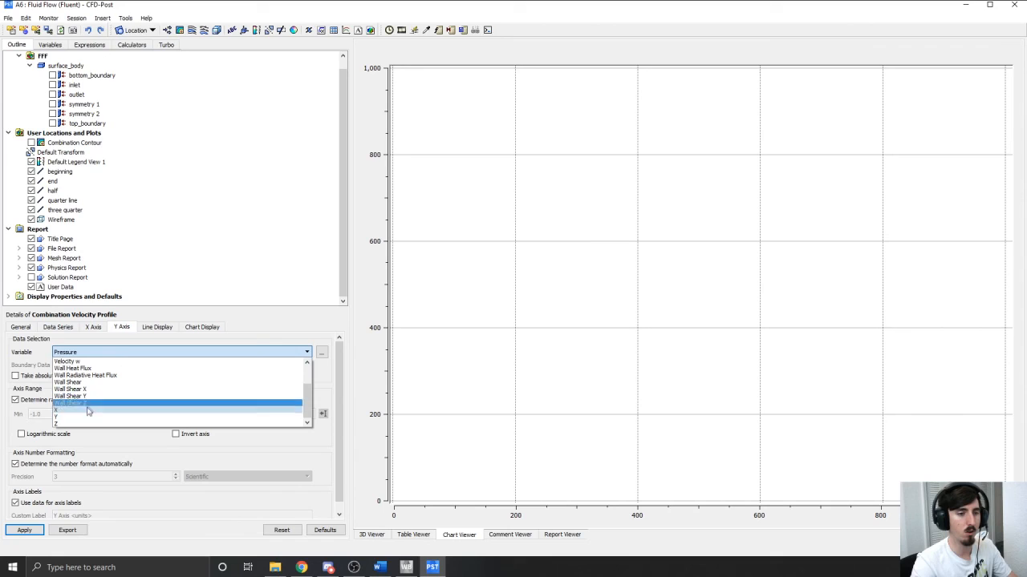
click(86, 419)
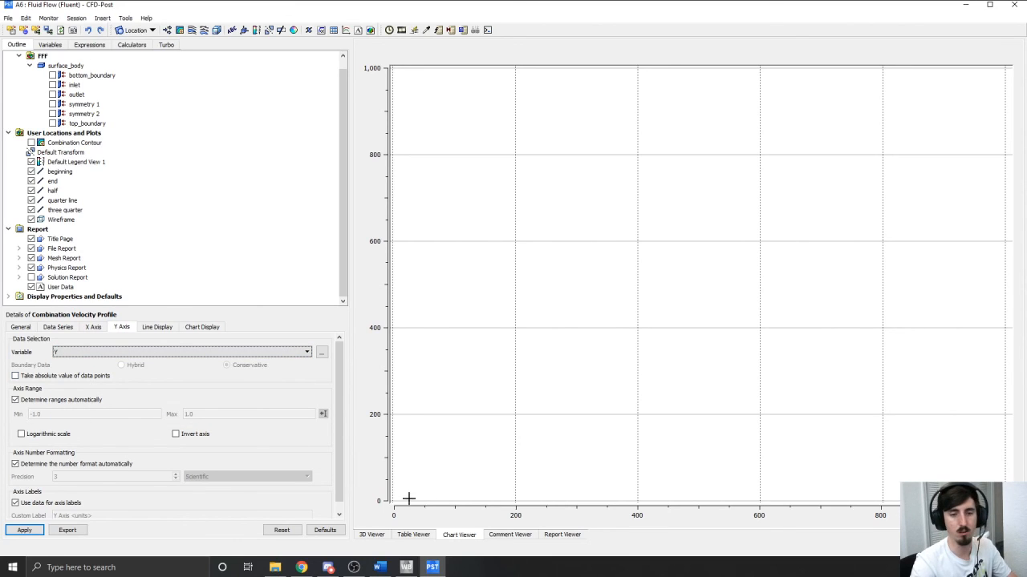
Step: Review the chart's axis, line and legend display settings, and apply them to plot the velocity profiles
click(91, 328)
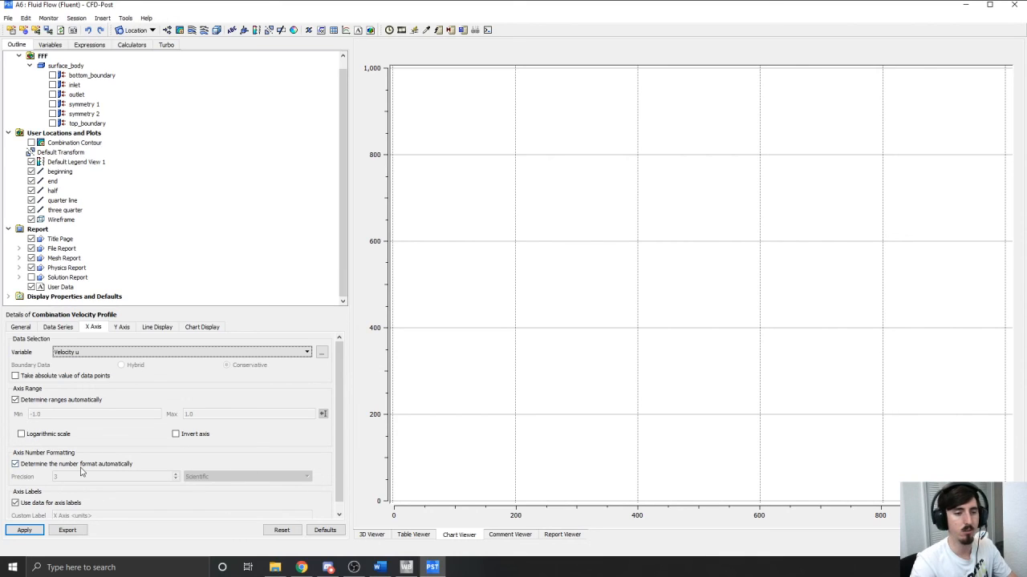
click(121, 329)
click(93, 329)
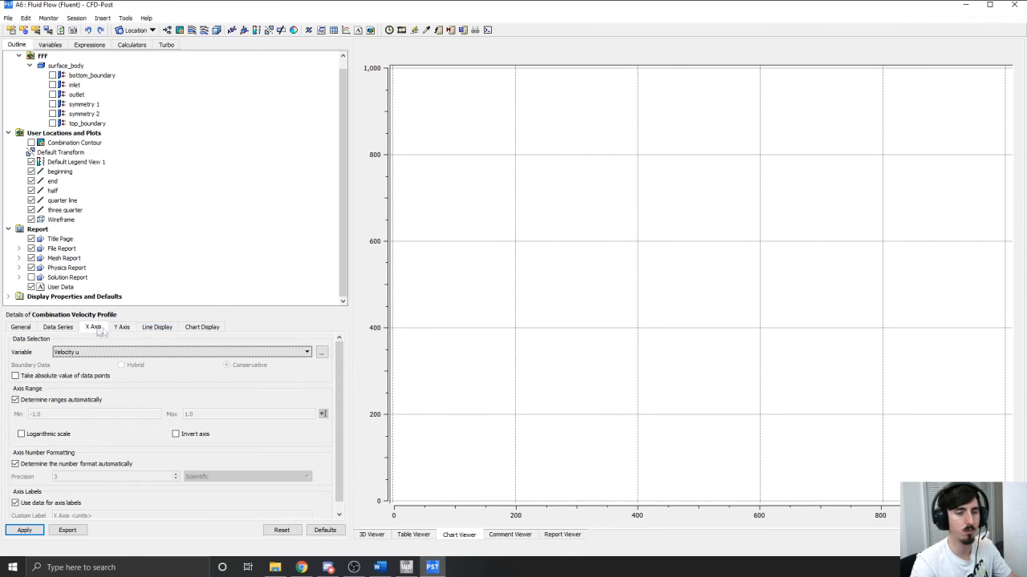
click(152, 329)
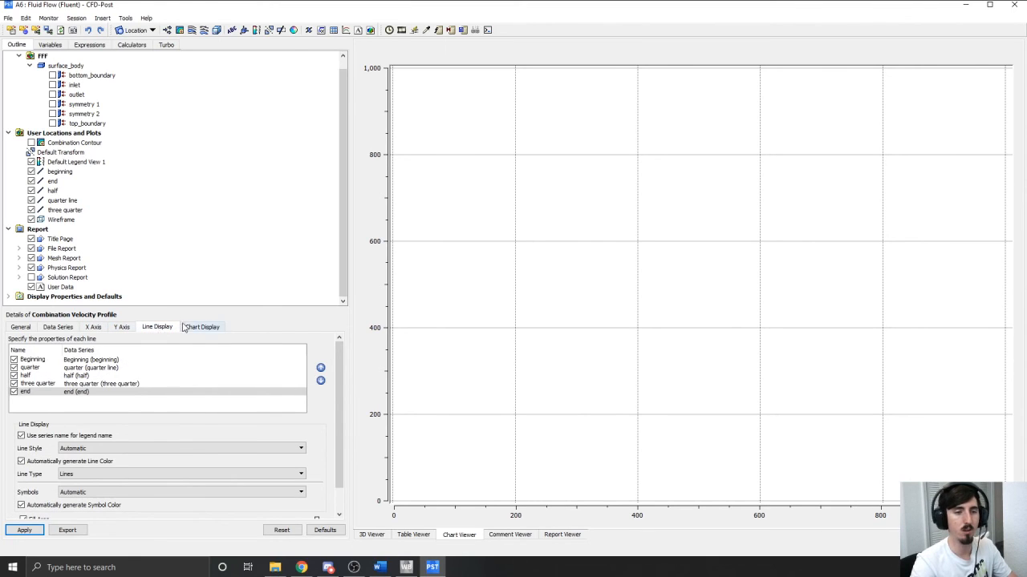
click(186, 328)
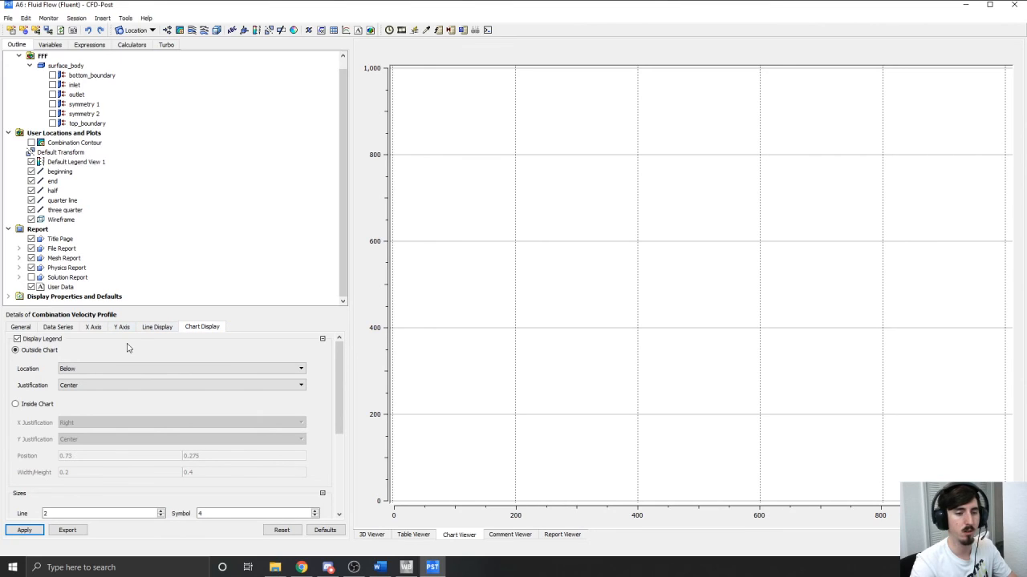
click(31, 329)
click(24, 530)
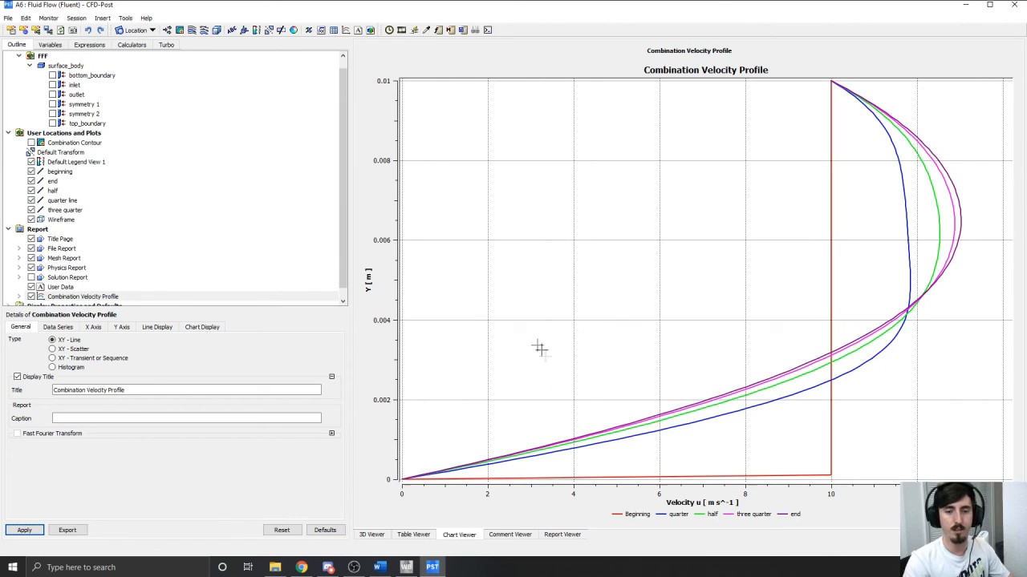
Step: Return to the 3D view of the channel and show the Combination Contour
click(372, 535)
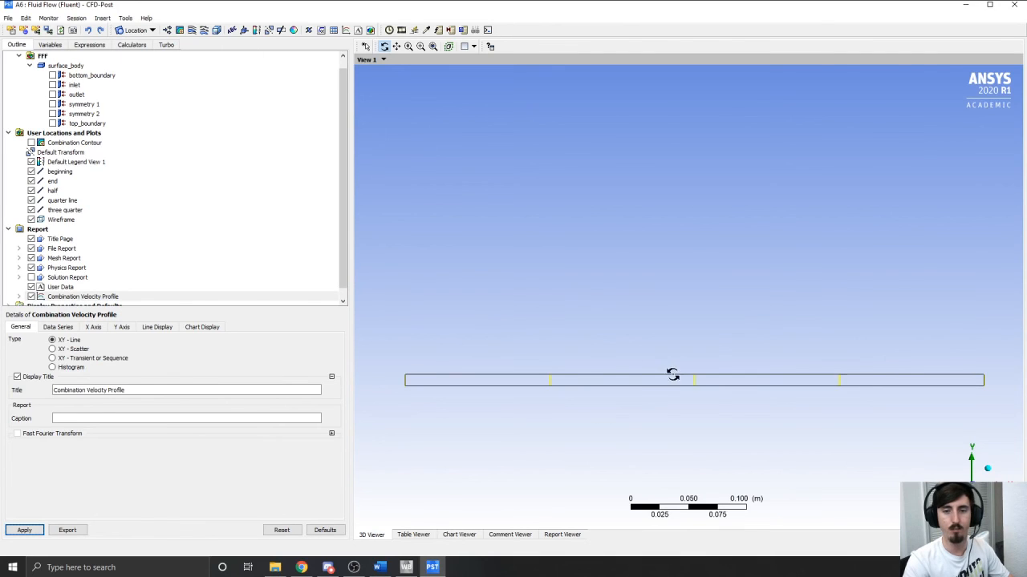
click(31, 142)
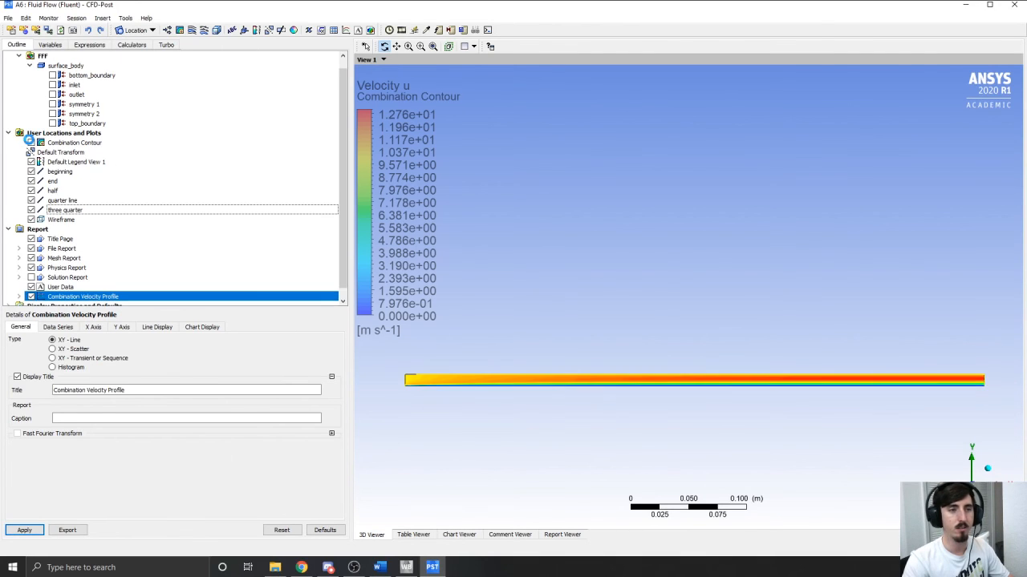